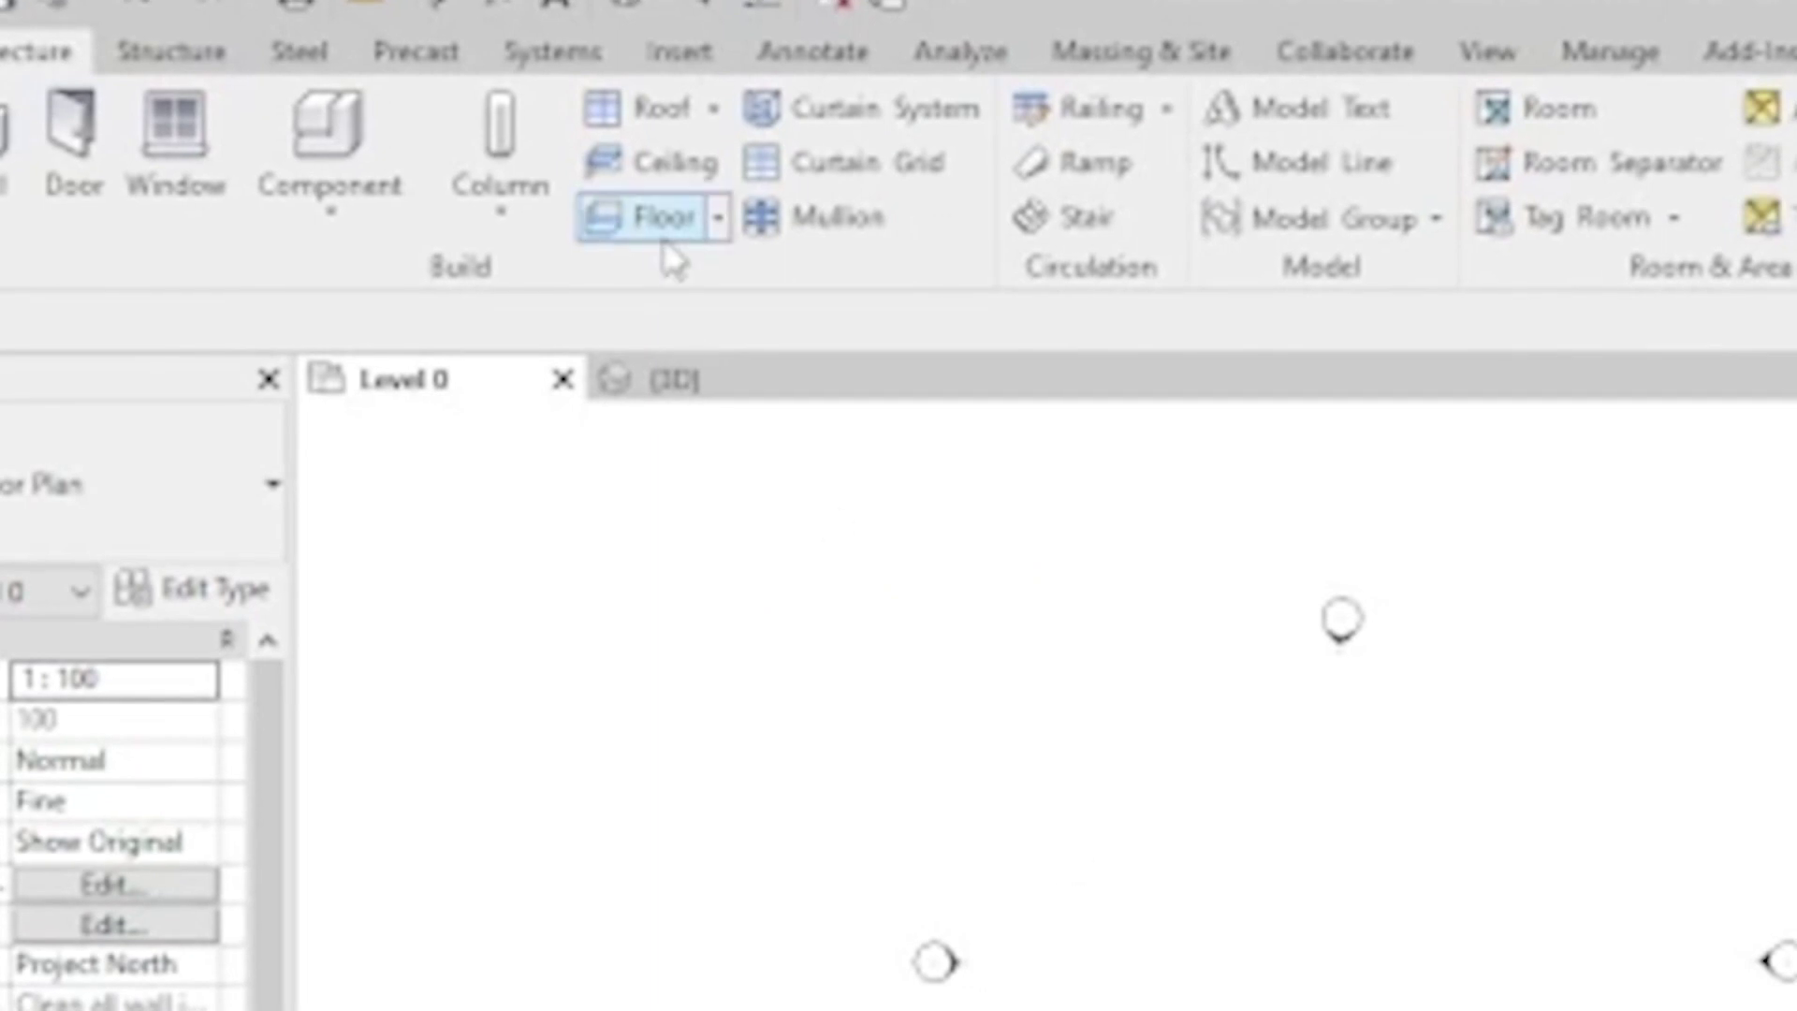
- Start a Lantai Stucco floor and sketch a rectangular boundary on Level 0
click(660, 230)
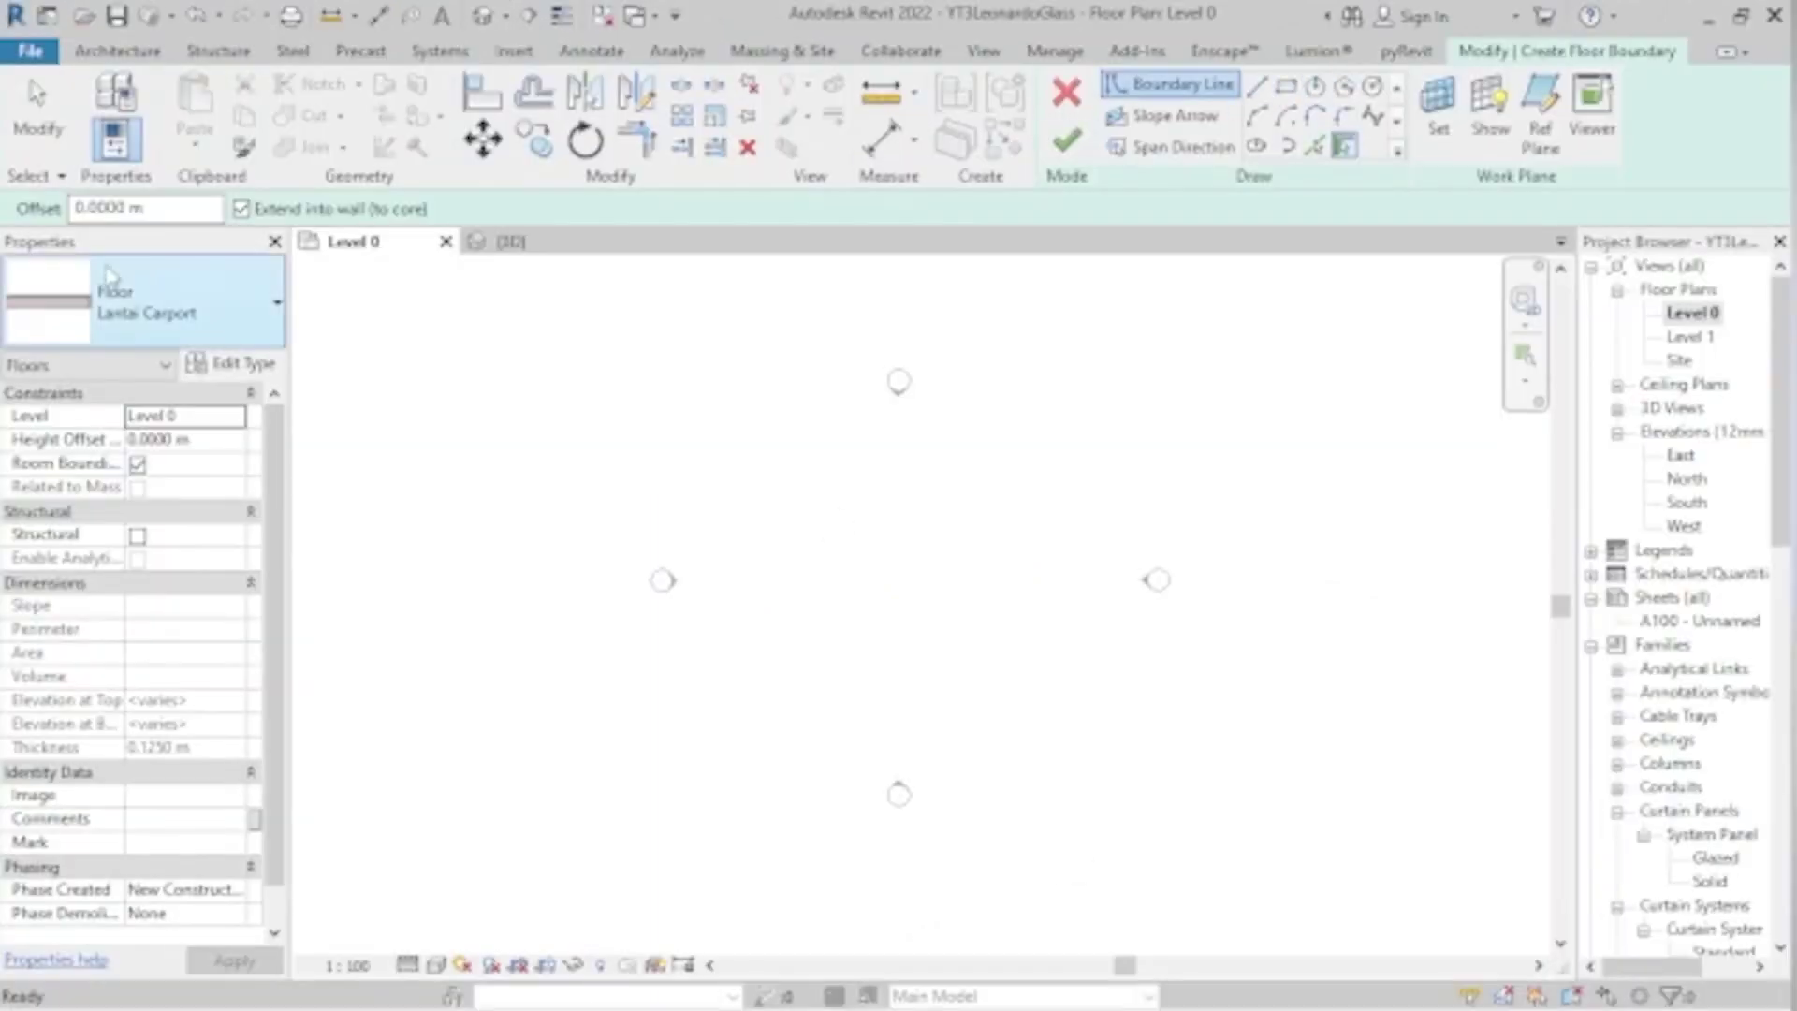
click(145, 301)
scroll(161, 588, down, 2)
click(161, 588)
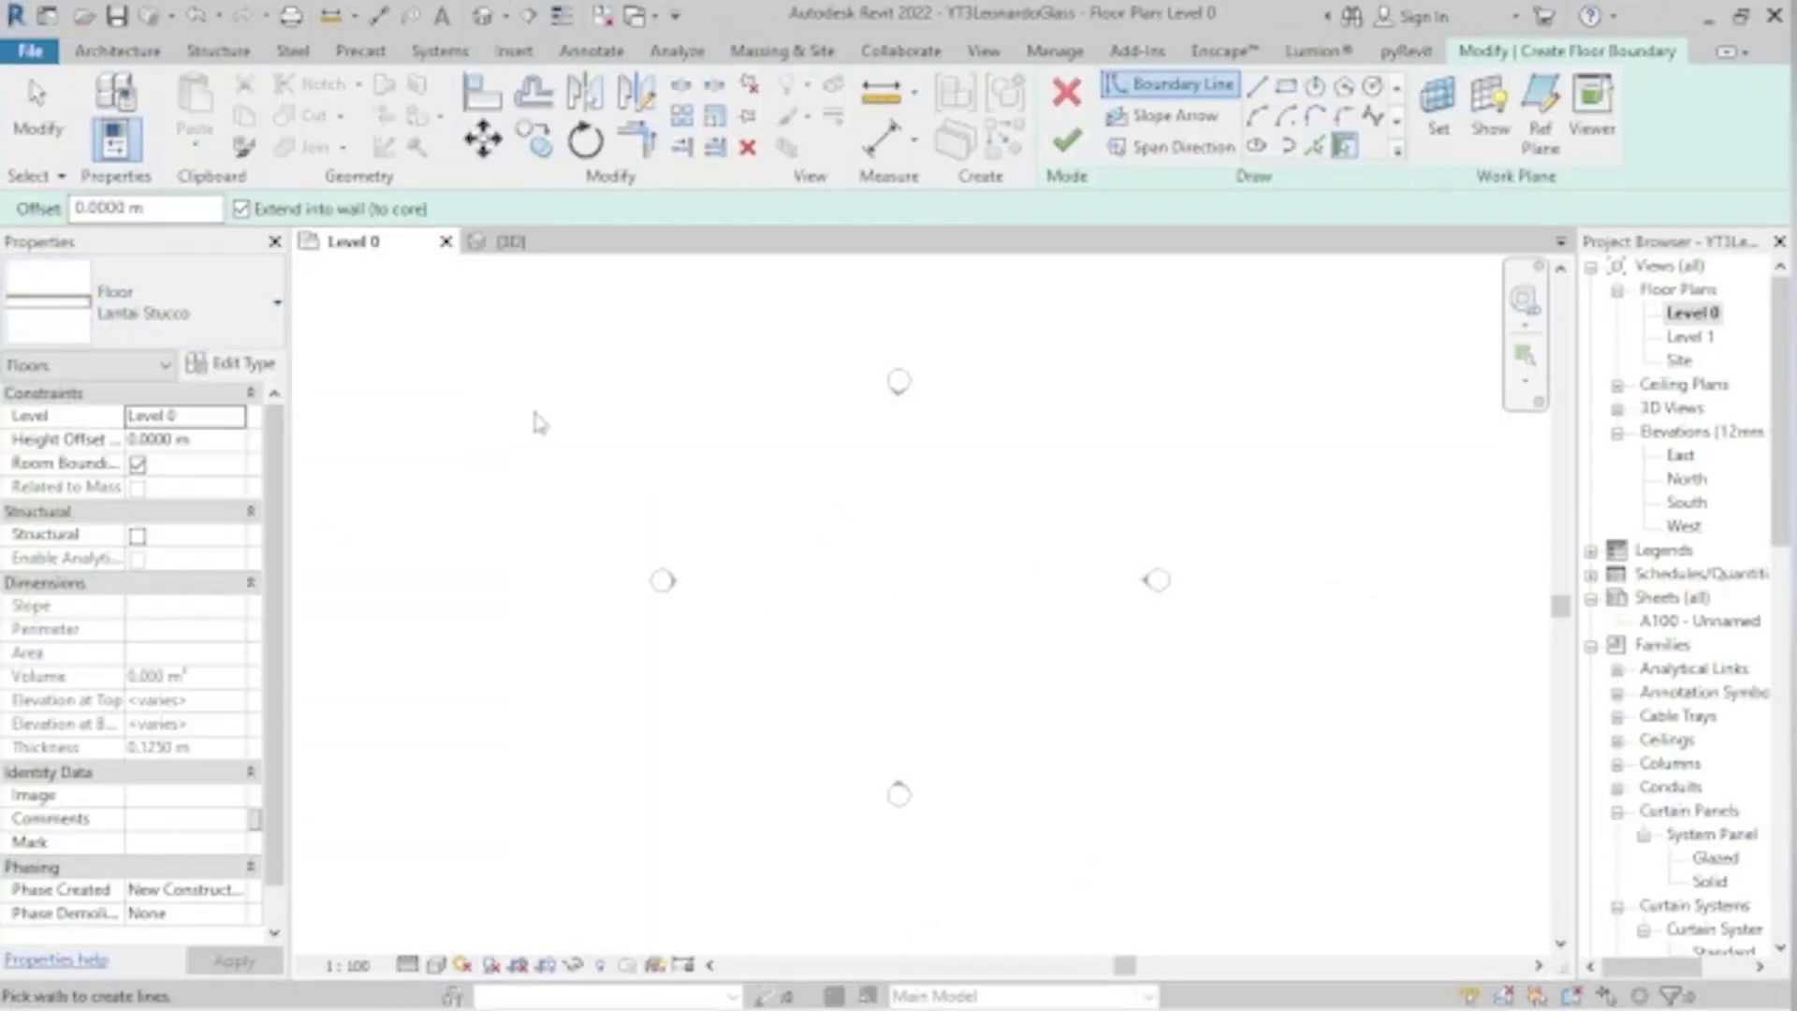
click(1285, 89)
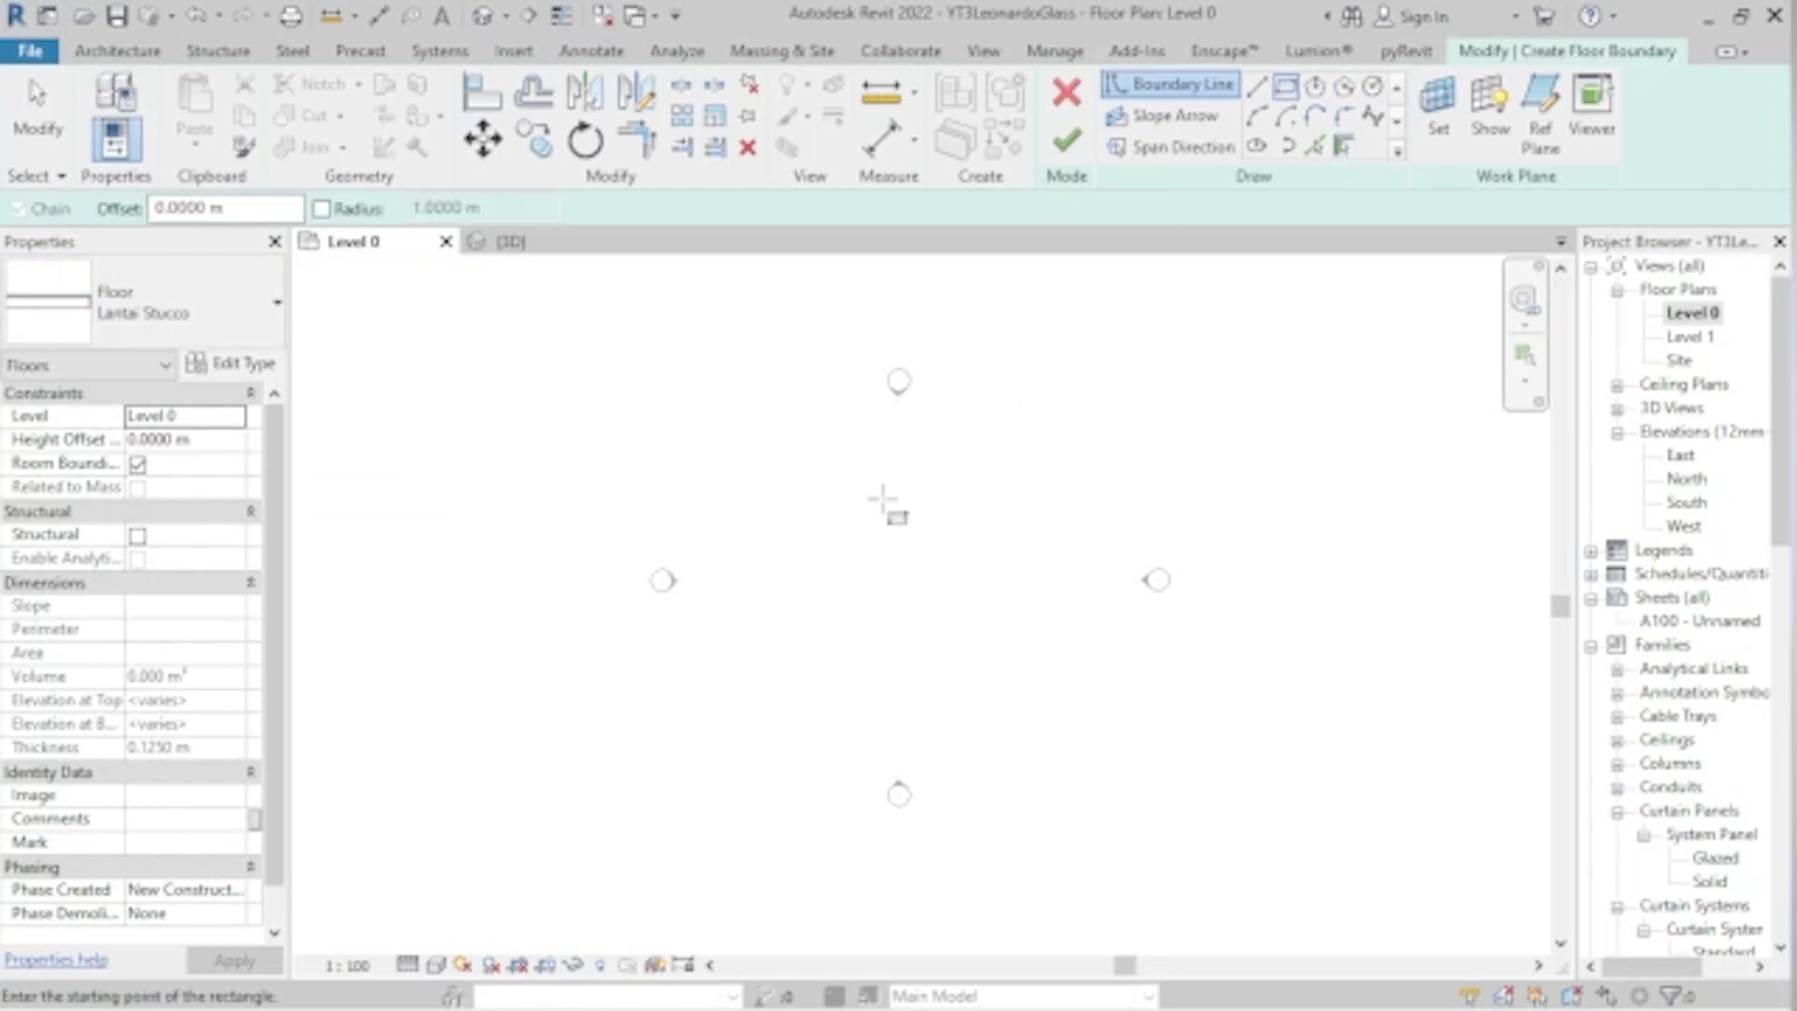
click(829, 487)
click(998, 686)
key(Escape)
key(Escape)
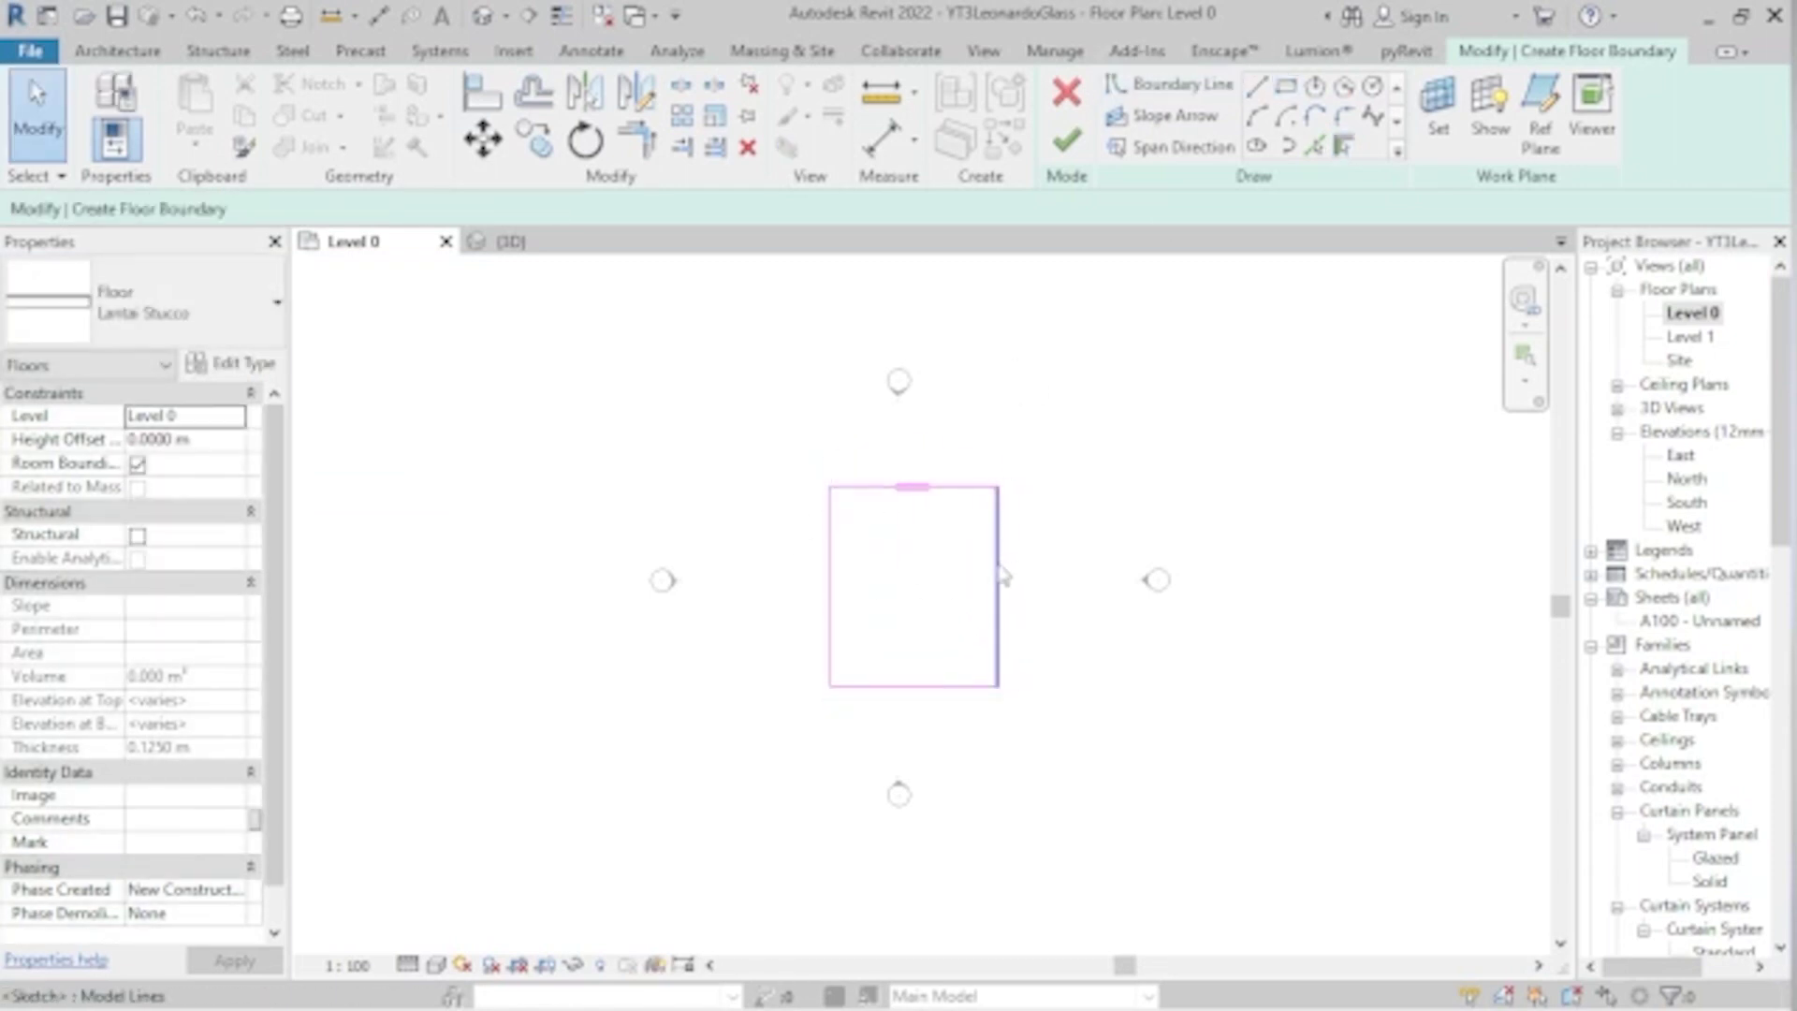
- Set the boundary width to 12 m and finish the 12 m by 10.9 m slab
click(999, 576)
text(1)
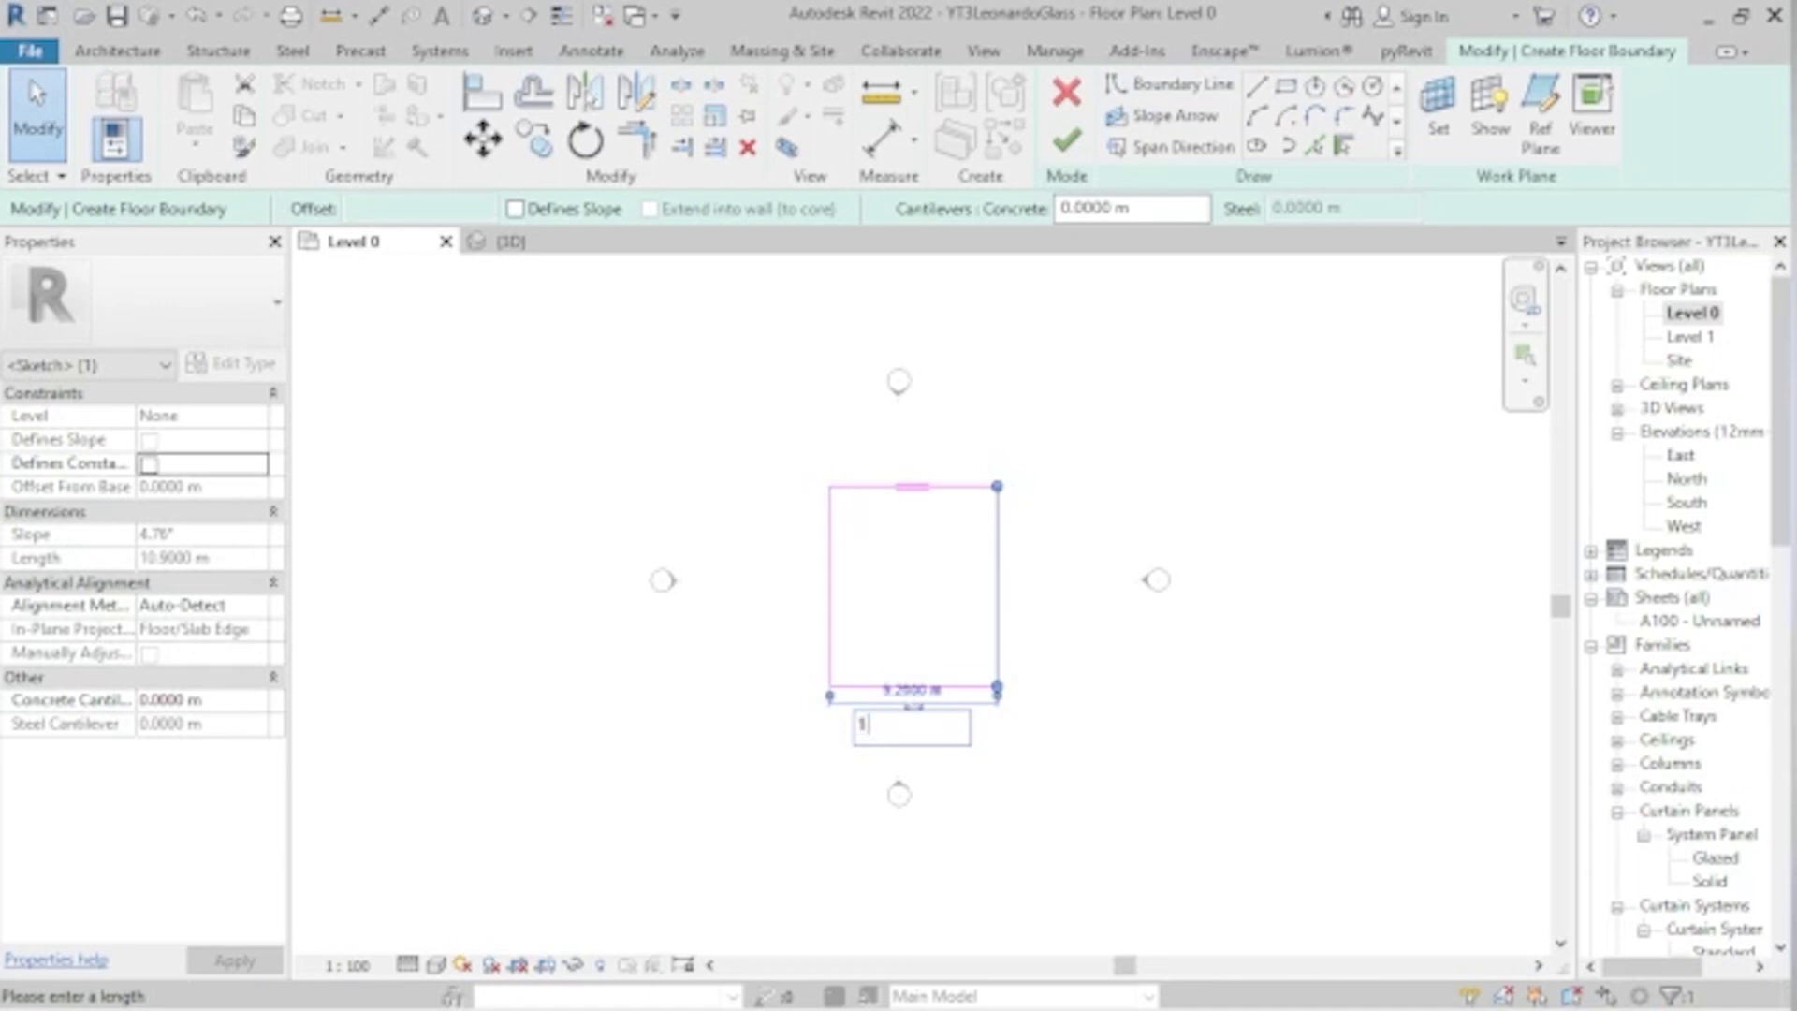
text(2)
key(Return)
click(884, 486)
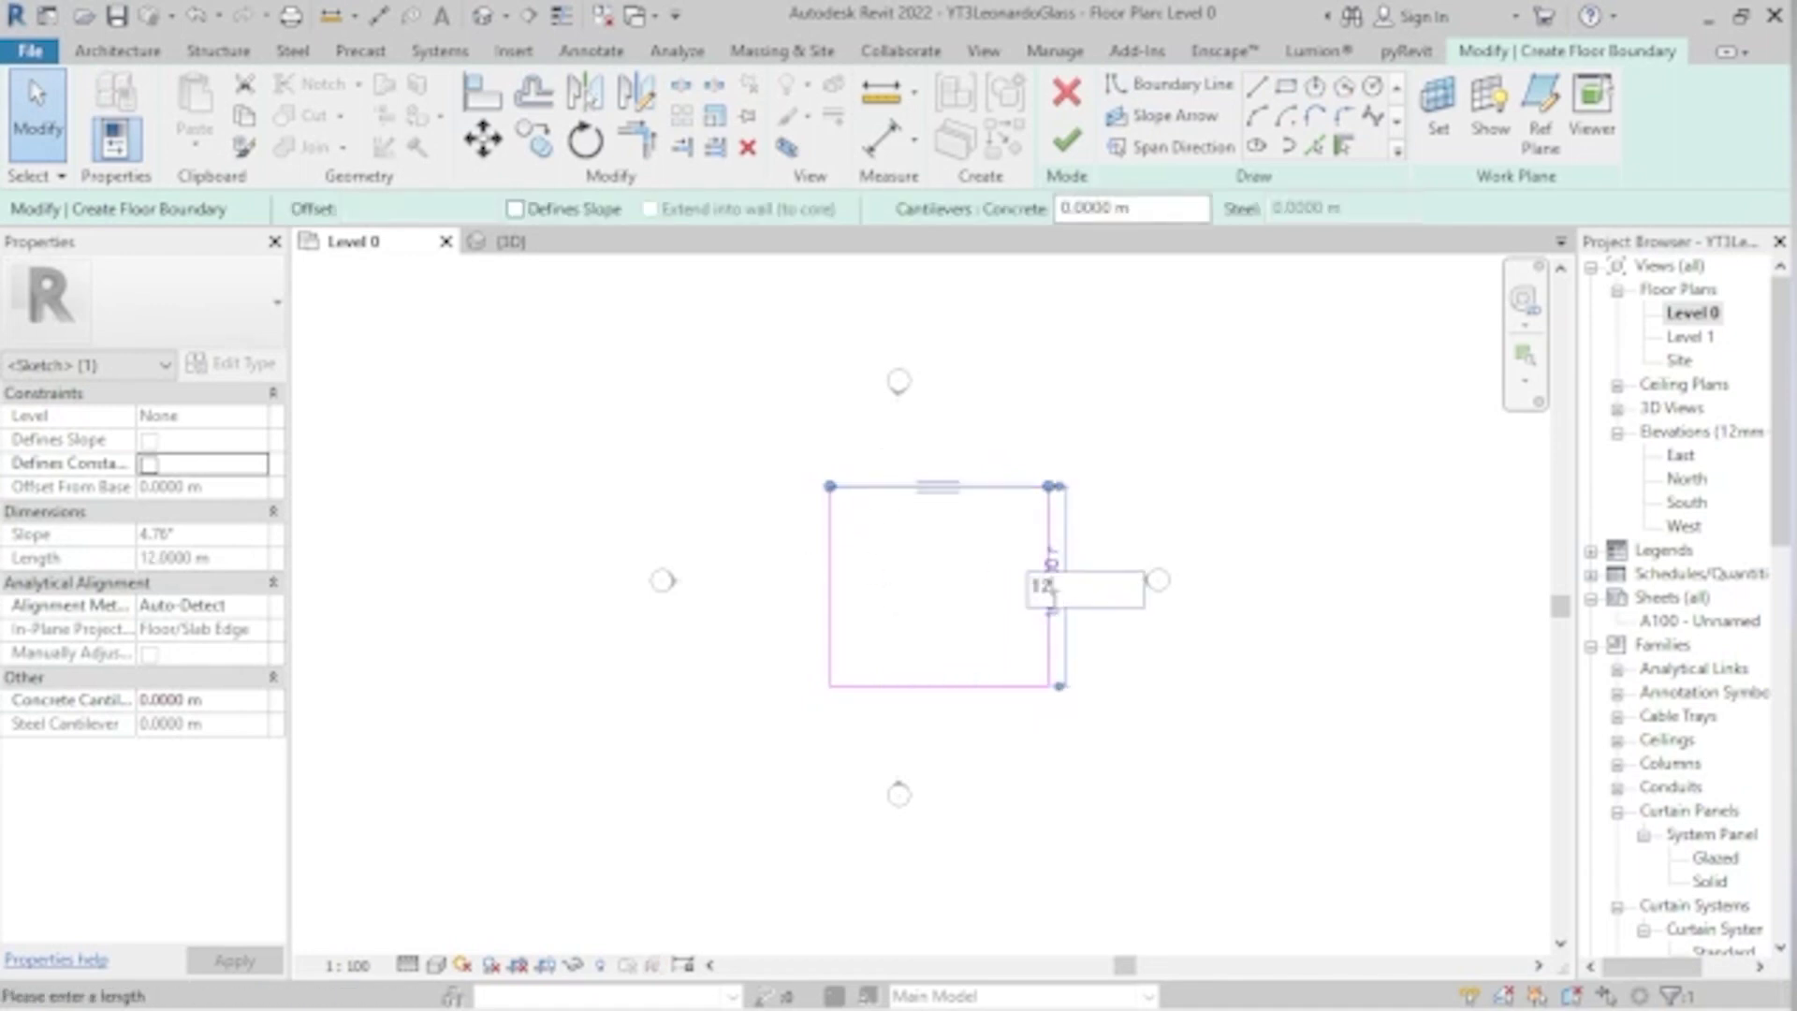
click(1067, 142)
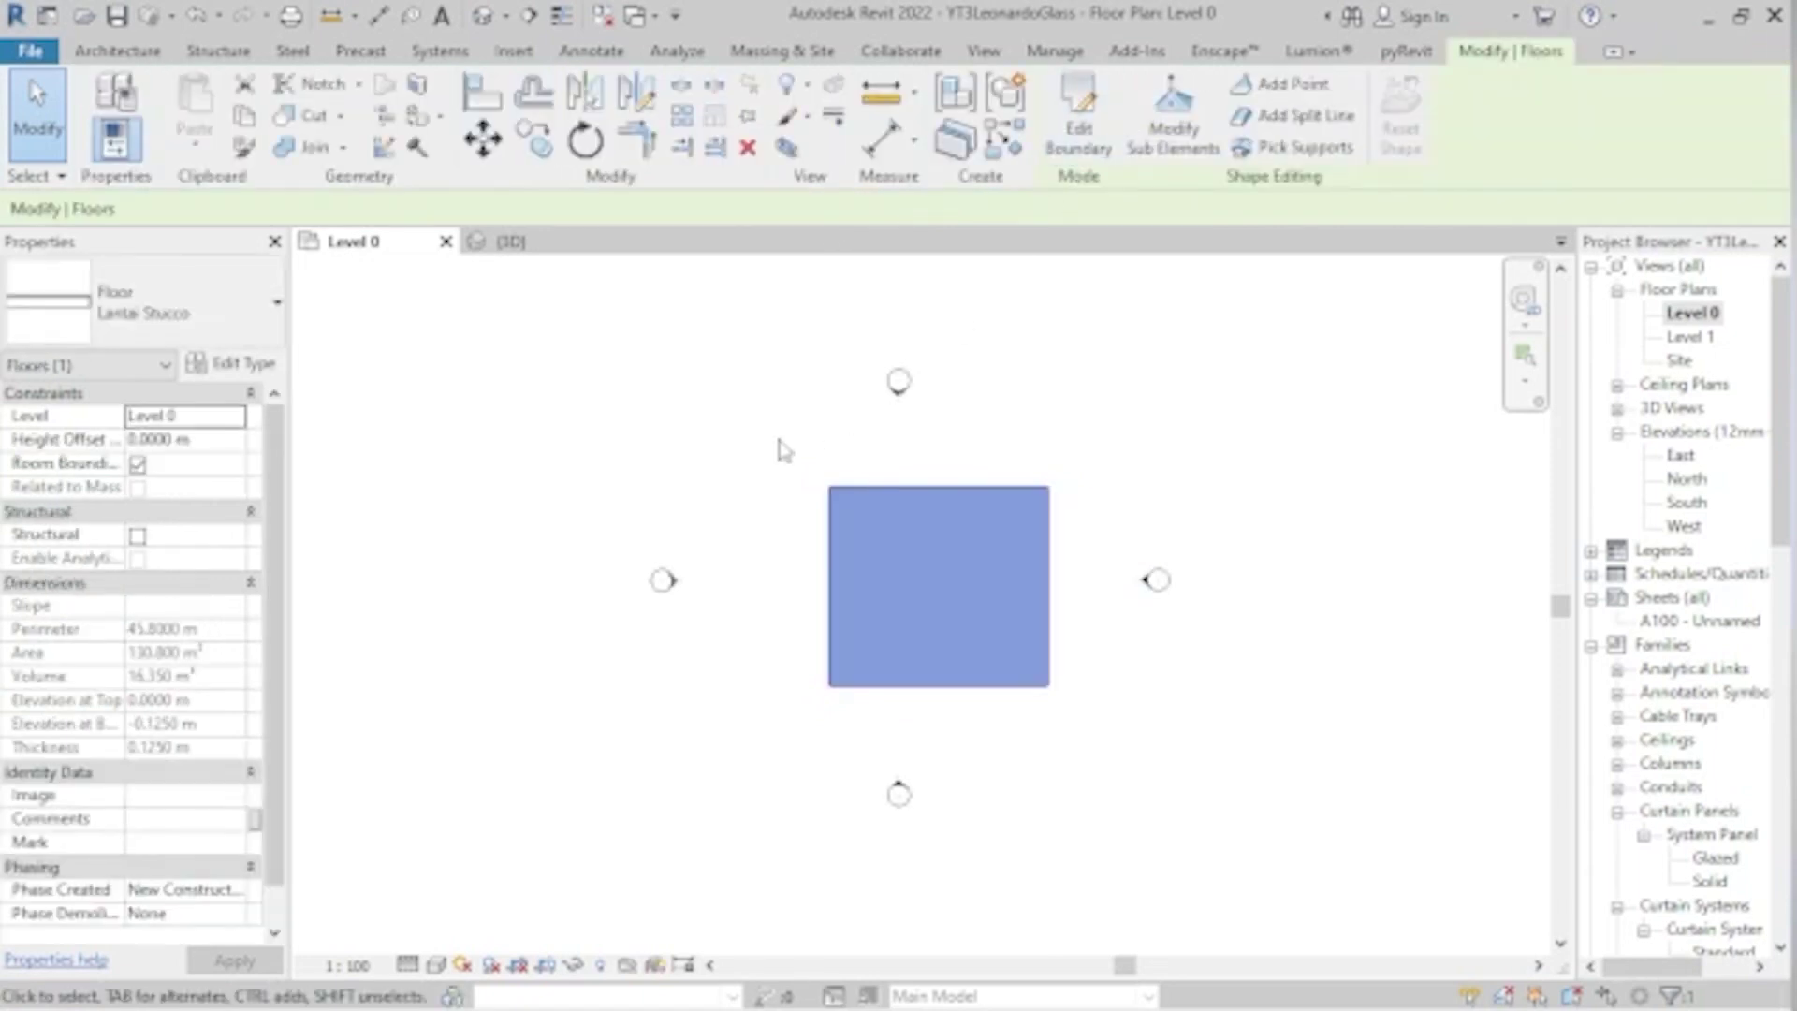
- Recentre the plan on the floor and start Dinding Kaca curtain walls in Rectangle mode
click(867, 557)
scroll(866, 554, up, 1)
middle_drag(862, 553, 739, 508)
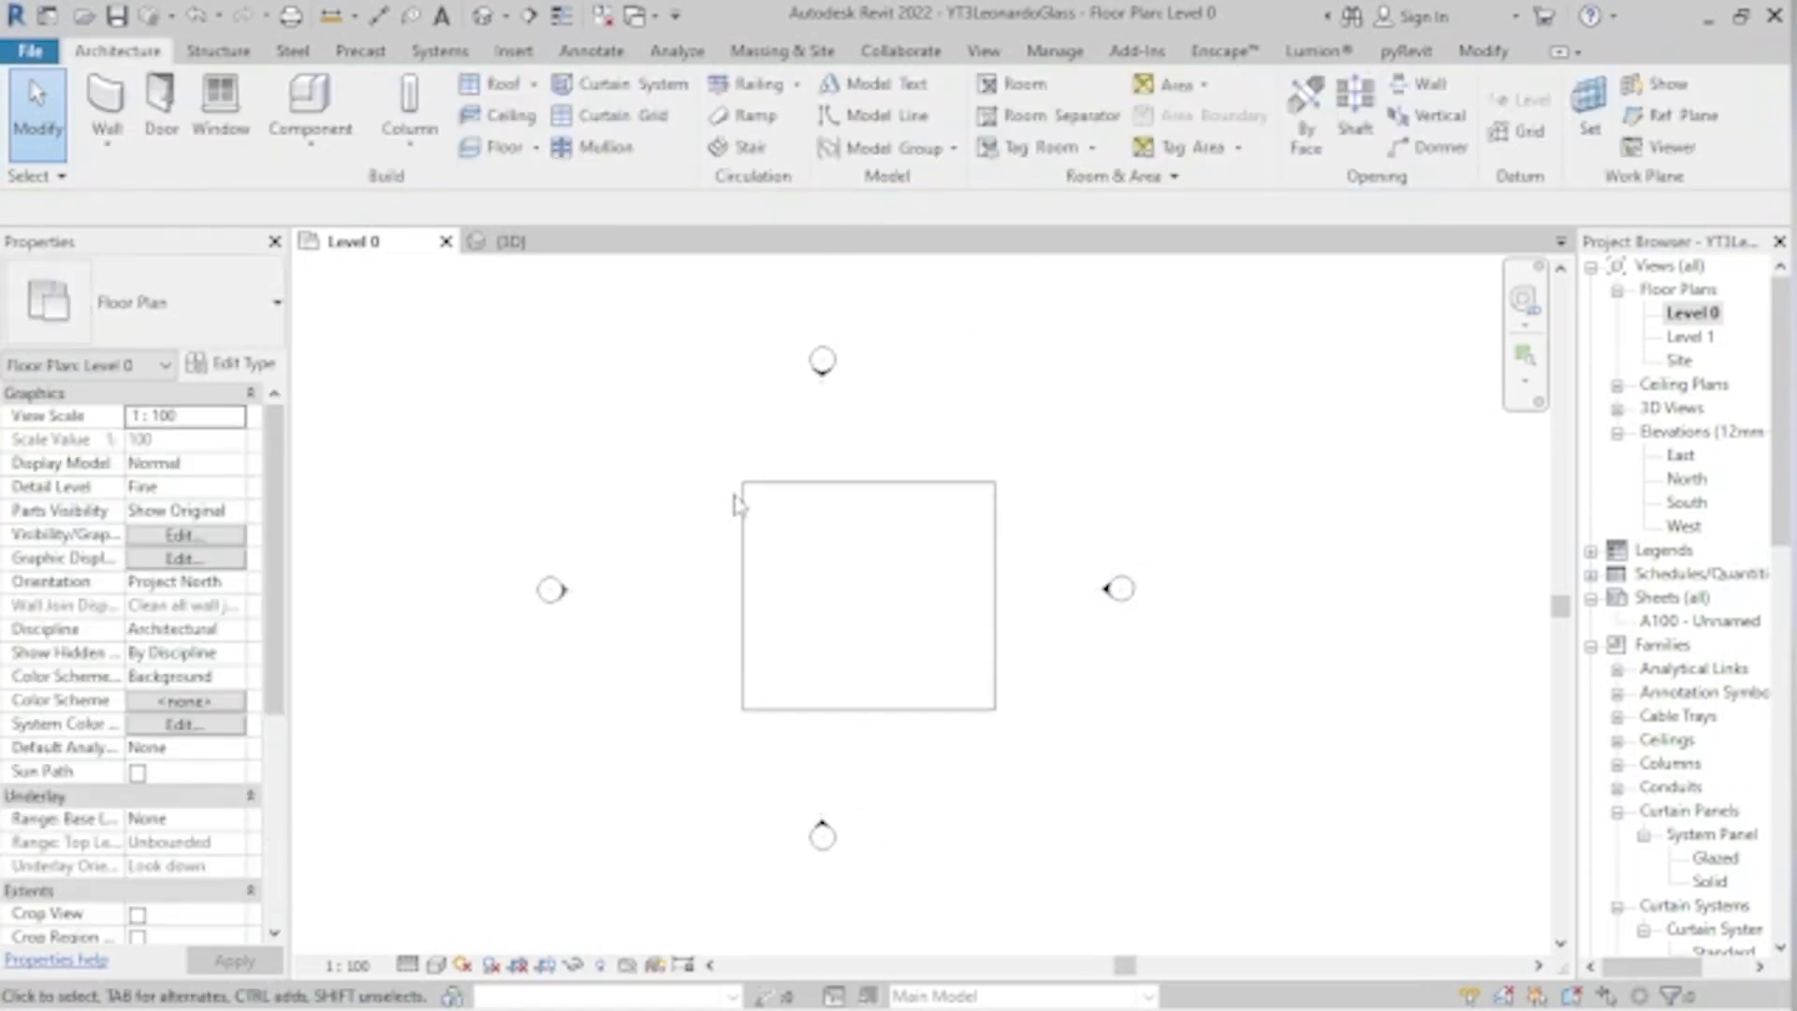
key(w)
key(a)
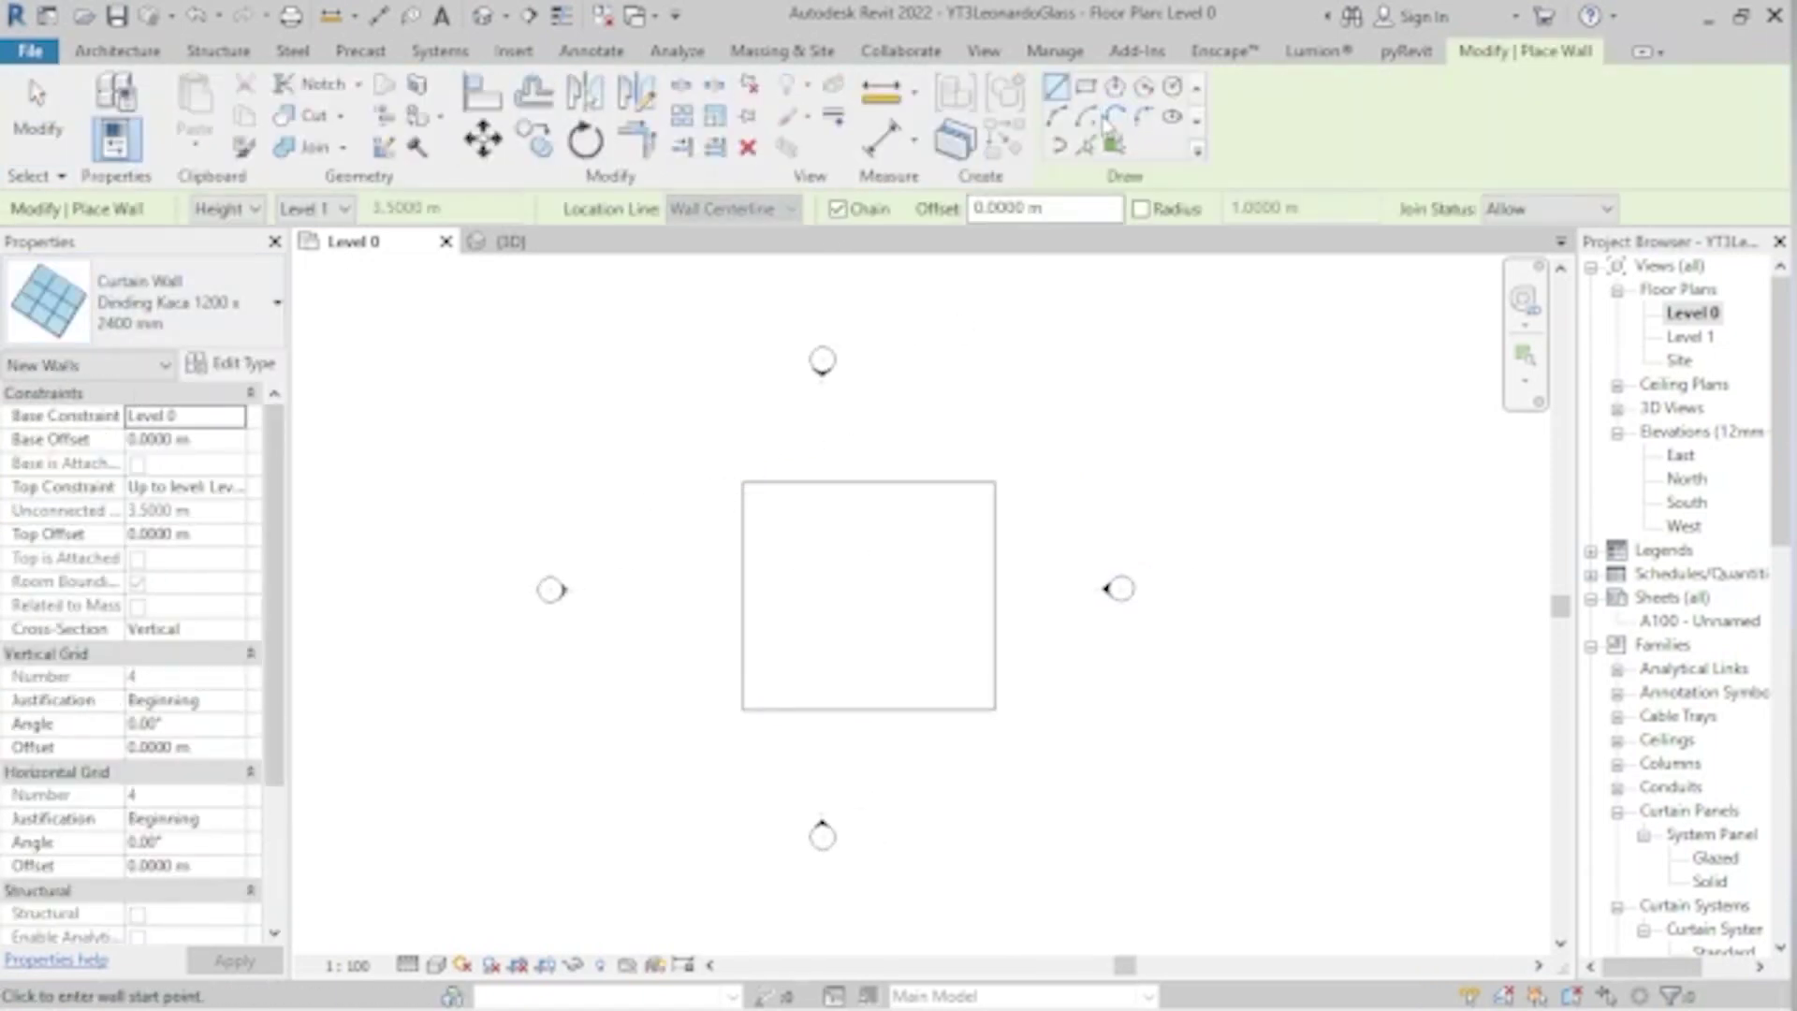
click(1086, 89)
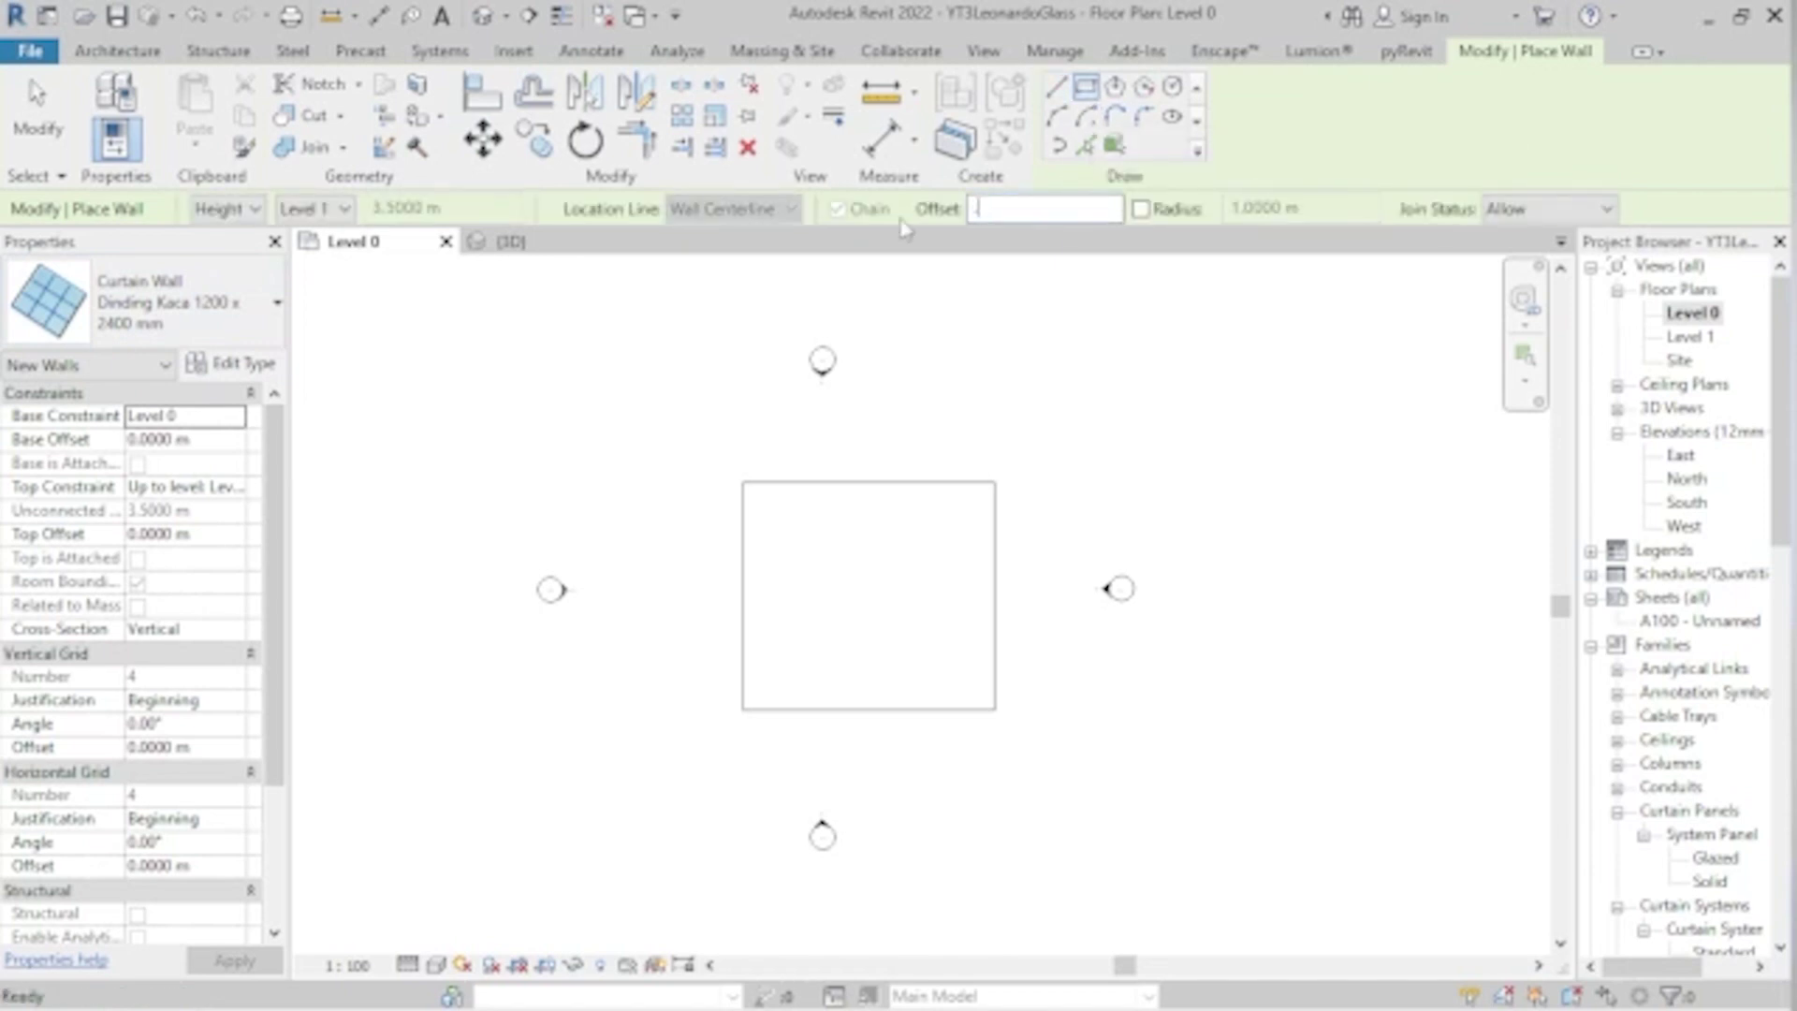
text(-2)
- Place 0.2 m-offset glass walls around the floor, flipped inward, and view them in 3D
key(Return)
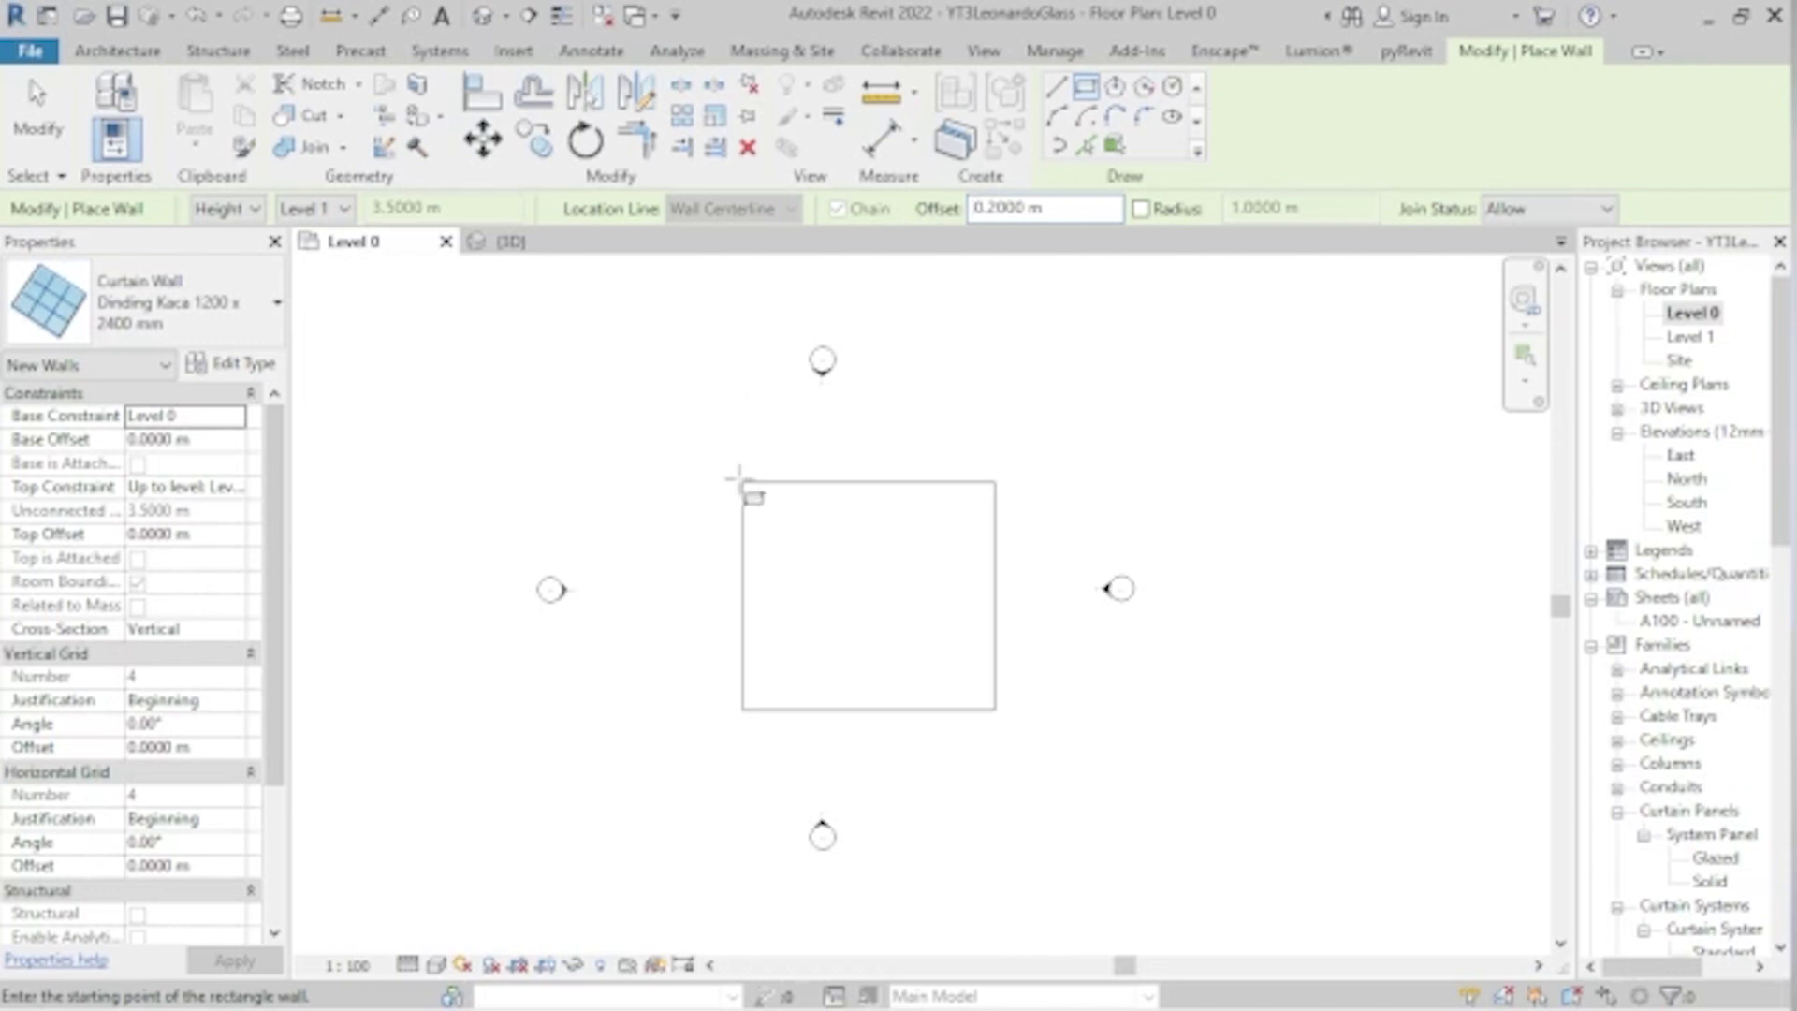
click(742, 482)
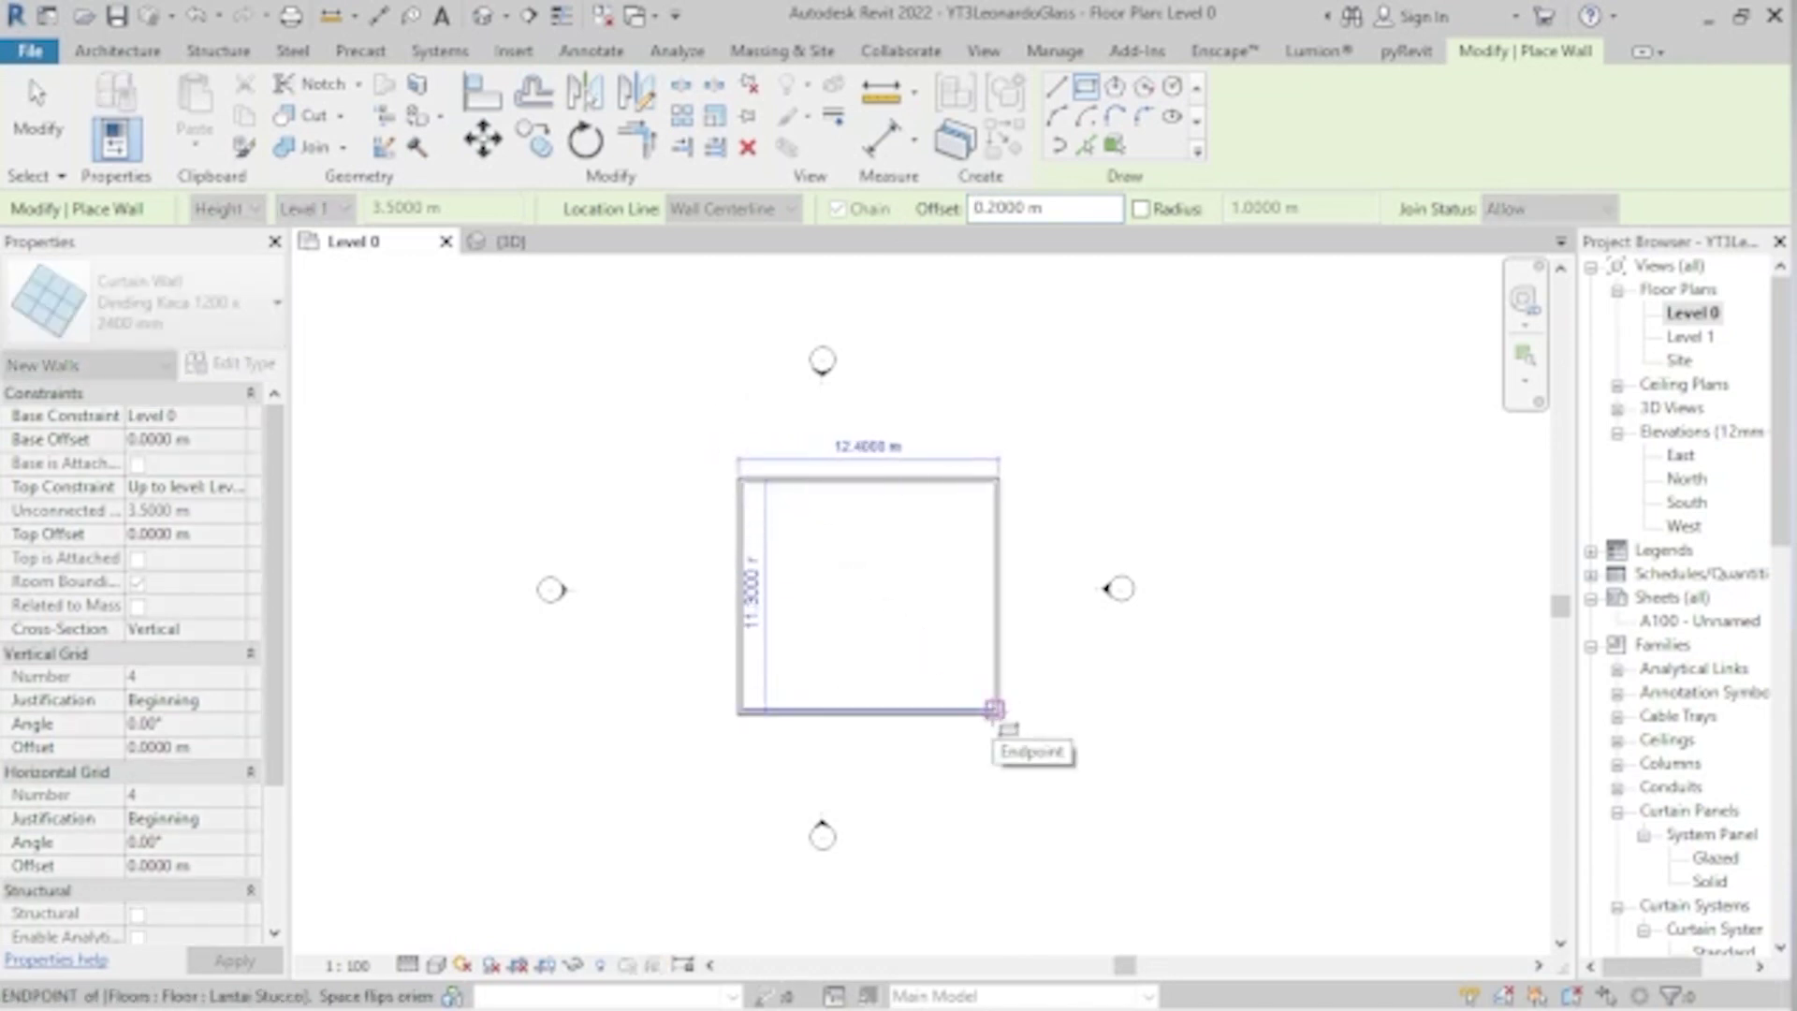
key(space)
click(994, 708)
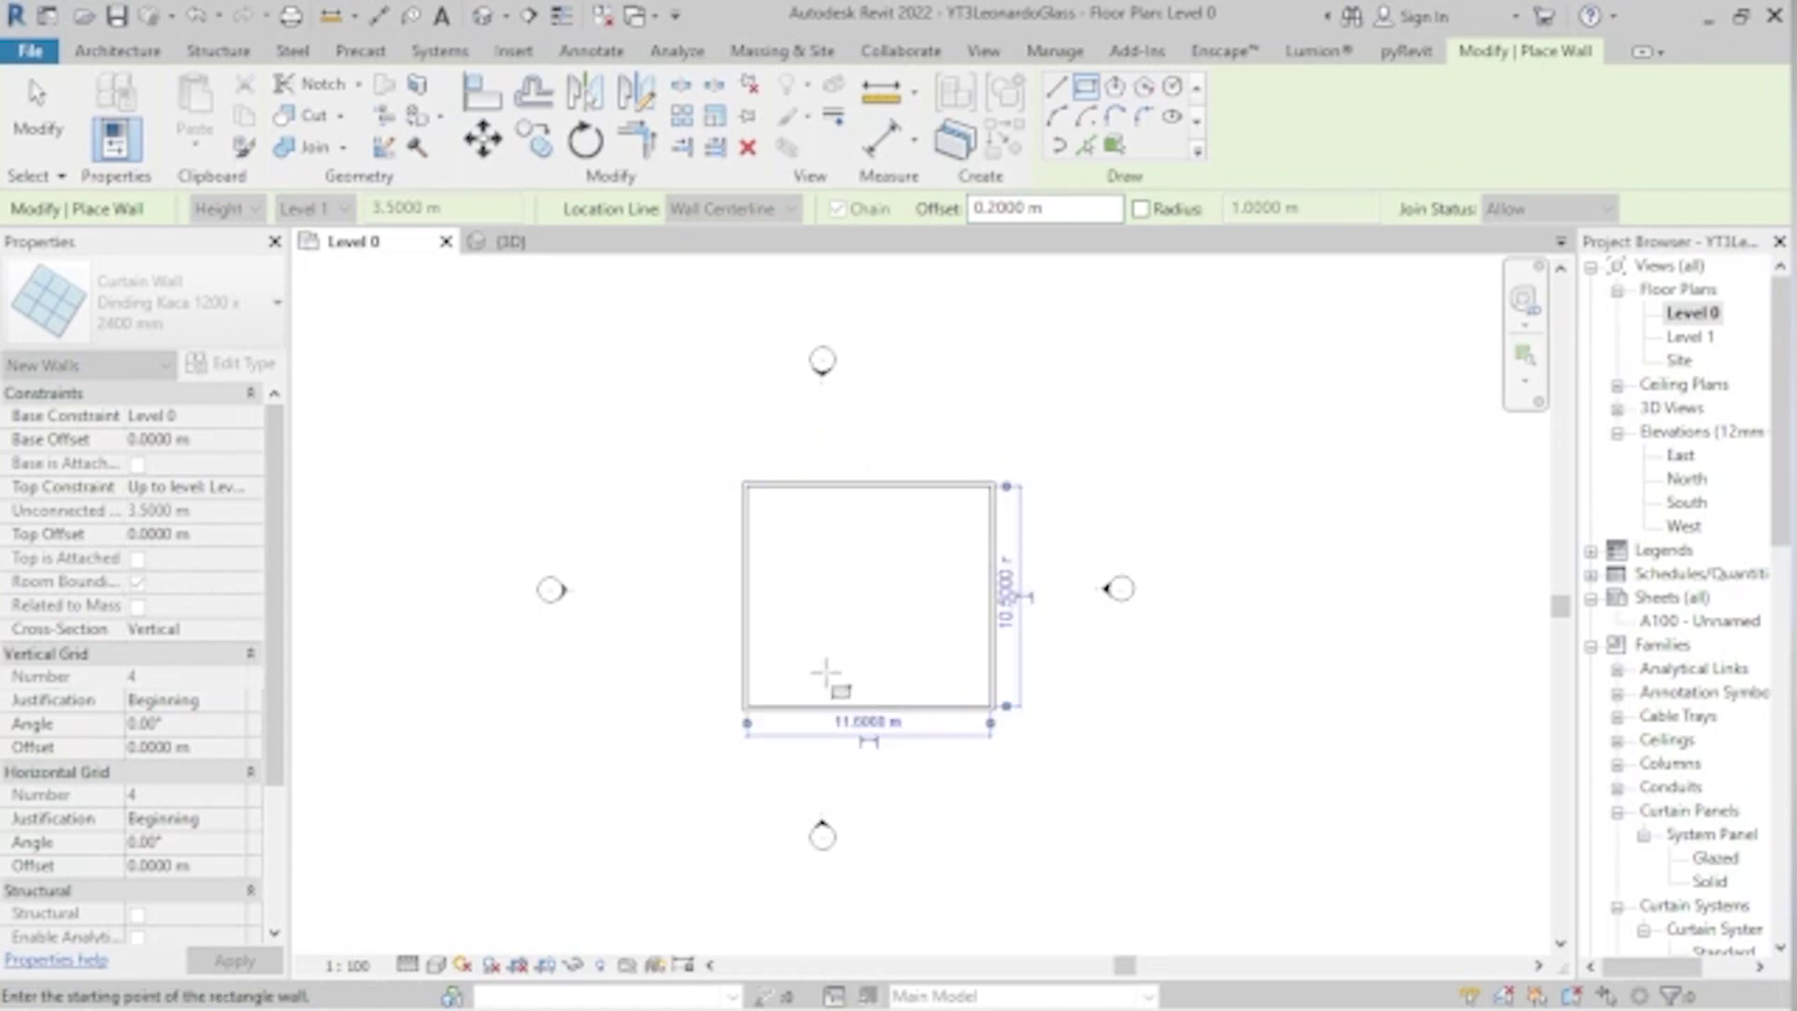
key(Escape)
click(496, 17)
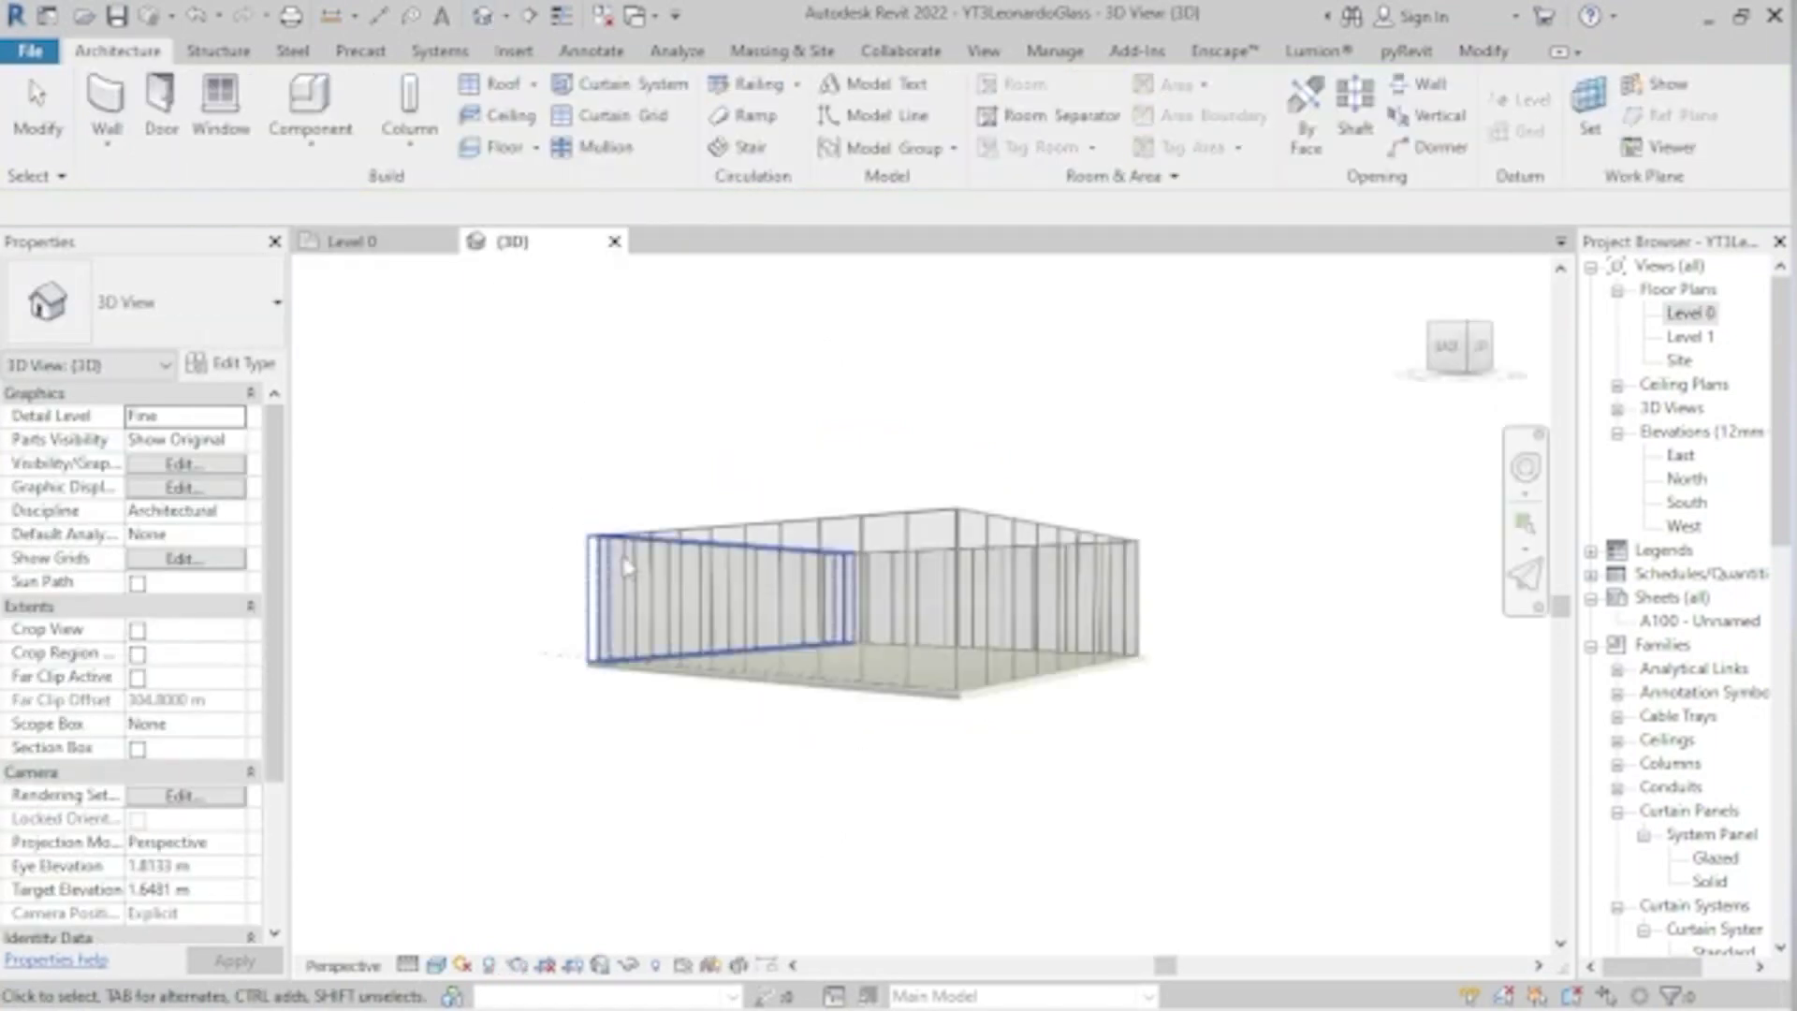
- Copy the Lantai Stucco floor and paste it aligned to Level 1 as the roof cap
mouse_move(569, 854)
shift+middle_down()
mouse_move(762, 790)
mouse_move(566, 876)
shift+middle_up()
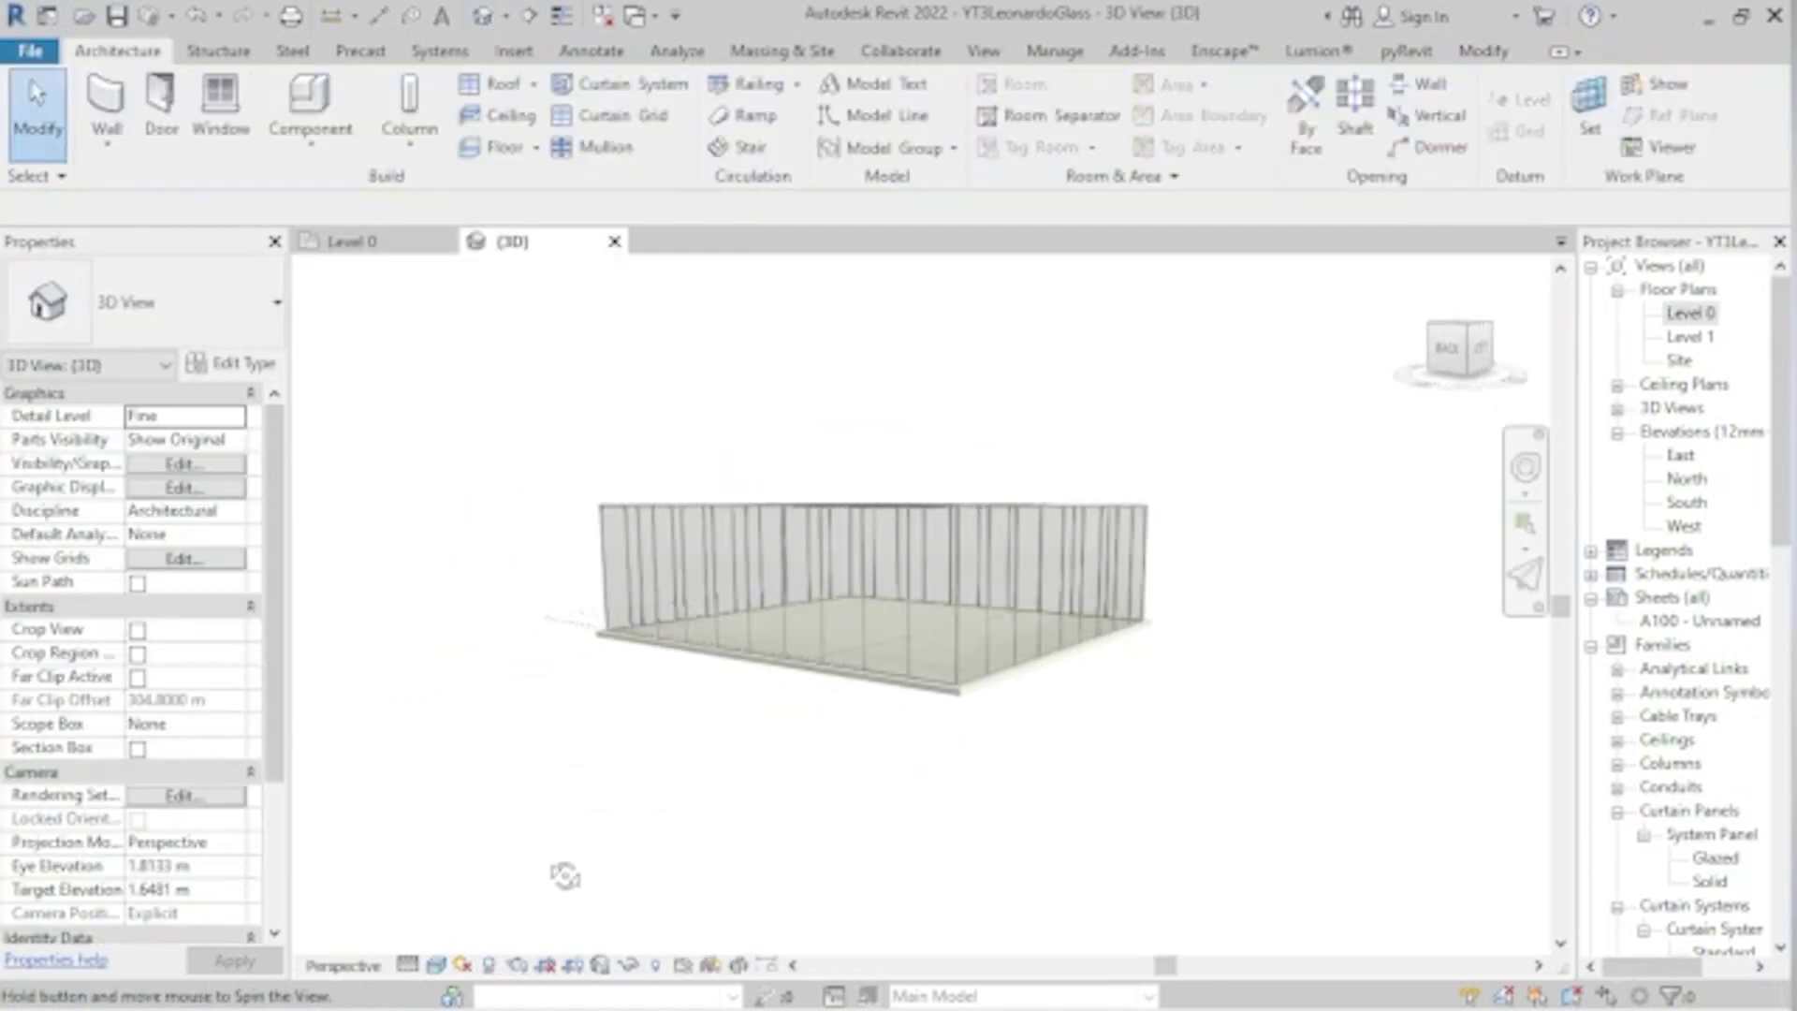
click(956, 698)
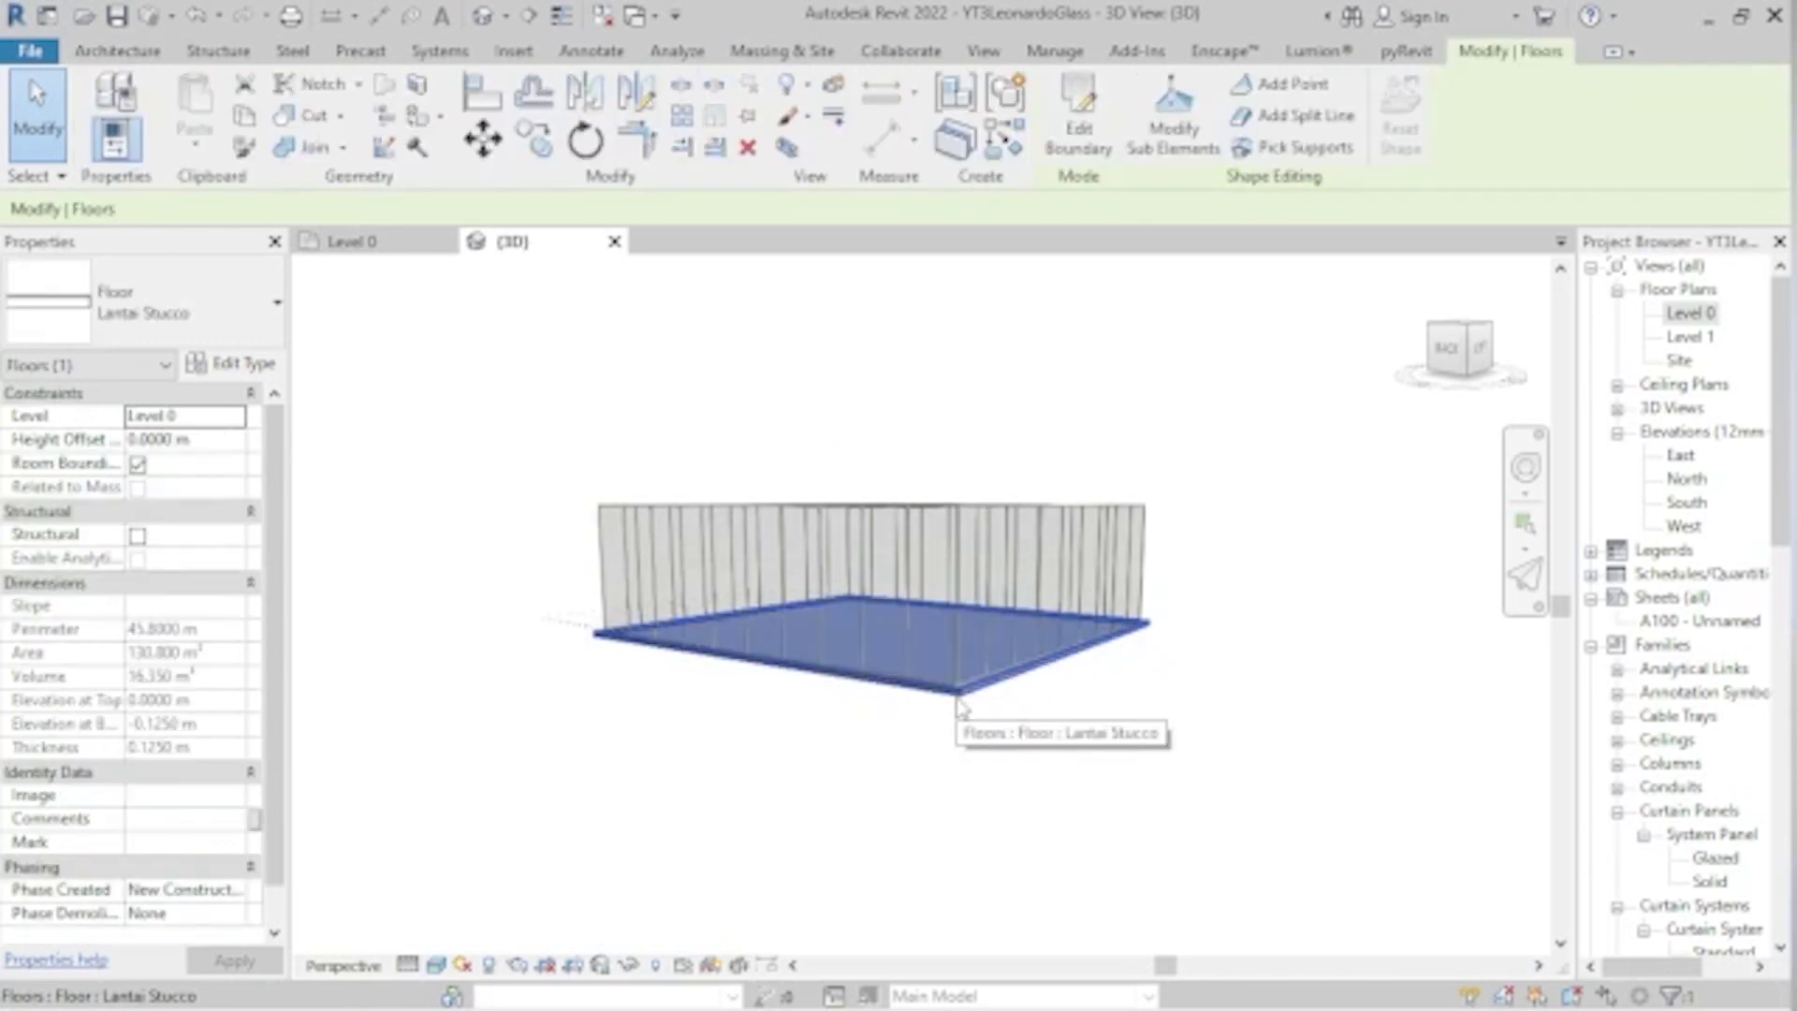
click(245, 117)
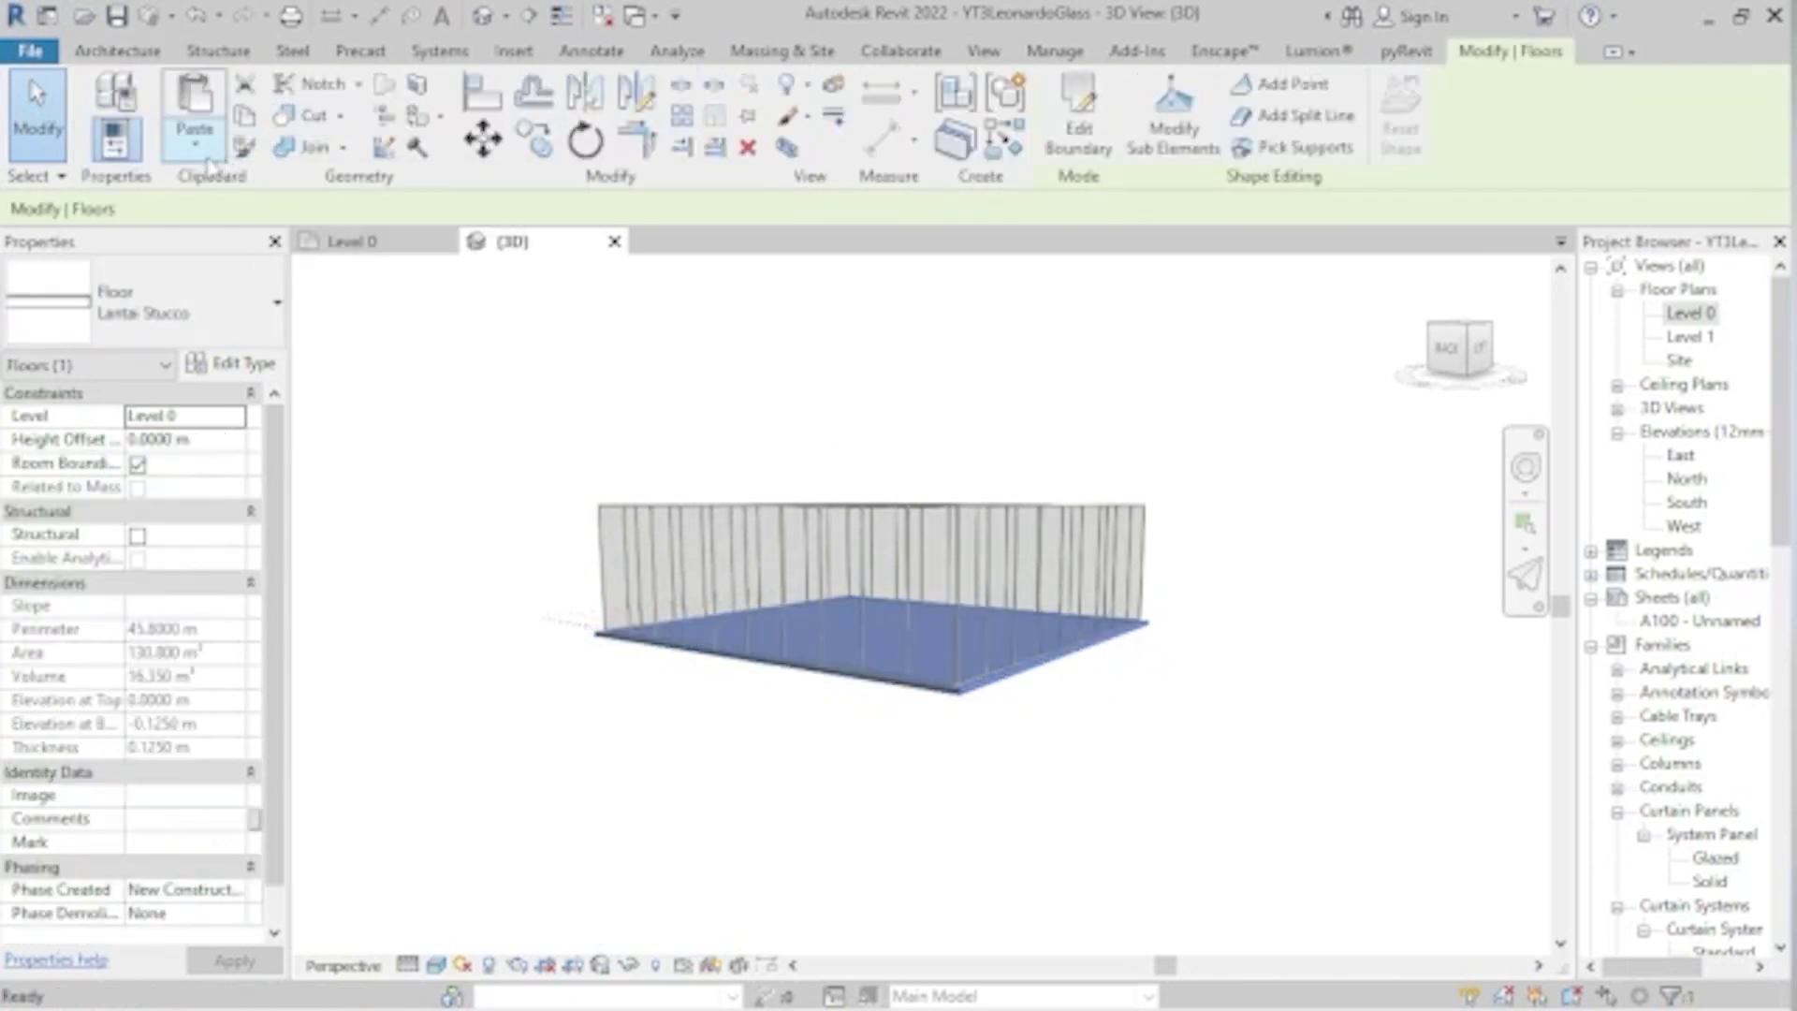
click(196, 142)
click(272, 242)
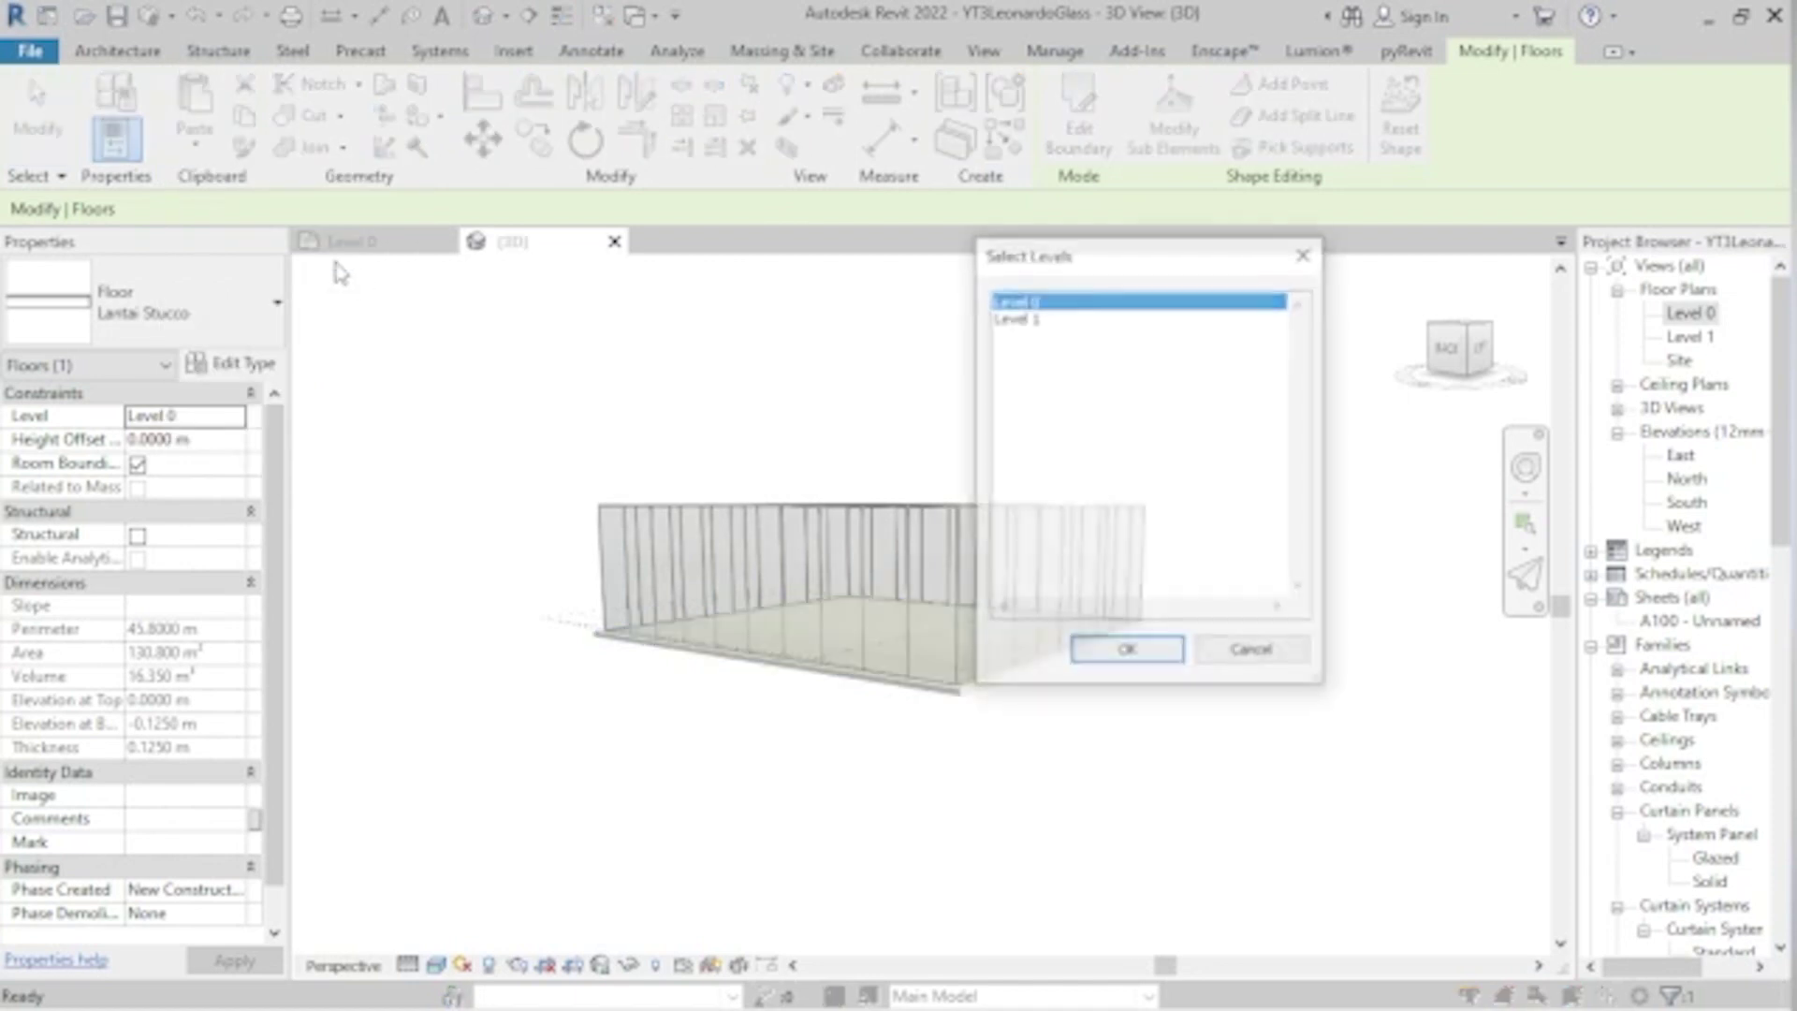
click(1037, 321)
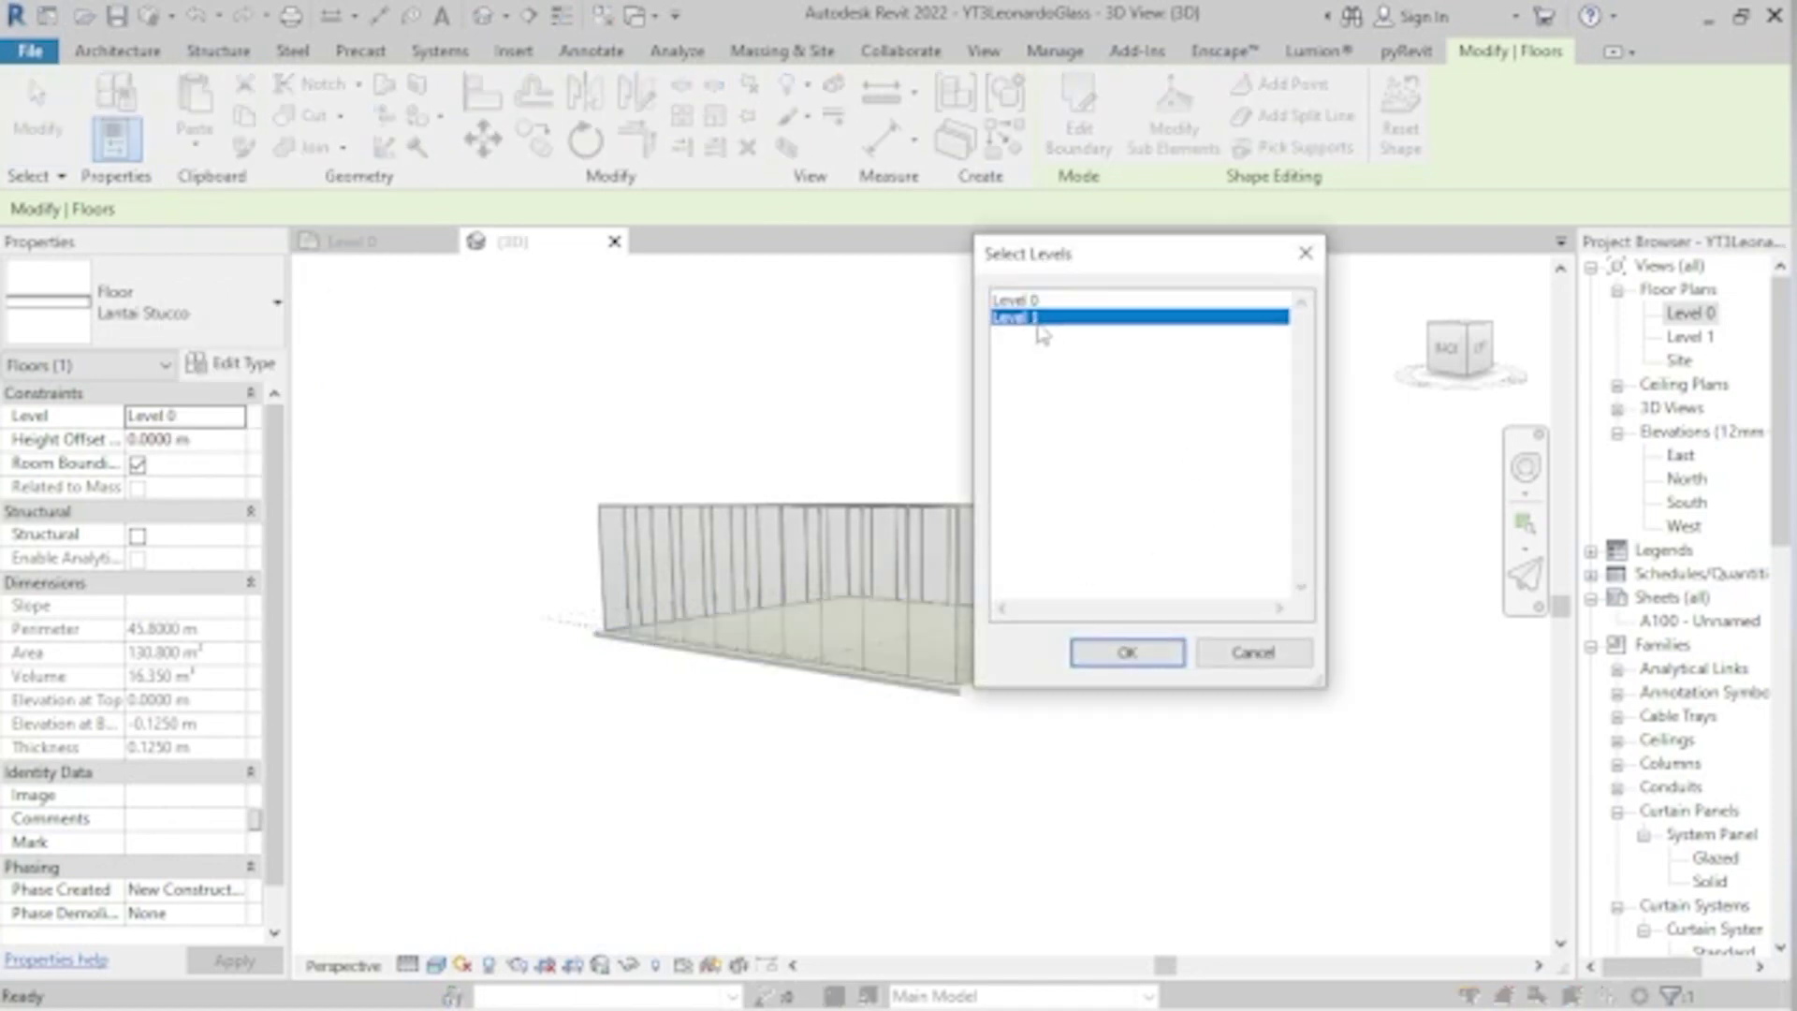
click(1128, 652)
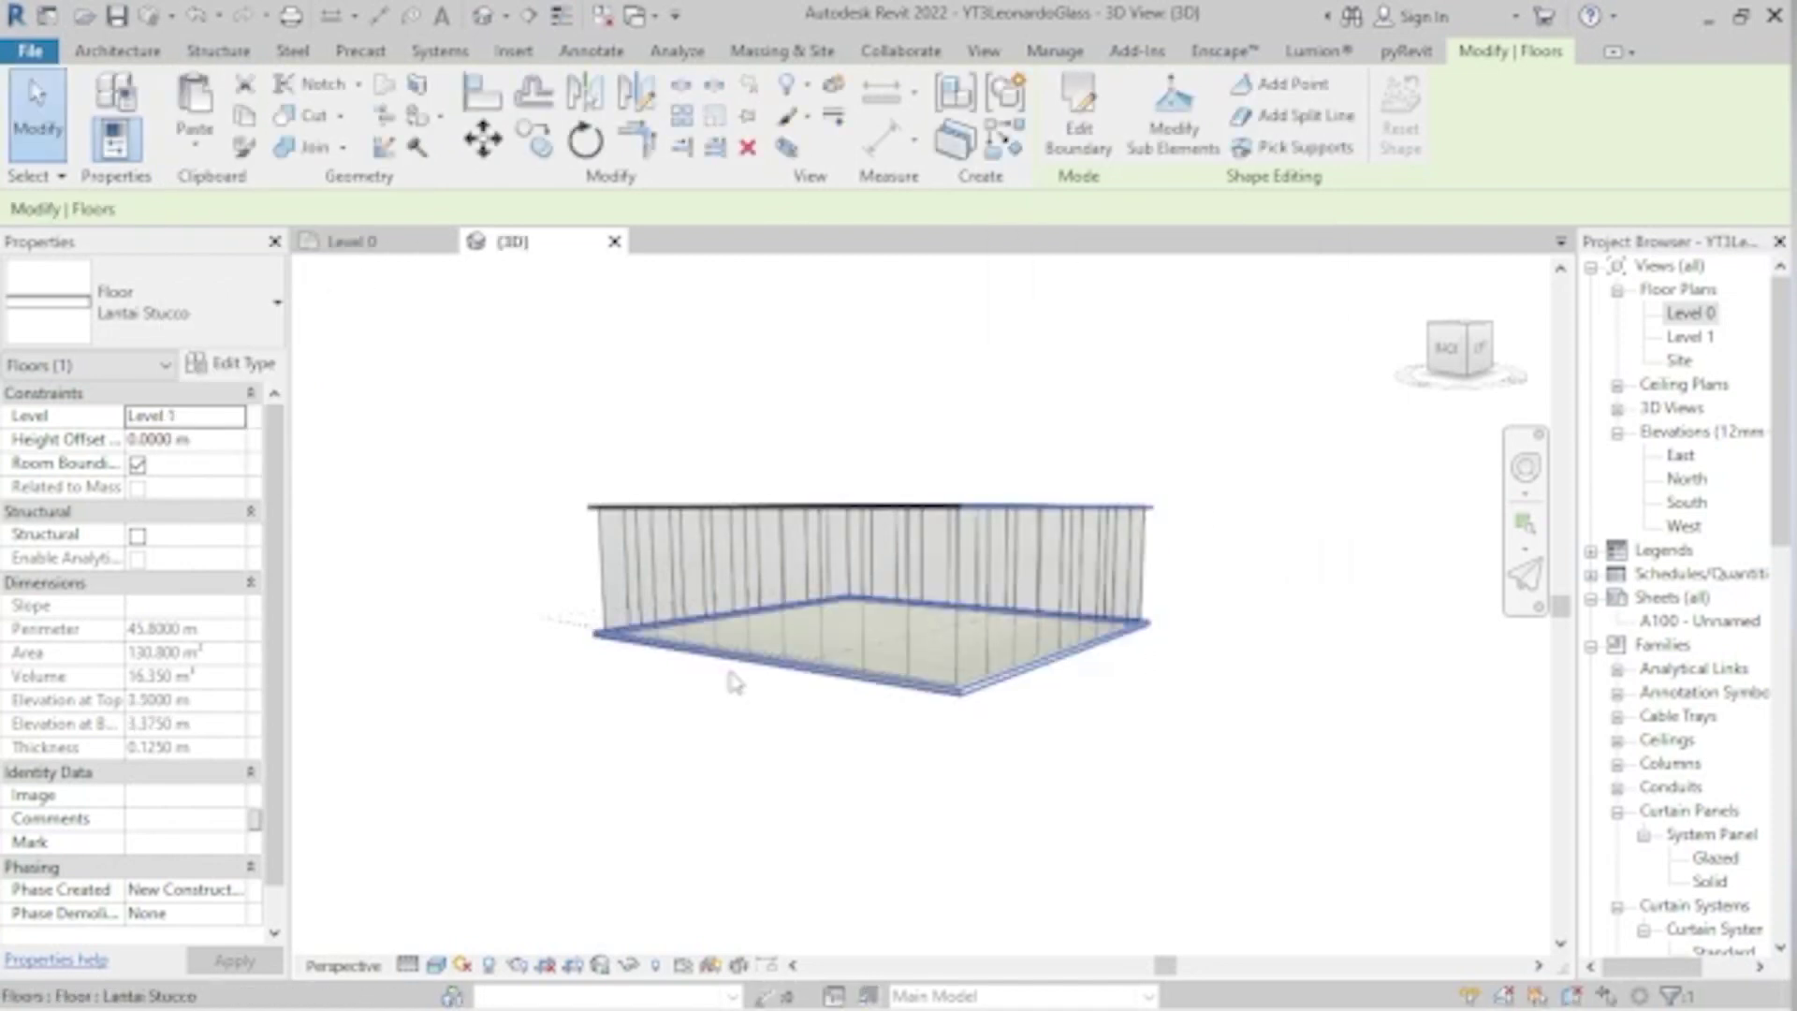
click(541, 691)
shift+middle_drag(510, 727, 734, 674)
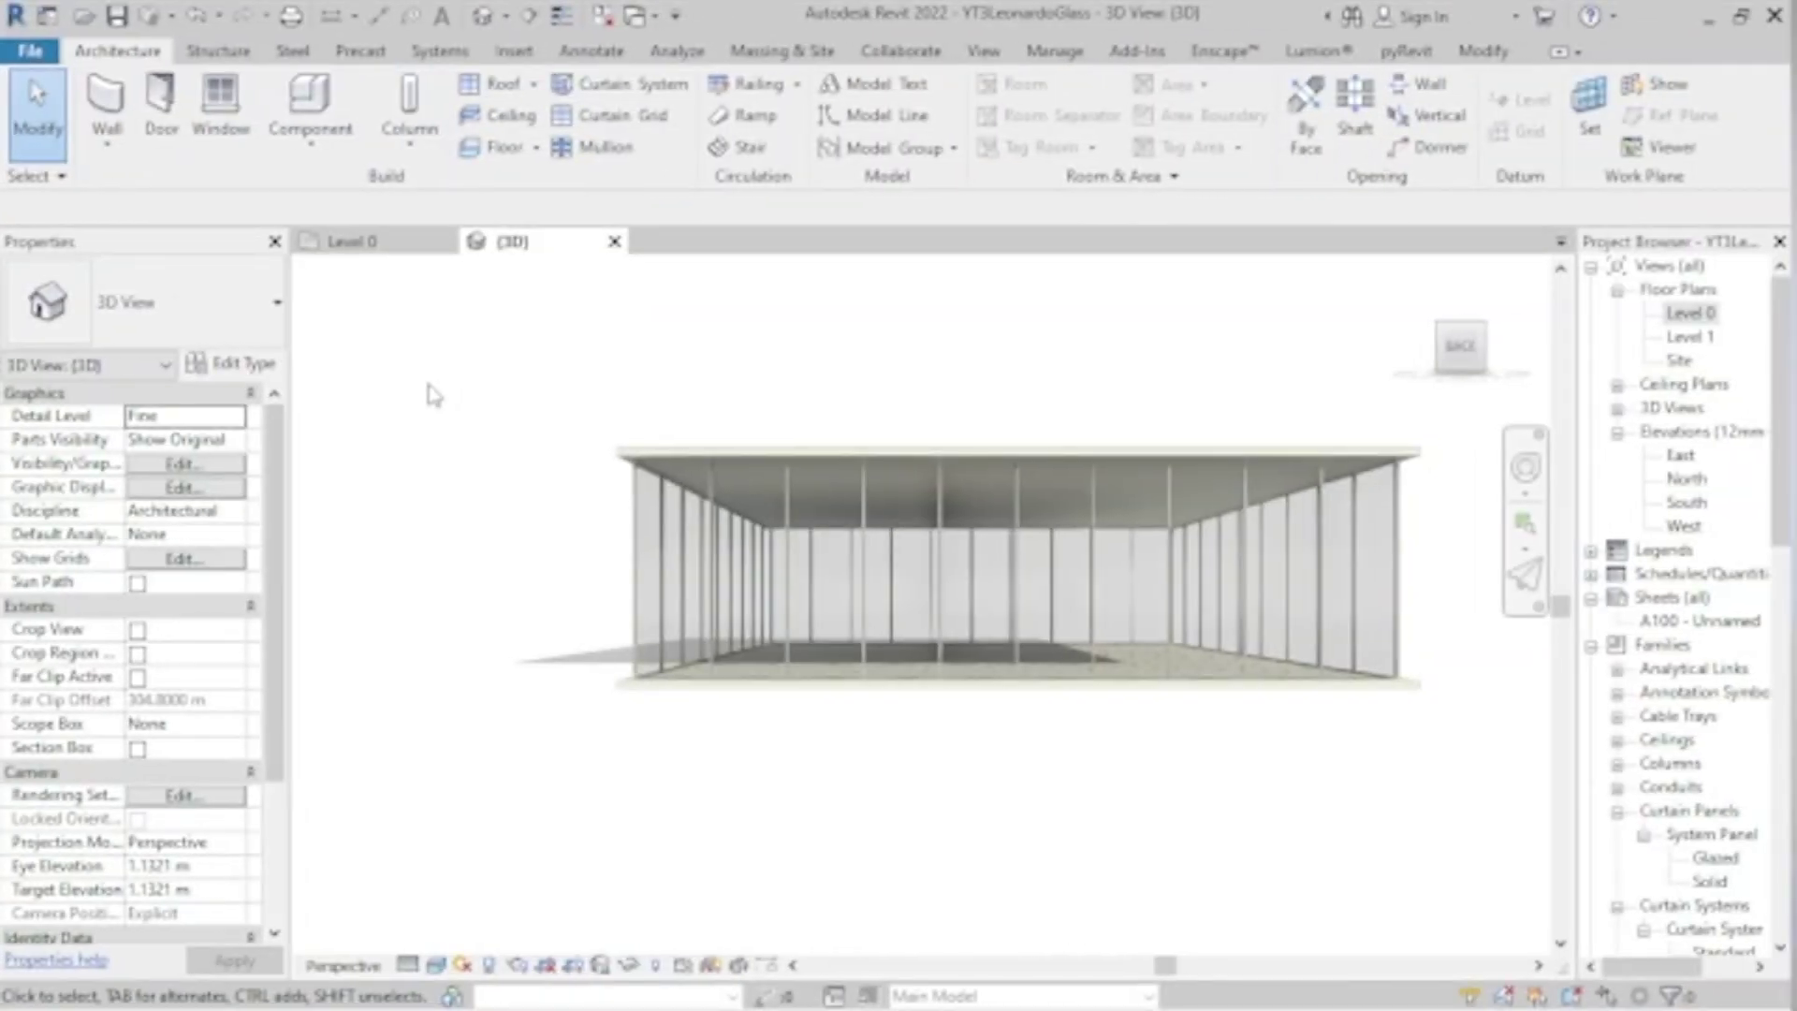
- Create an in-place Walls-category model with the default name and begin an Extrusion
click(307, 136)
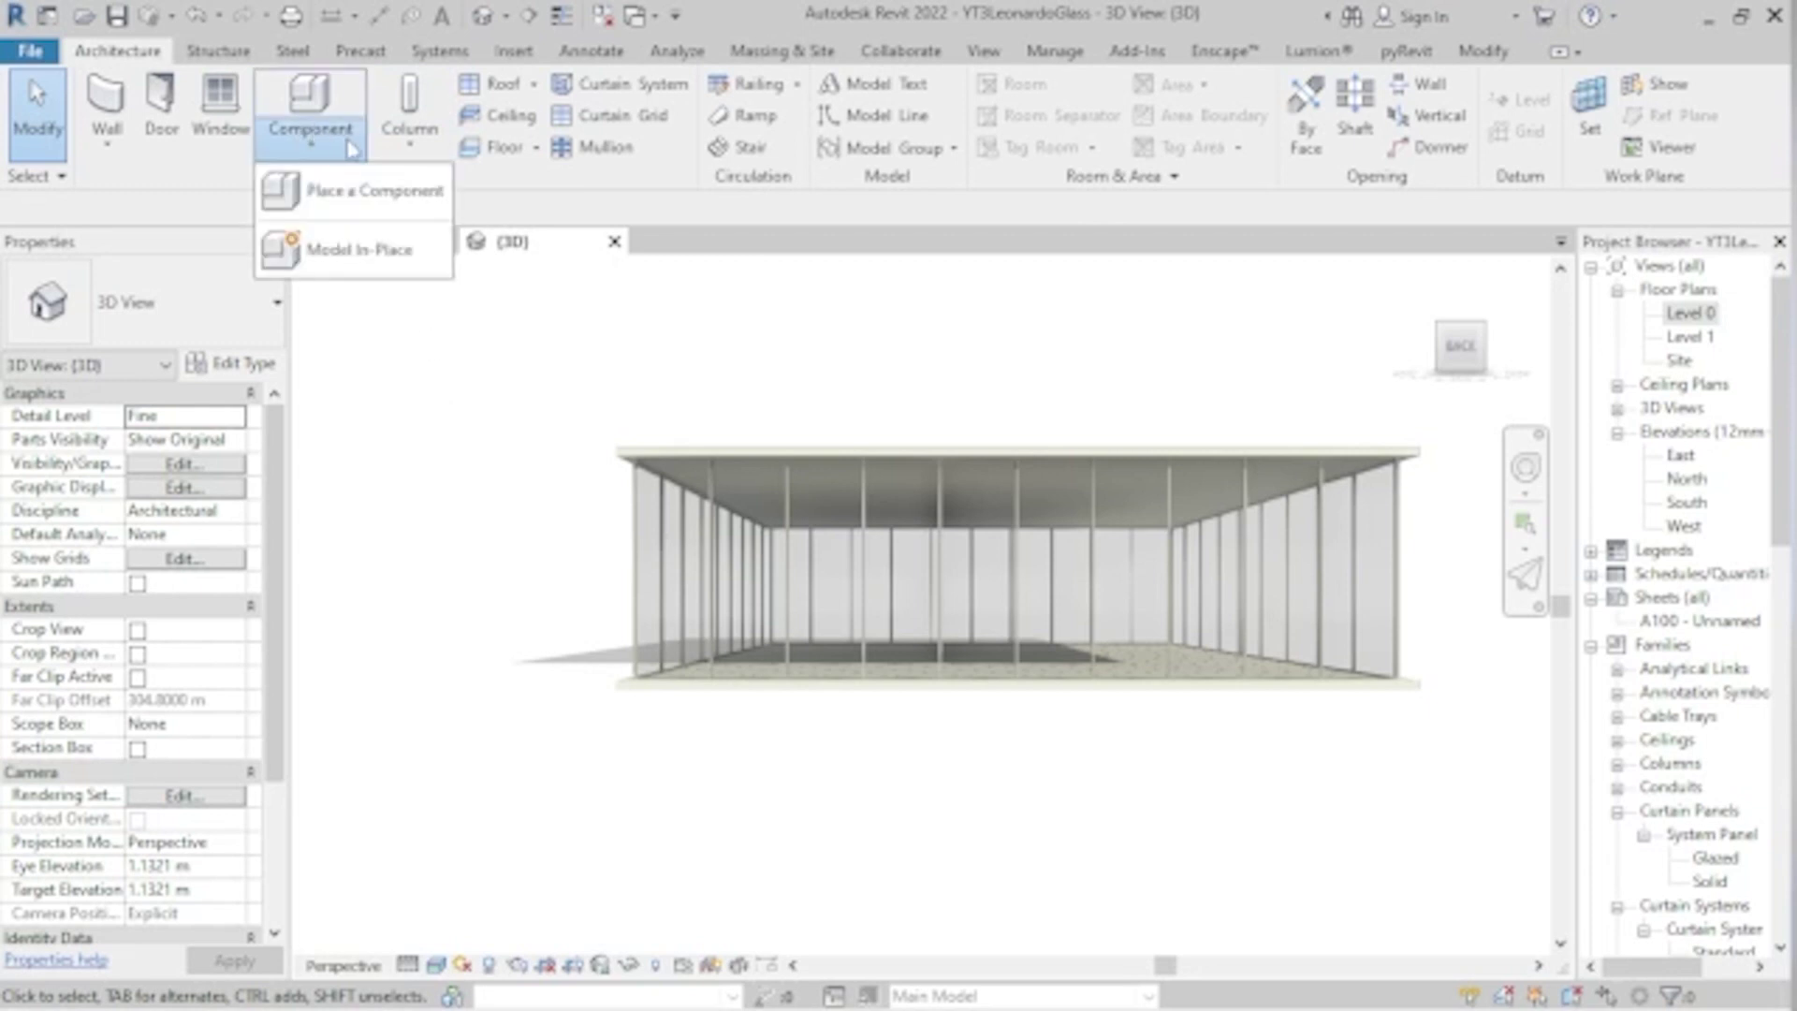
click(355, 266)
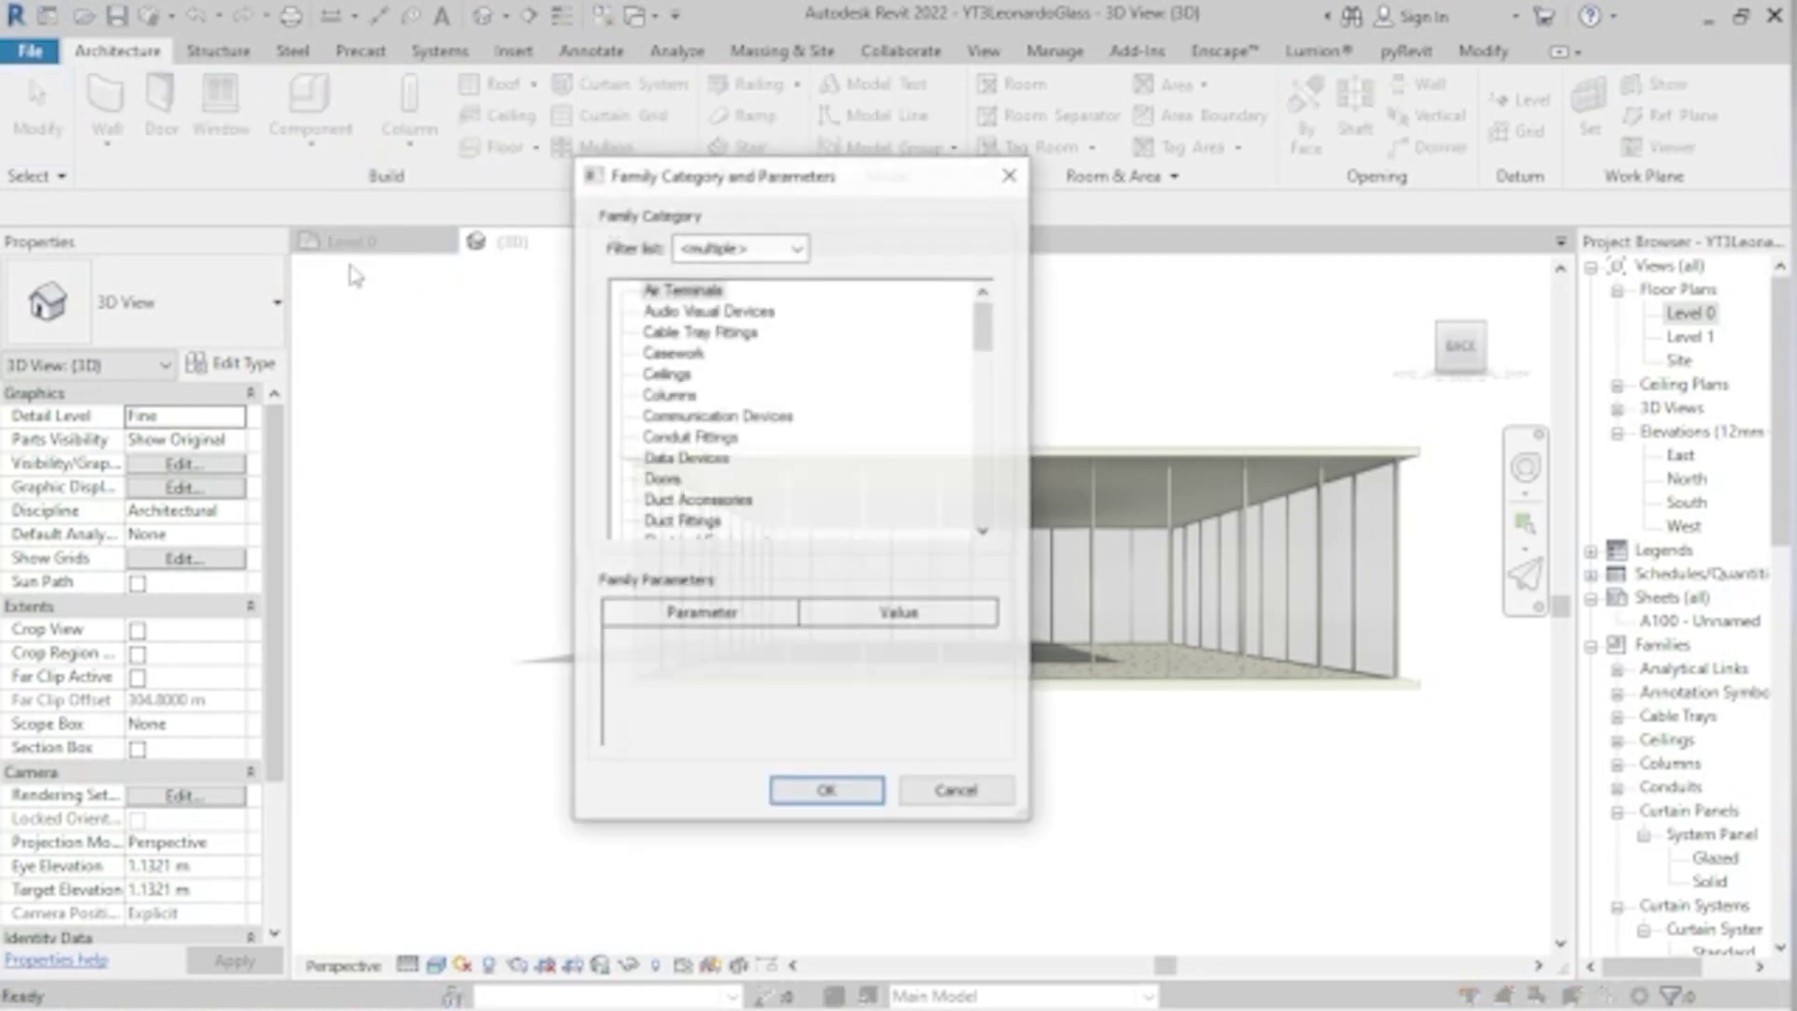
key(w)
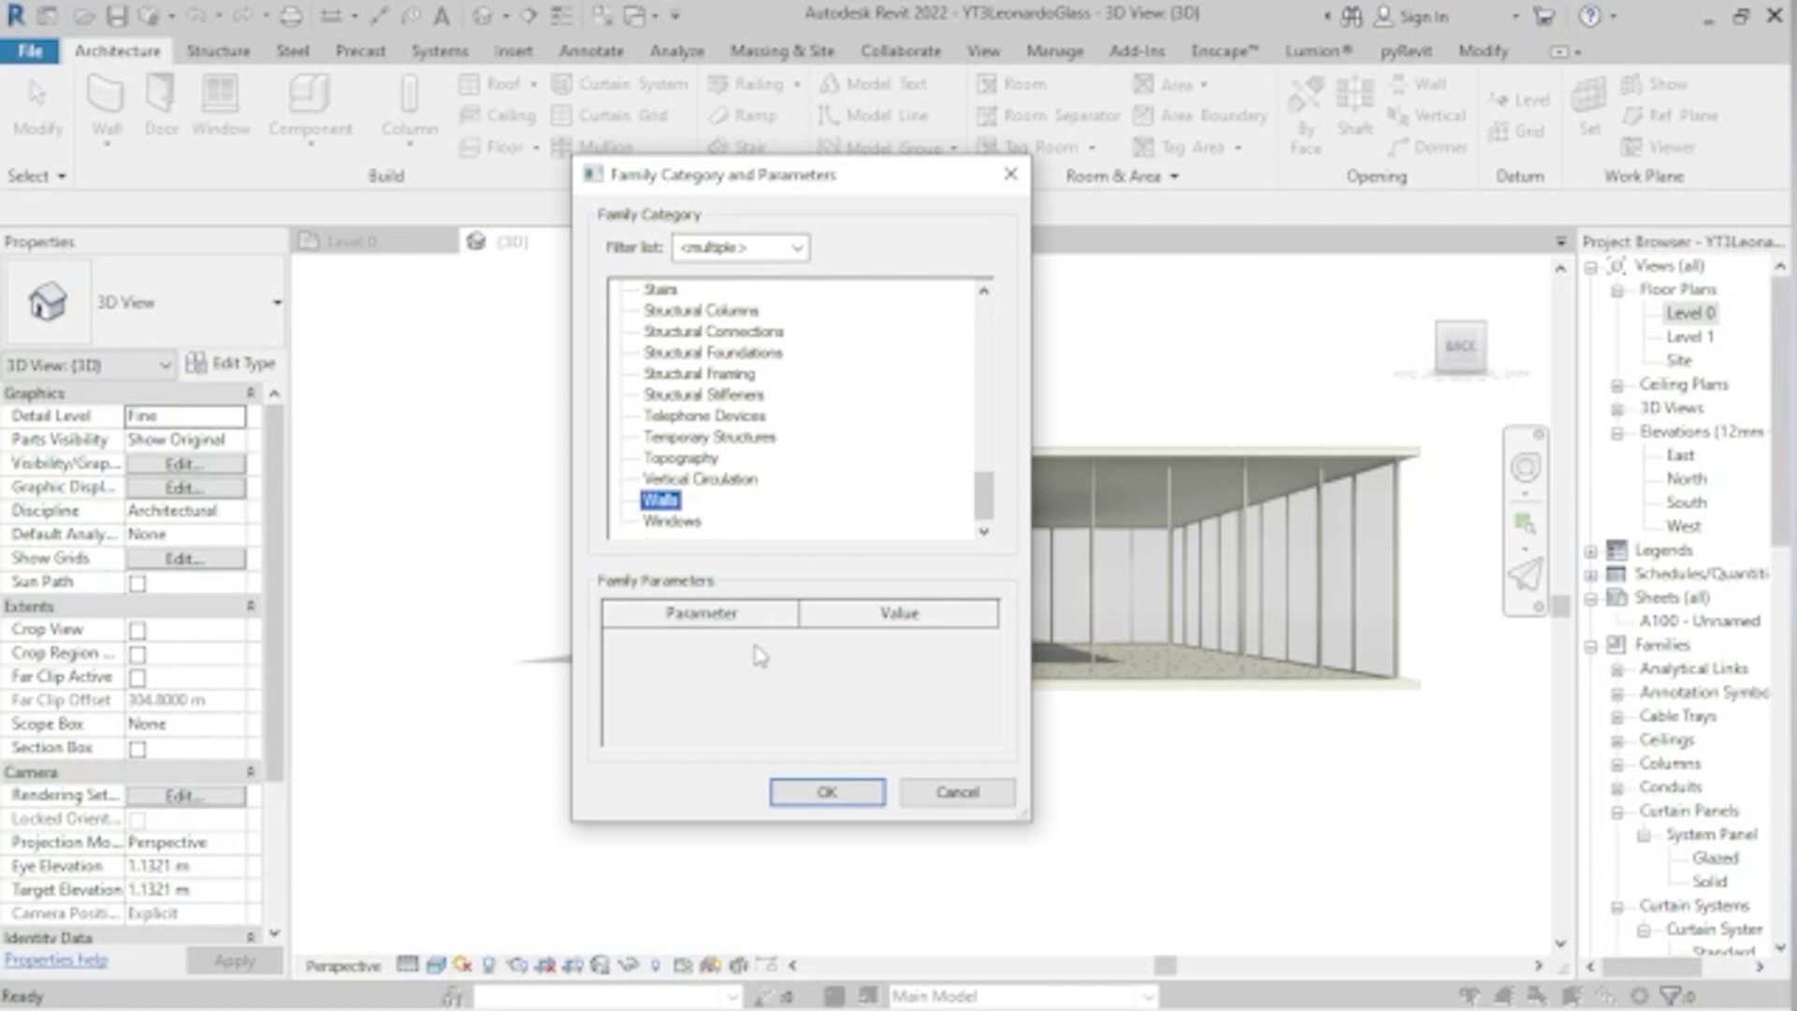
click(829, 803)
click(1469, 414)
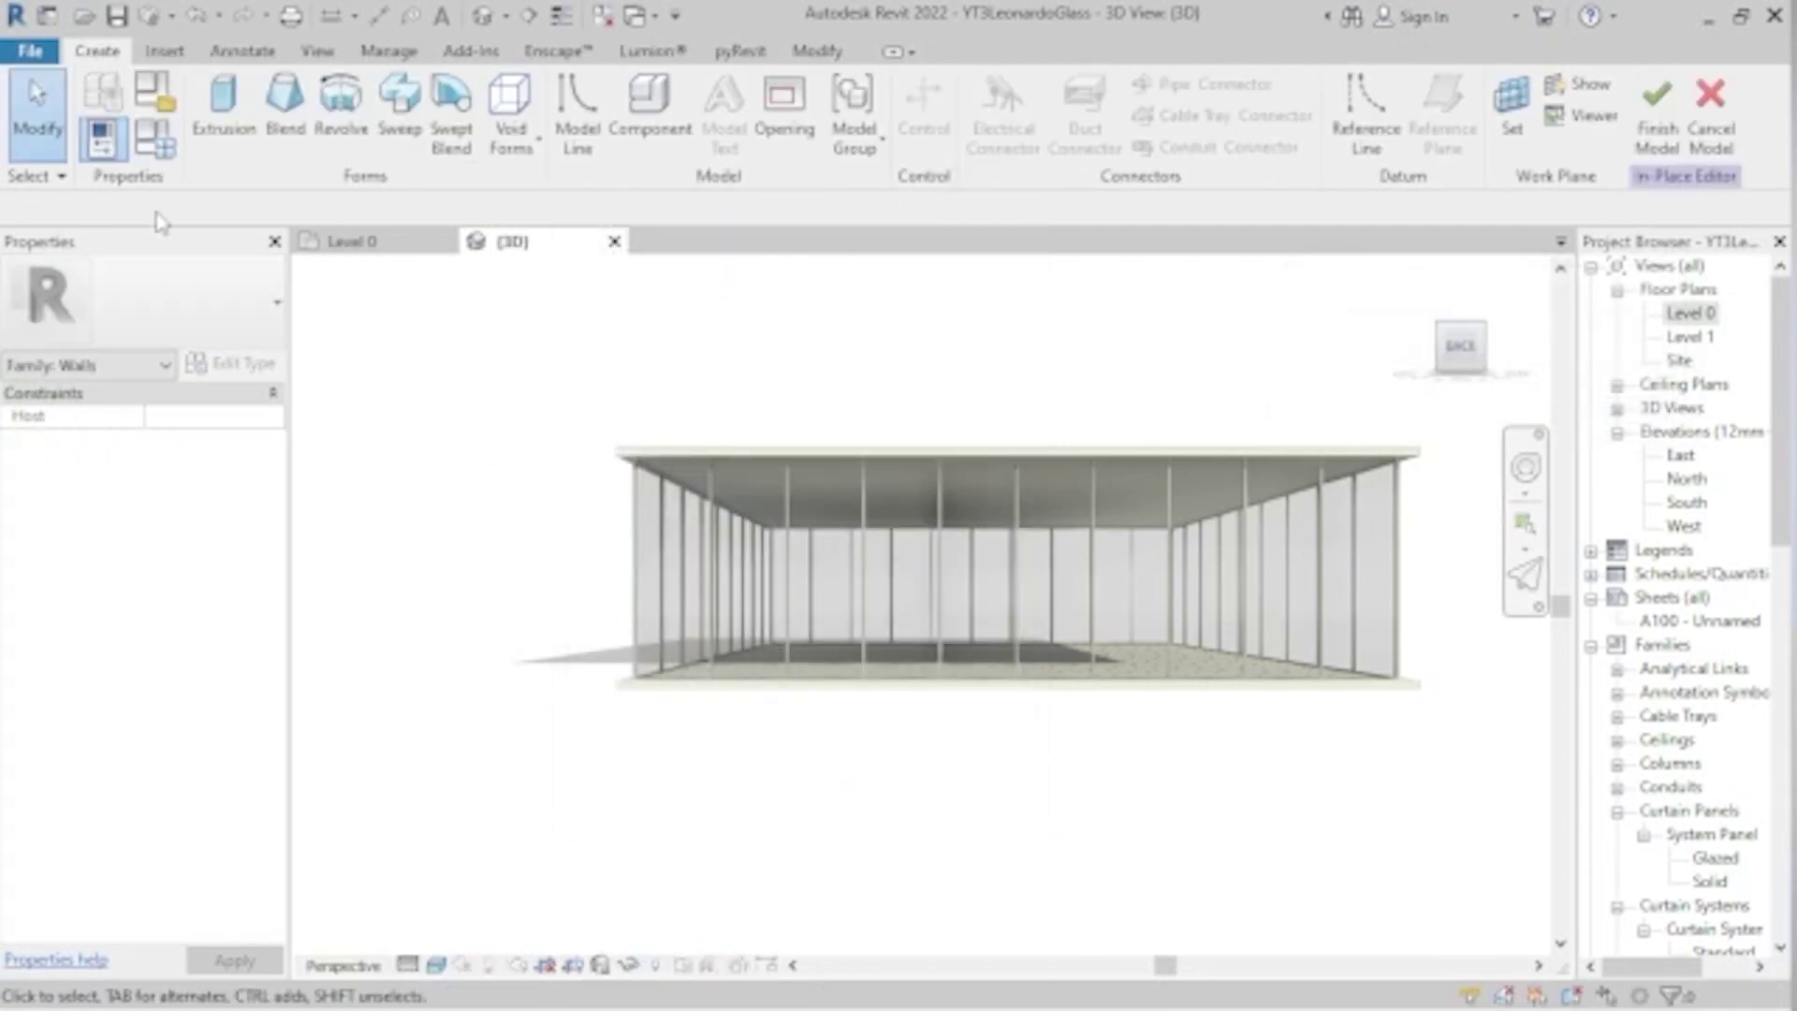
click(206, 109)
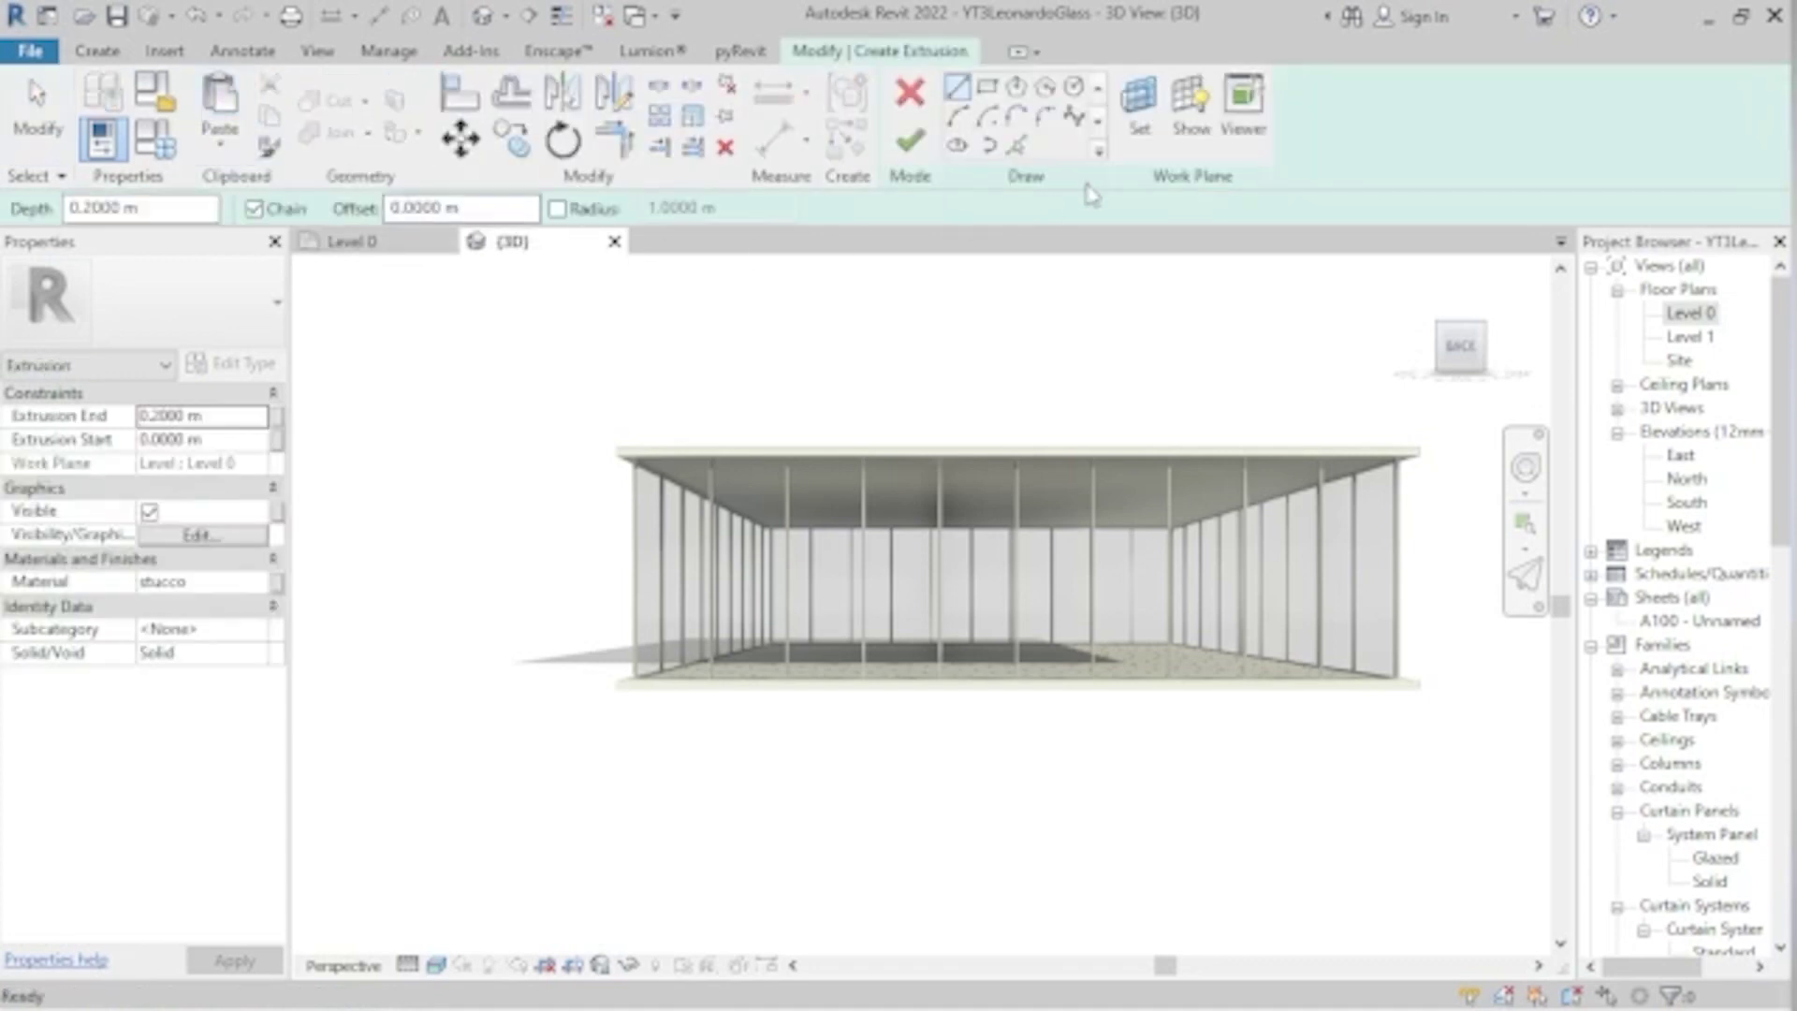
- Set the extrusion's work plane by picking the roof slab's face
click(1154, 137)
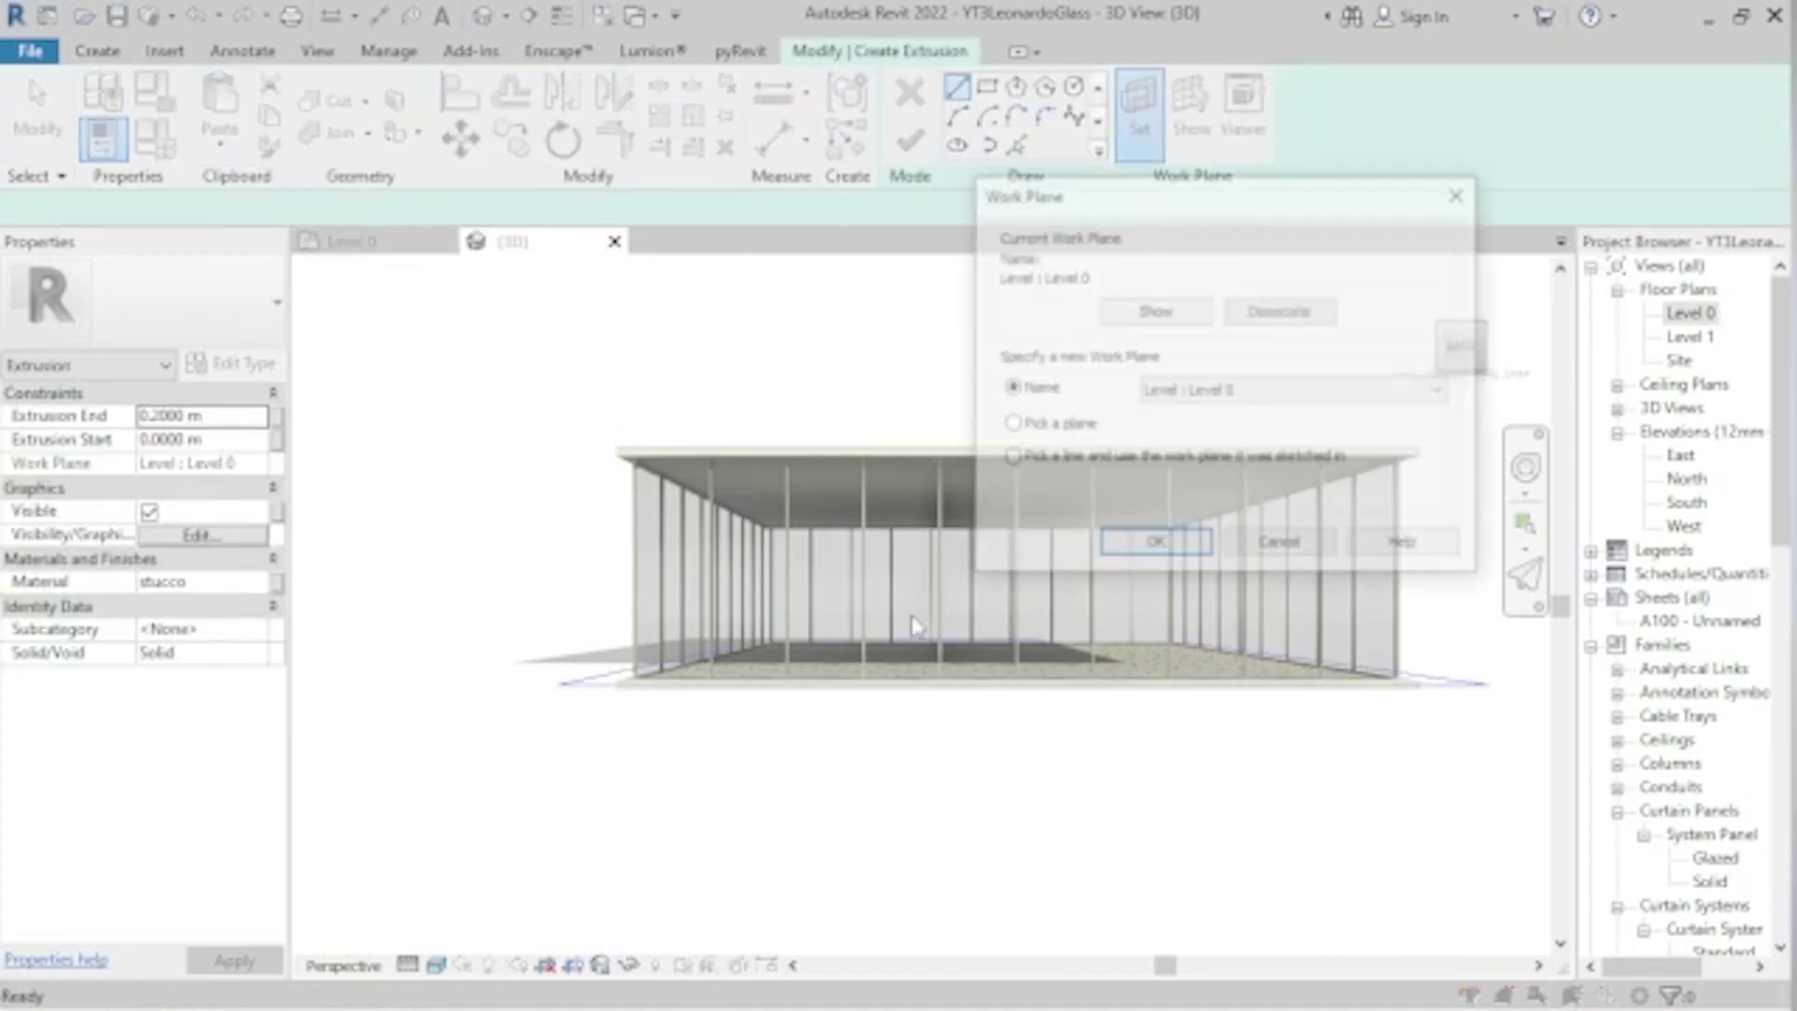
click(1144, 552)
scroll(524, 439, up, 2)
scroll(524, 440, up, 2)
scroll(524, 440, up, 2)
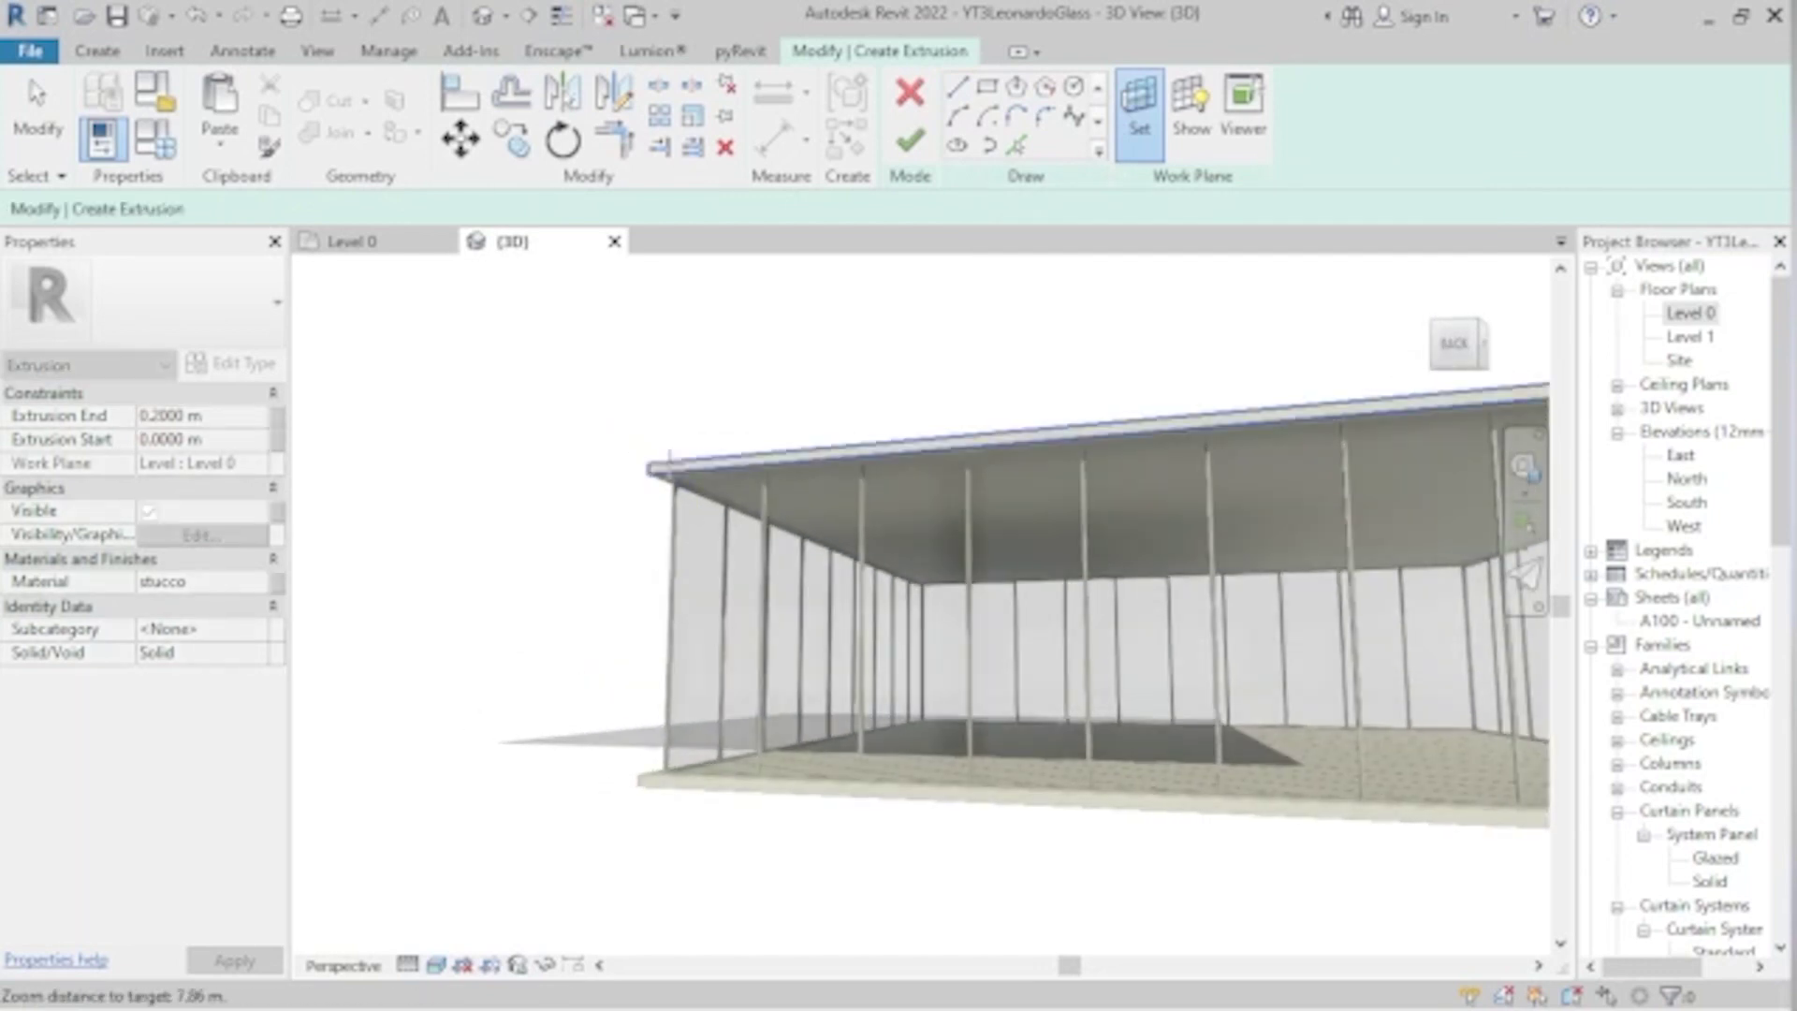
scroll(693, 458, up, 2)
scroll(693, 459, up, 2)
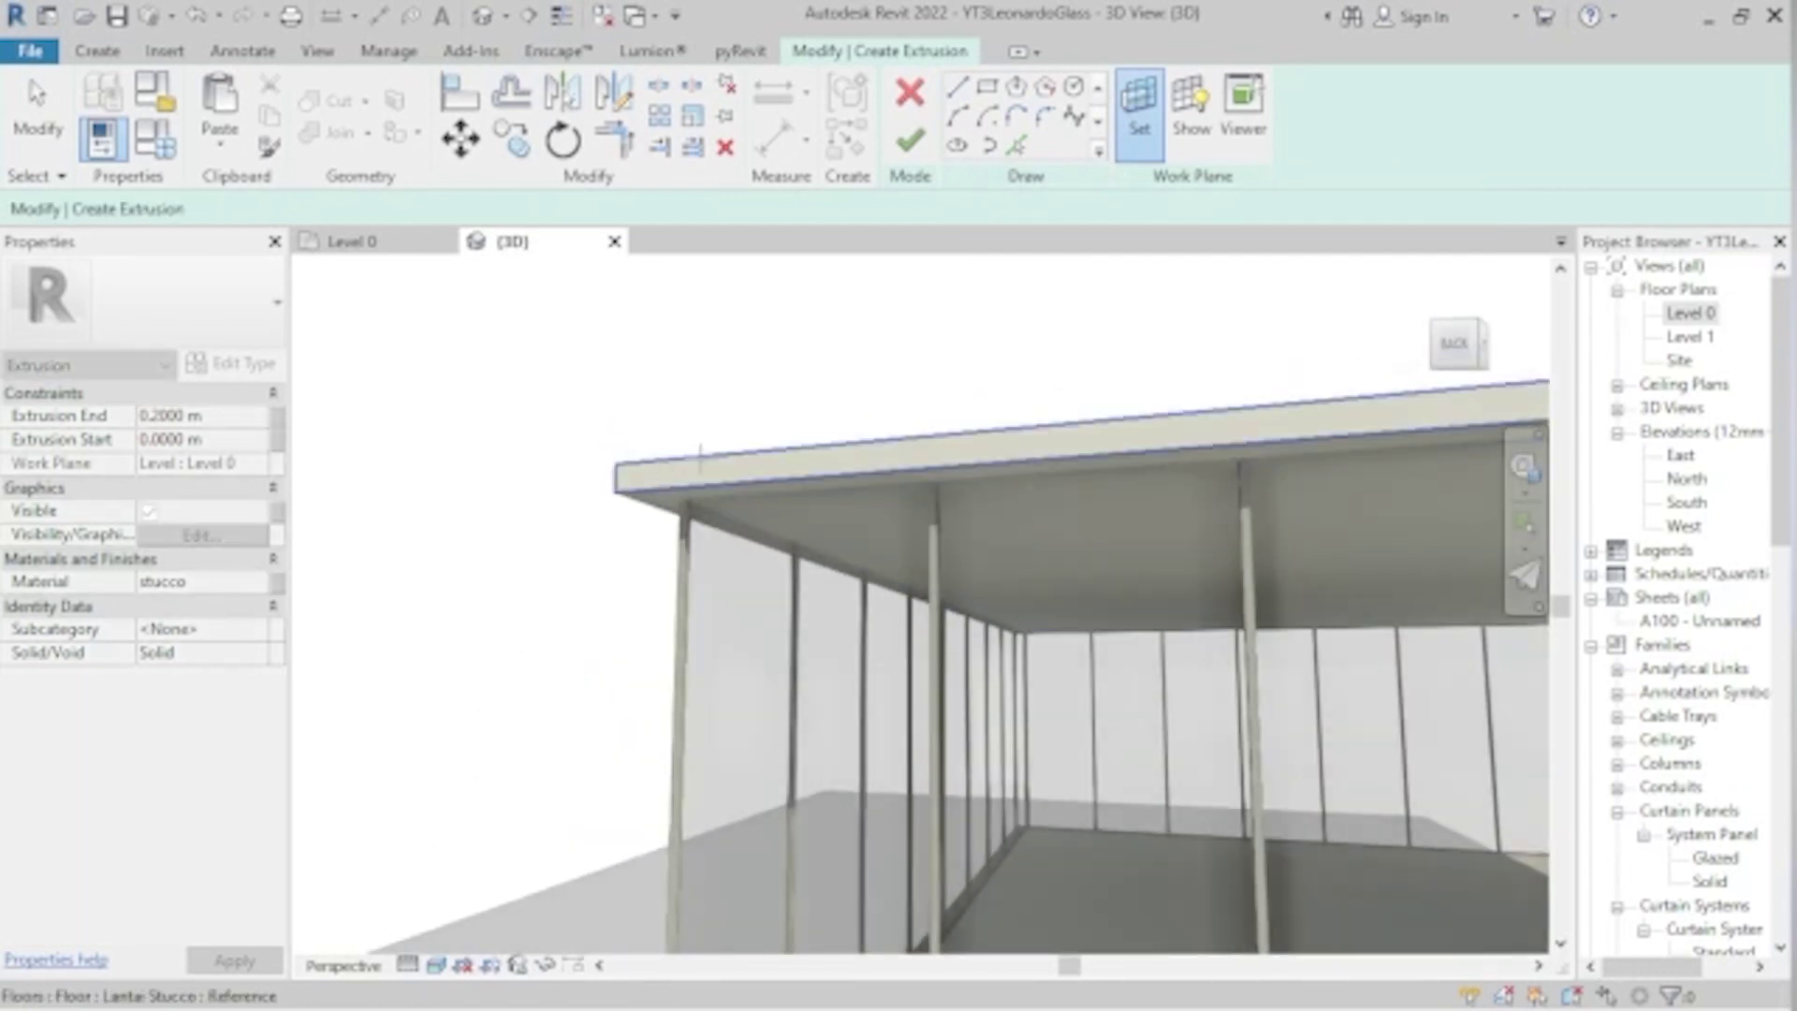
click(700, 459)
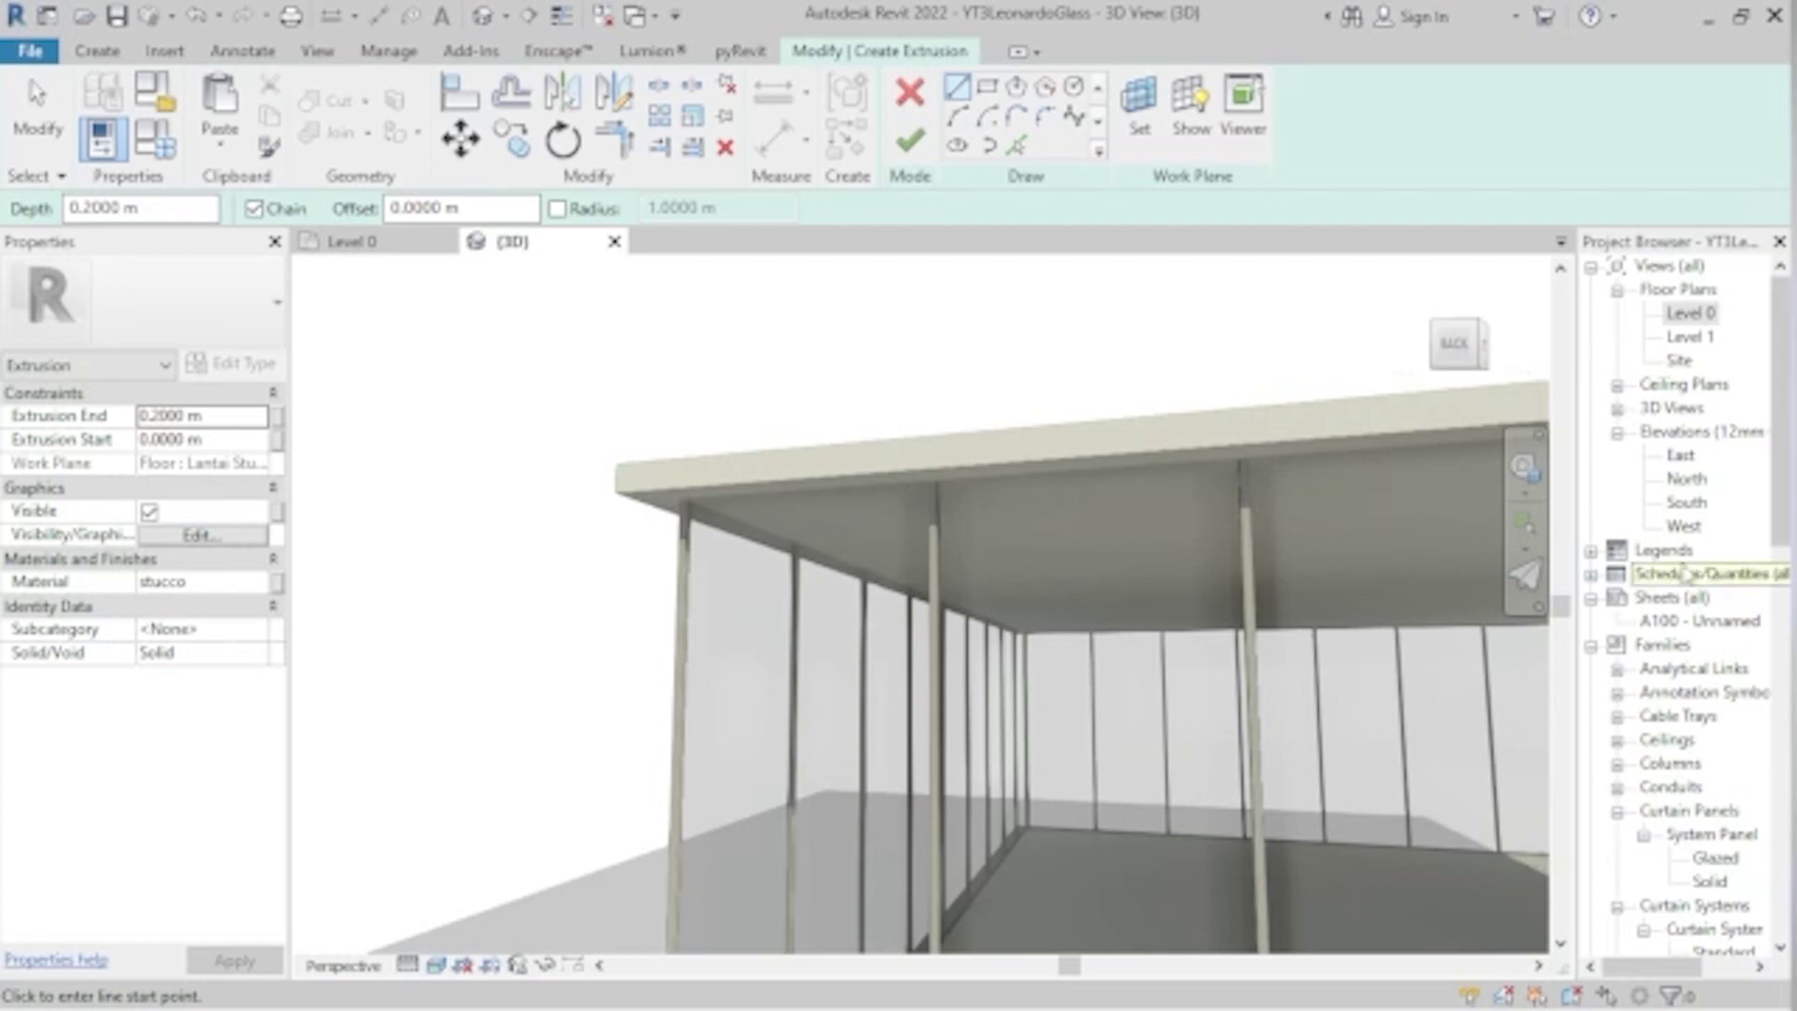
- Make the 3D view orthographic, facing the back glass wall centred on screen
right_click(1455, 342)
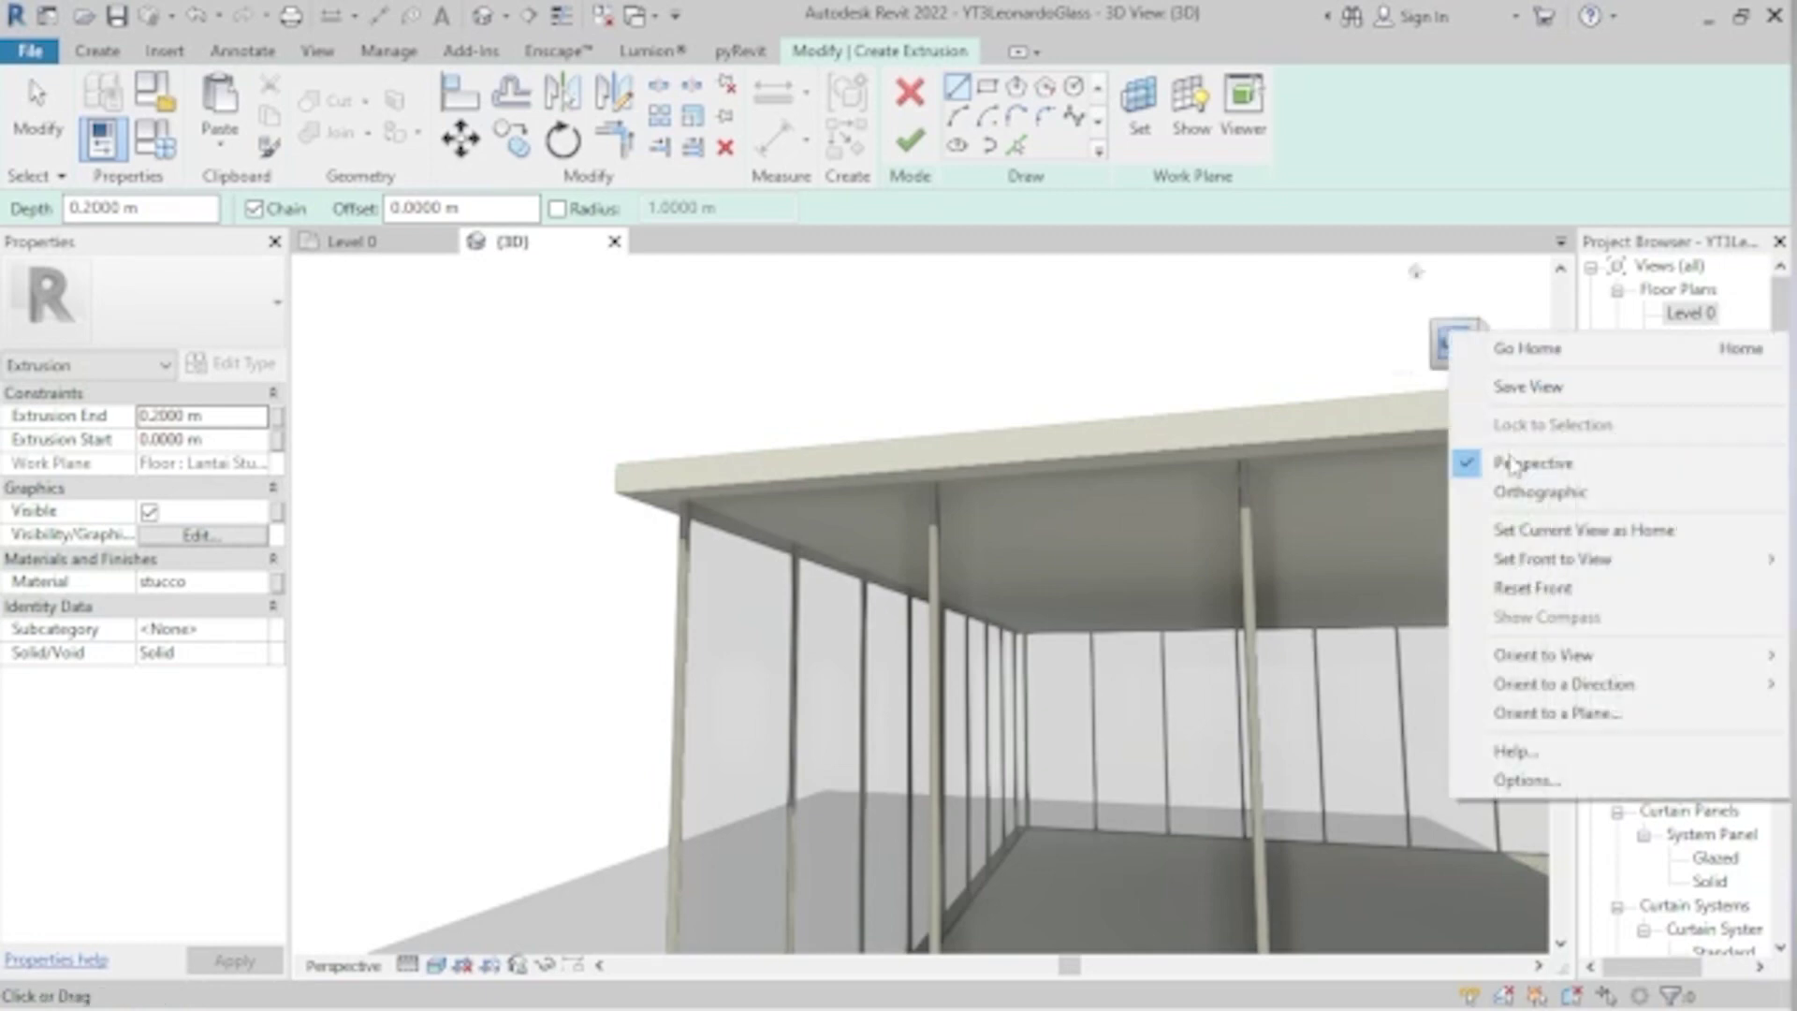
click(1540, 492)
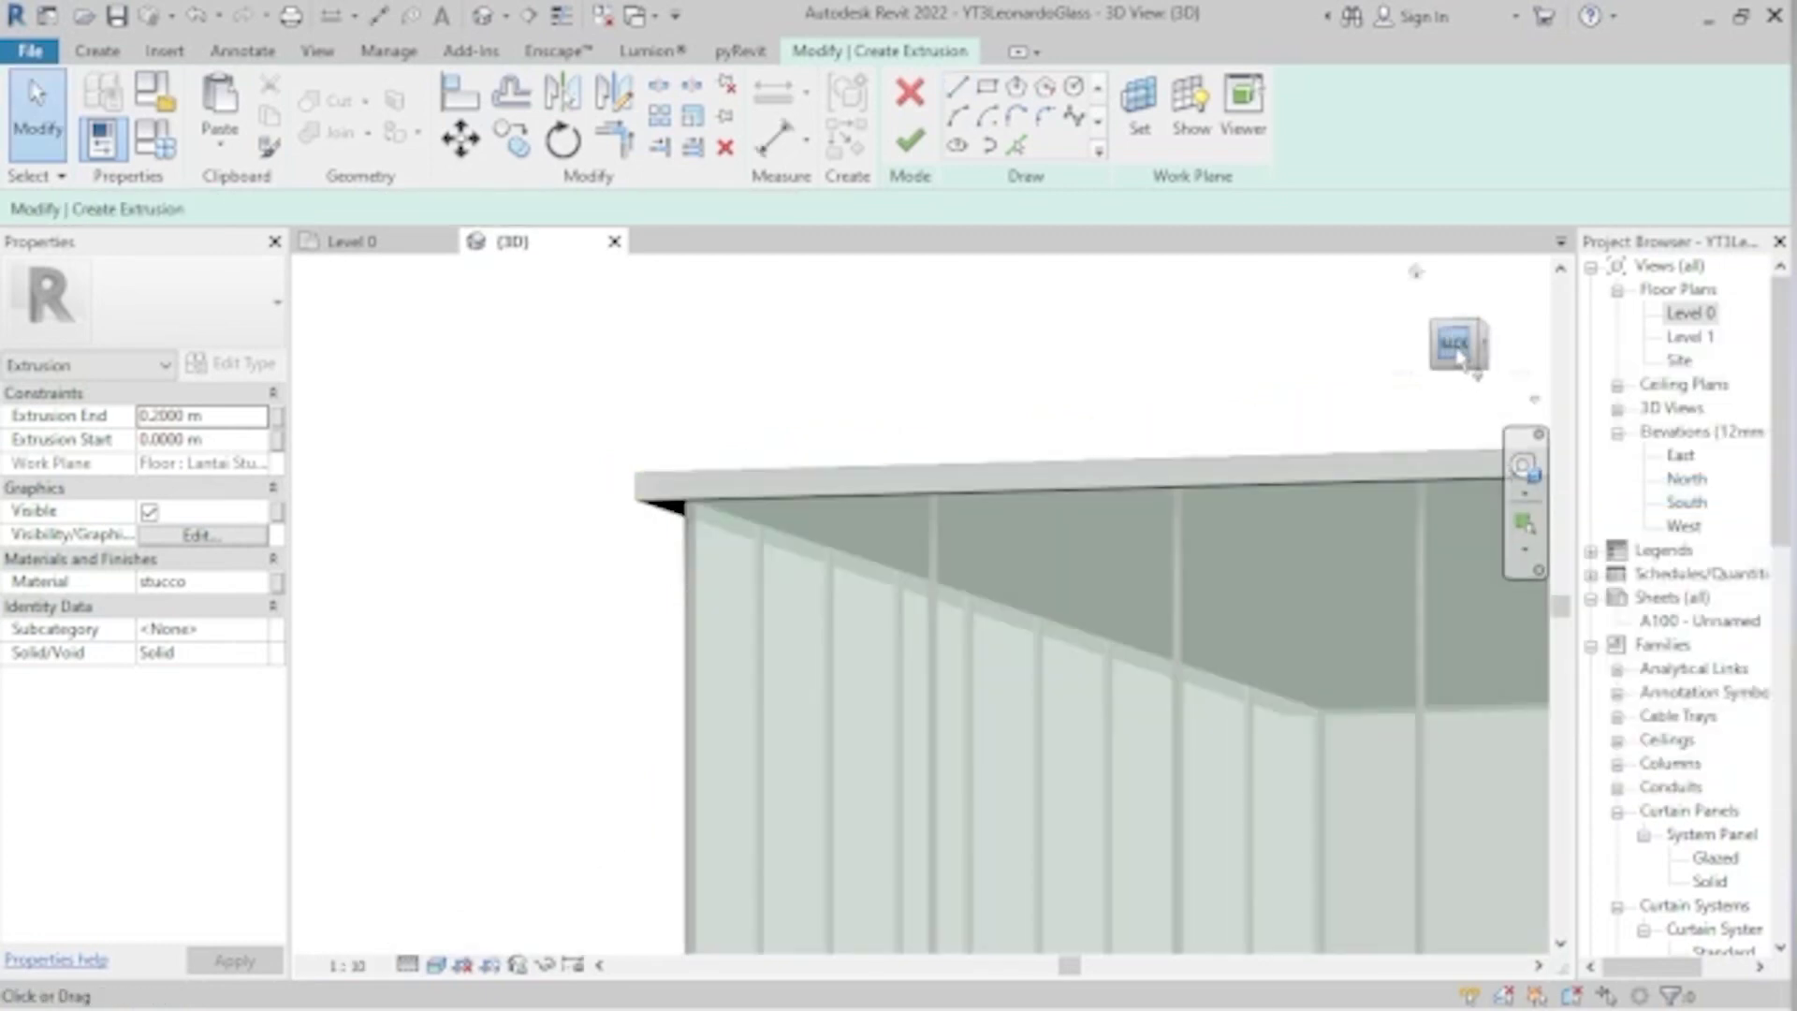
click(1457, 359)
scroll(731, 664, up, 3)
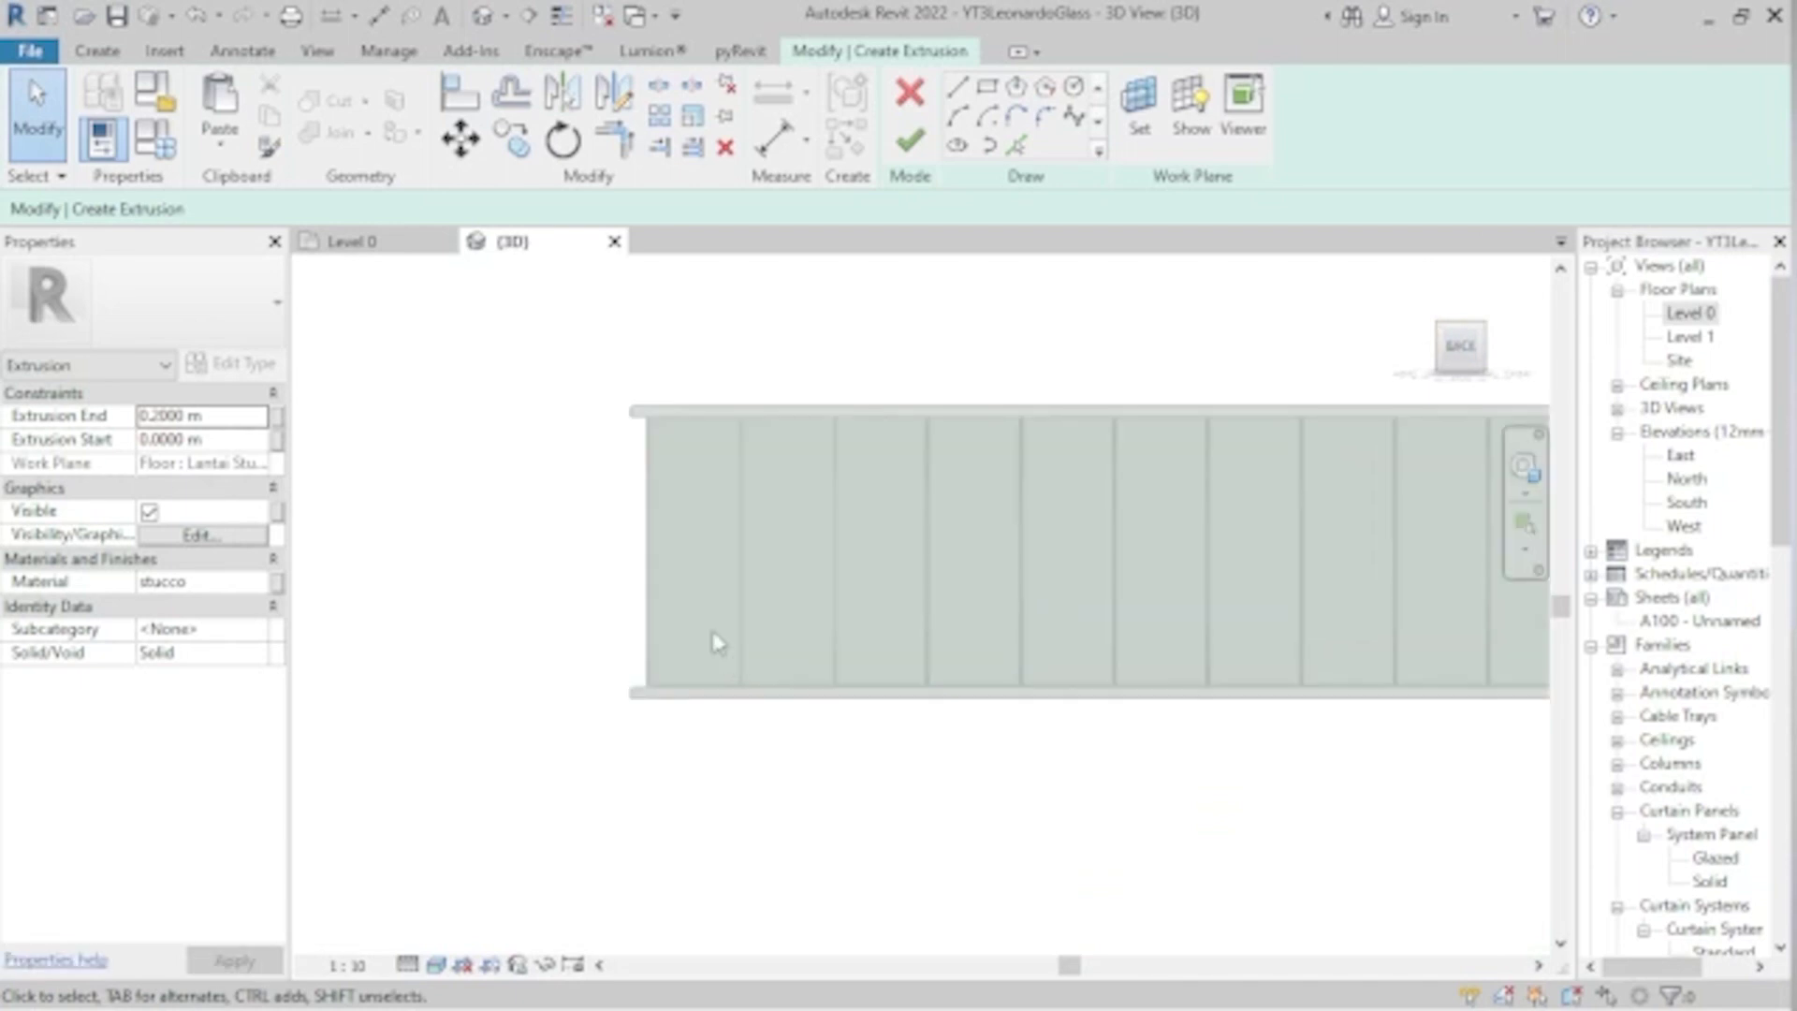
middle_drag(815, 600, 694, 611)
click(956, 89)
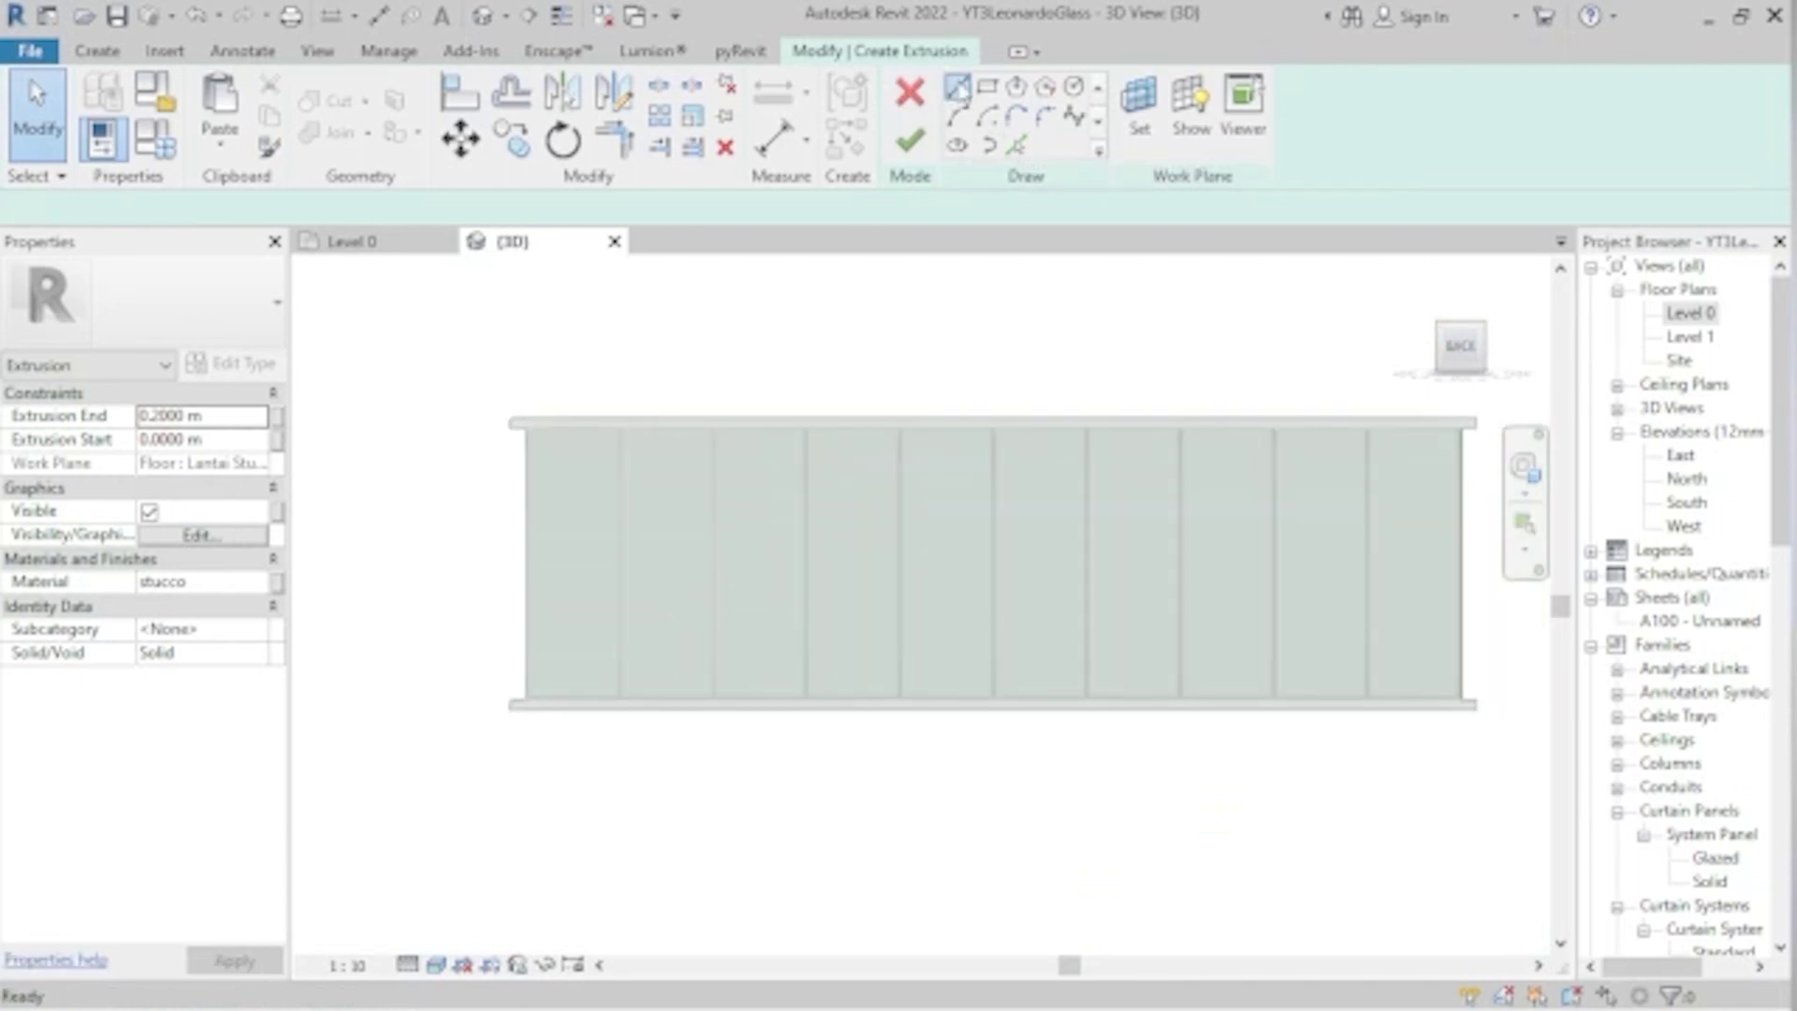
- Sketch the diagonal letter stroke line across the back glass wall
scroll(613, 485, up, 2)
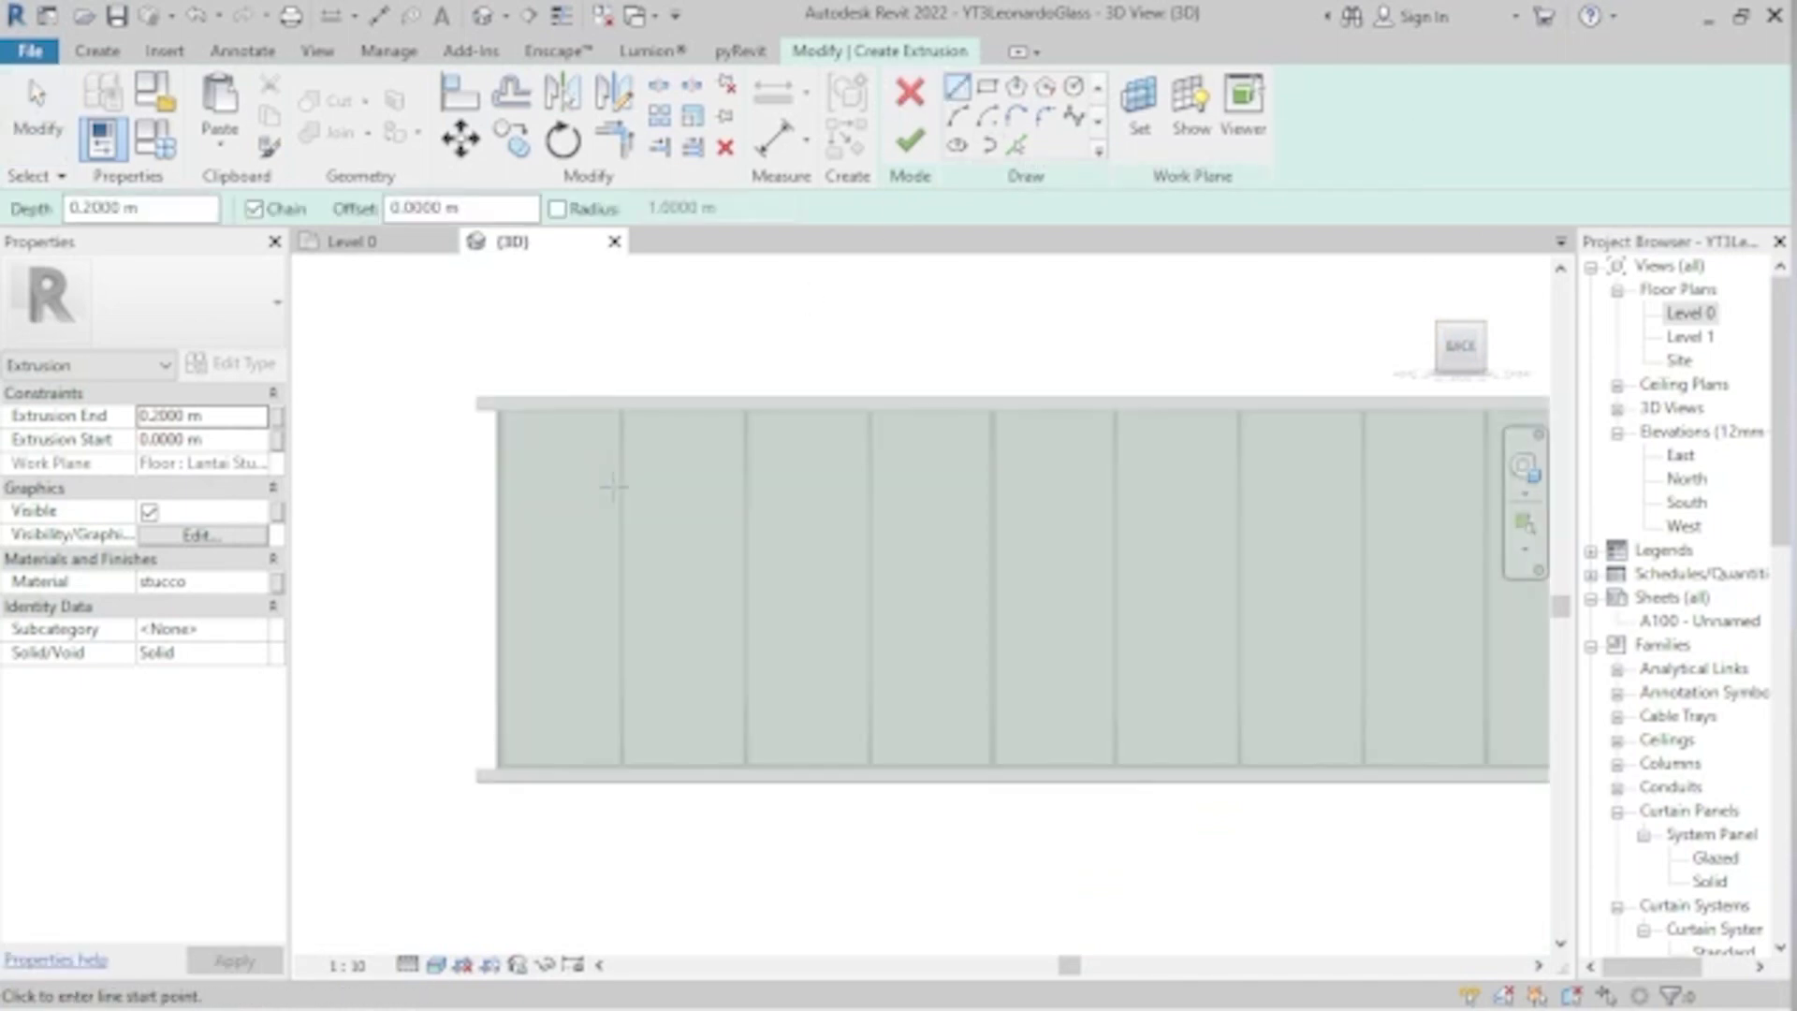
click(570, 460)
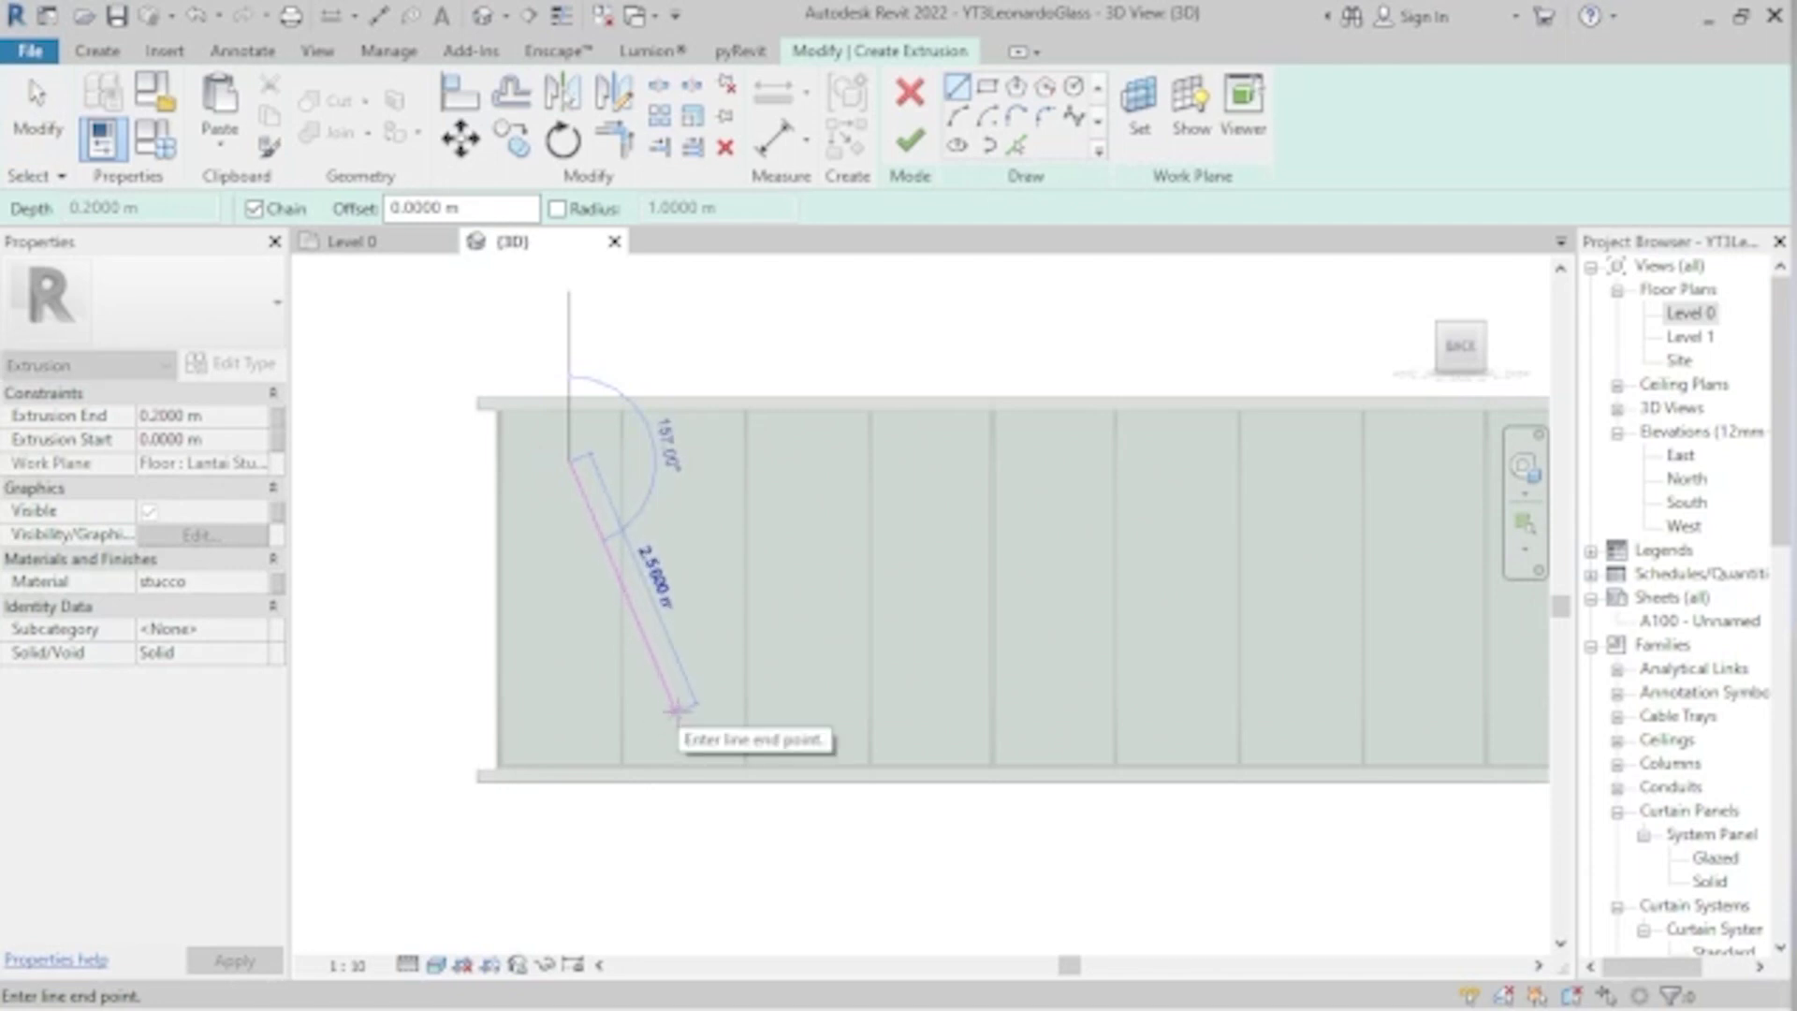
click(658, 667)
key(Escape)
scroll(749, 683, up, 2)
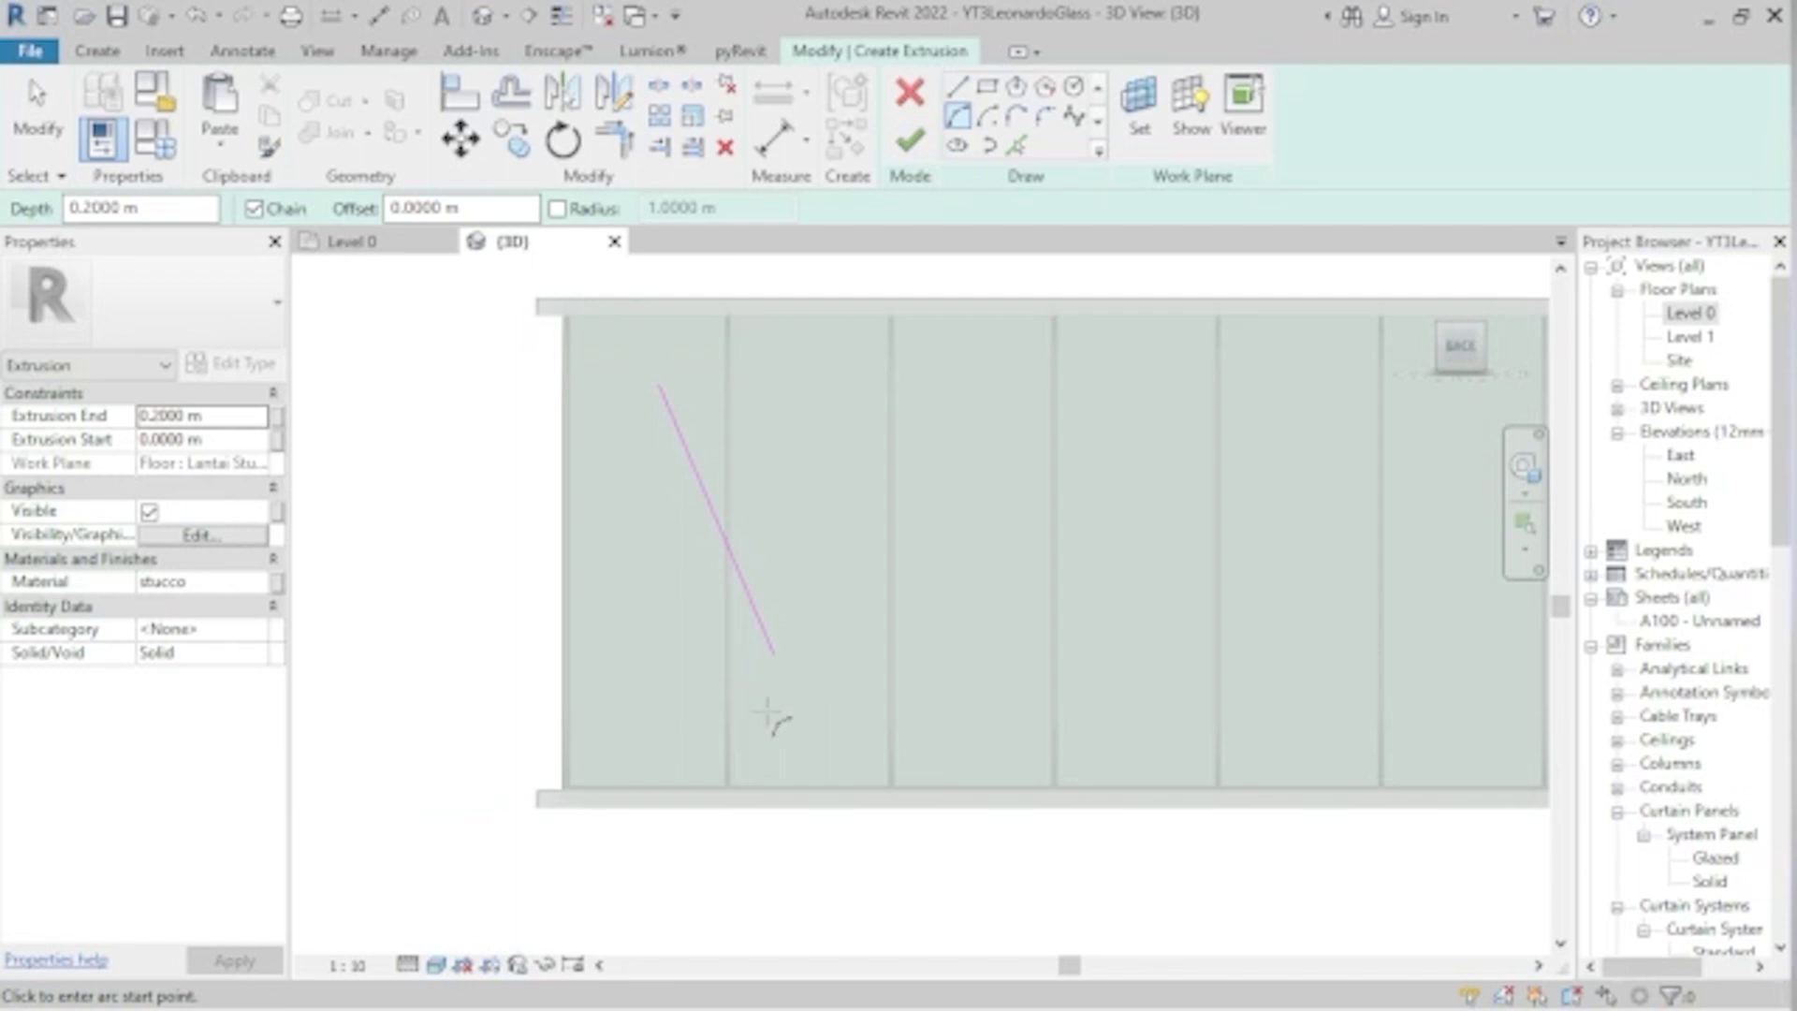
- Add curved serif arcs at the foot and top of the diagonal stroke
click(765, 714)
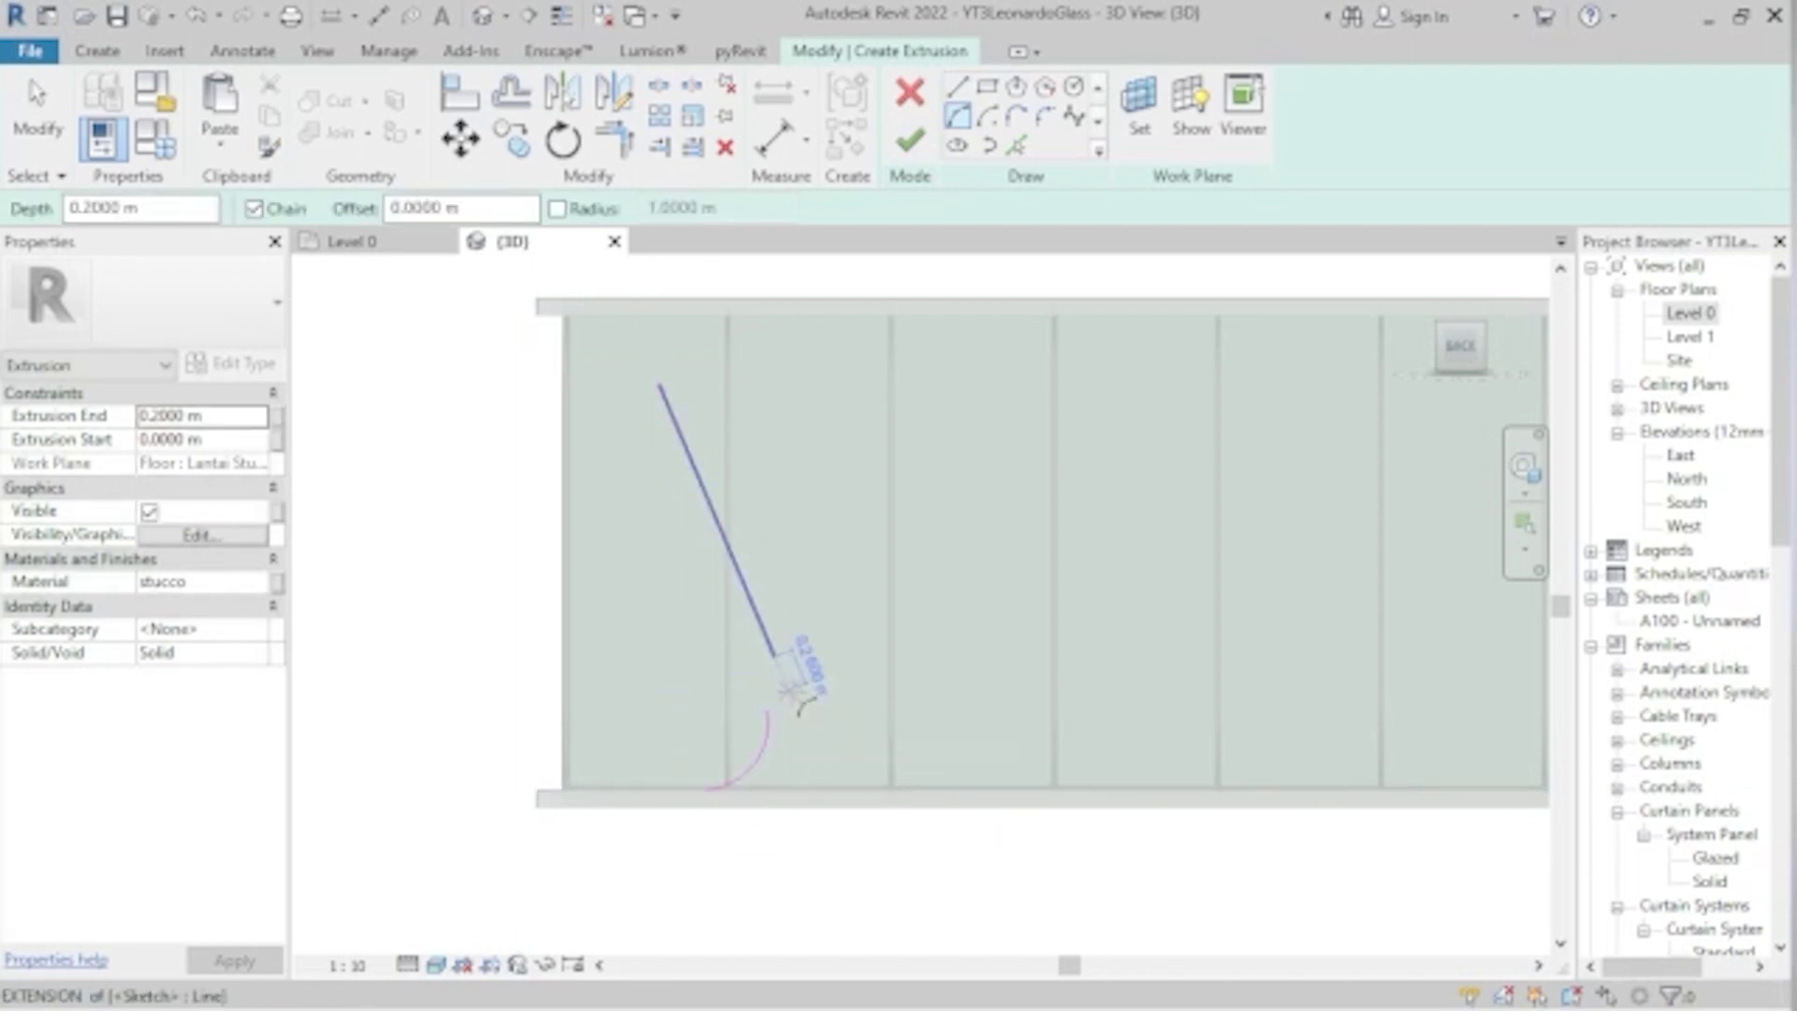
click(767, 681)
click(880, 800)
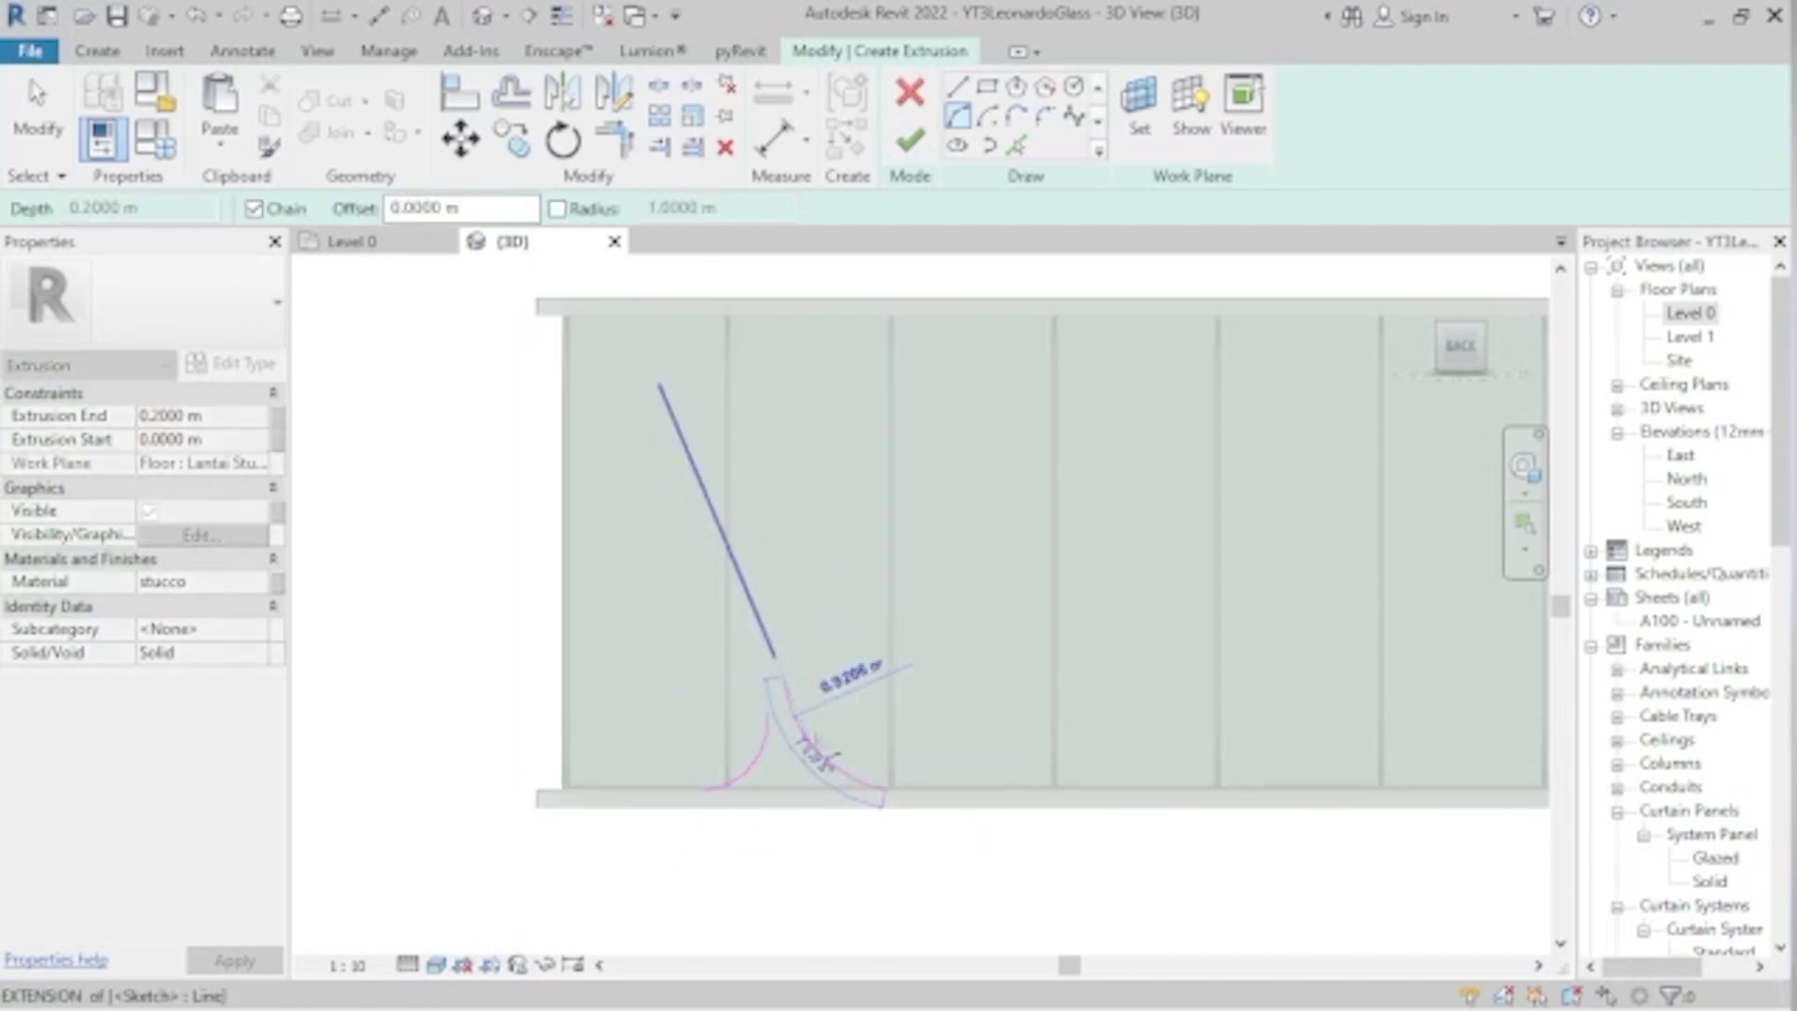
click(833, 753)
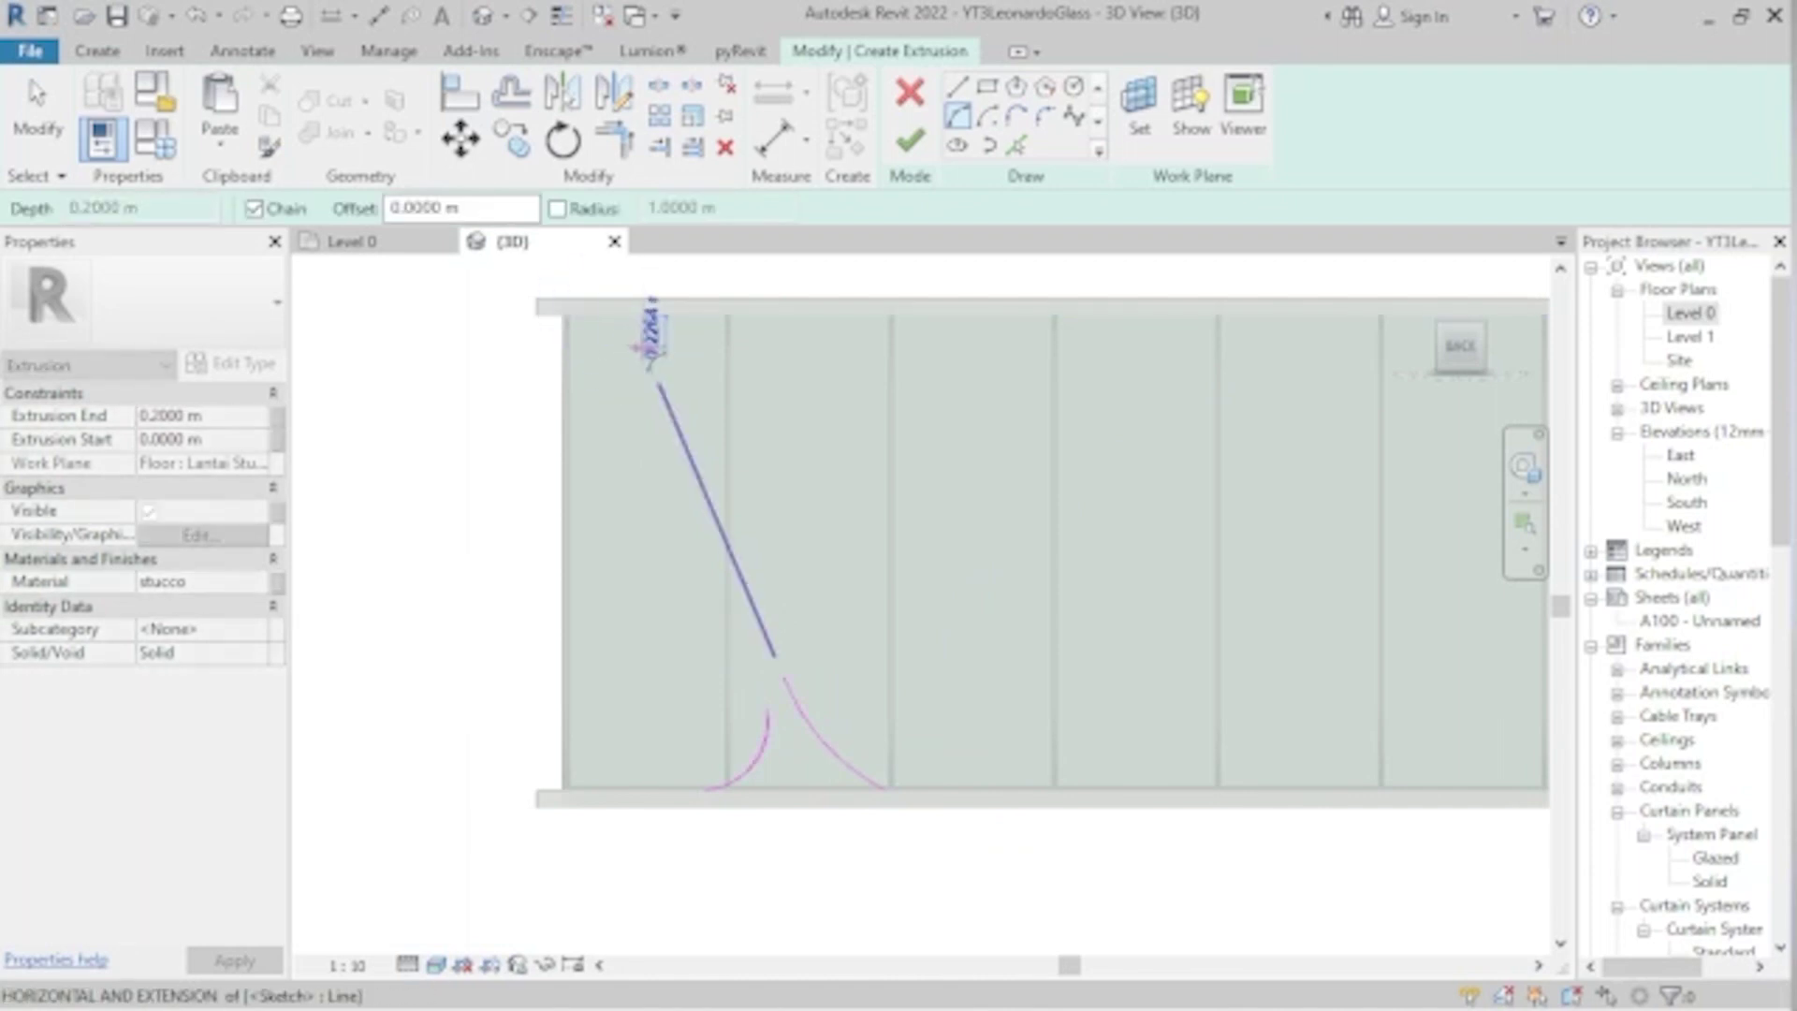
click(655, 366)
scroll(655, 367, up, 3)
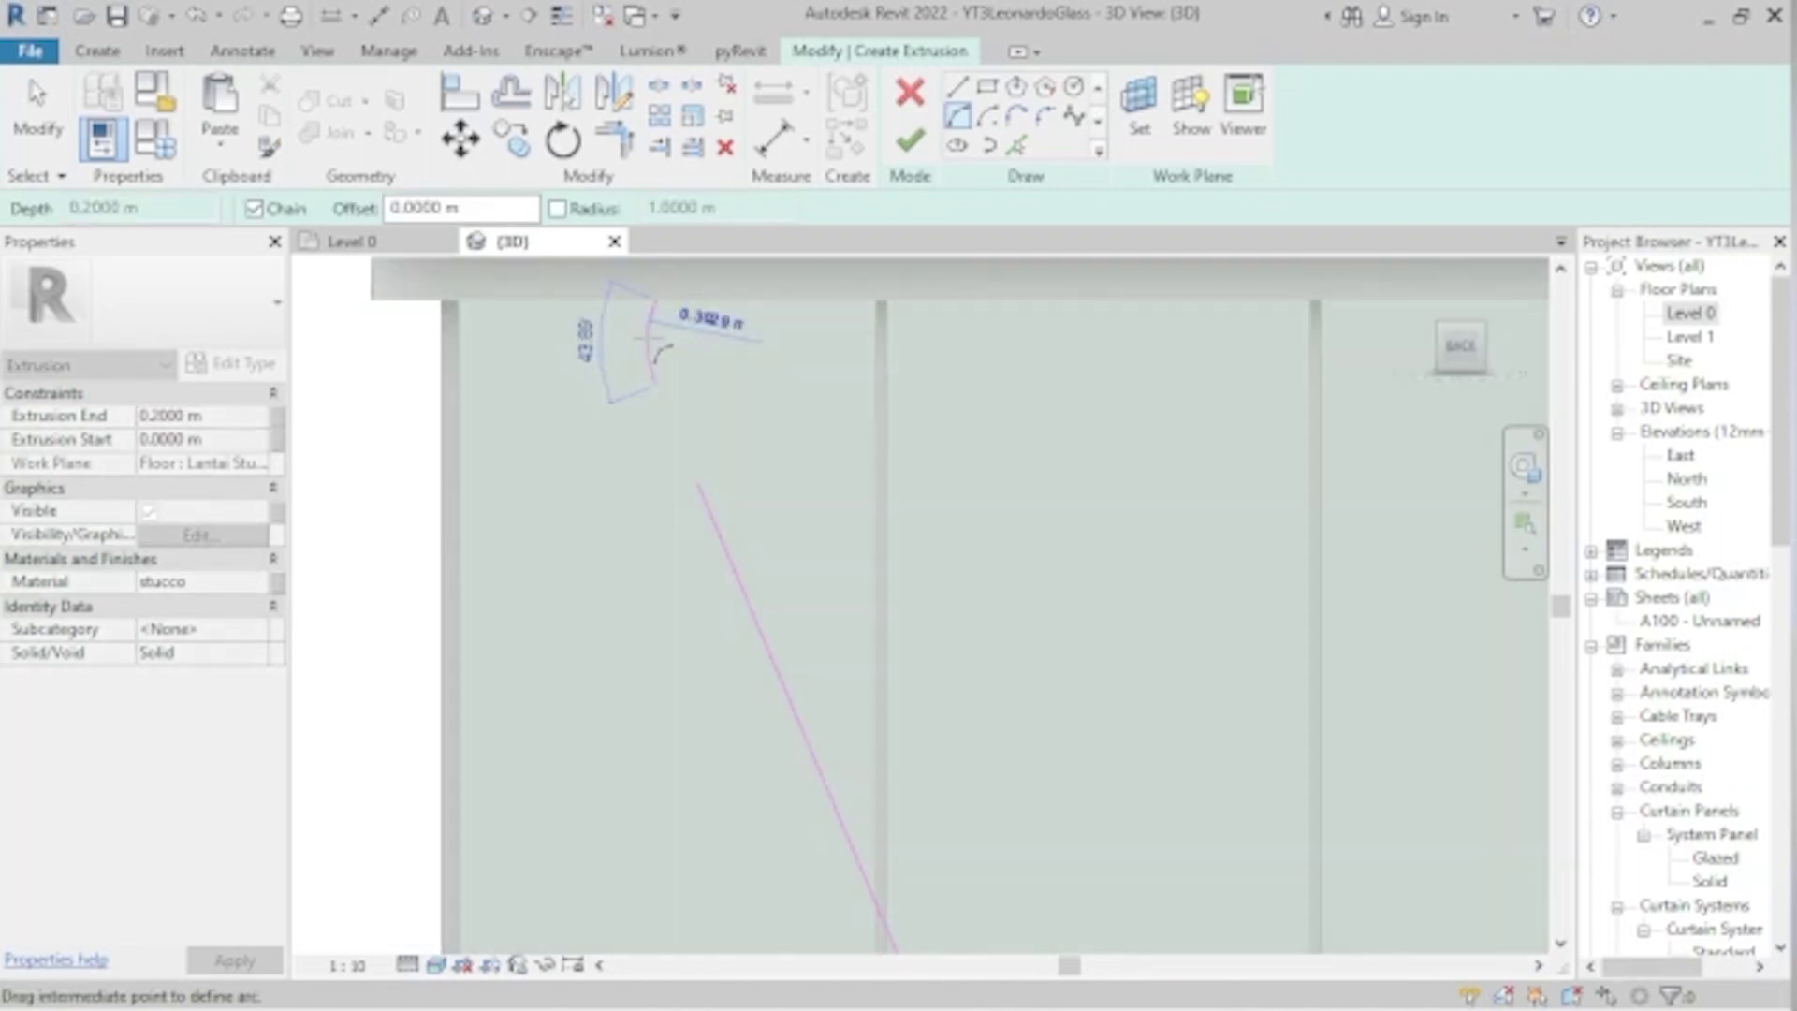
click(655, 366)
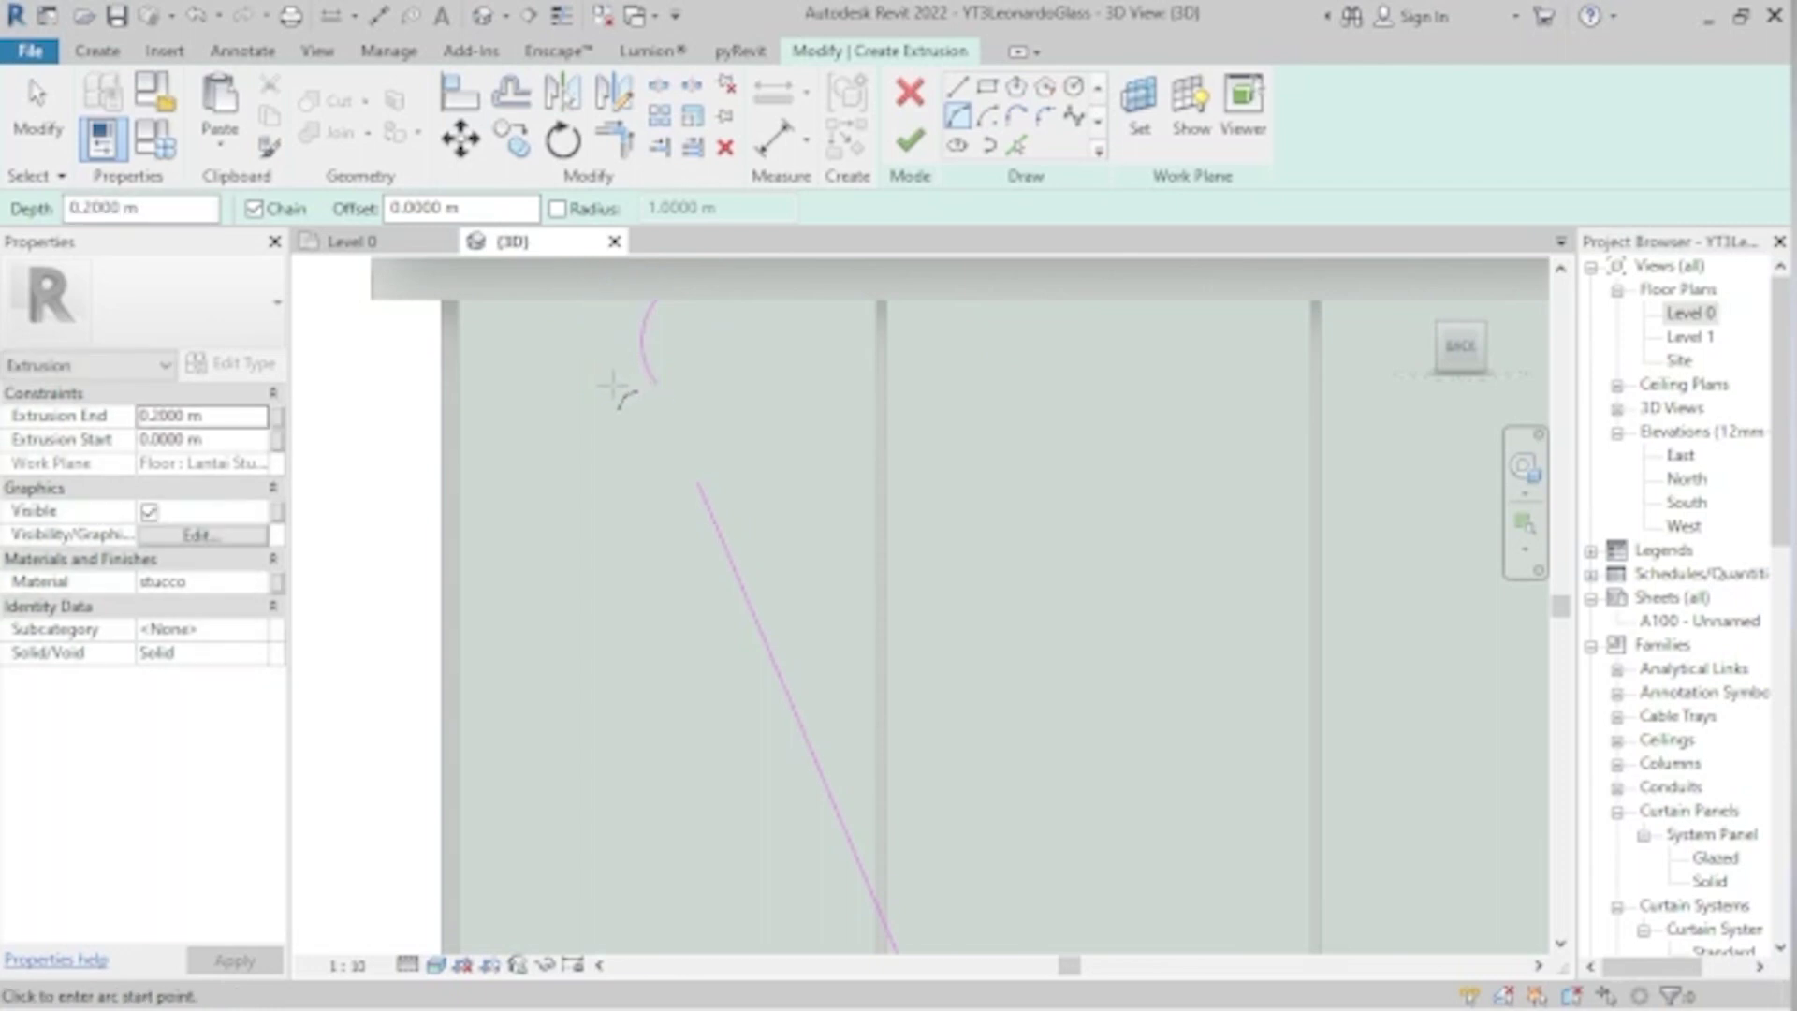
click(614, 386)
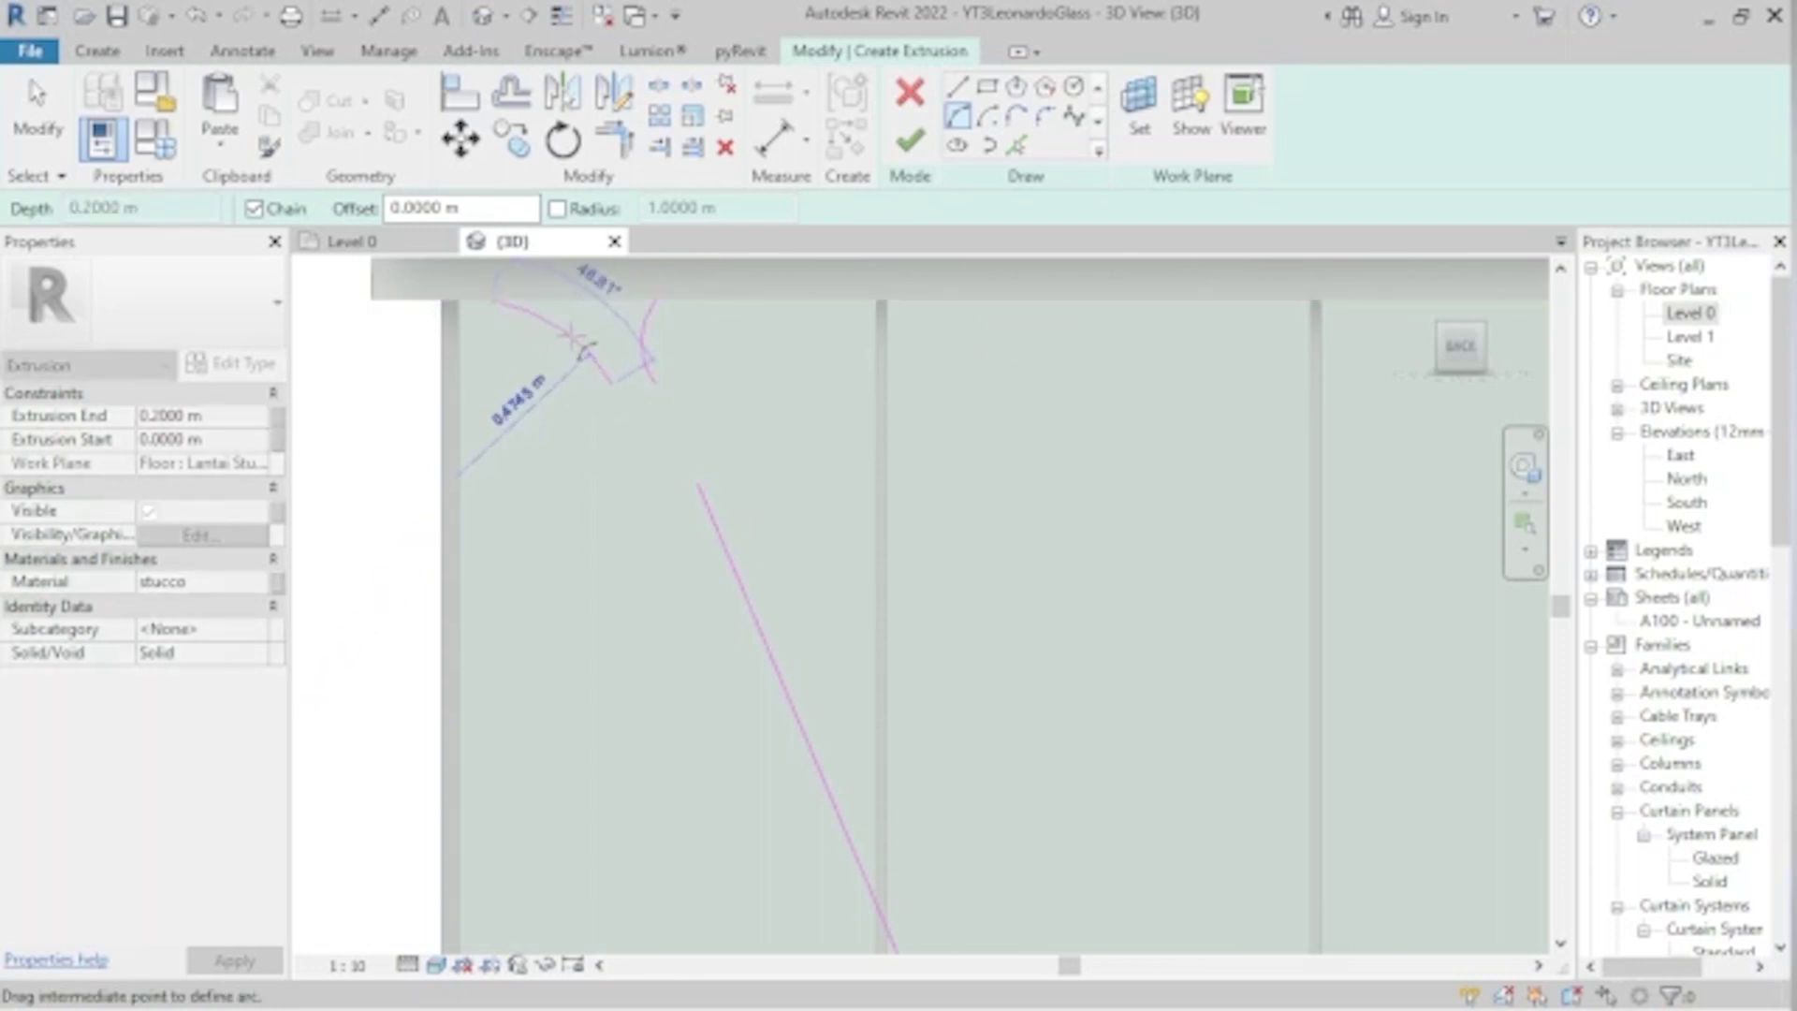
key(Escape)
key(Escape)
scroll(660, 417, down, 3)
scroll(789, 675, up, 1)
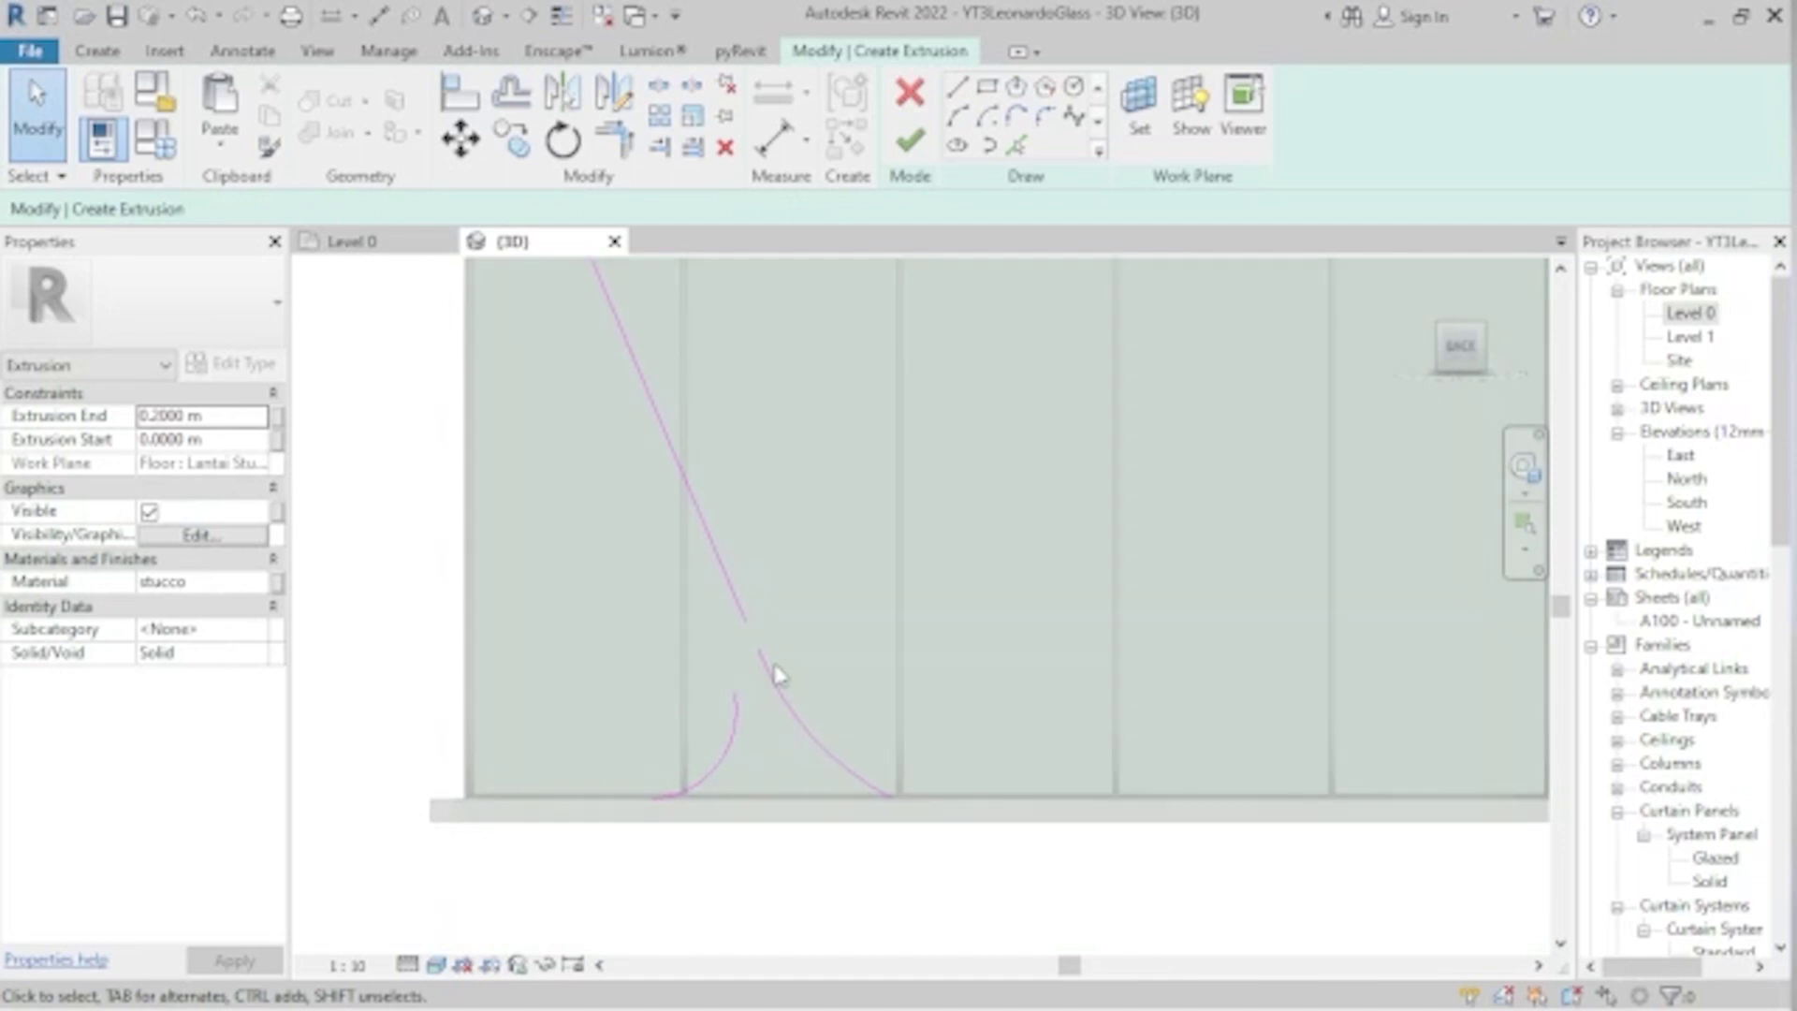
- Offset the diagonal line to form the stroke's parallel second edge
key(f)
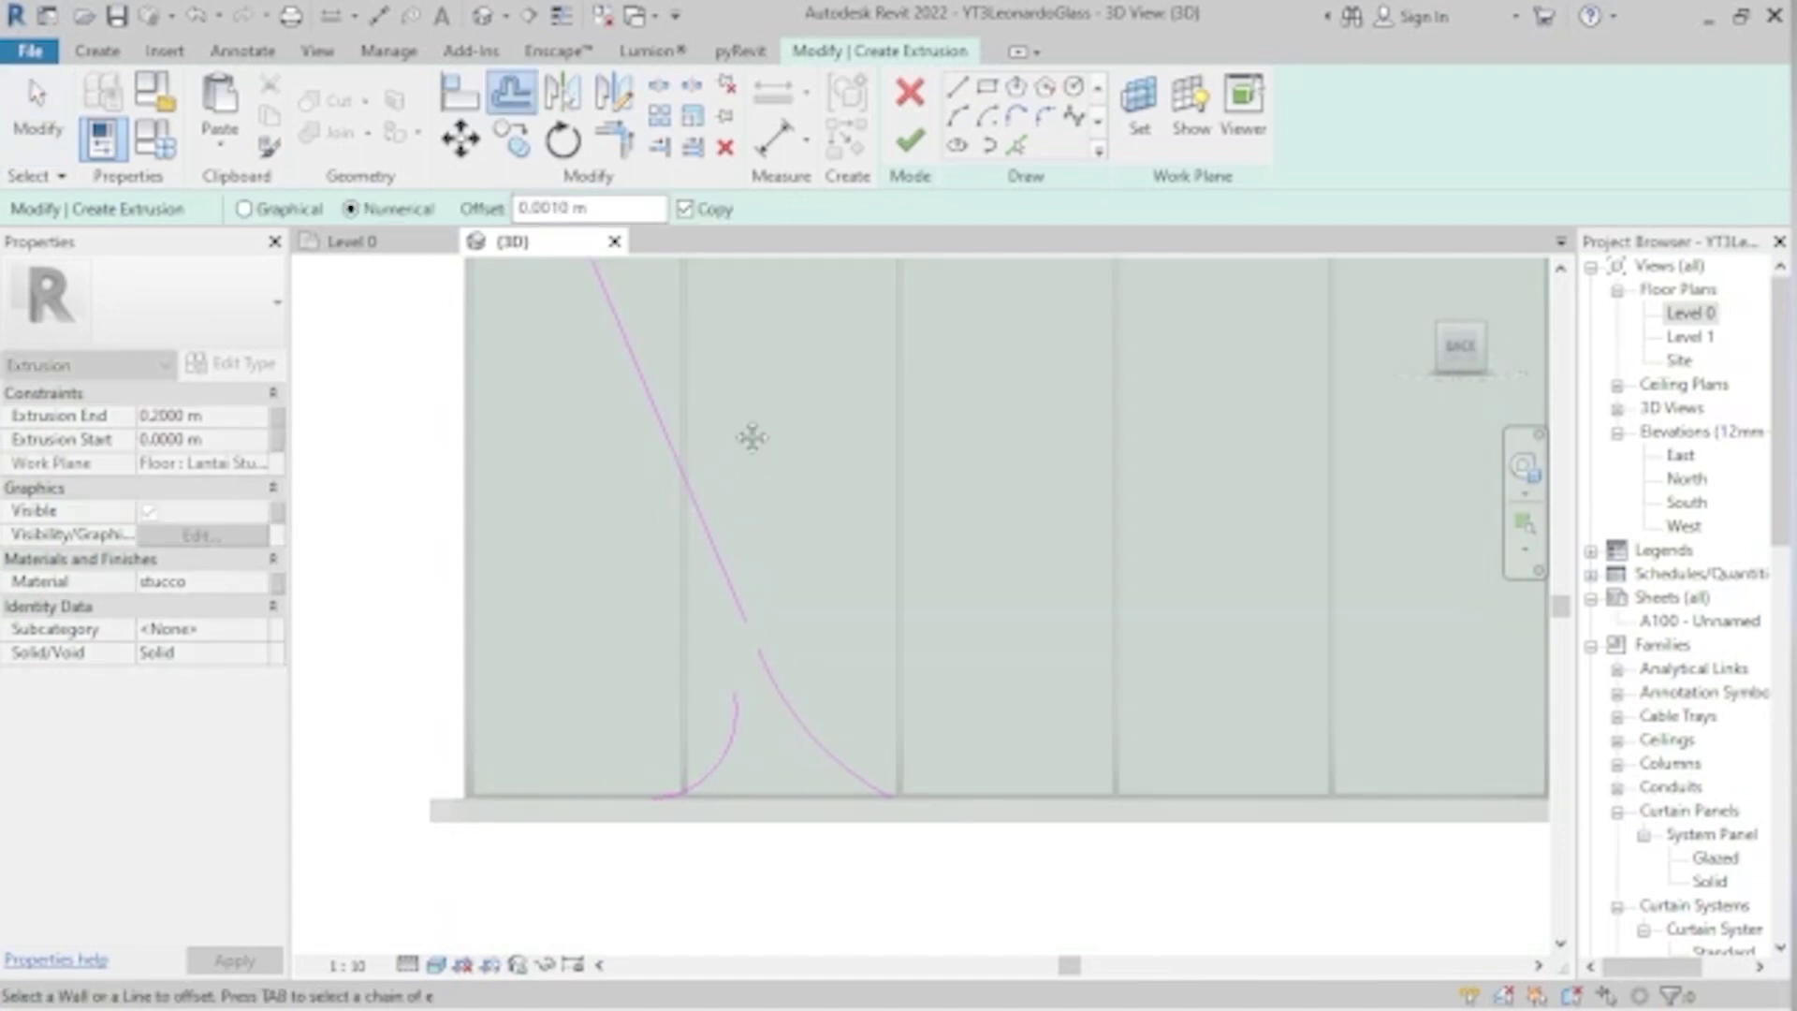
middle_drag(751, 437, 810, 515)
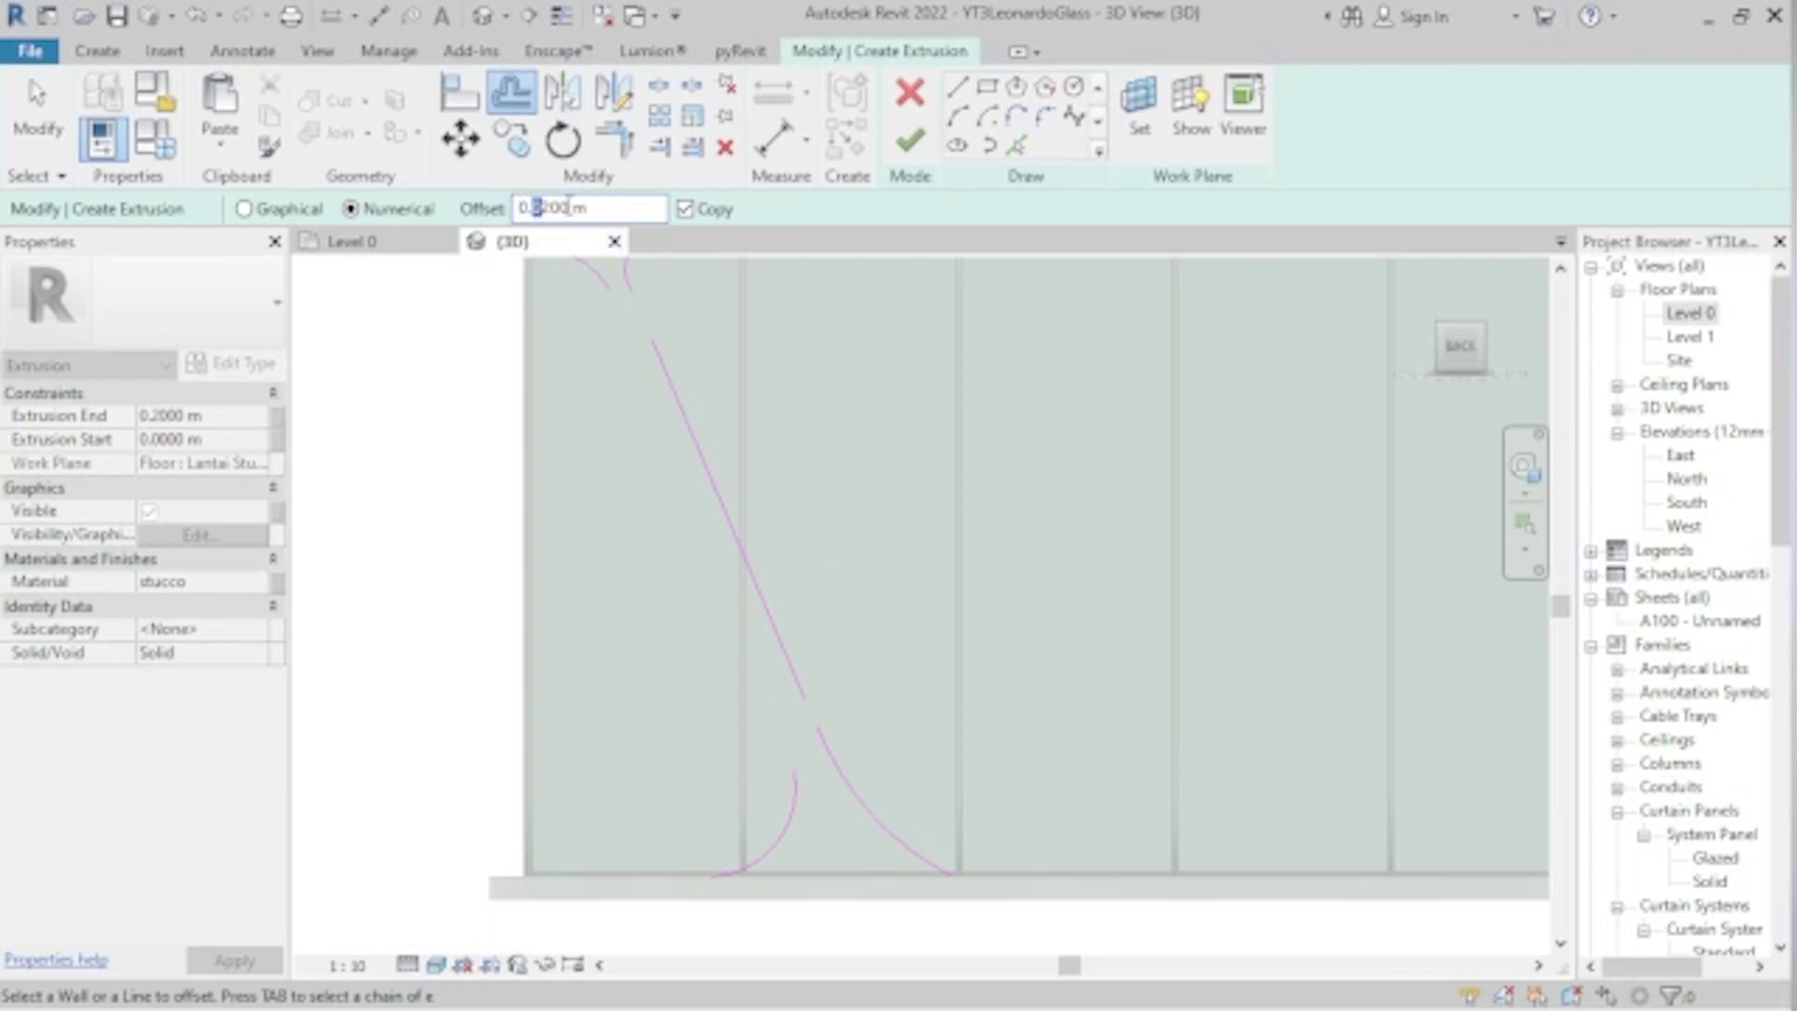
click(692, 440)
scroll(666, 345, up, 3)
key(Escape)
middle_drag(666, 345, 803, 610)
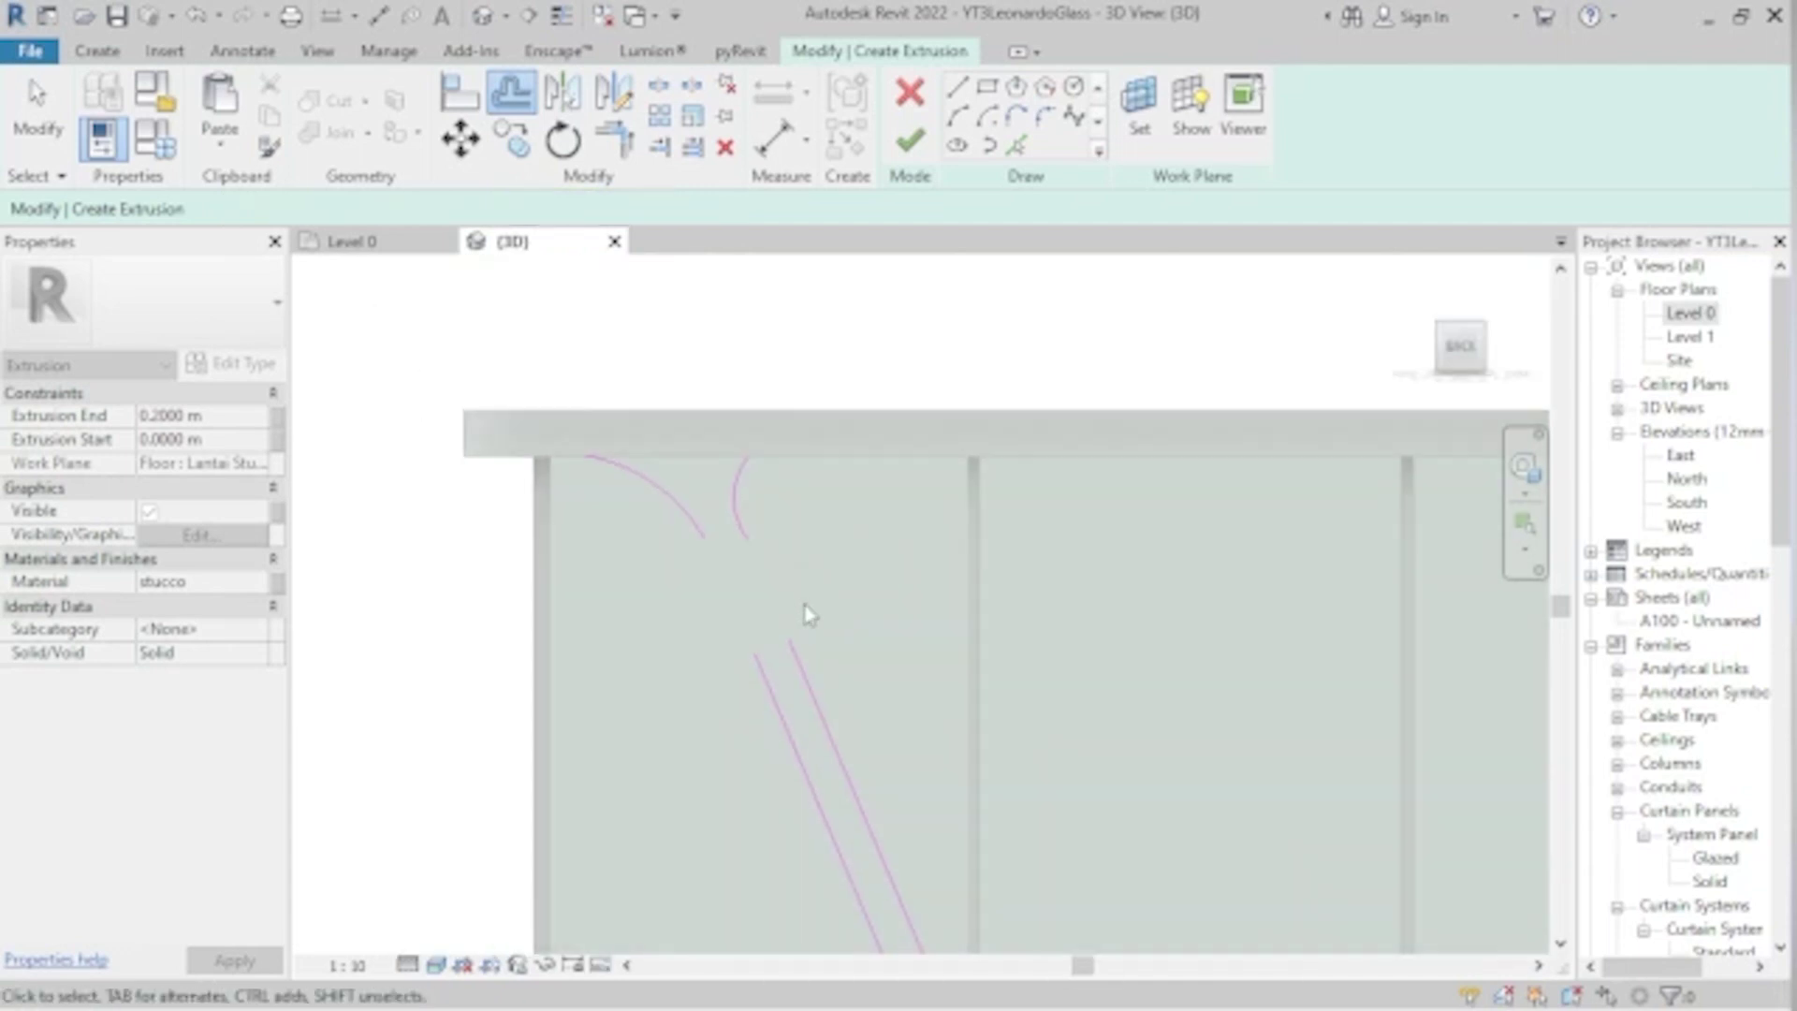
- Trim the parallel line against the arc and extend the diagonal line's top end
key(t)
key(r)
click(813, 683)
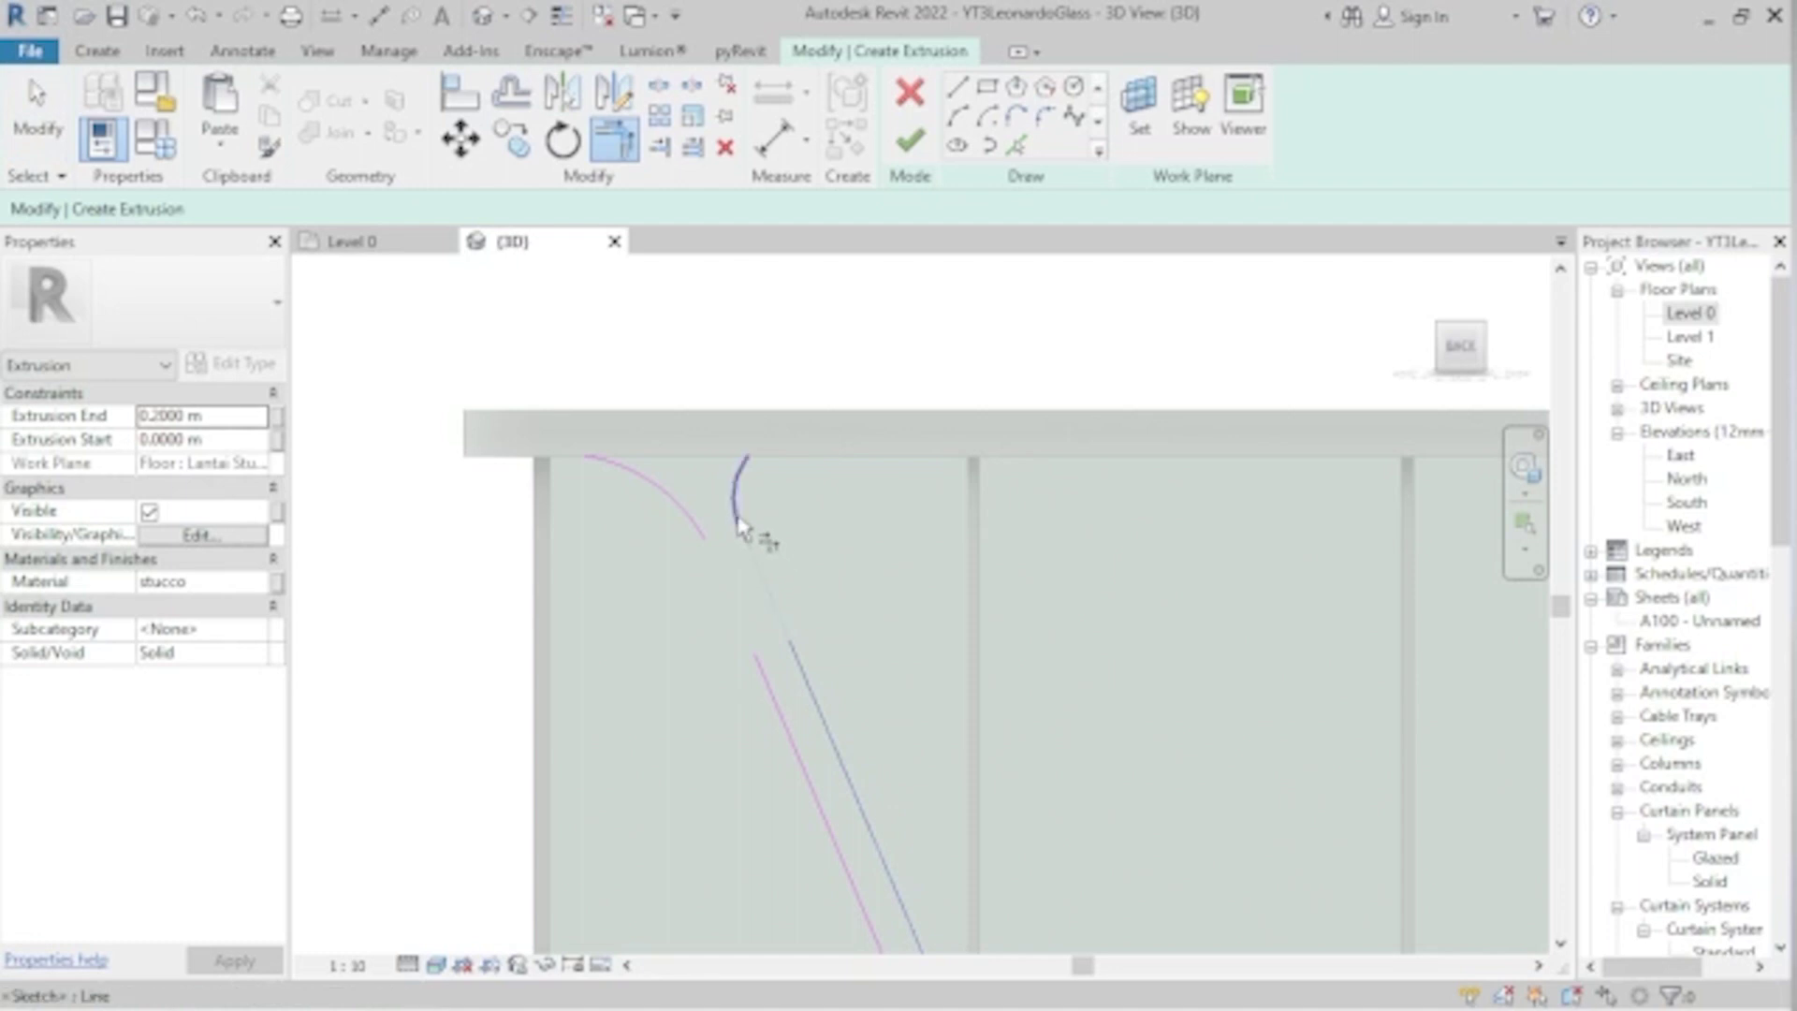
click(797, 637)
key(Escape)
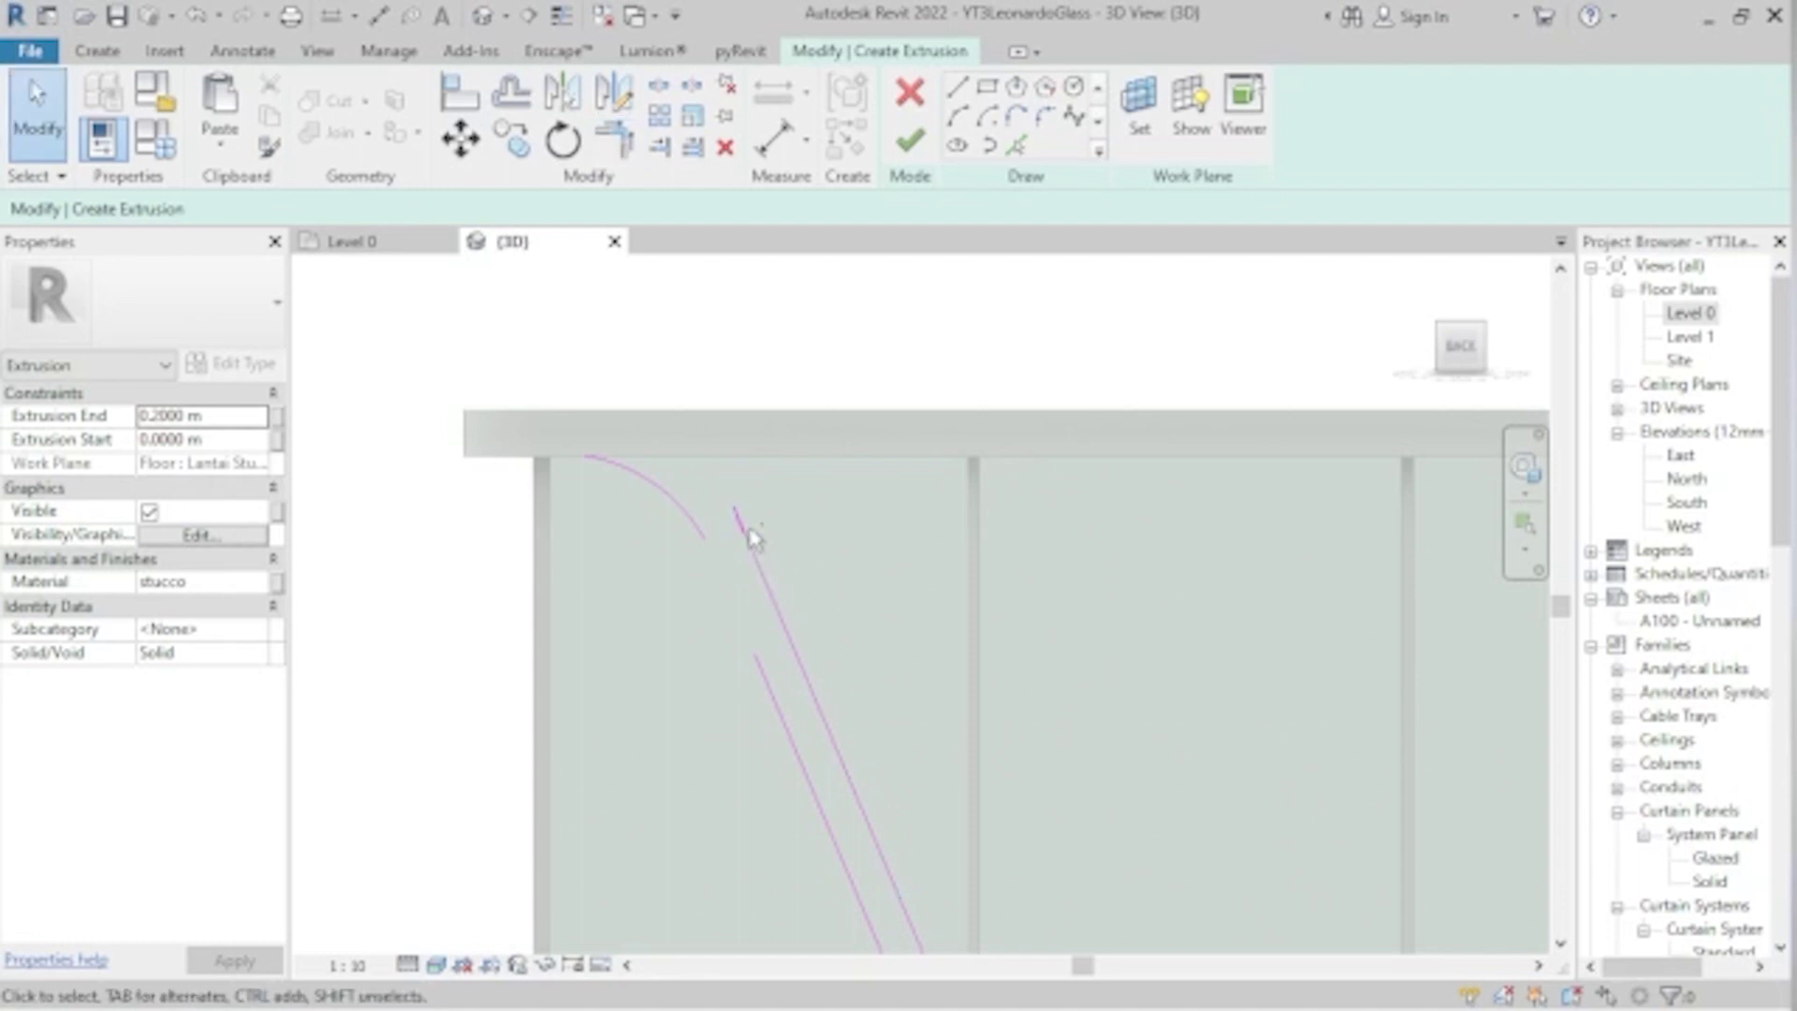
click(740, 519)
key(Escape)
click(794, 648)
drag(791, 642, 745, 533)
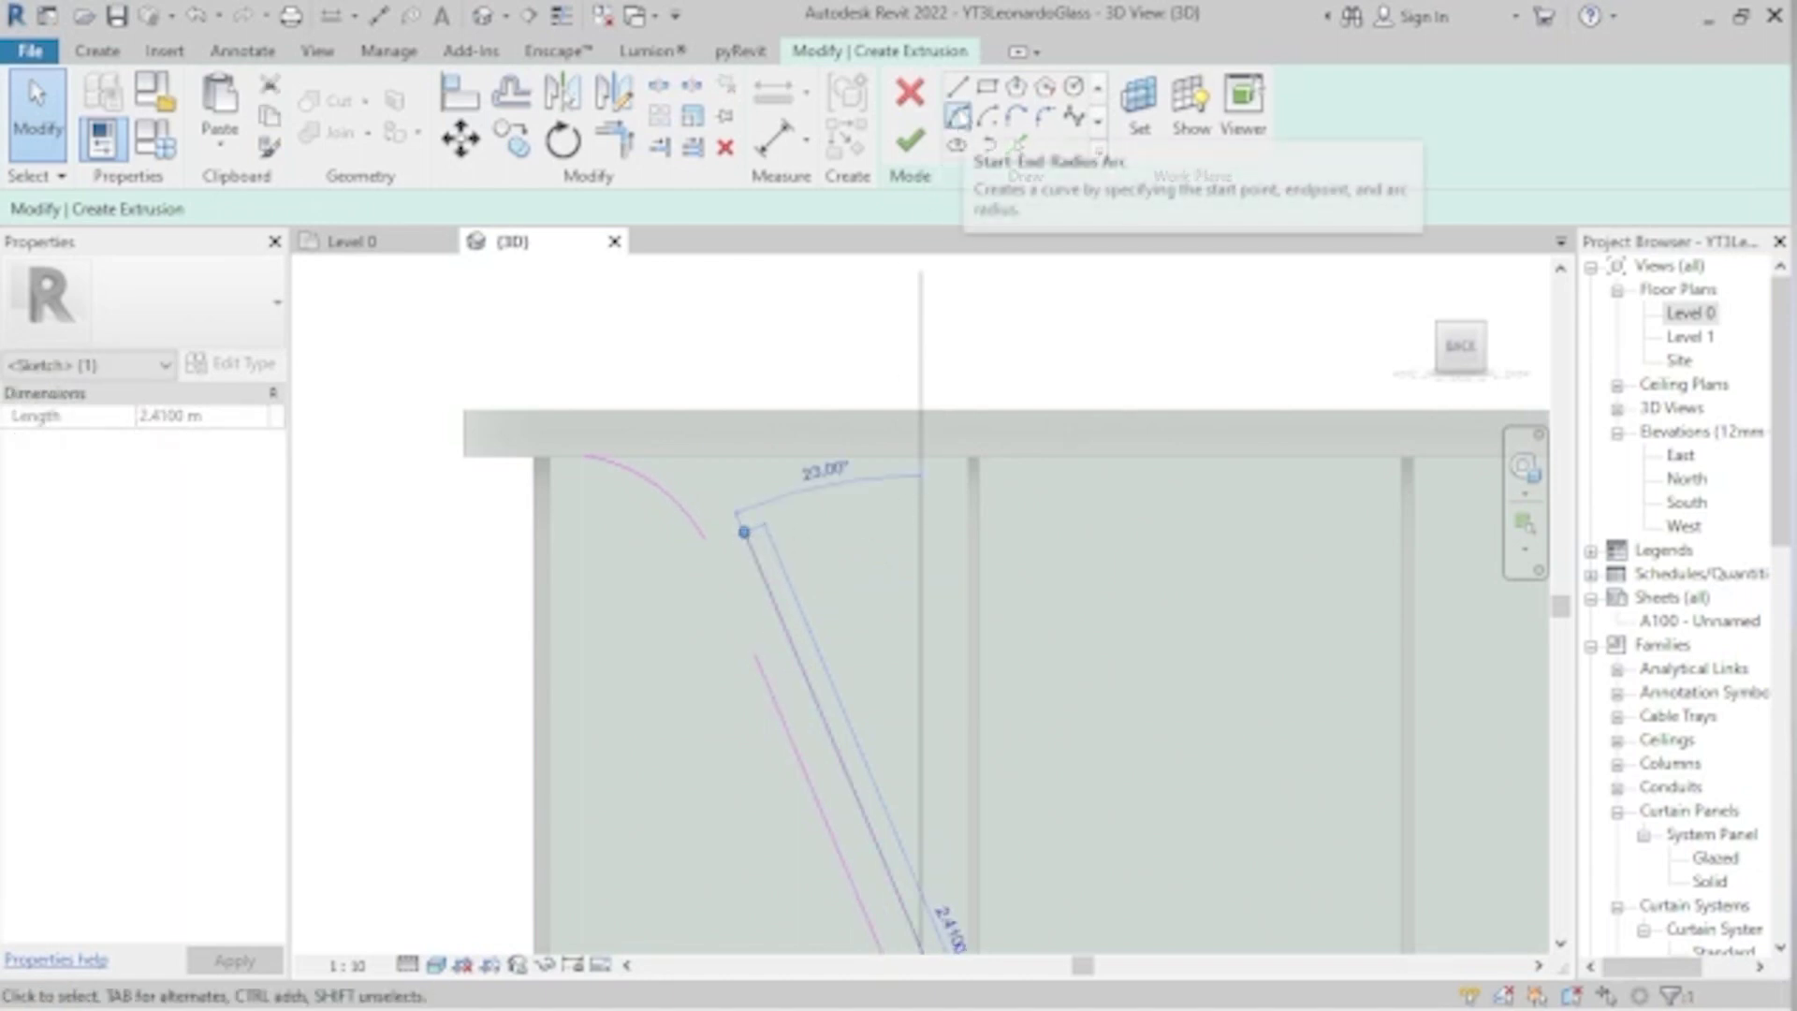
- Draw a start-end-radius serif arc at the top of the right stroke line
click(957, 115)
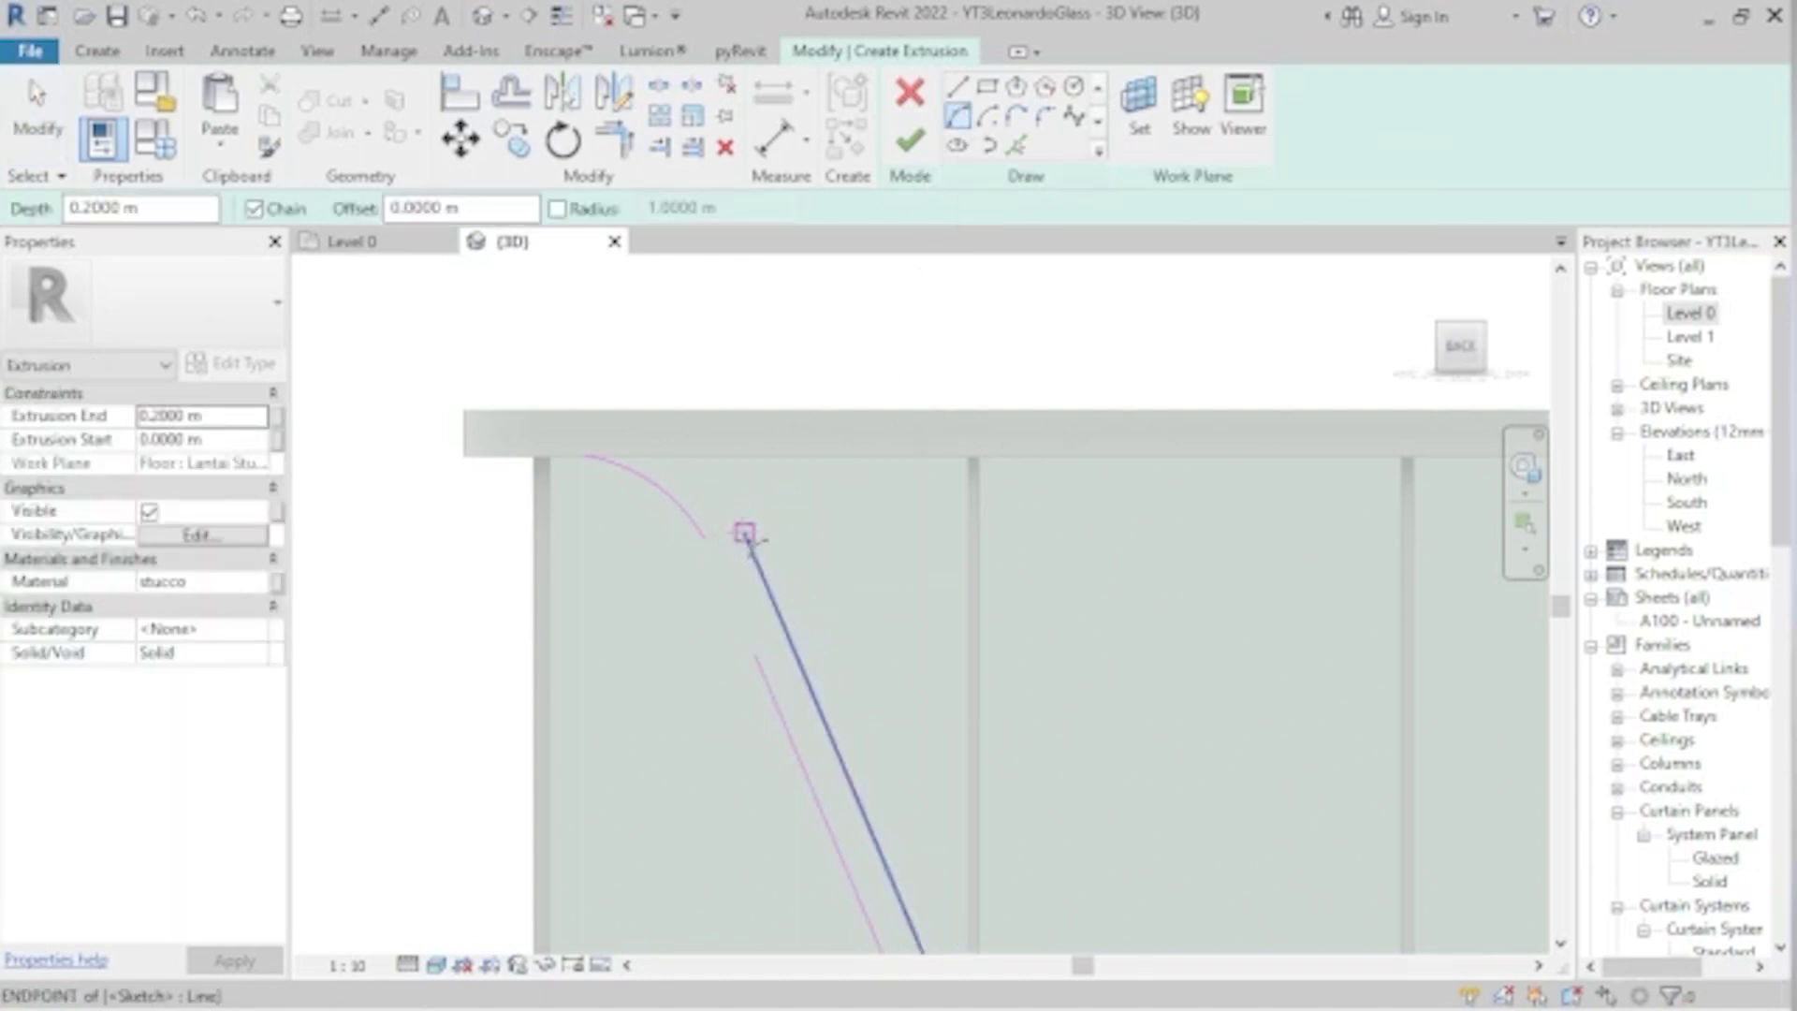
click(745, 533)
click(736, 411)
scroll(768, 494, up, 2)
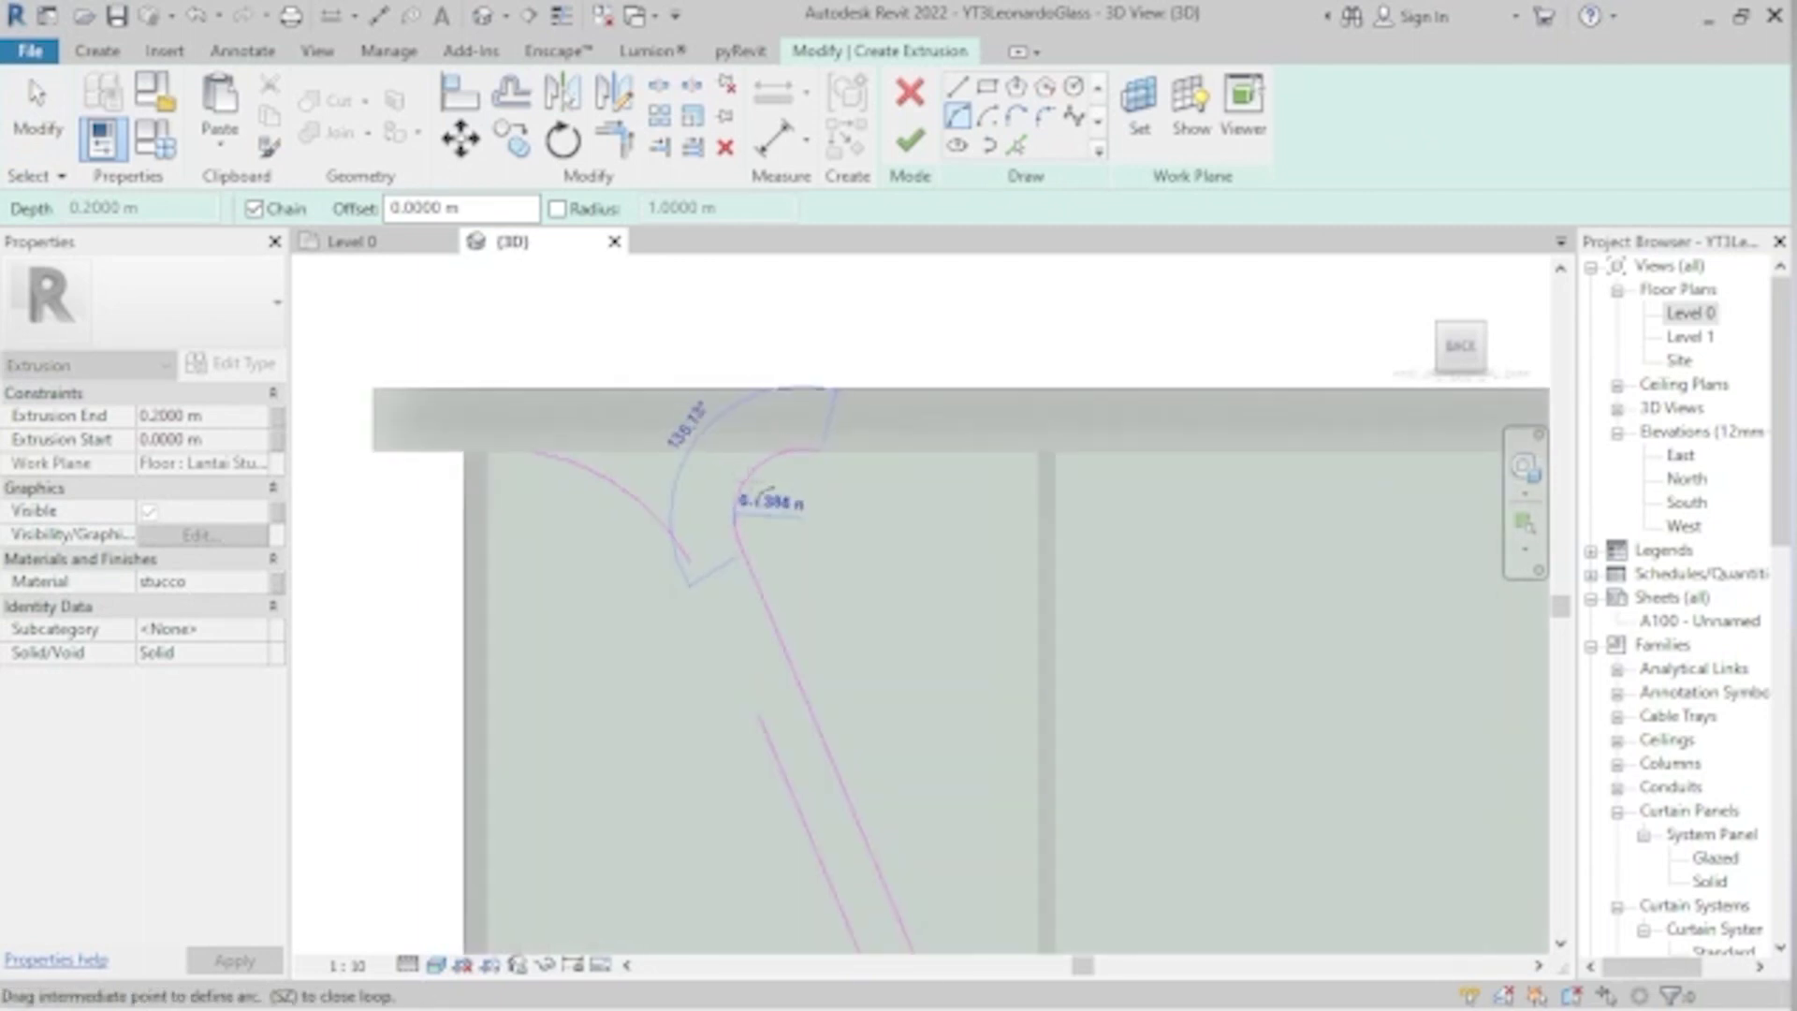
click(757, 485)
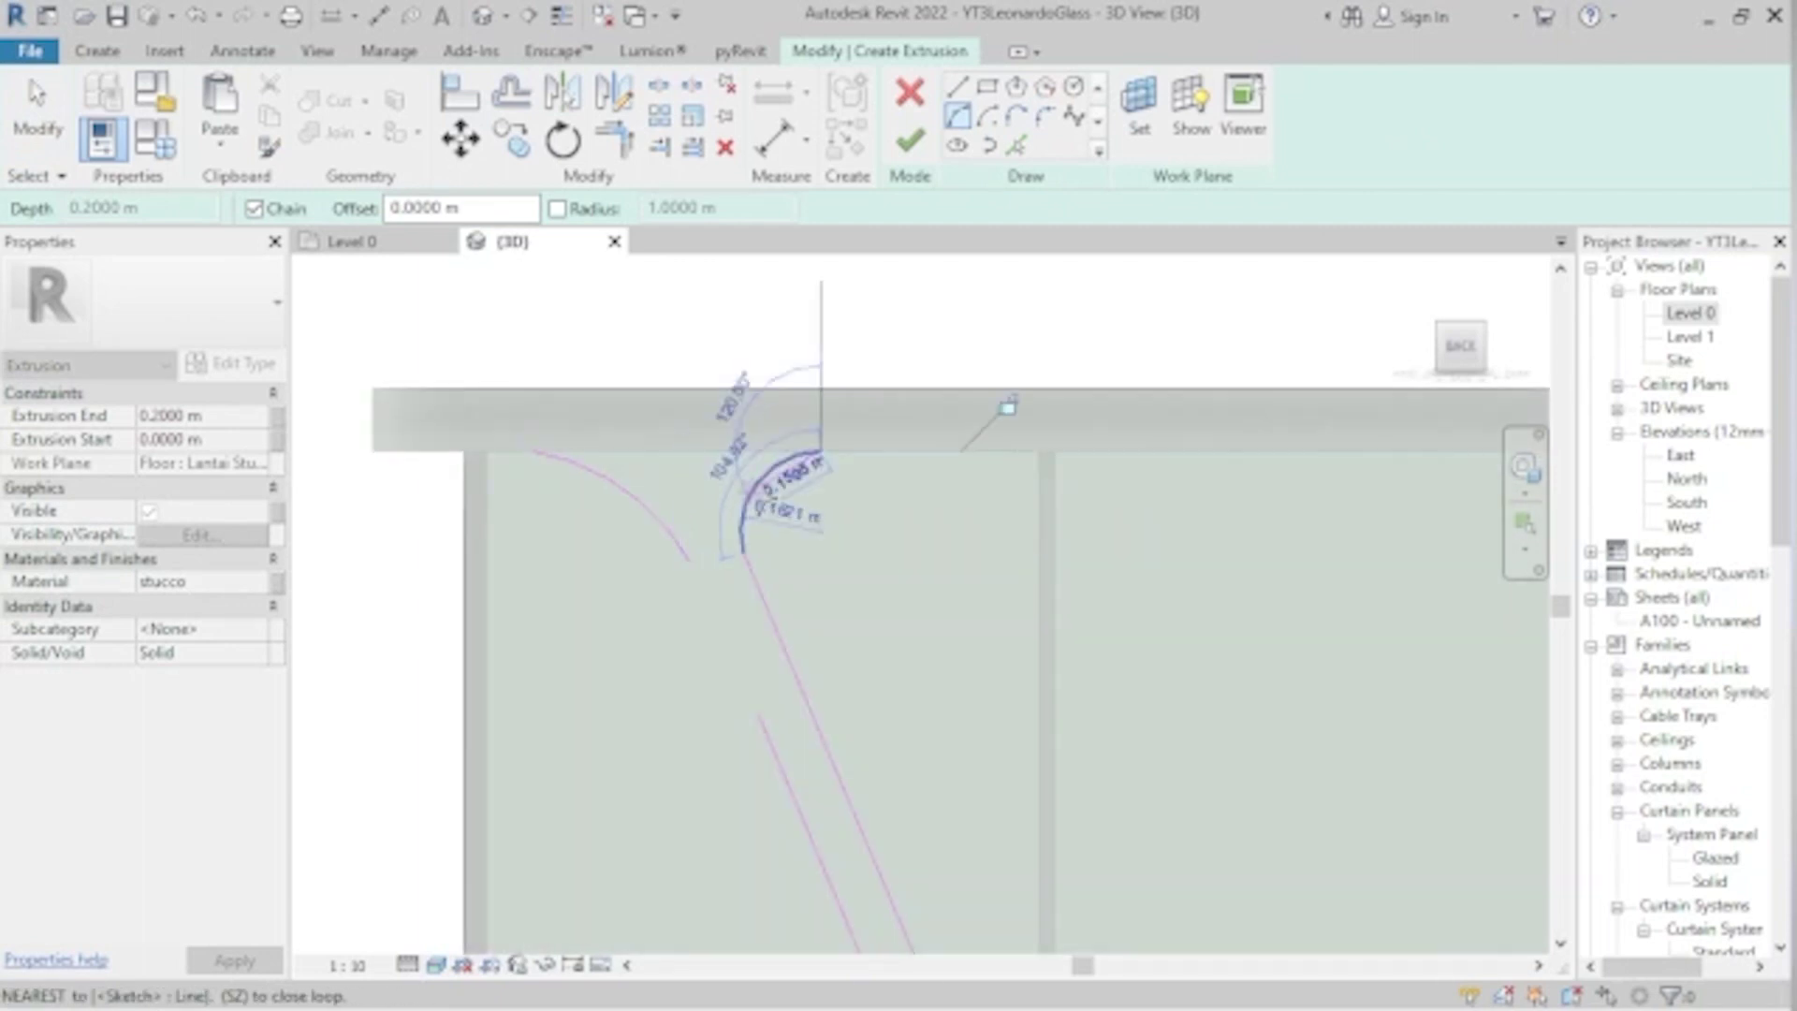
key(Escape)
key(Escape)
- Stretch the lower line up to the arc and delete an unwanted arc
click(760, 725)
drag(757, 716, 694, 568)
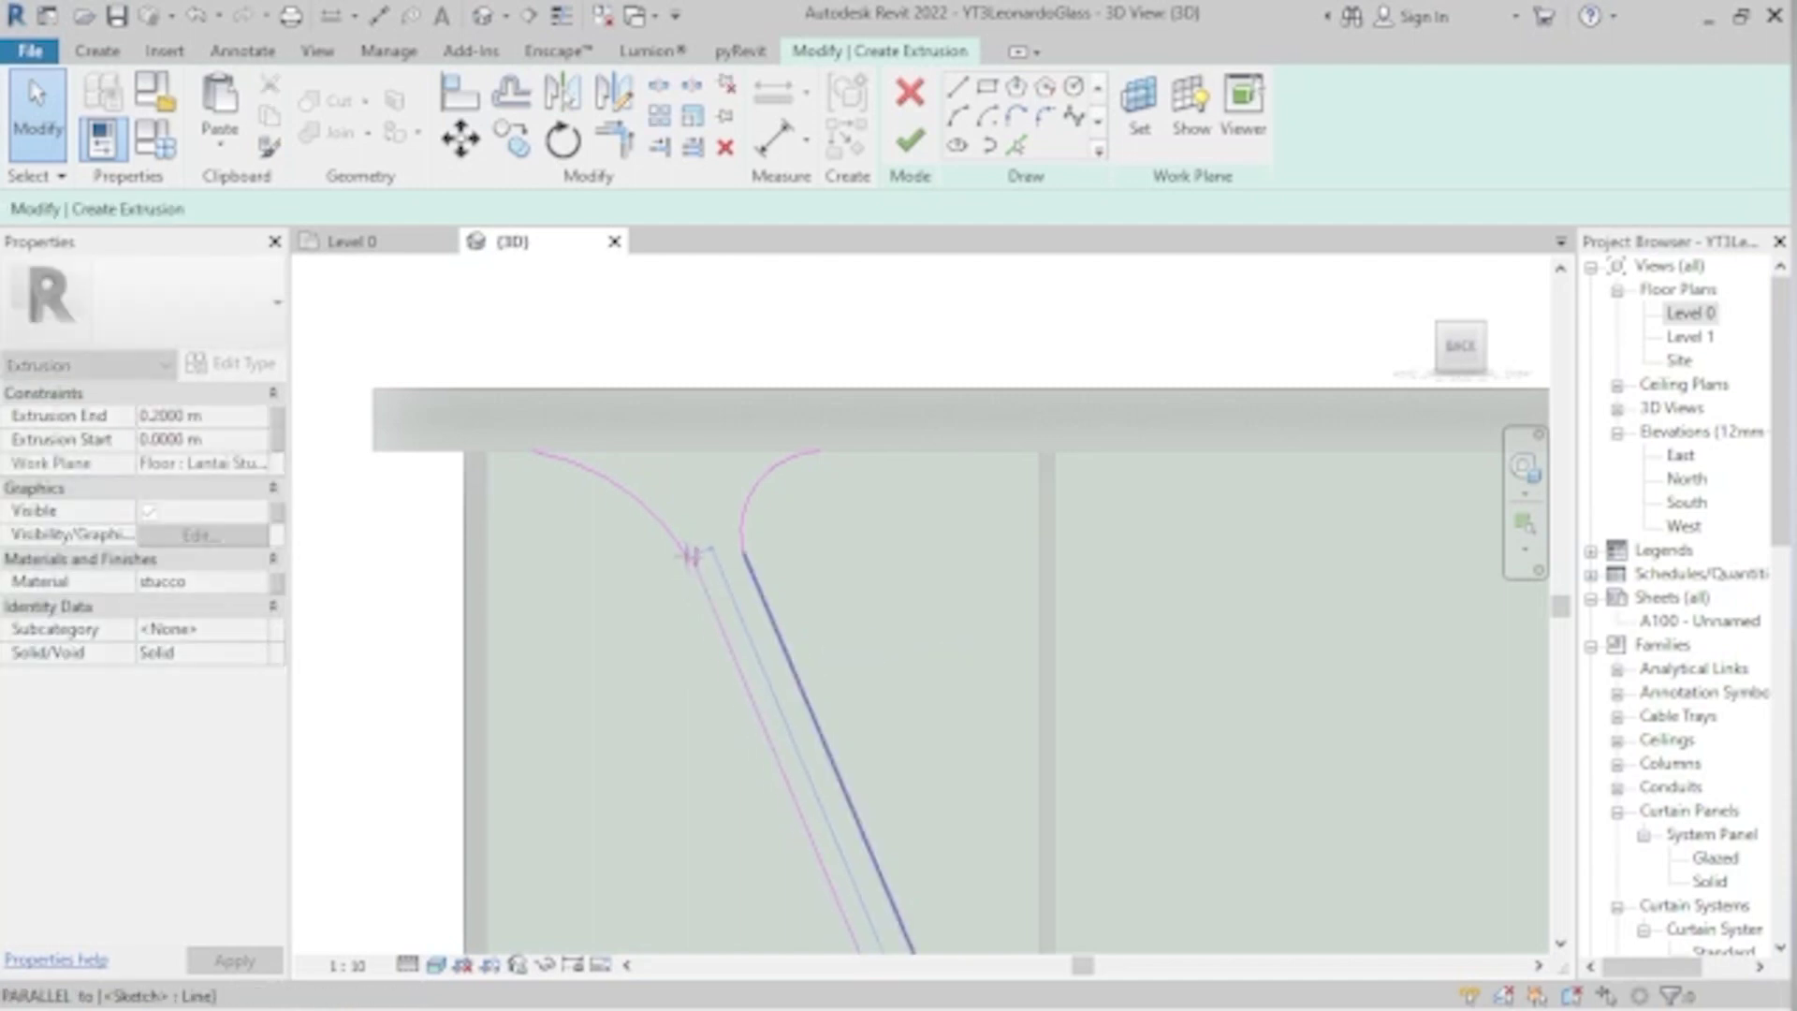
click(627, 524)
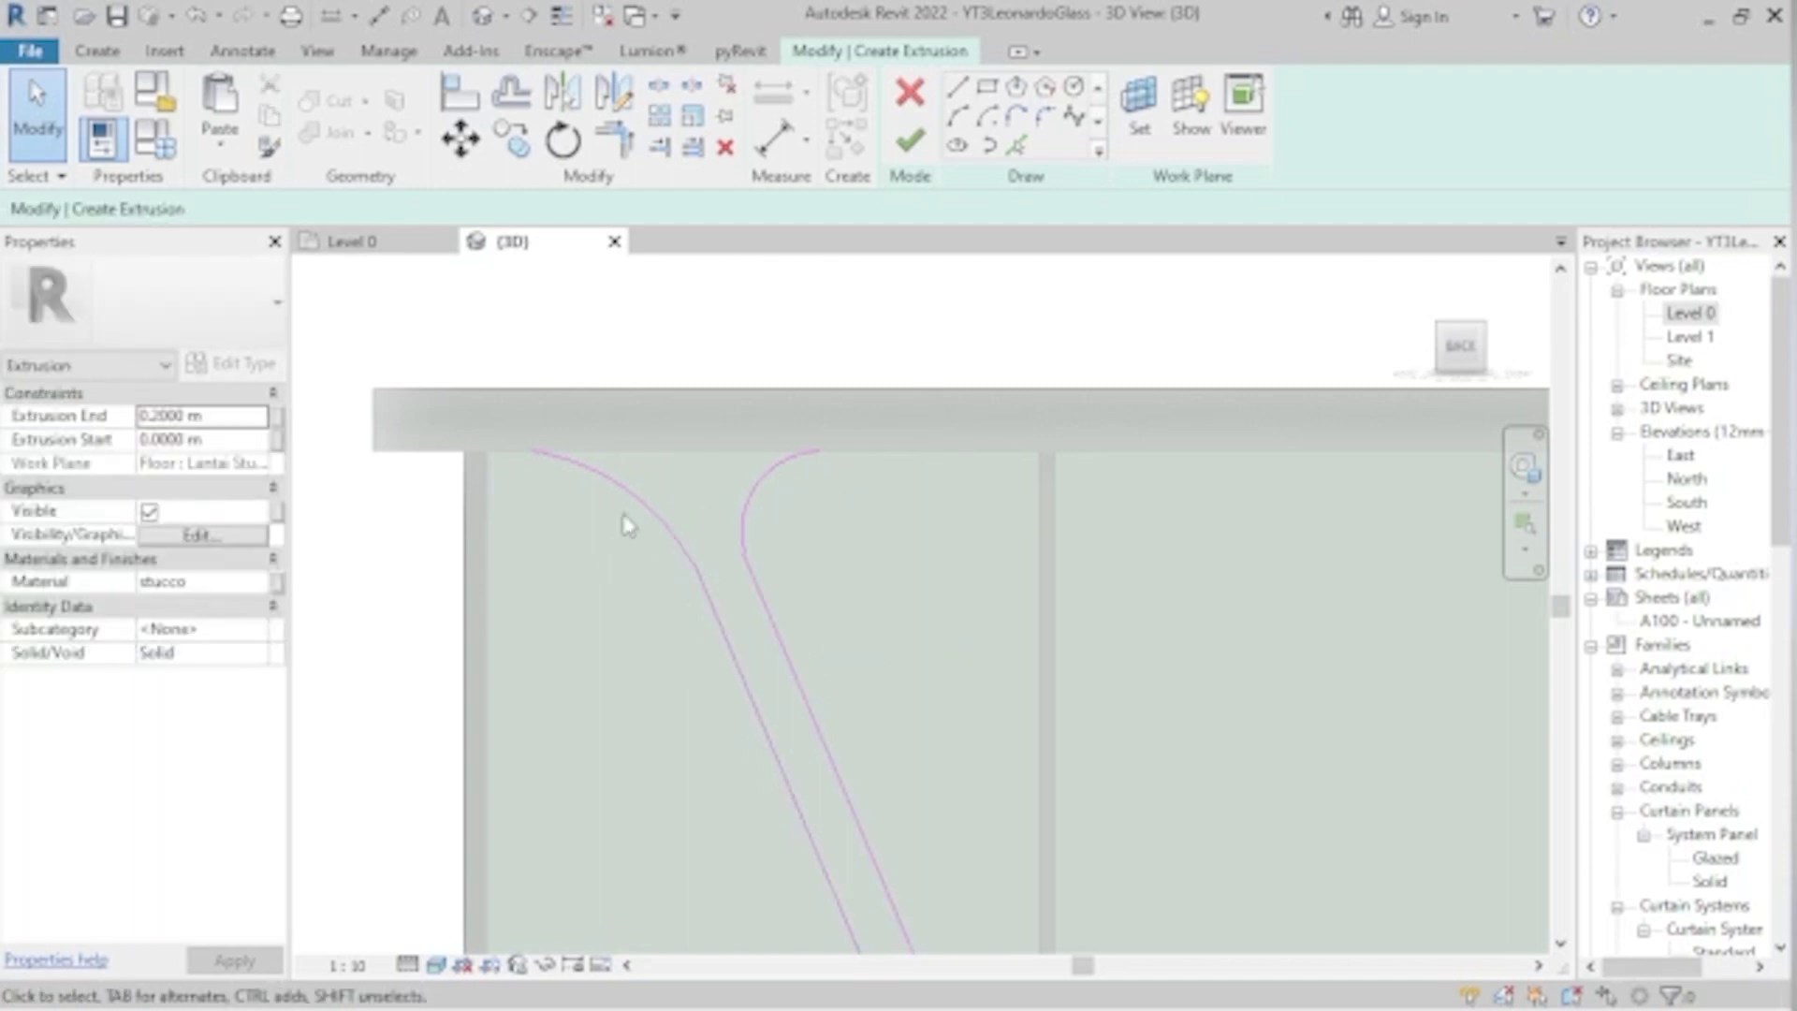
click(650, 520)
key(Delete)
- Add a top serif arc at the left stroke line's end
click(959, 115)
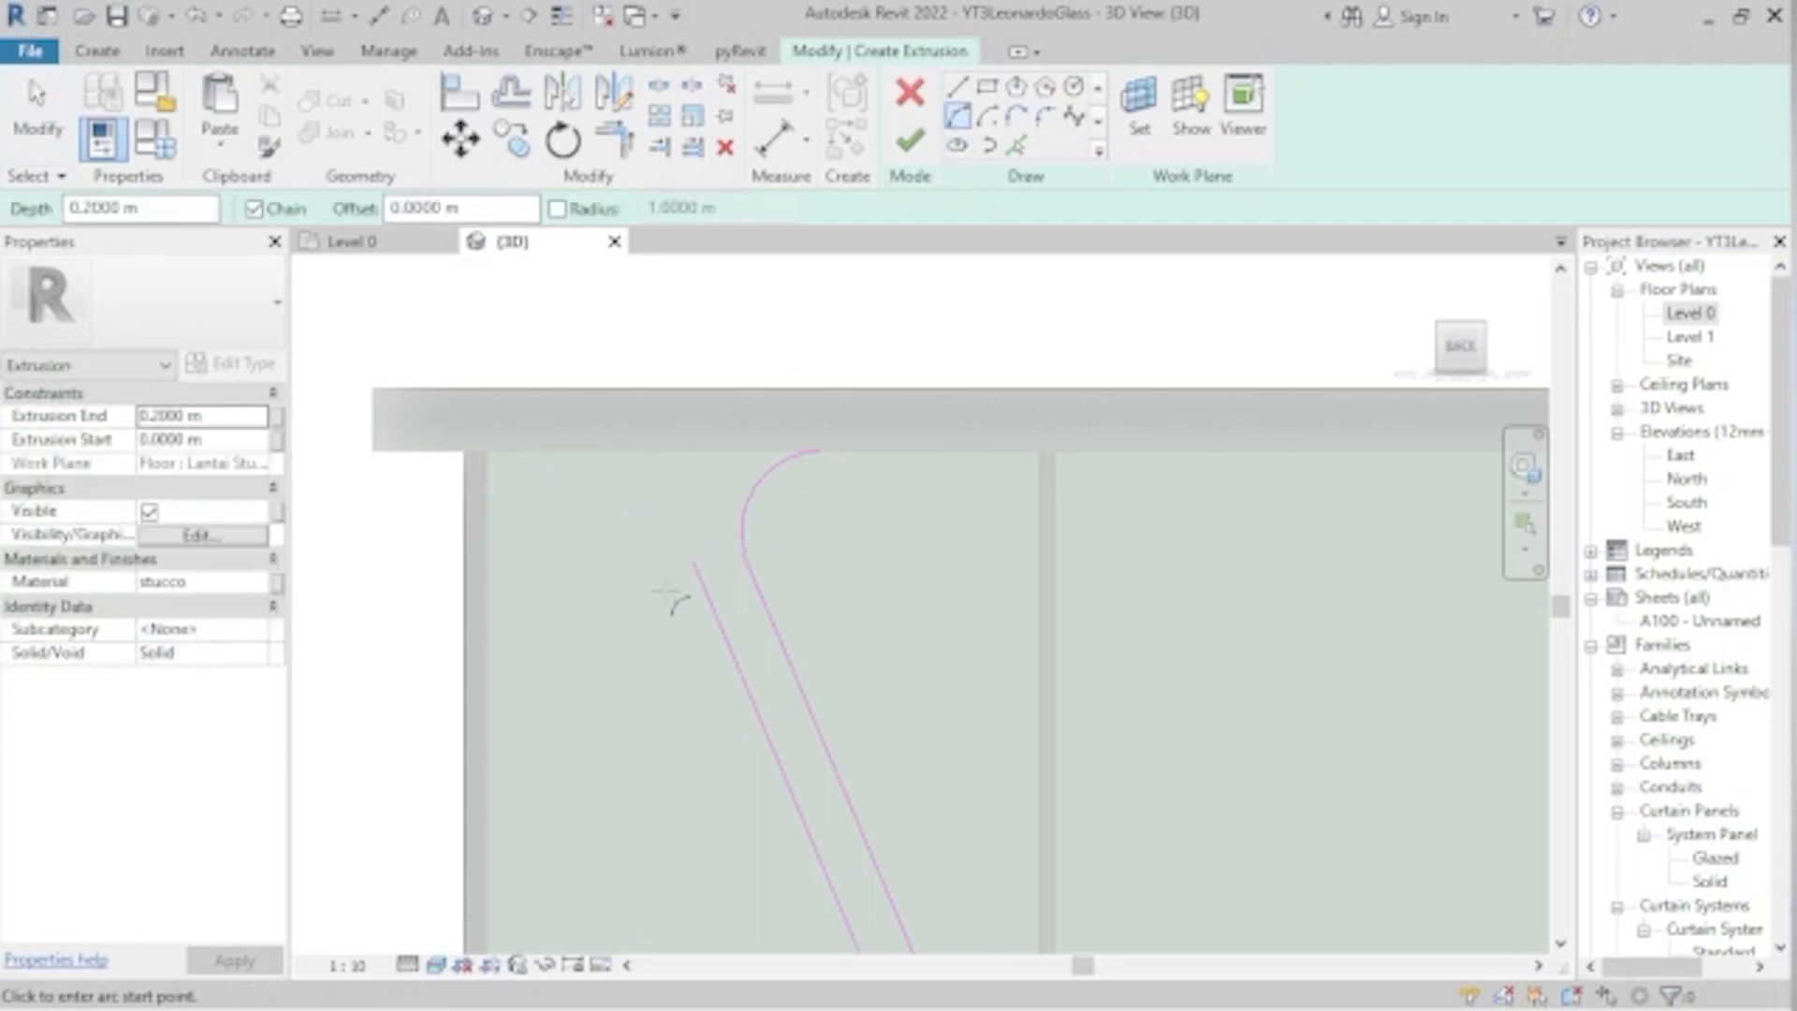
click(692, 562)
click(541, 454)
click(618, 494)
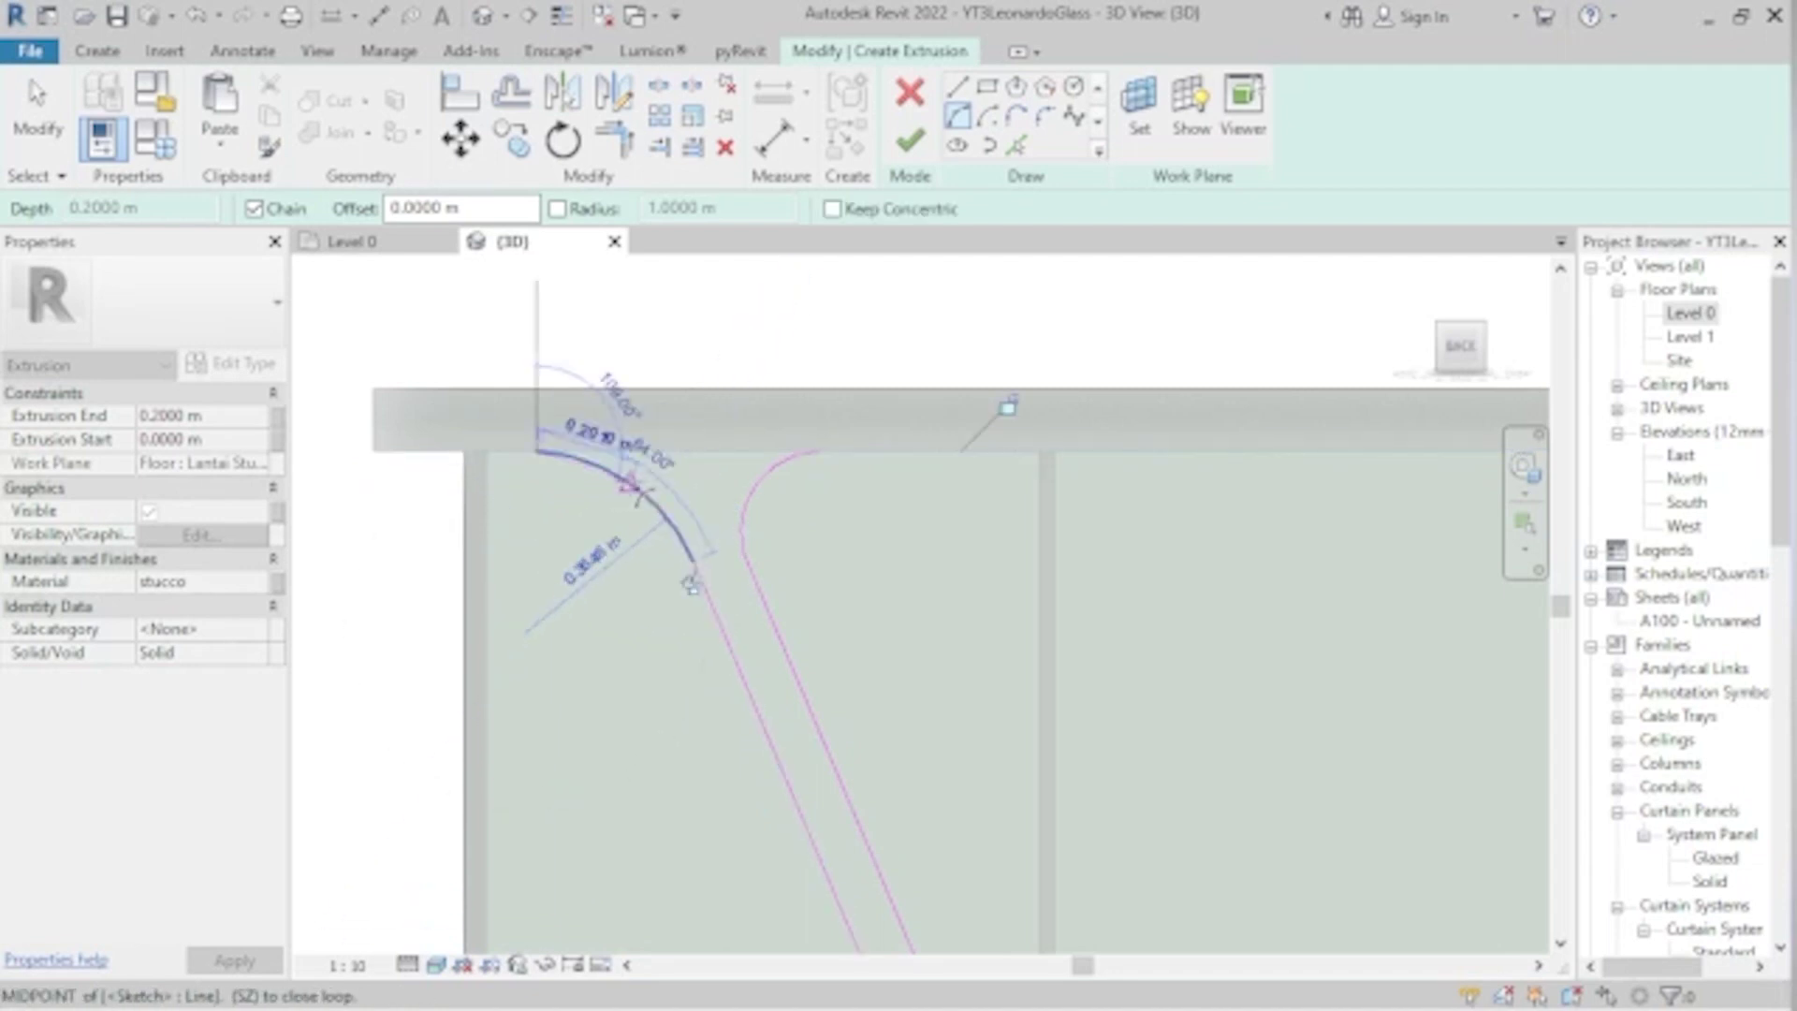
scroll(632, 482, down, 3)
key(Escape)
key(Escape)
middle_drag(659, 675, 665, 449)
scroll(851, 655, up, 2)
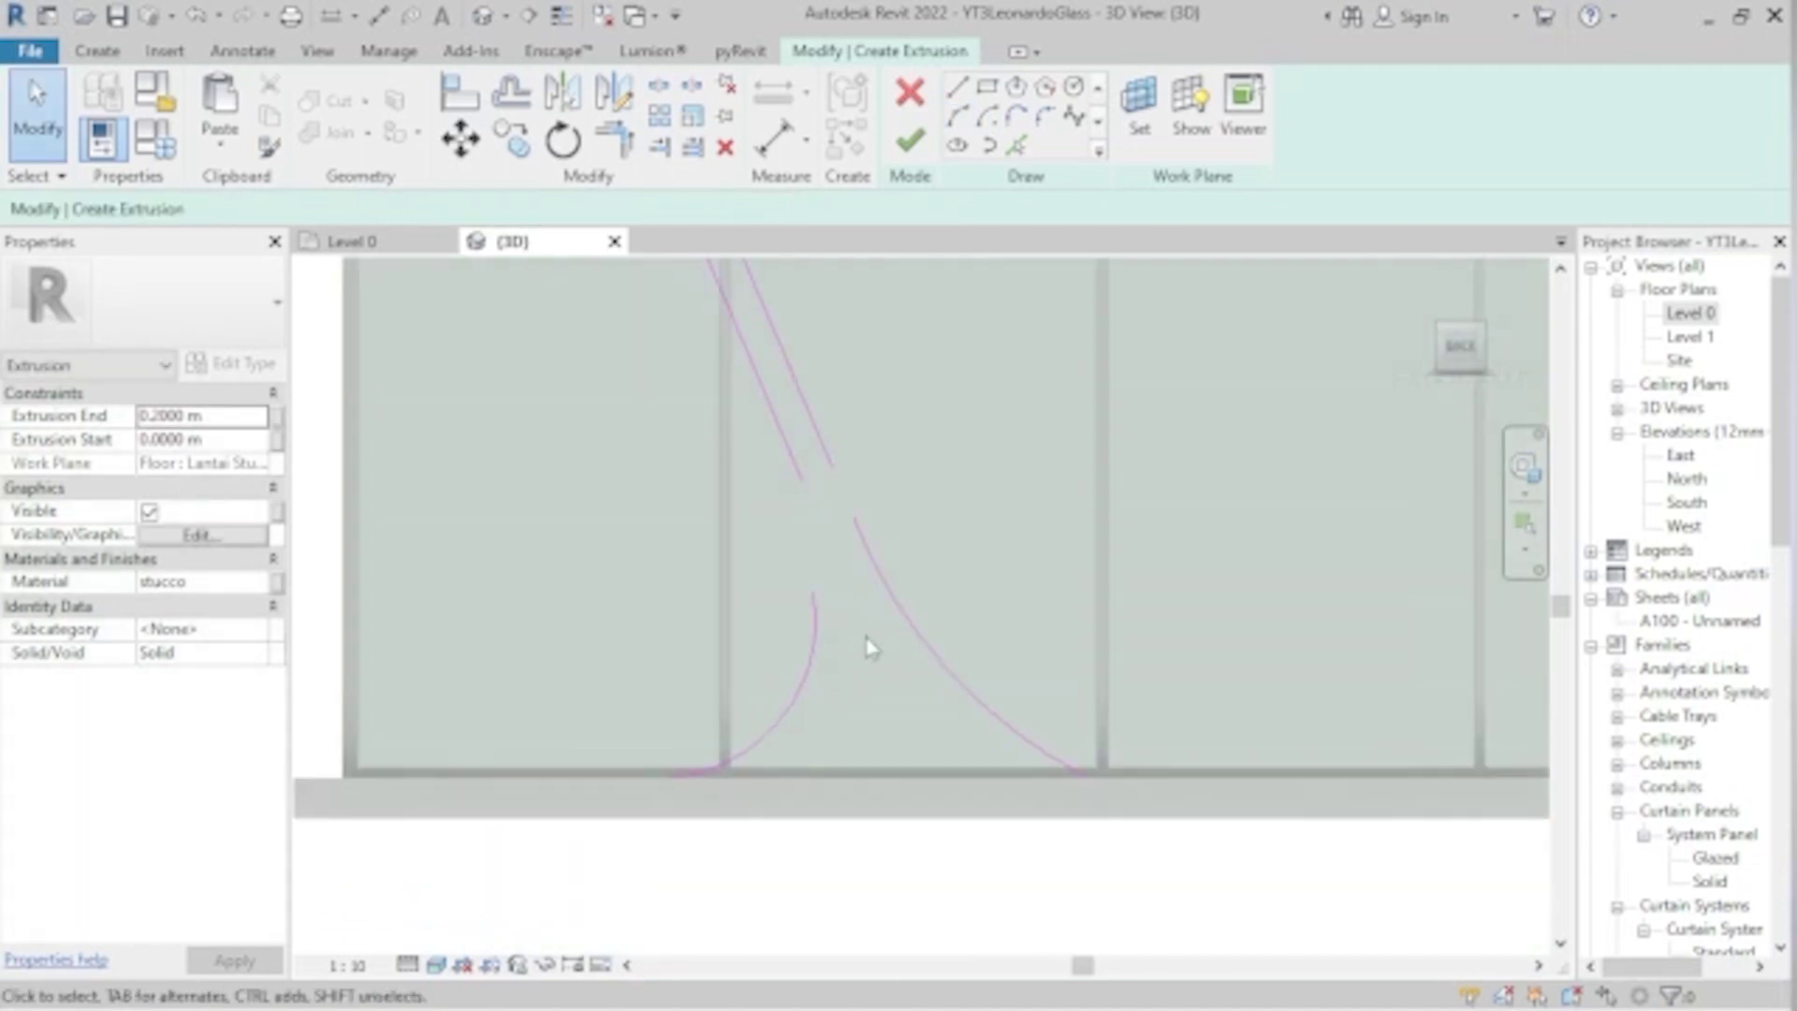
- Extend the right diagonal line's lower end toward the bottom serif
scroll(846, 613, up, 2)
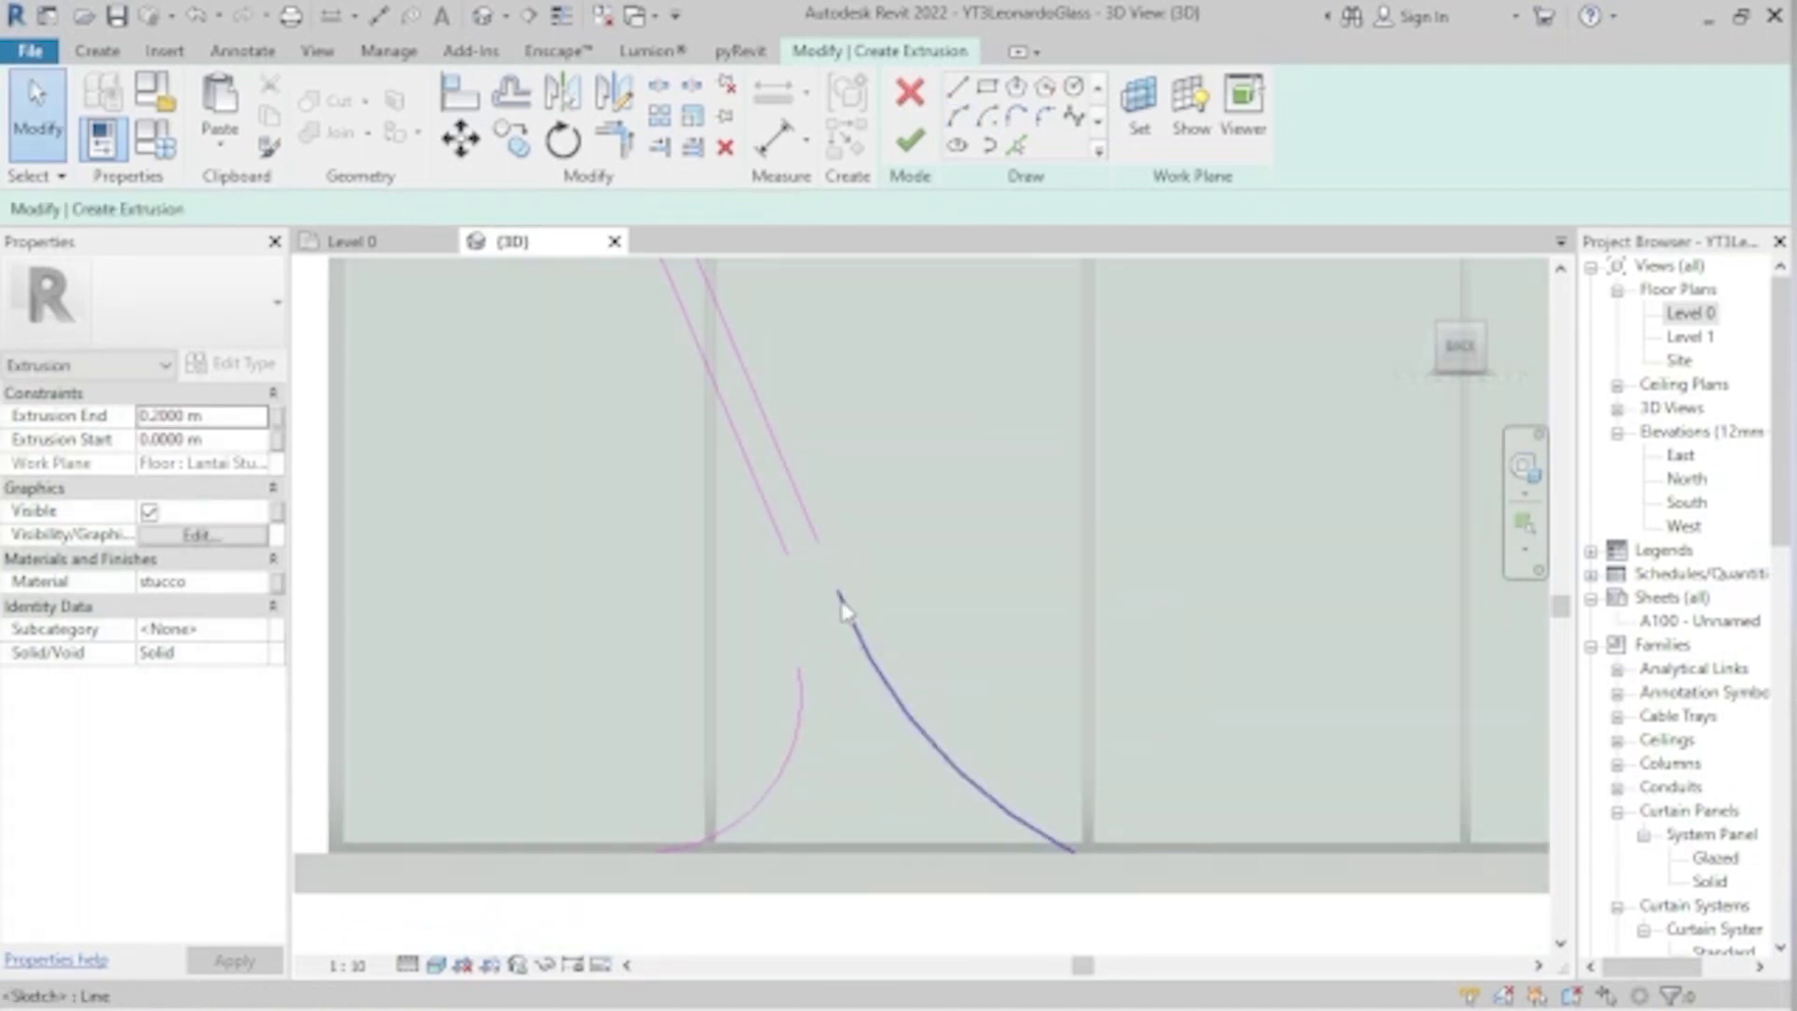
click(816, 538)
scroll(816, 552, up, 1)
drag(802, 549, 845, 605)
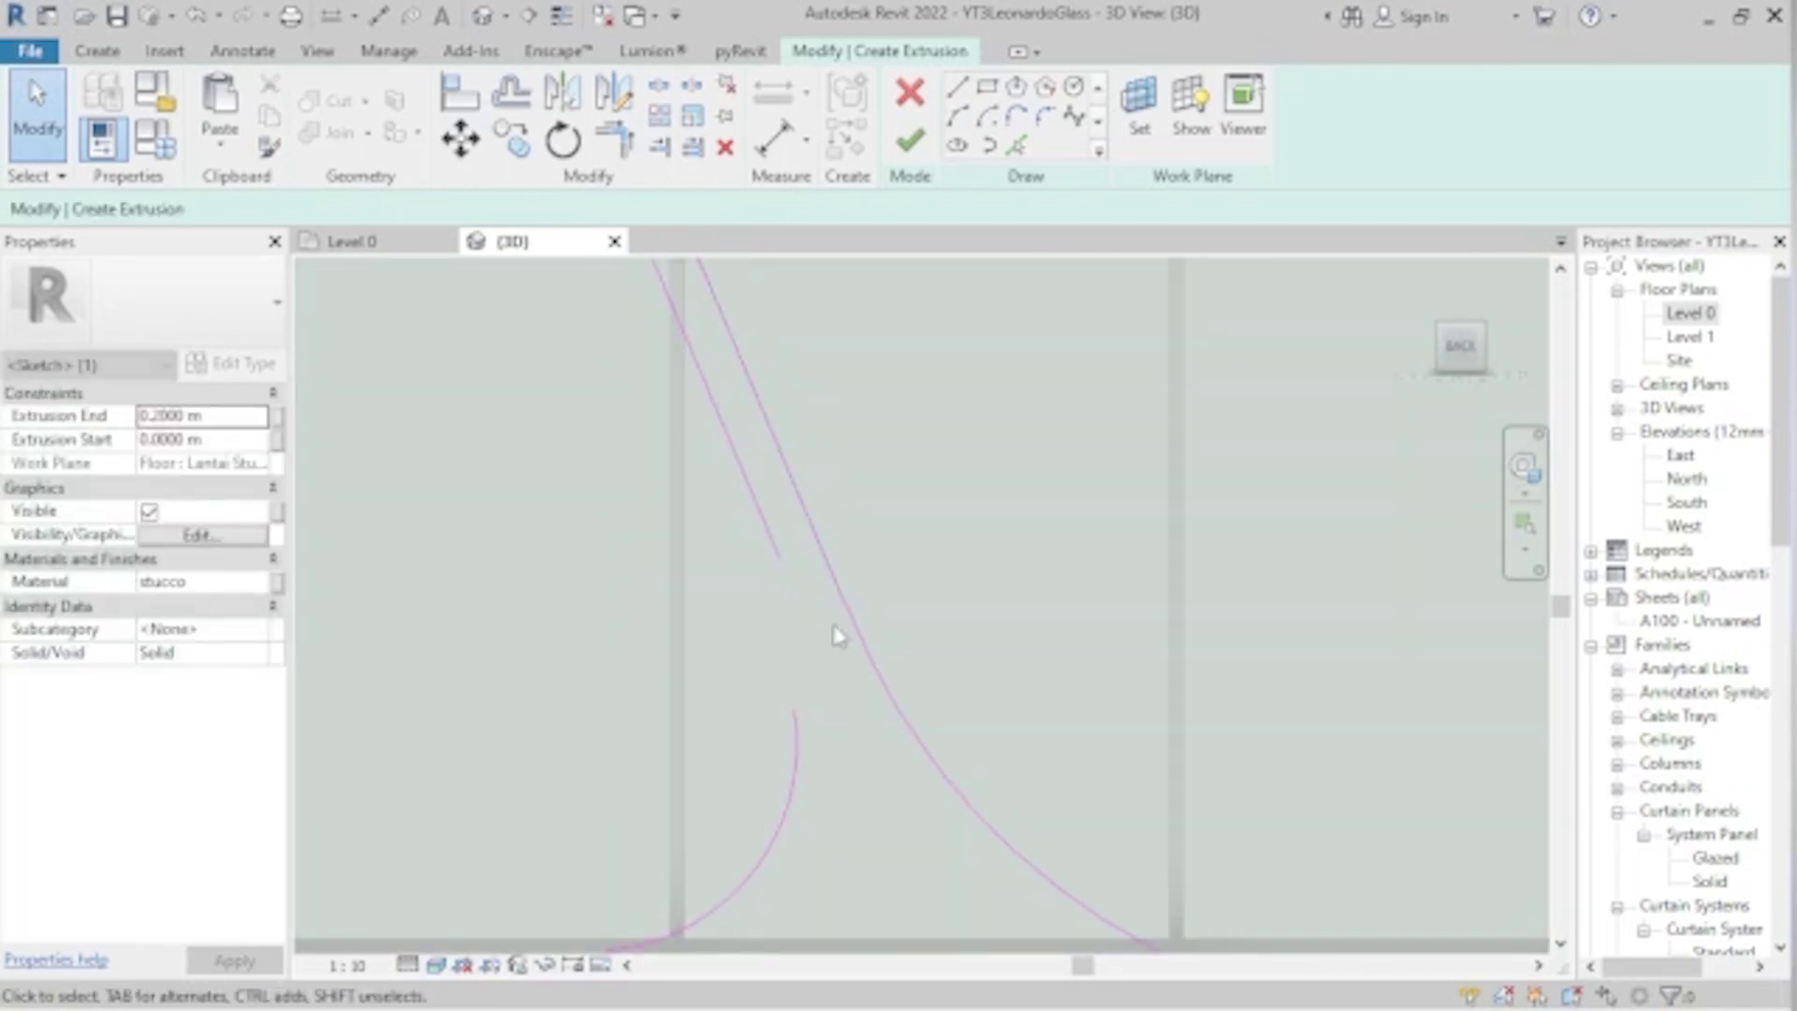
scroll(842, 662, down, 1)
scroll(858, 594, up, 3)
scroll(879, 633, down, 4)
scroll(851, 635, down, 1)
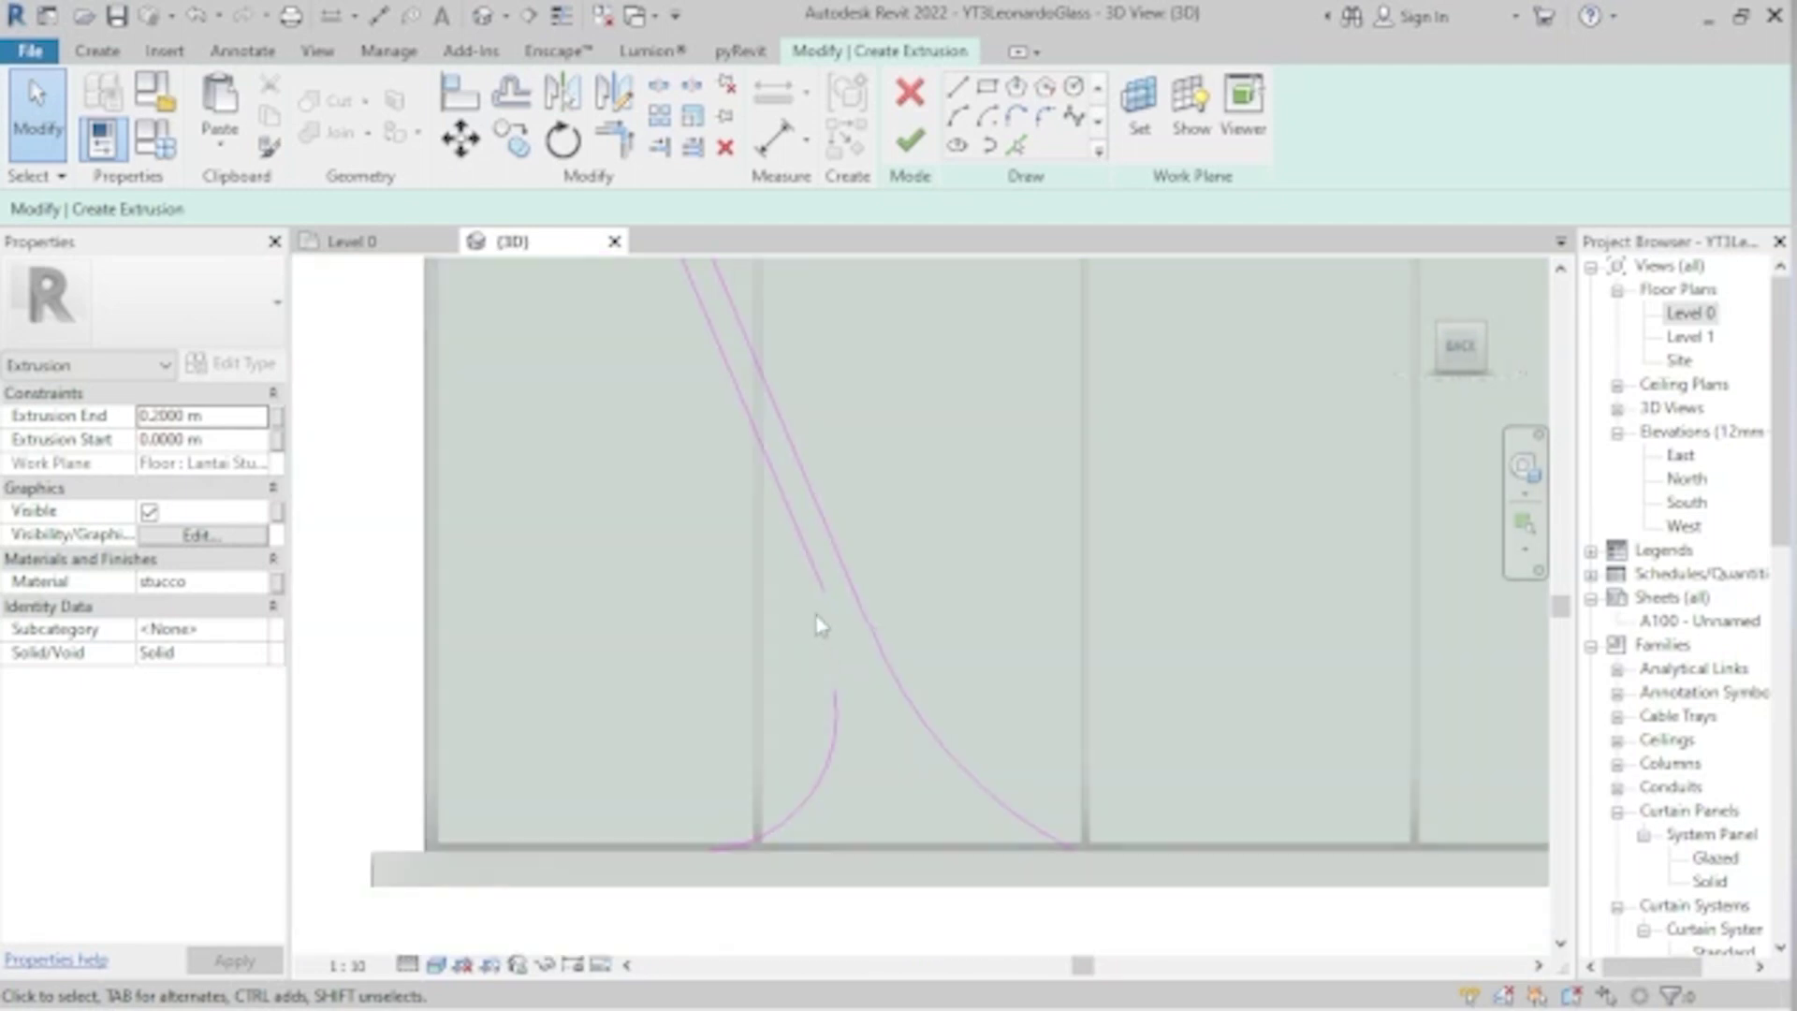
scroll(825, 608, up, 3)
drag(831, 573, 891, 720)
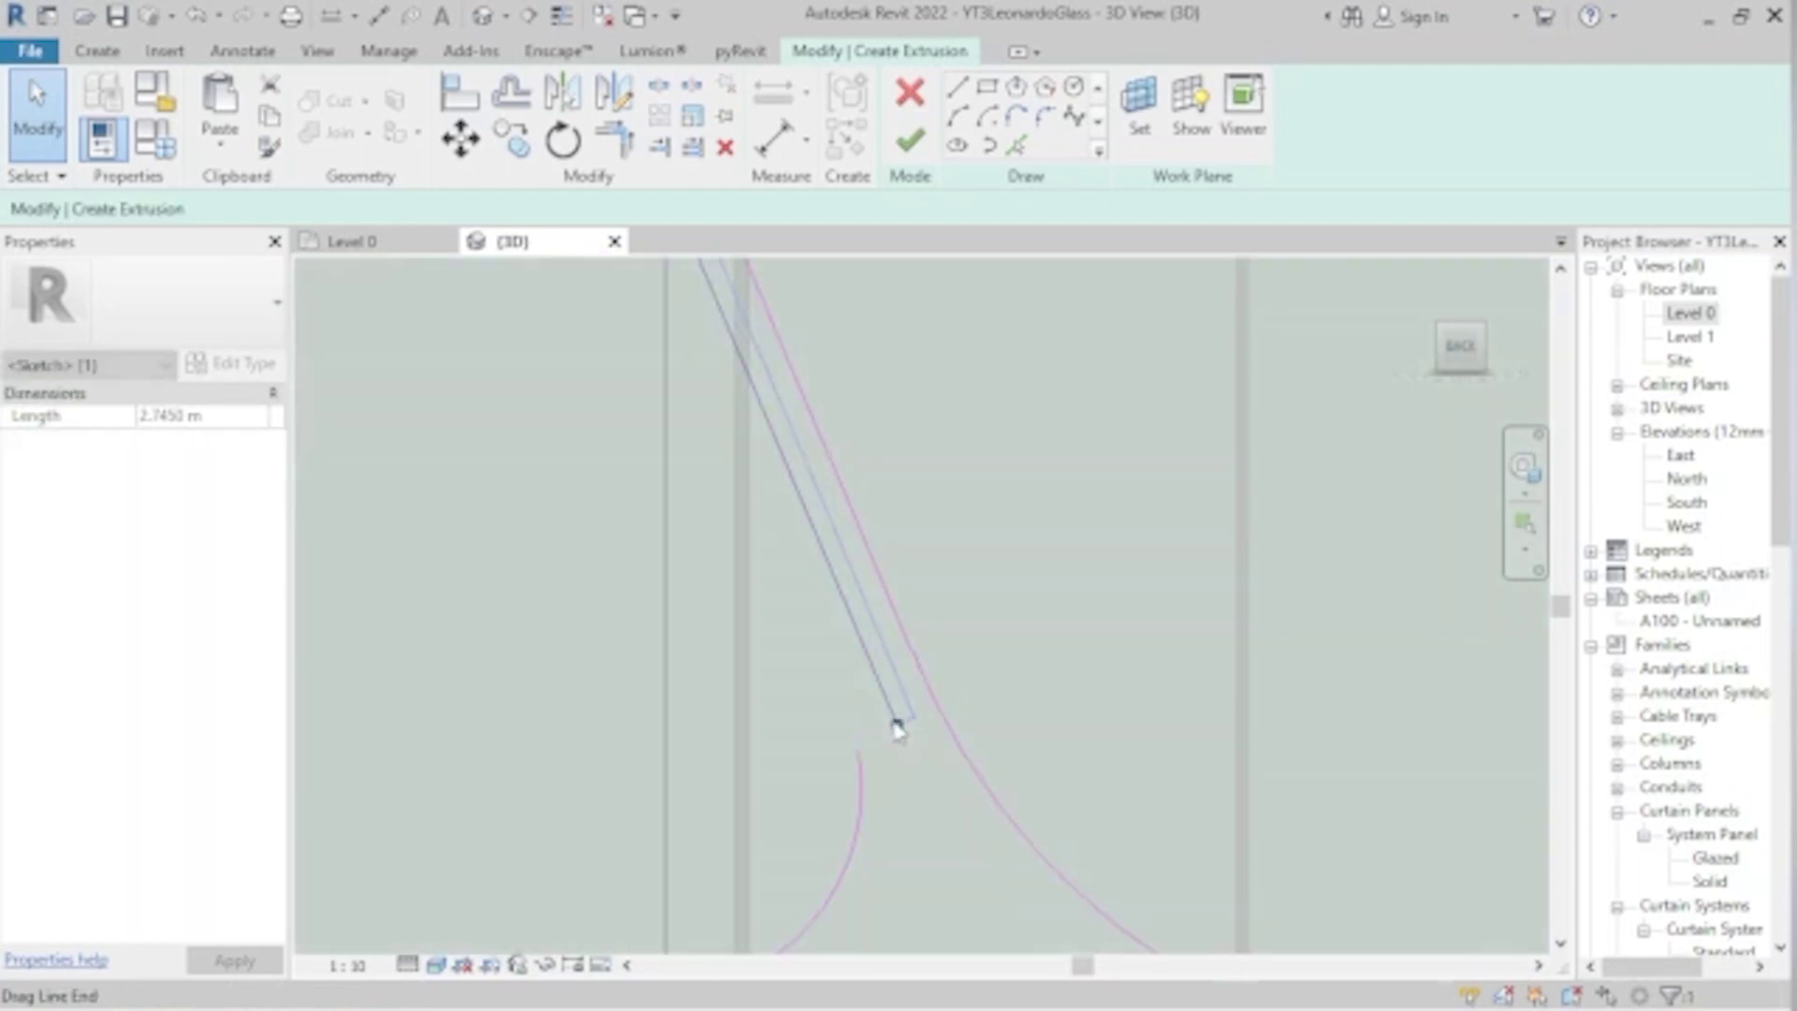
scroll(898, 749, down, 2)
scroll(879, 711, up, 2)
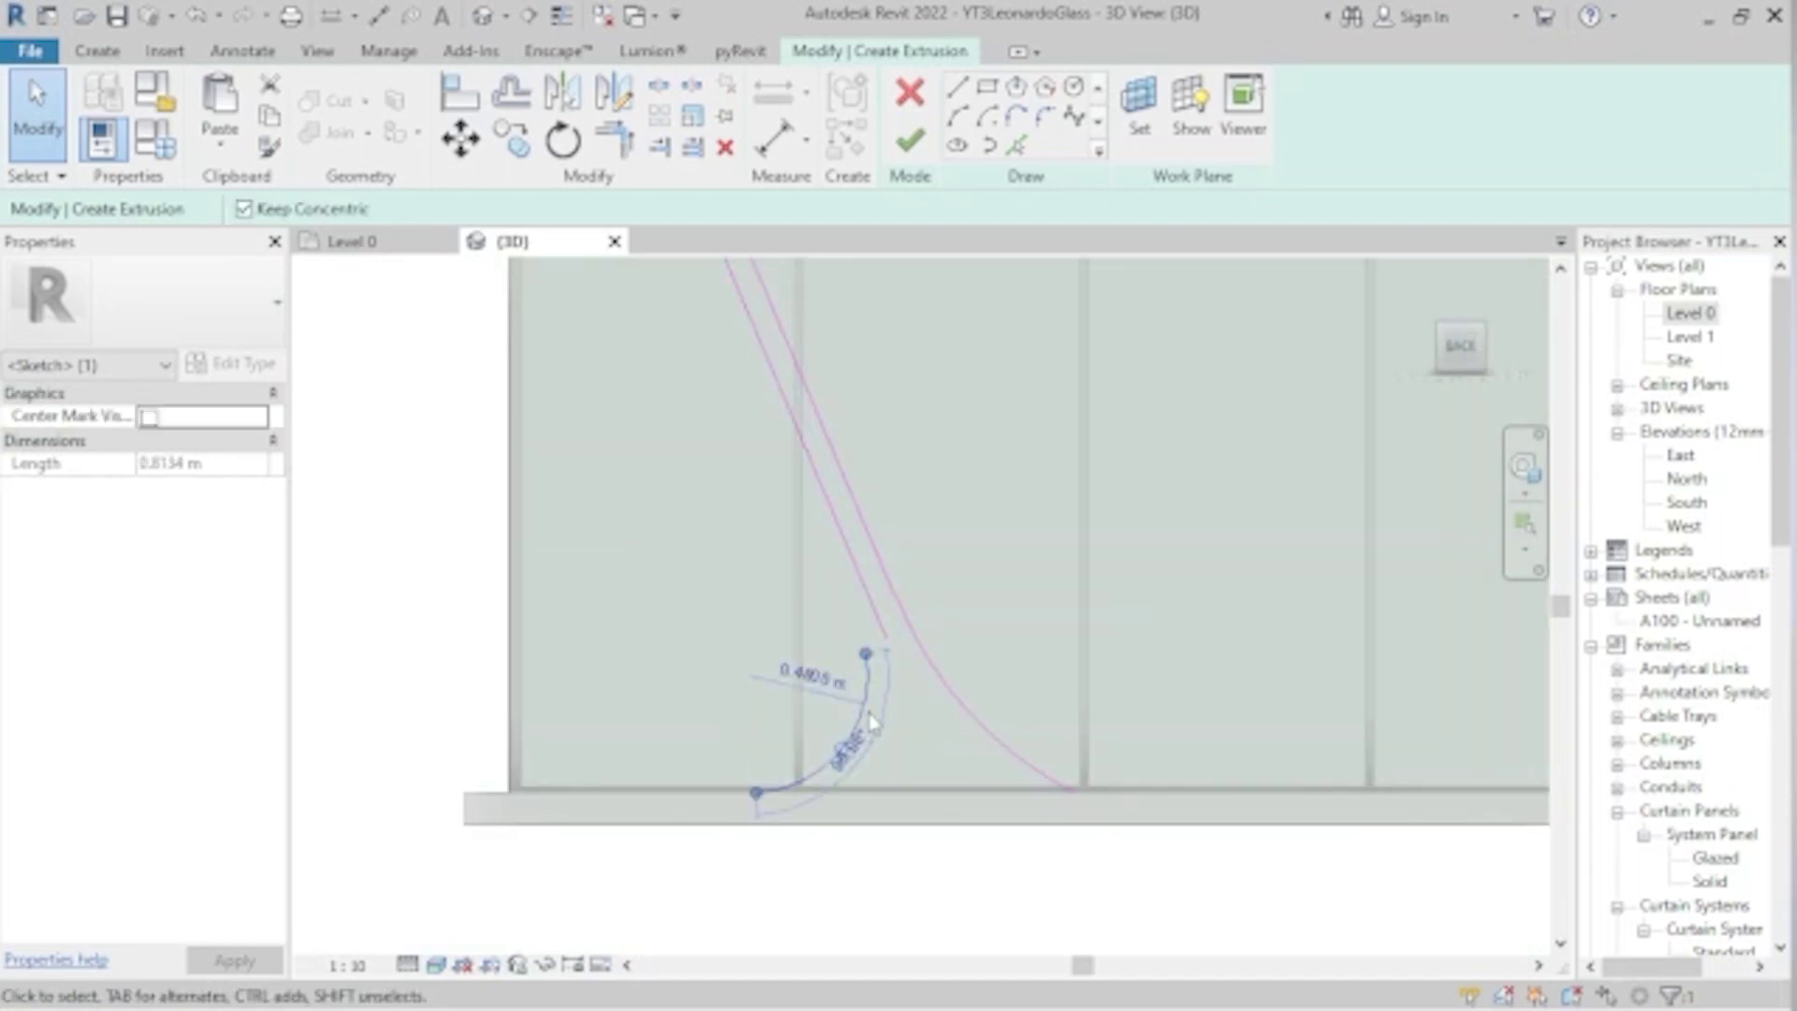
key(Escape)
- Draw the bottom serif arc from the stroke's lower end to the floor edge
click(957, 120)
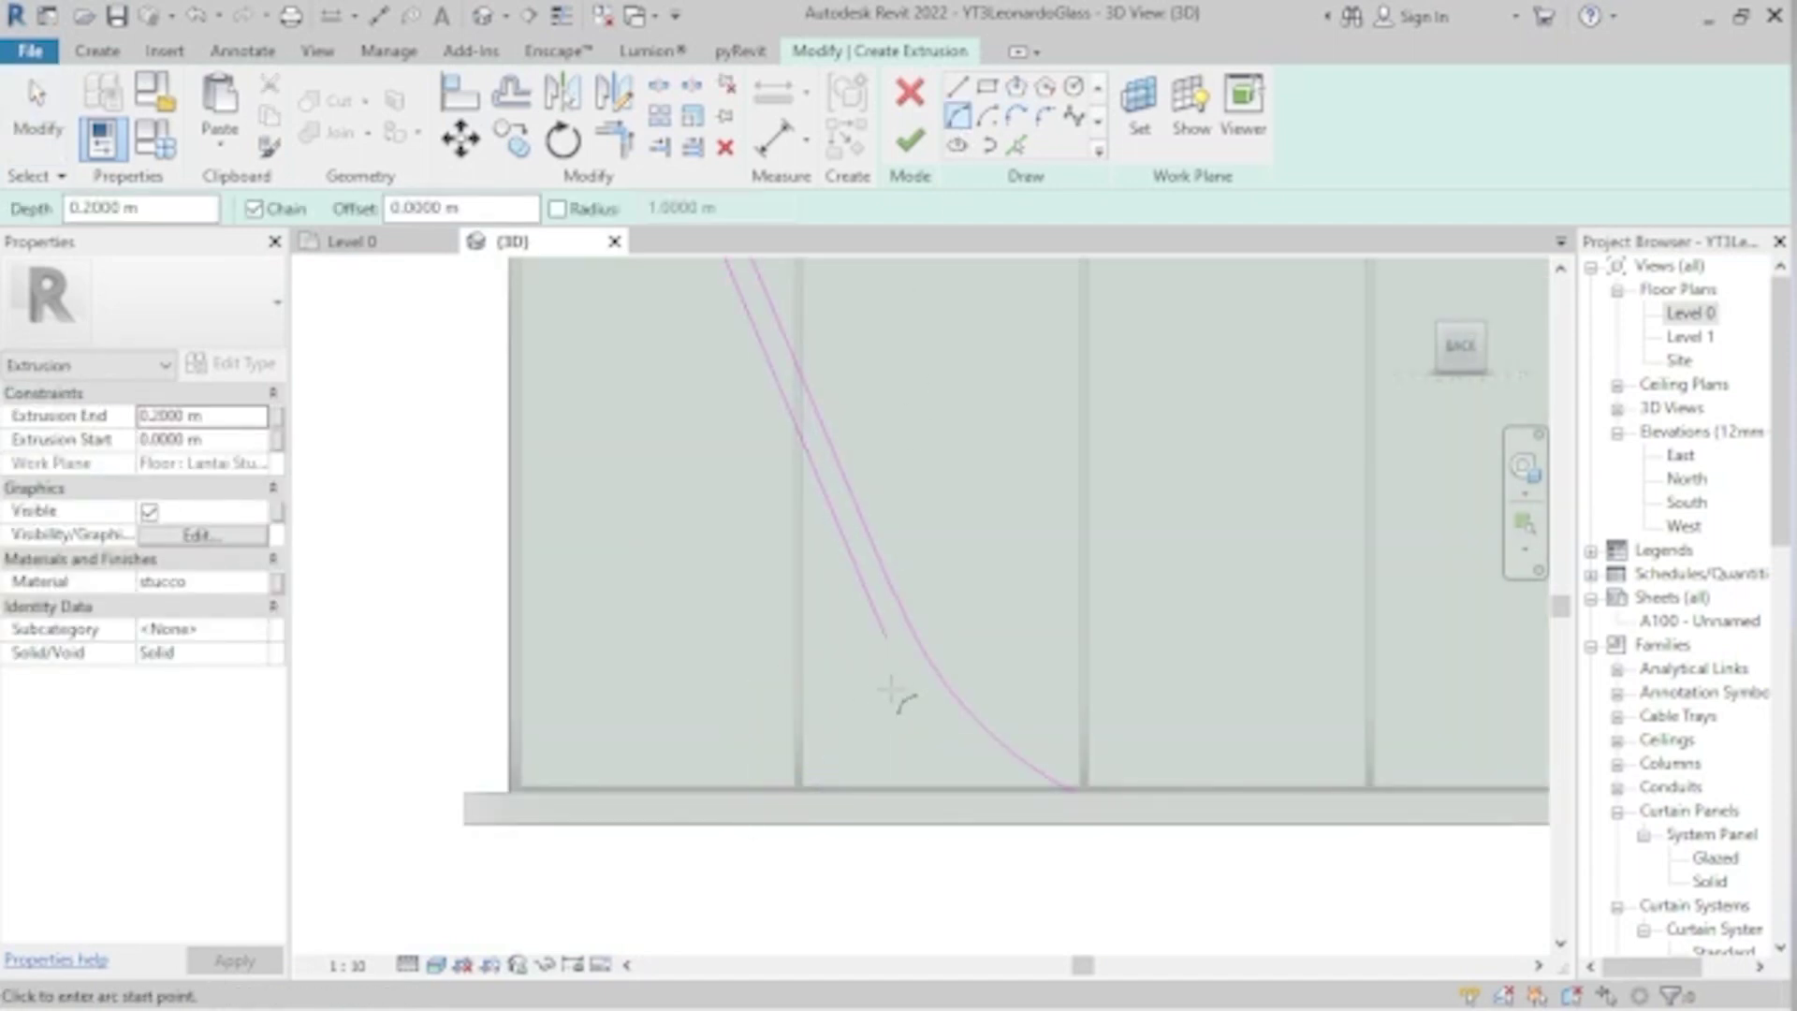
click(886, 639)
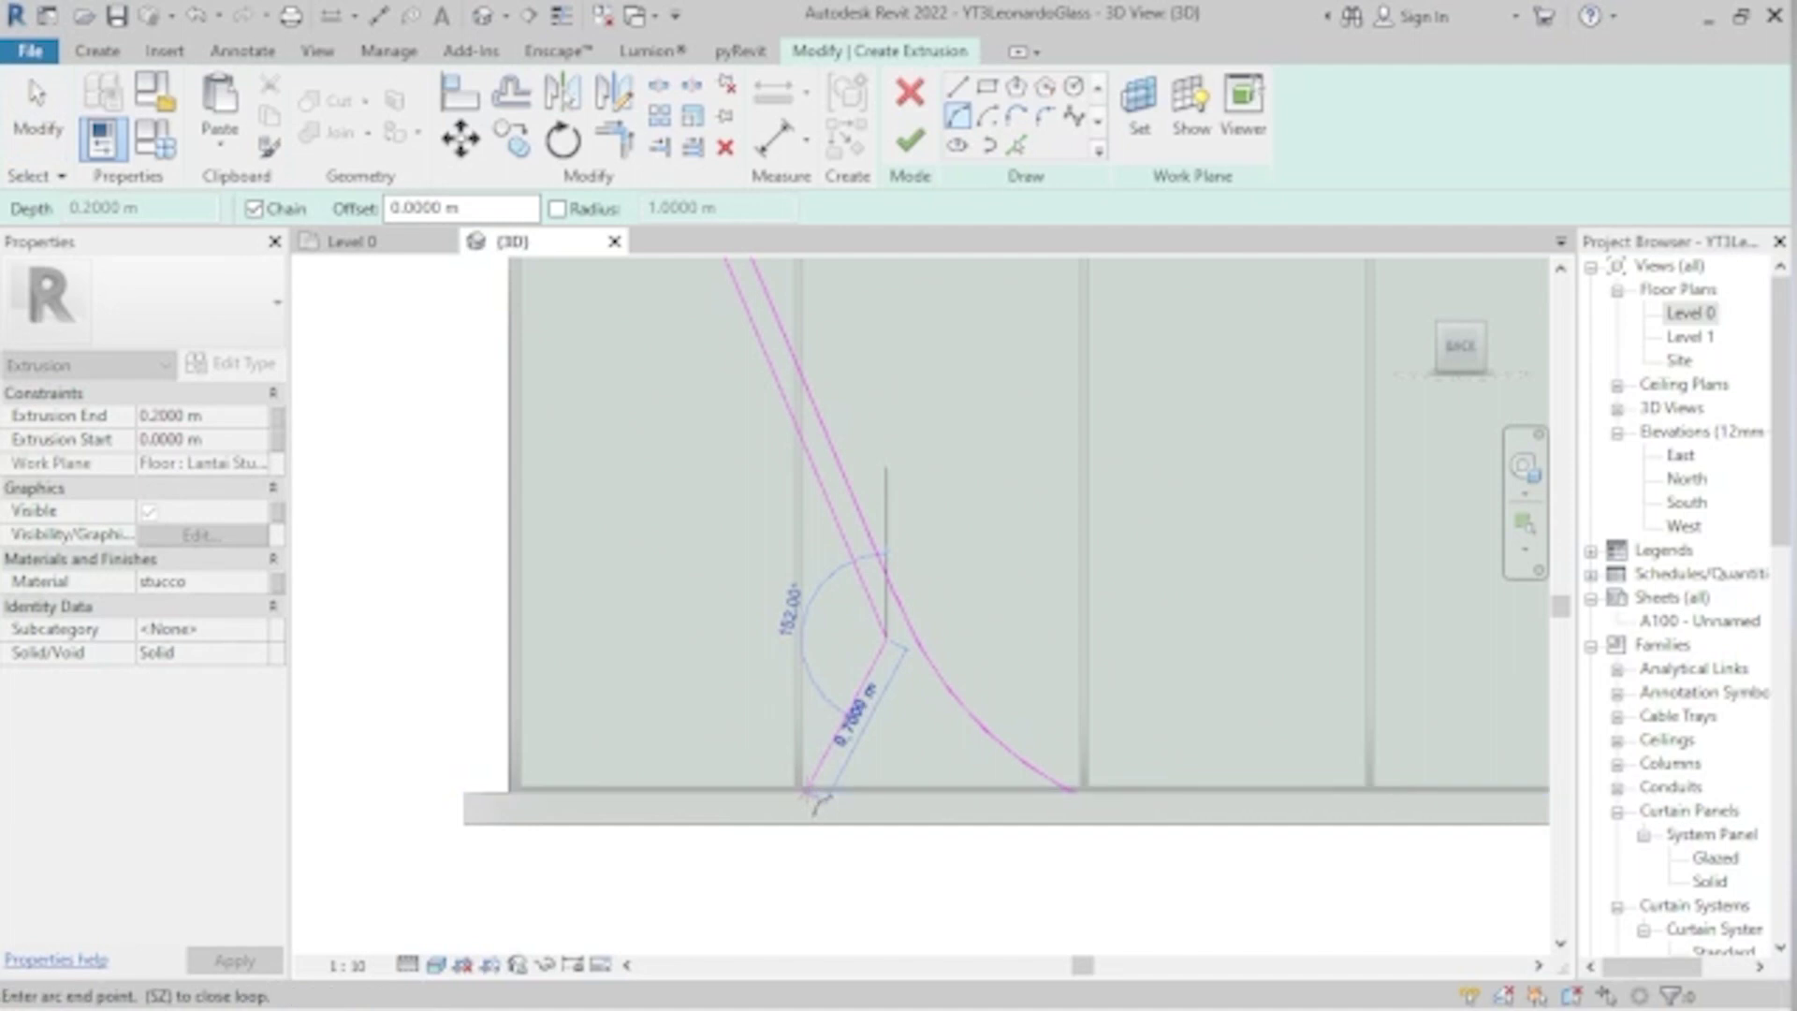
click(807, 790)
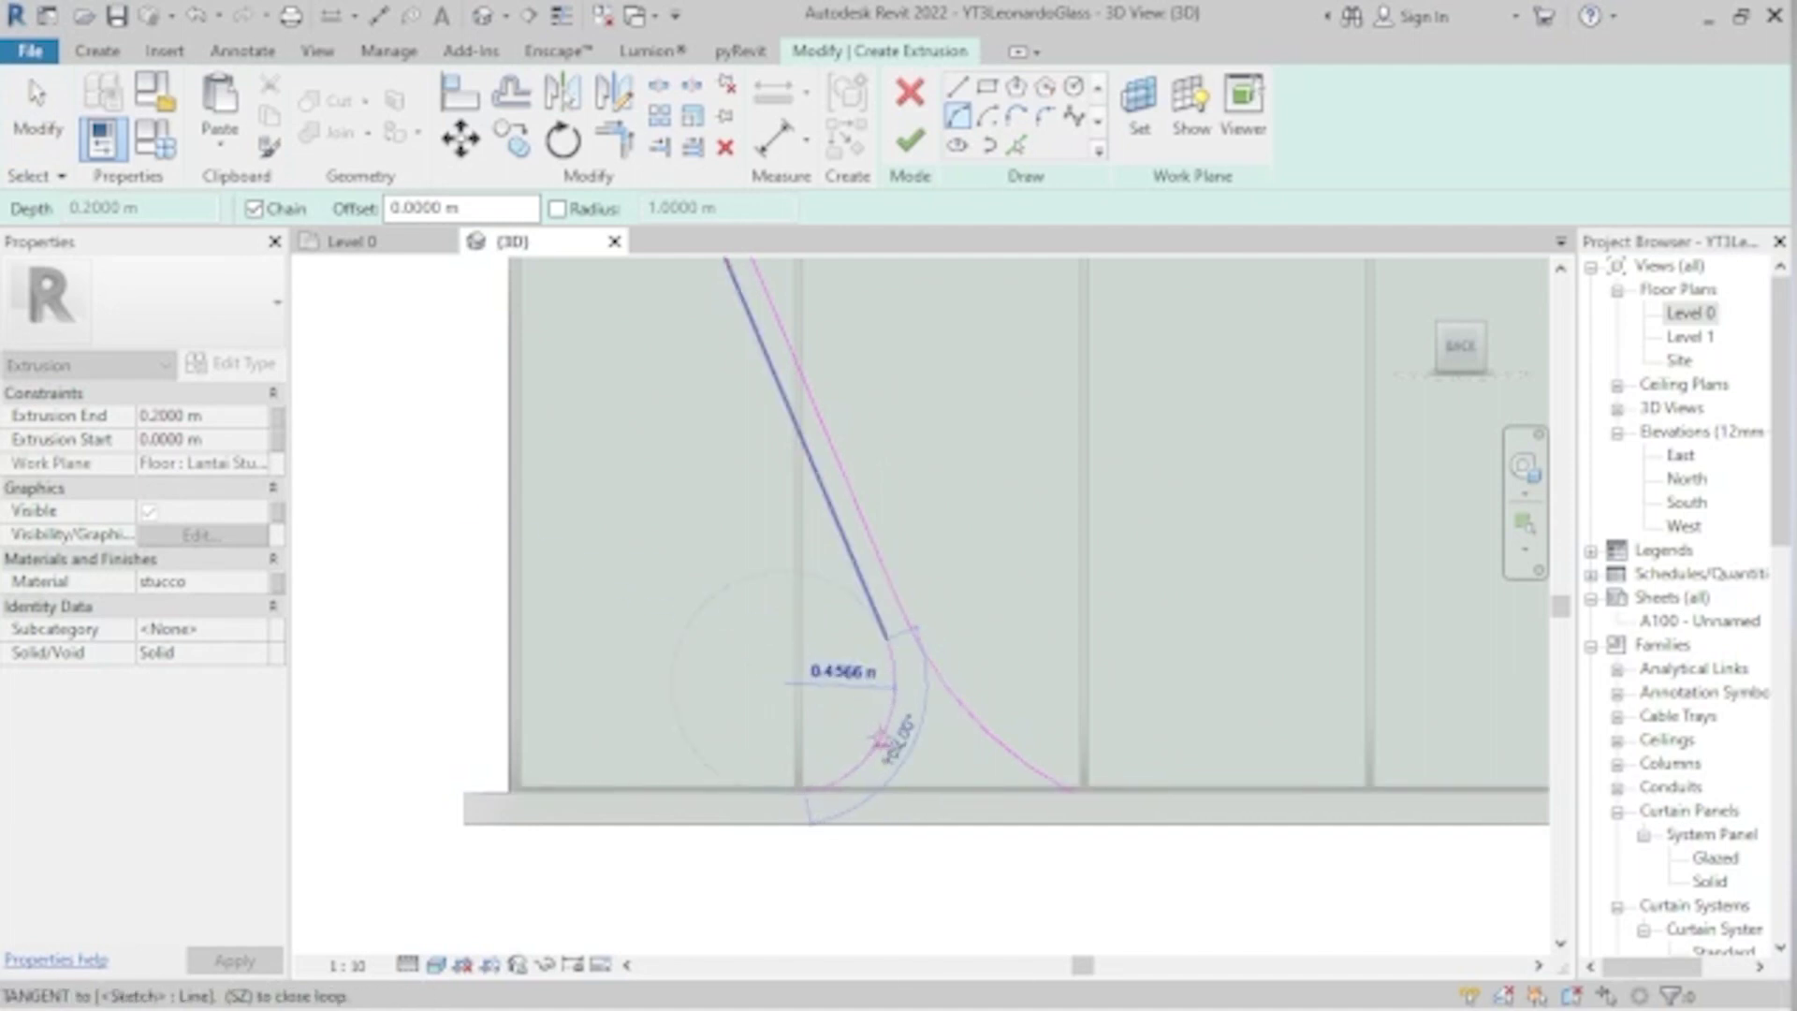
click(880, 739)
scroll(880, 739, down, 2)
scroll(871, 412, up, 2)
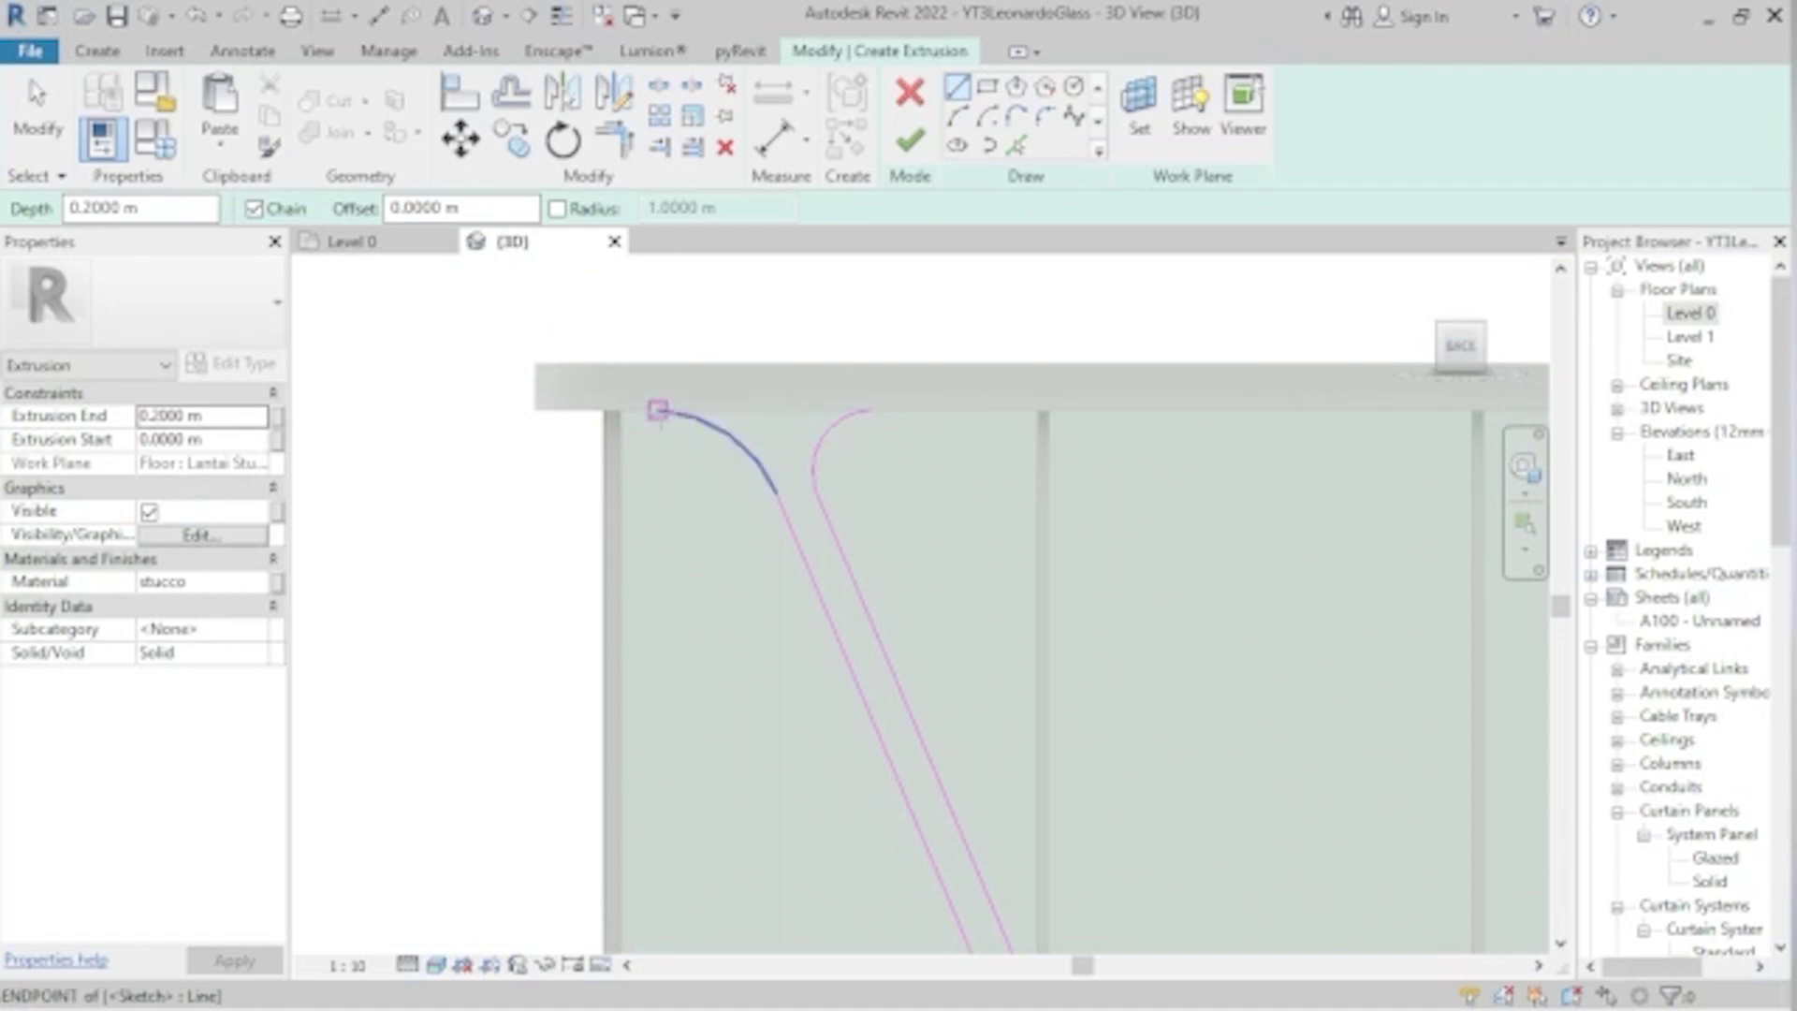
- Add the top serif curve from the stroke's upper end along the panel top
click(658, 410)
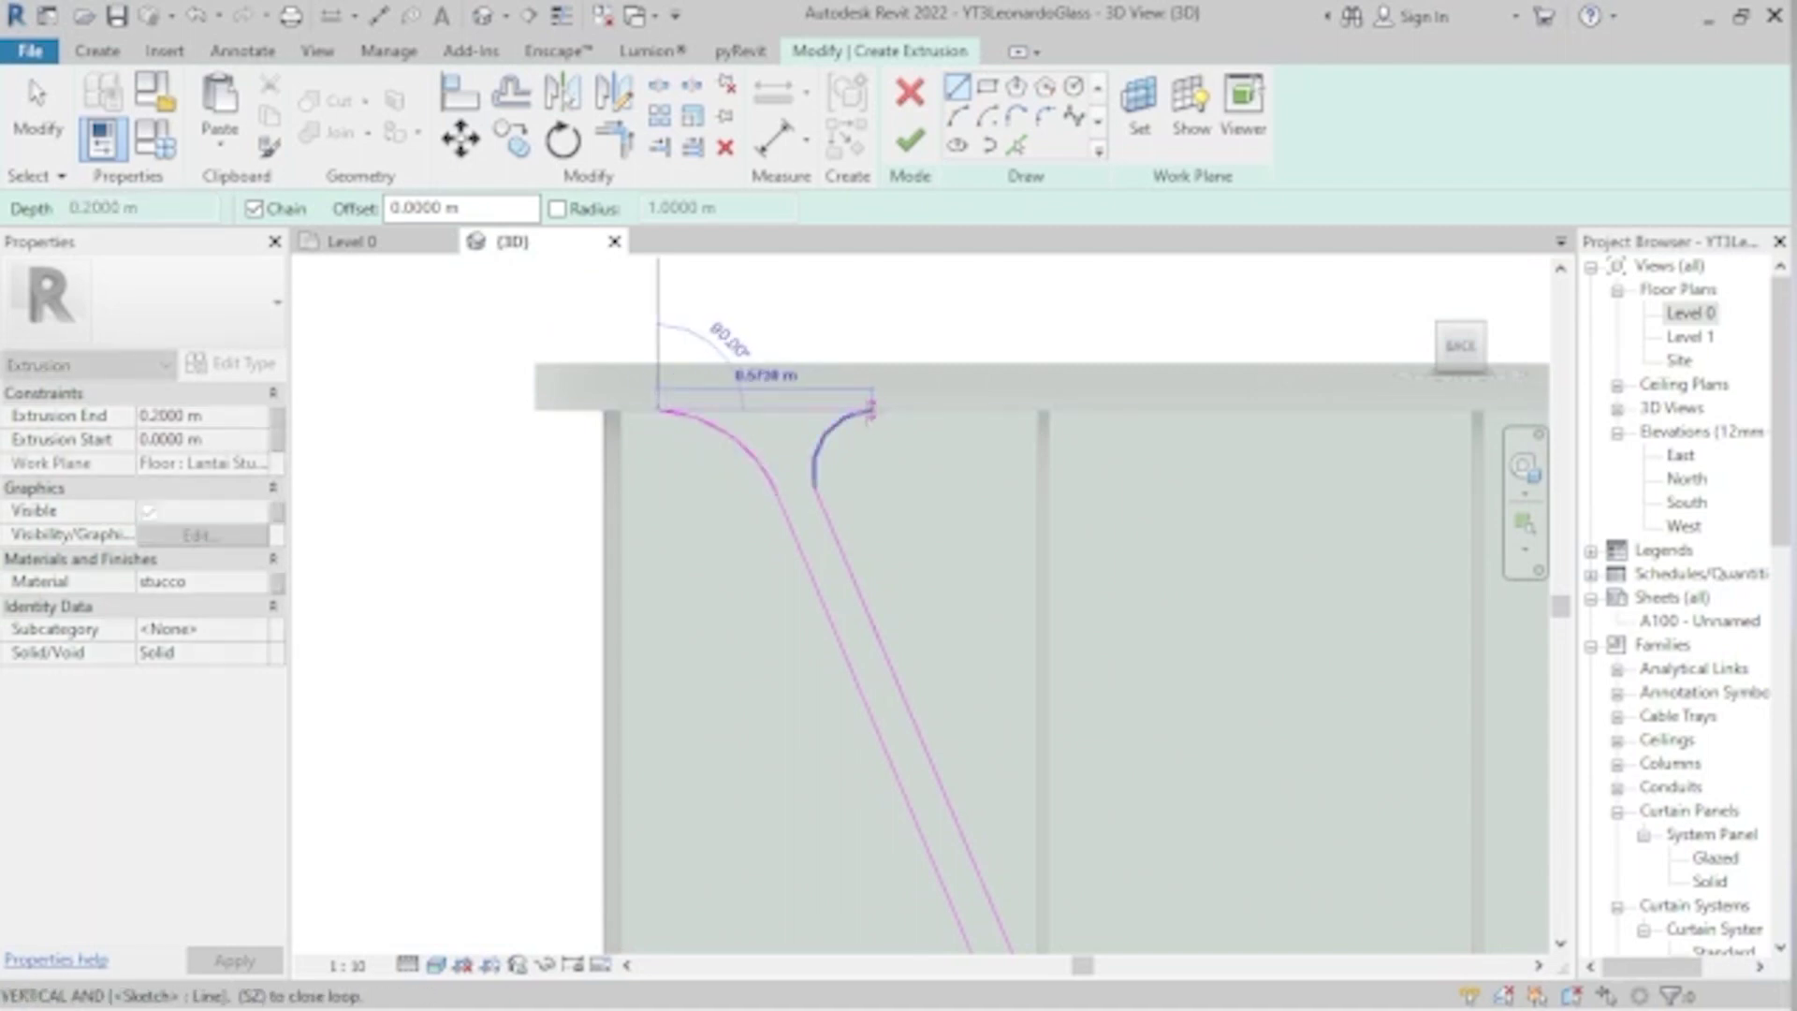
click(873, 409)
scroll(936, 608, down, 3)
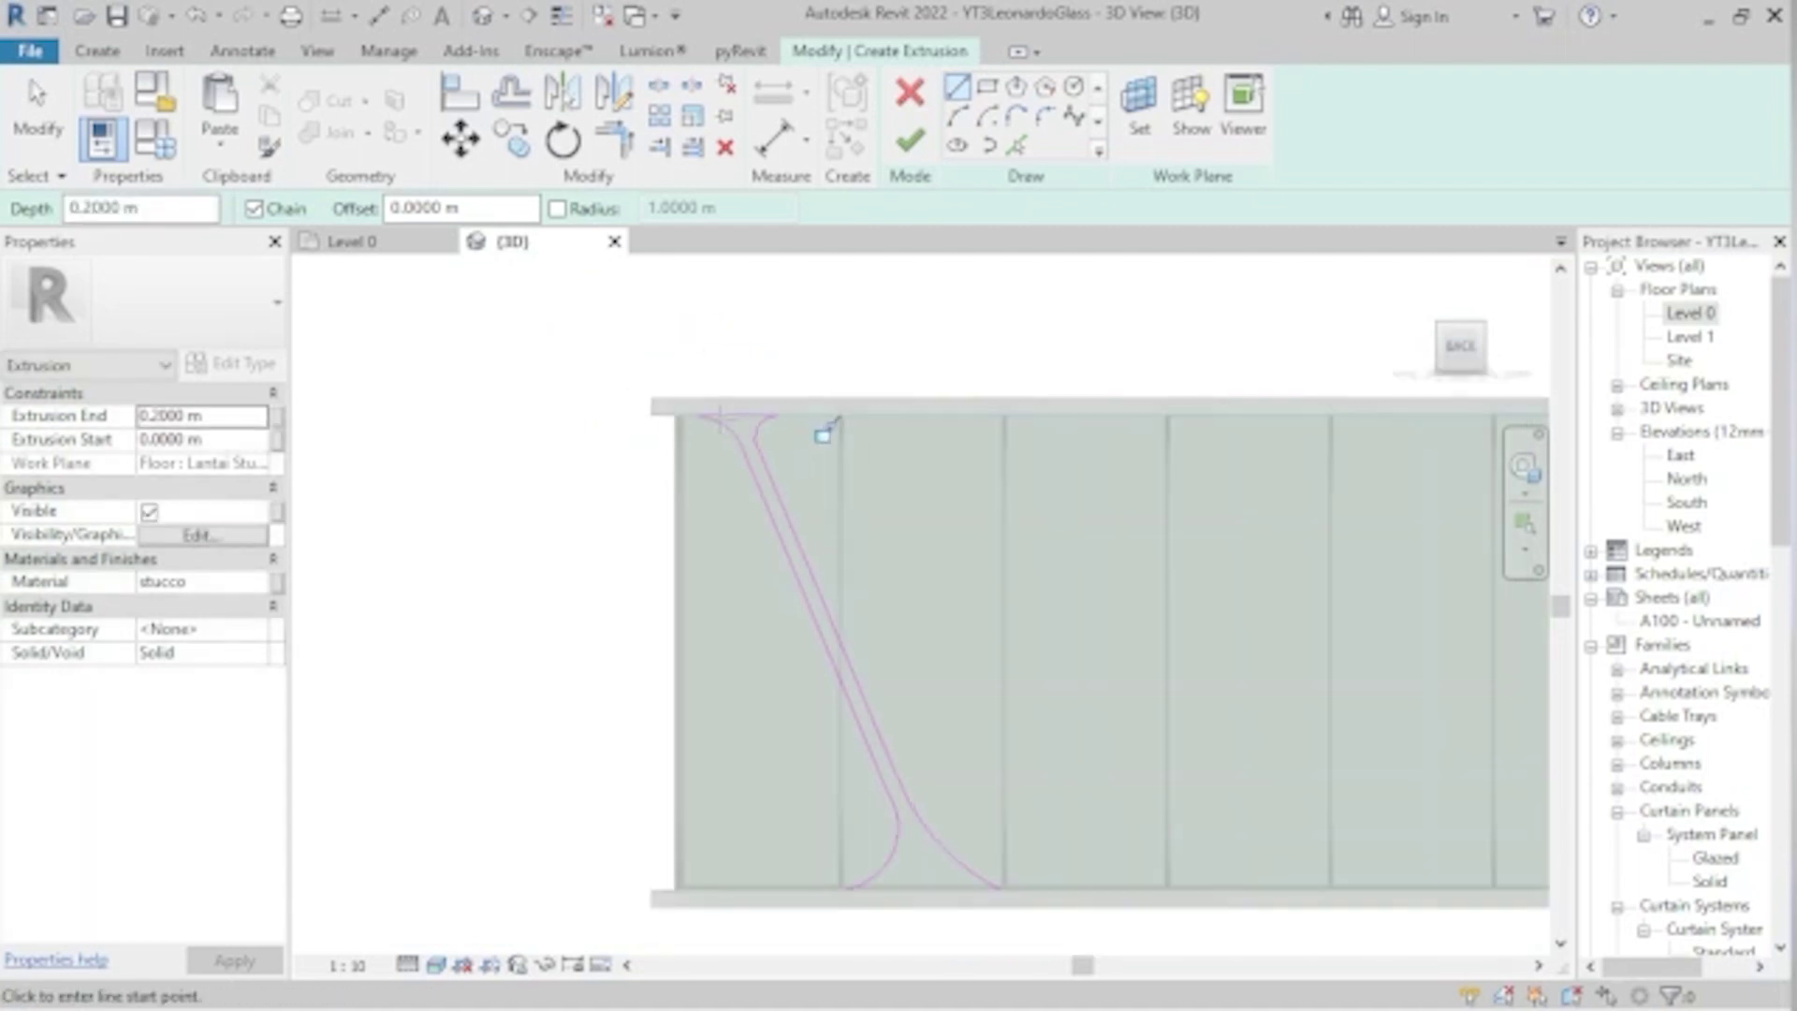
scroll(734, 692, up, 3)
scroll(735, 692, up, 2)
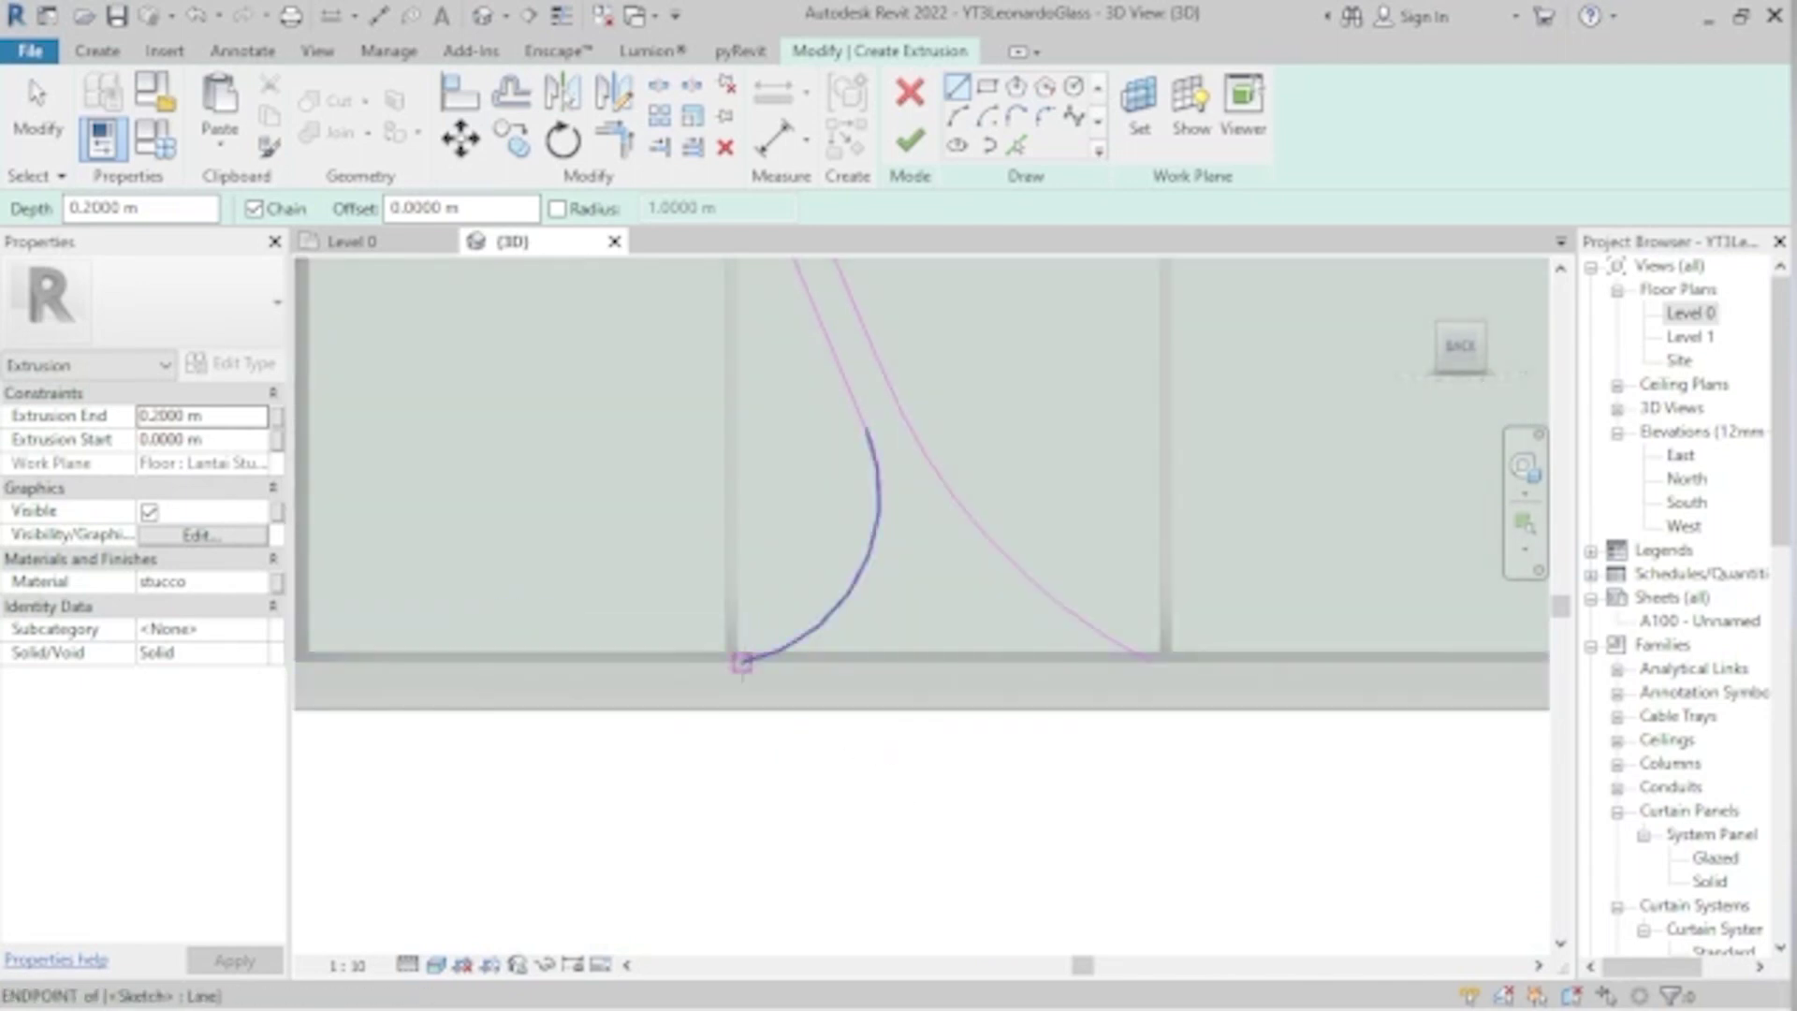
- Close the stroke profile with a line along the floor edge and reframe the wall
click(742, 658)
click(1191, 660)
key(Escape)
key(Escape)
scroll(655, 681, down, 3)
scroll(658, 681, down, 1)
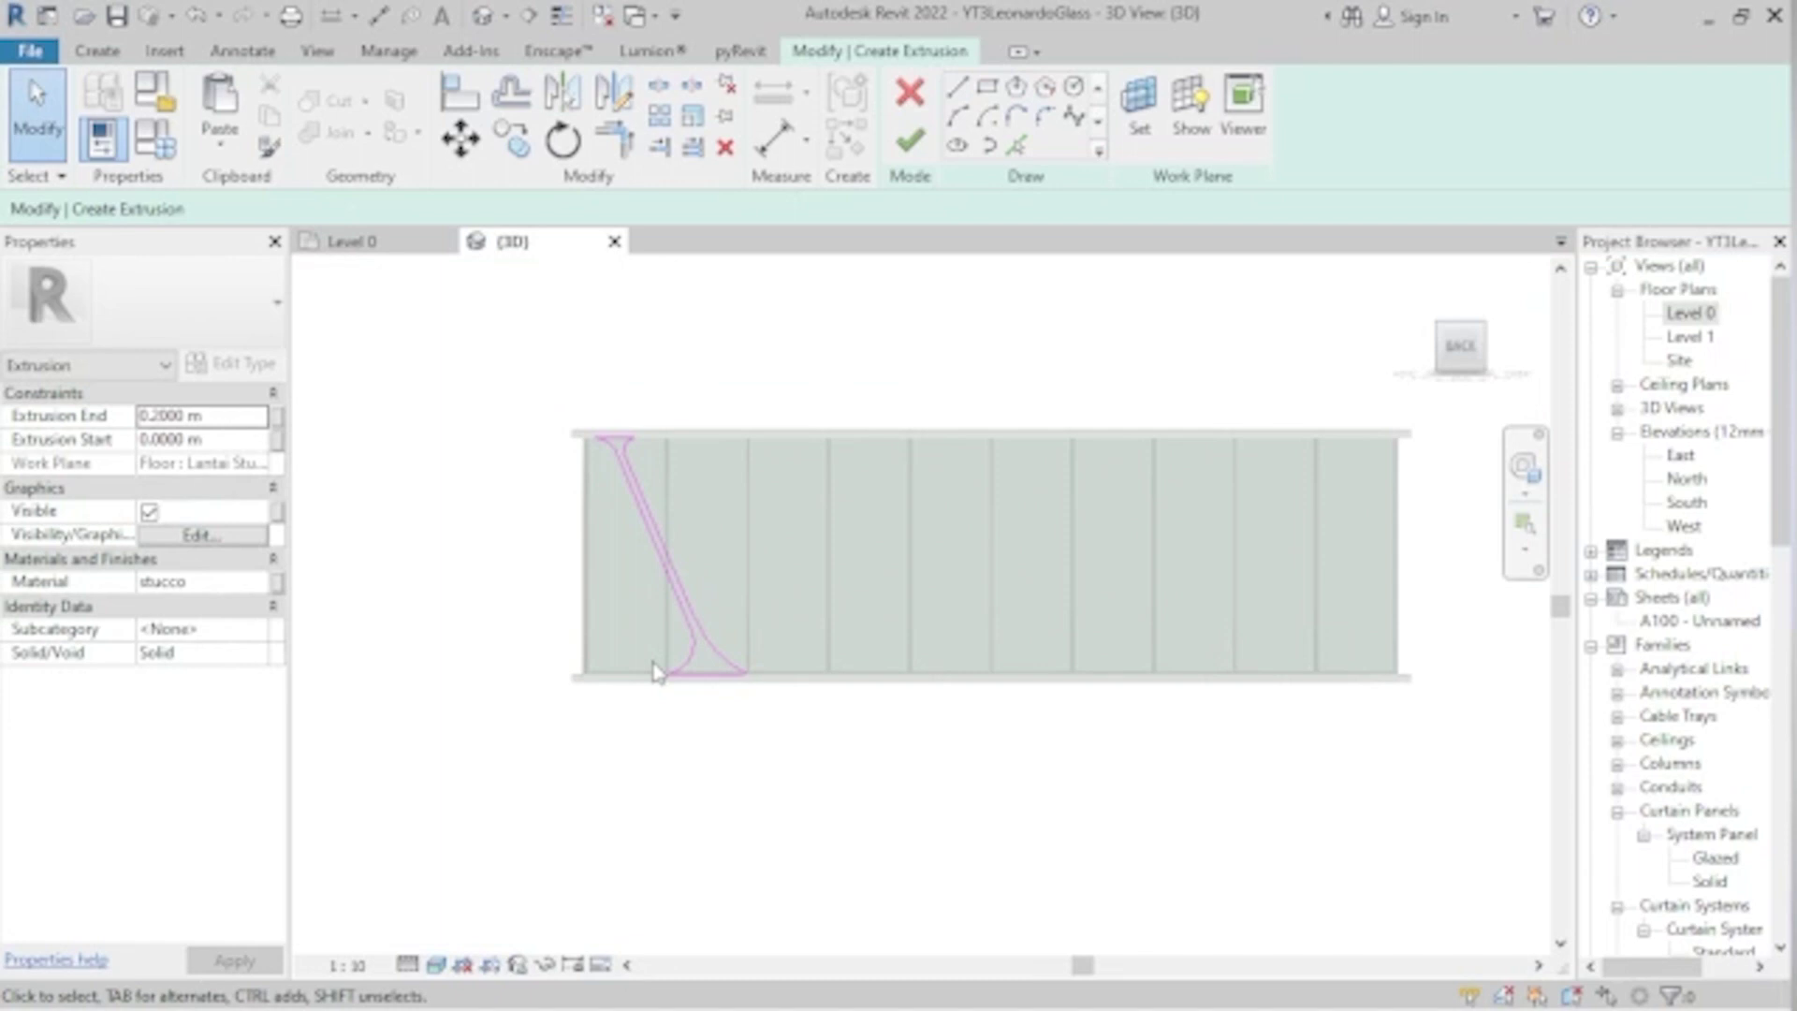
middle_drag(847, 762, 786, 779)
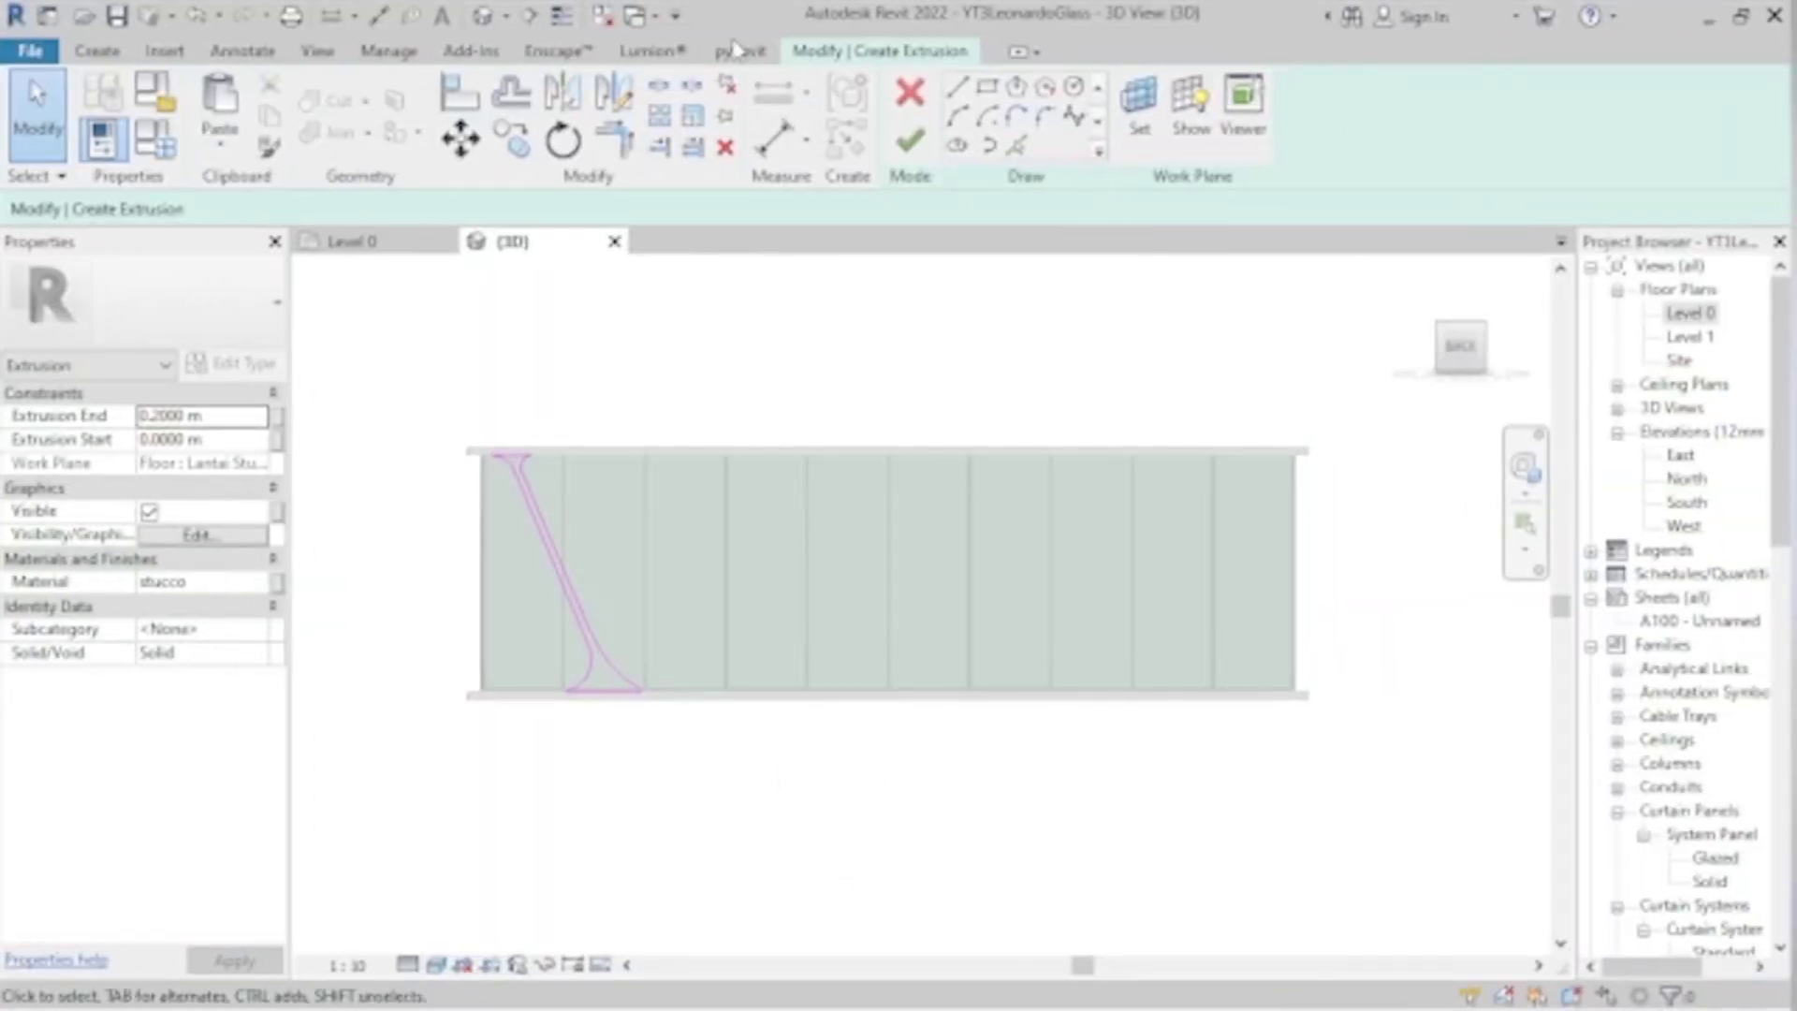
- Sketch three straight strokes of the next letter meeting near the wall's middle
click(955, 93)
scroll(866, 737, up, 2)
scroll(842, 627, down, 1)
click(804, 680)
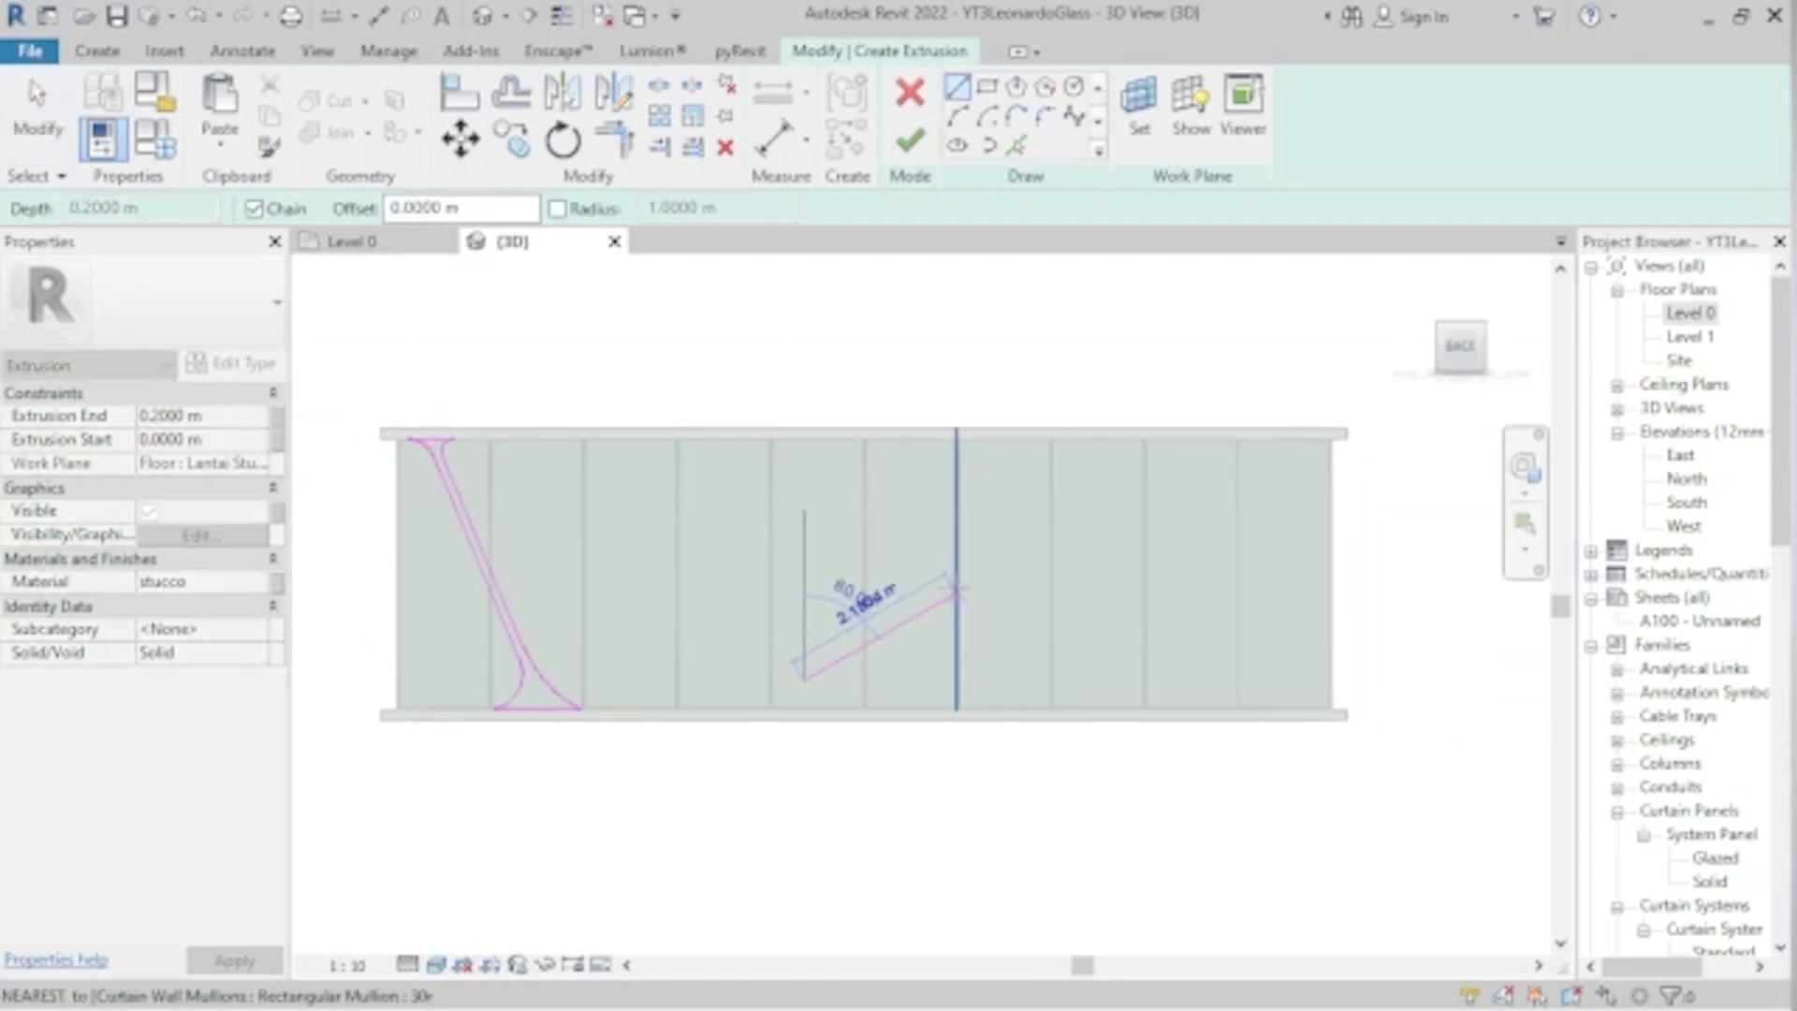
click(891, 579)
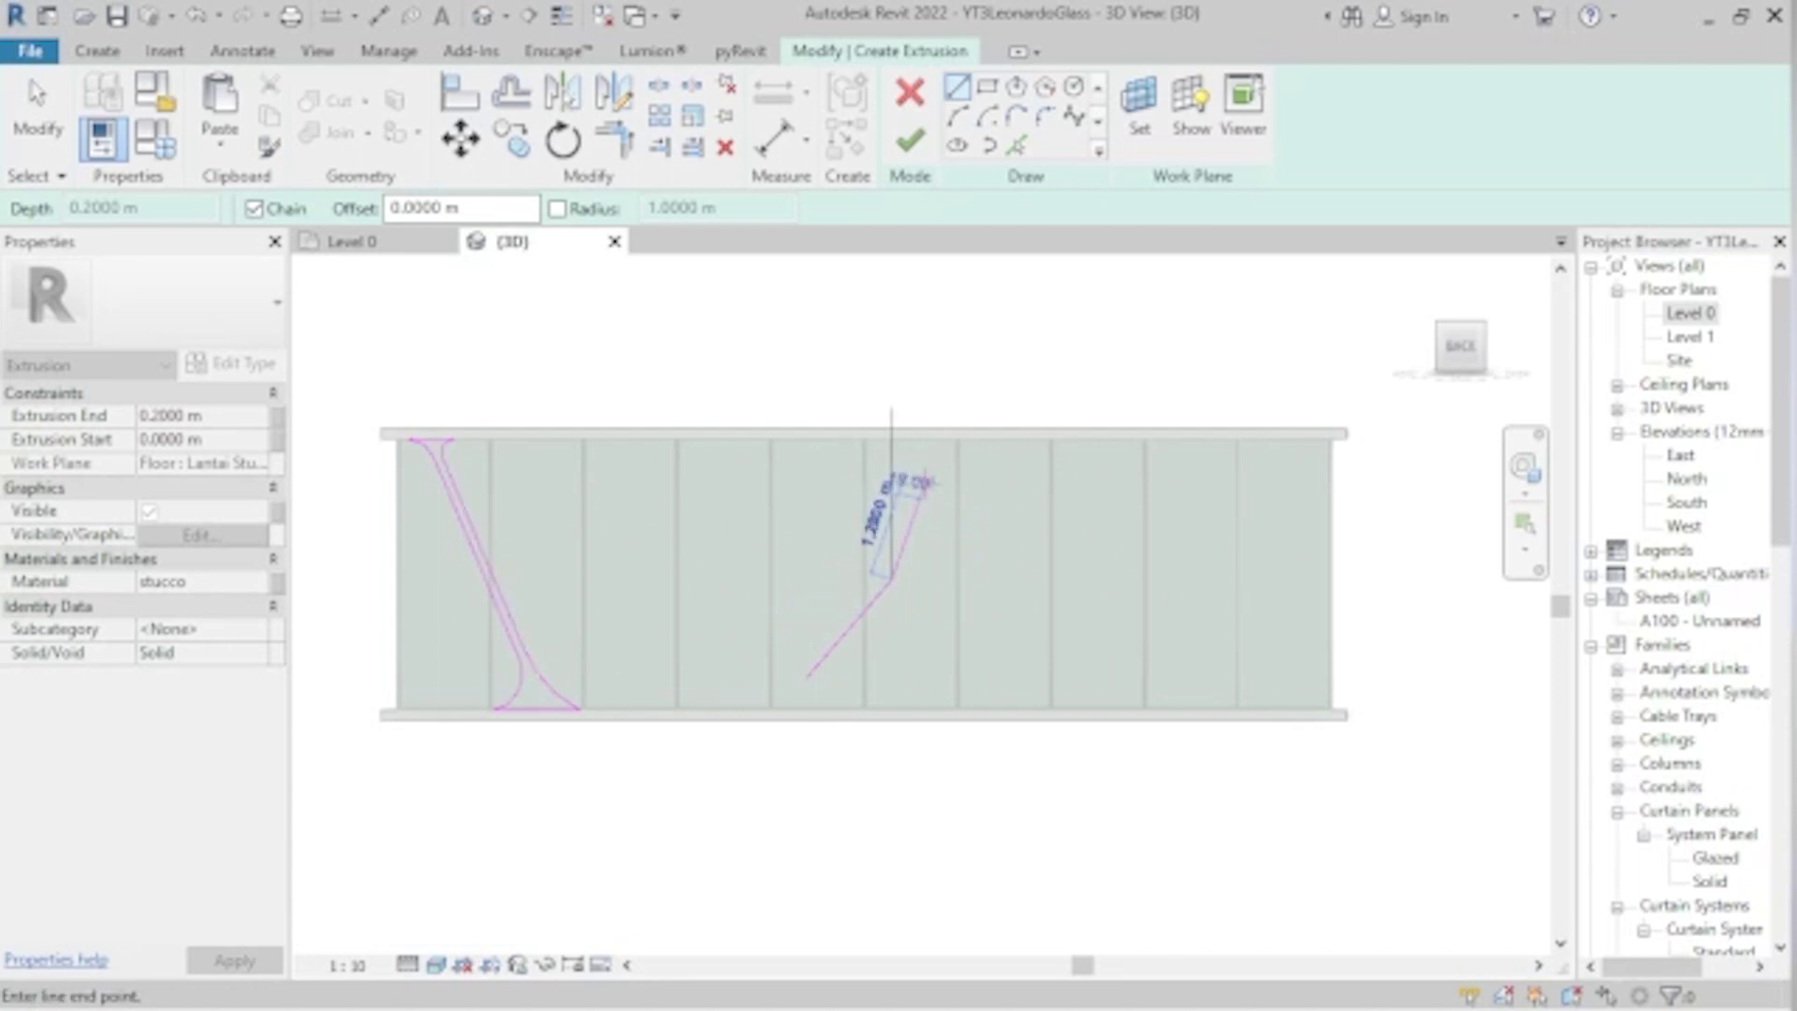
click(923, 477)
key(Escape)
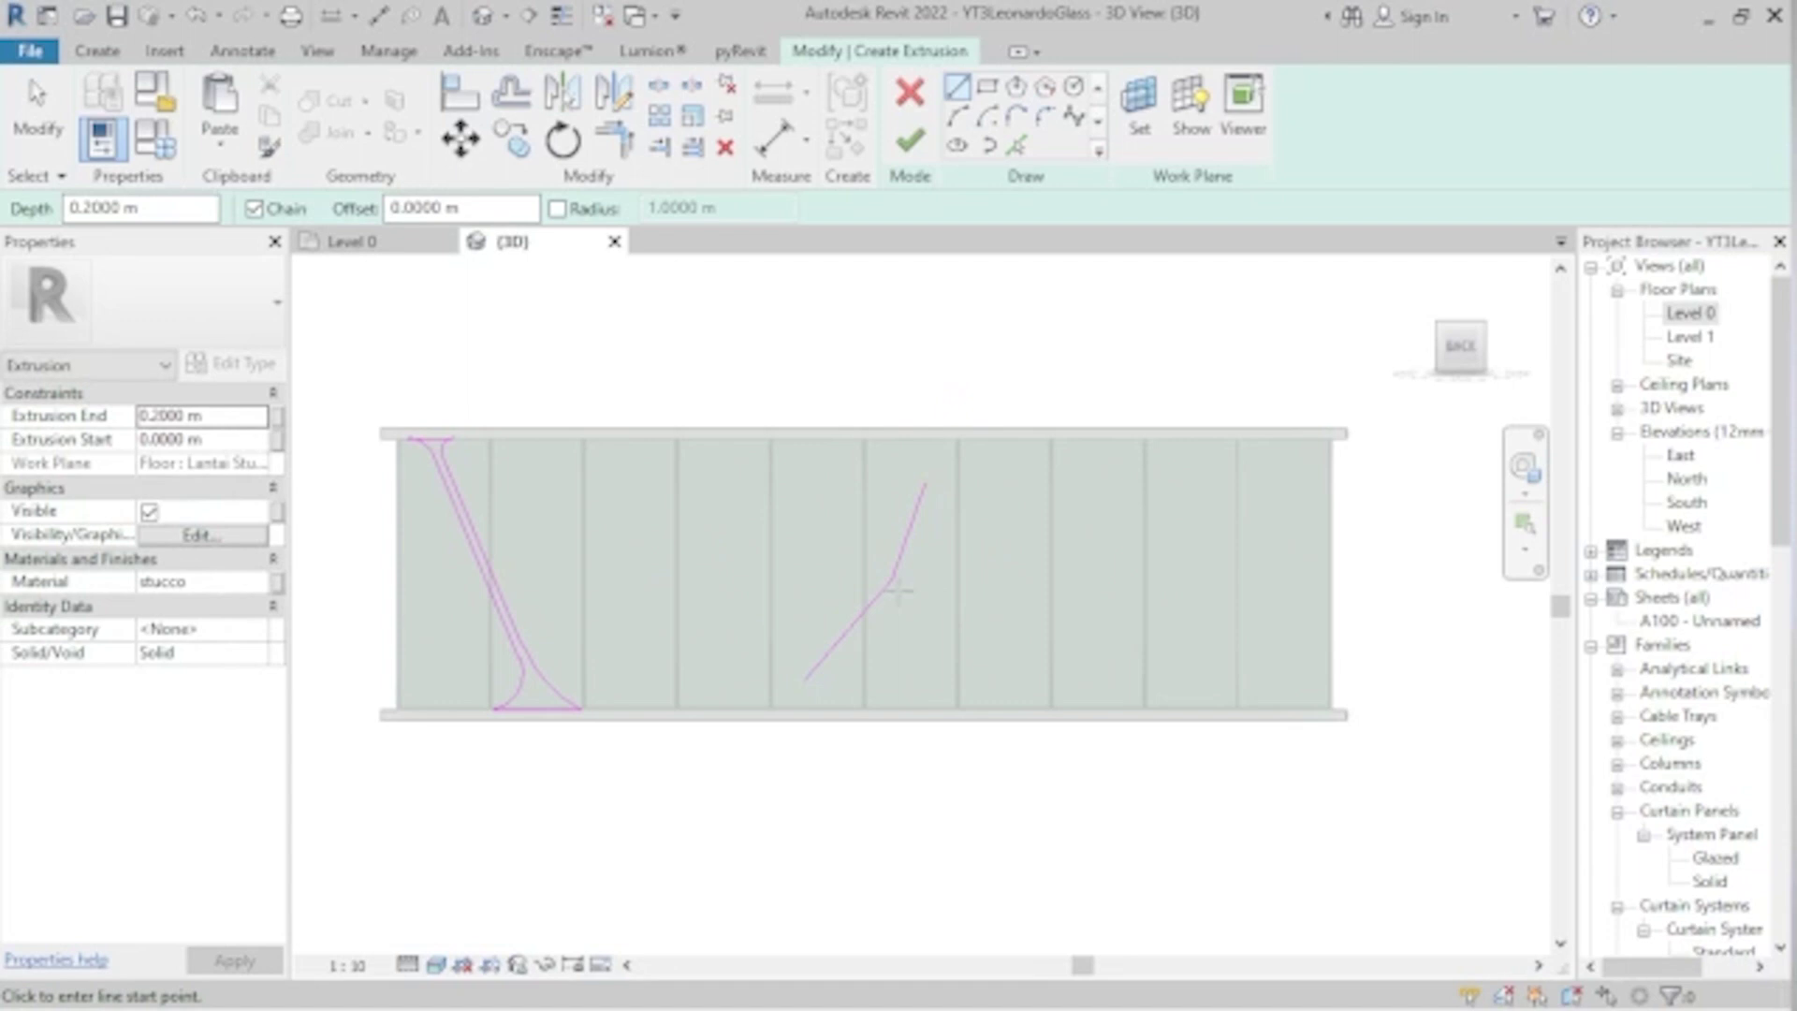
click(901, 578)
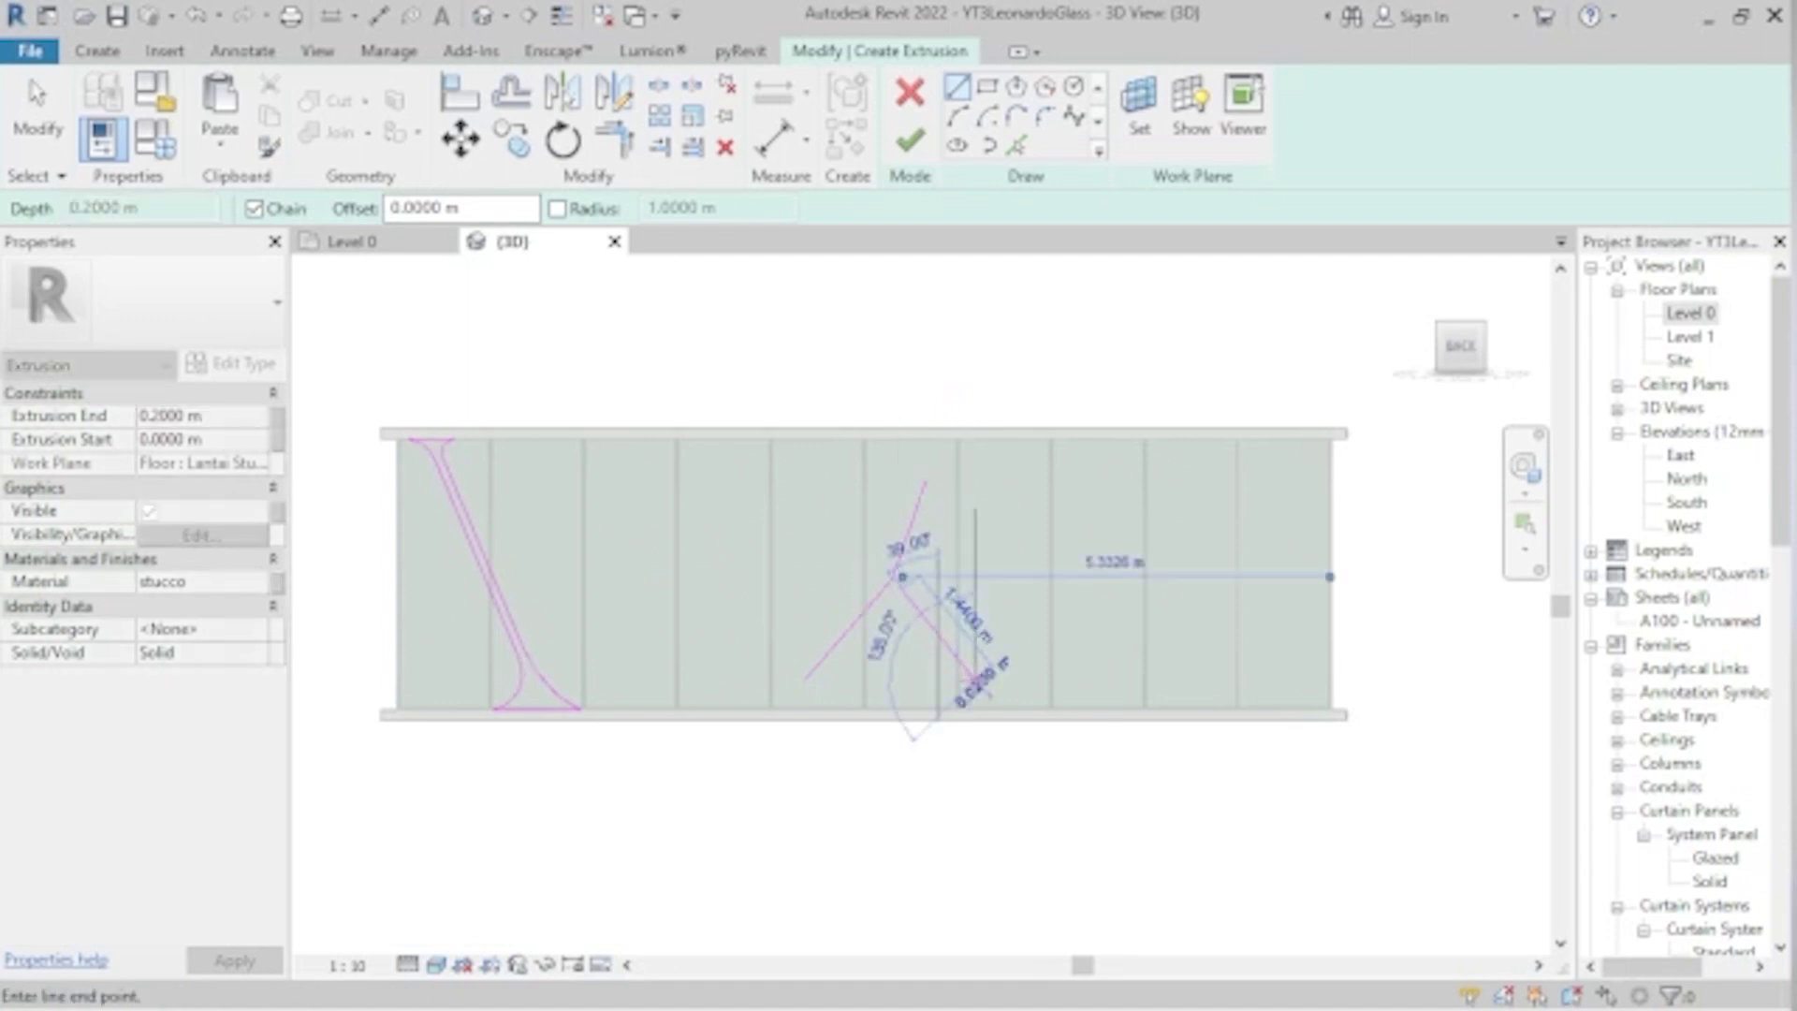
key(Escape)
key(Escape)
- Drag the stroke endpoints to new angles and centre the view on the new letter
scroll(936, 571, up, 3)
click(964, 482)
drag(1003, 381, 756, 791)
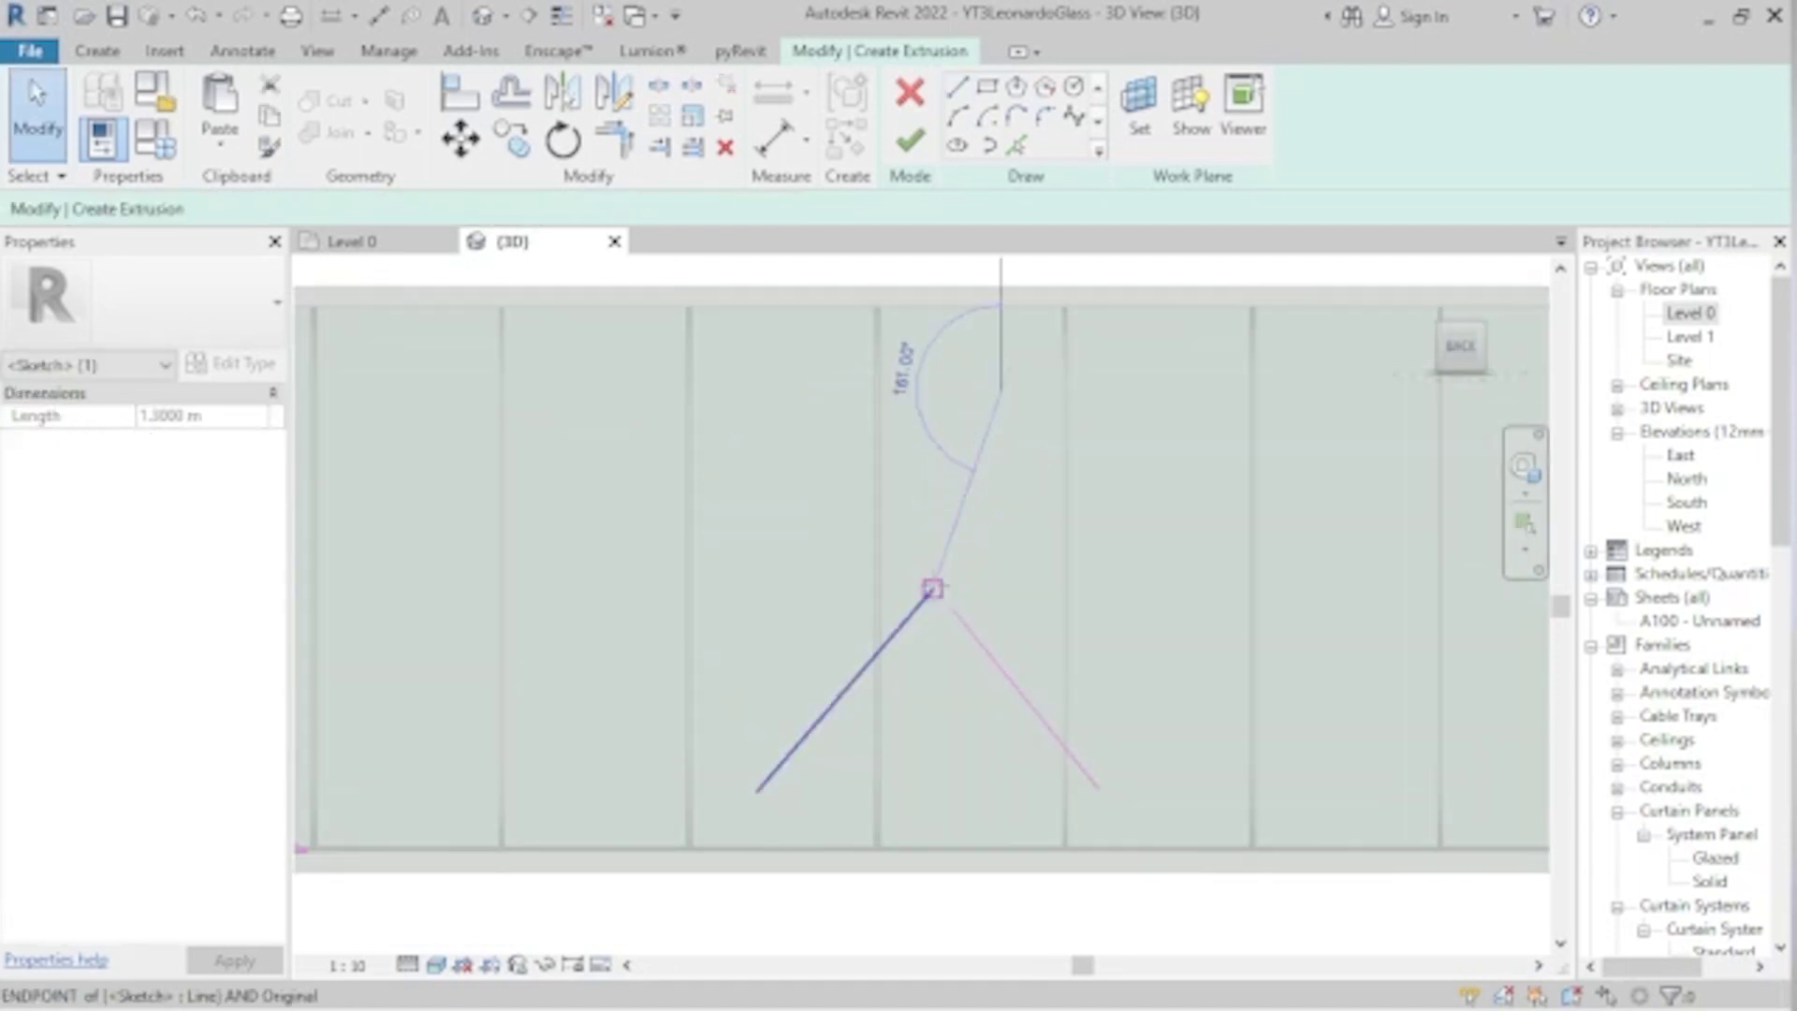
click(932, 588)
drag(943, 557, 921, 599)
click(926, 610)
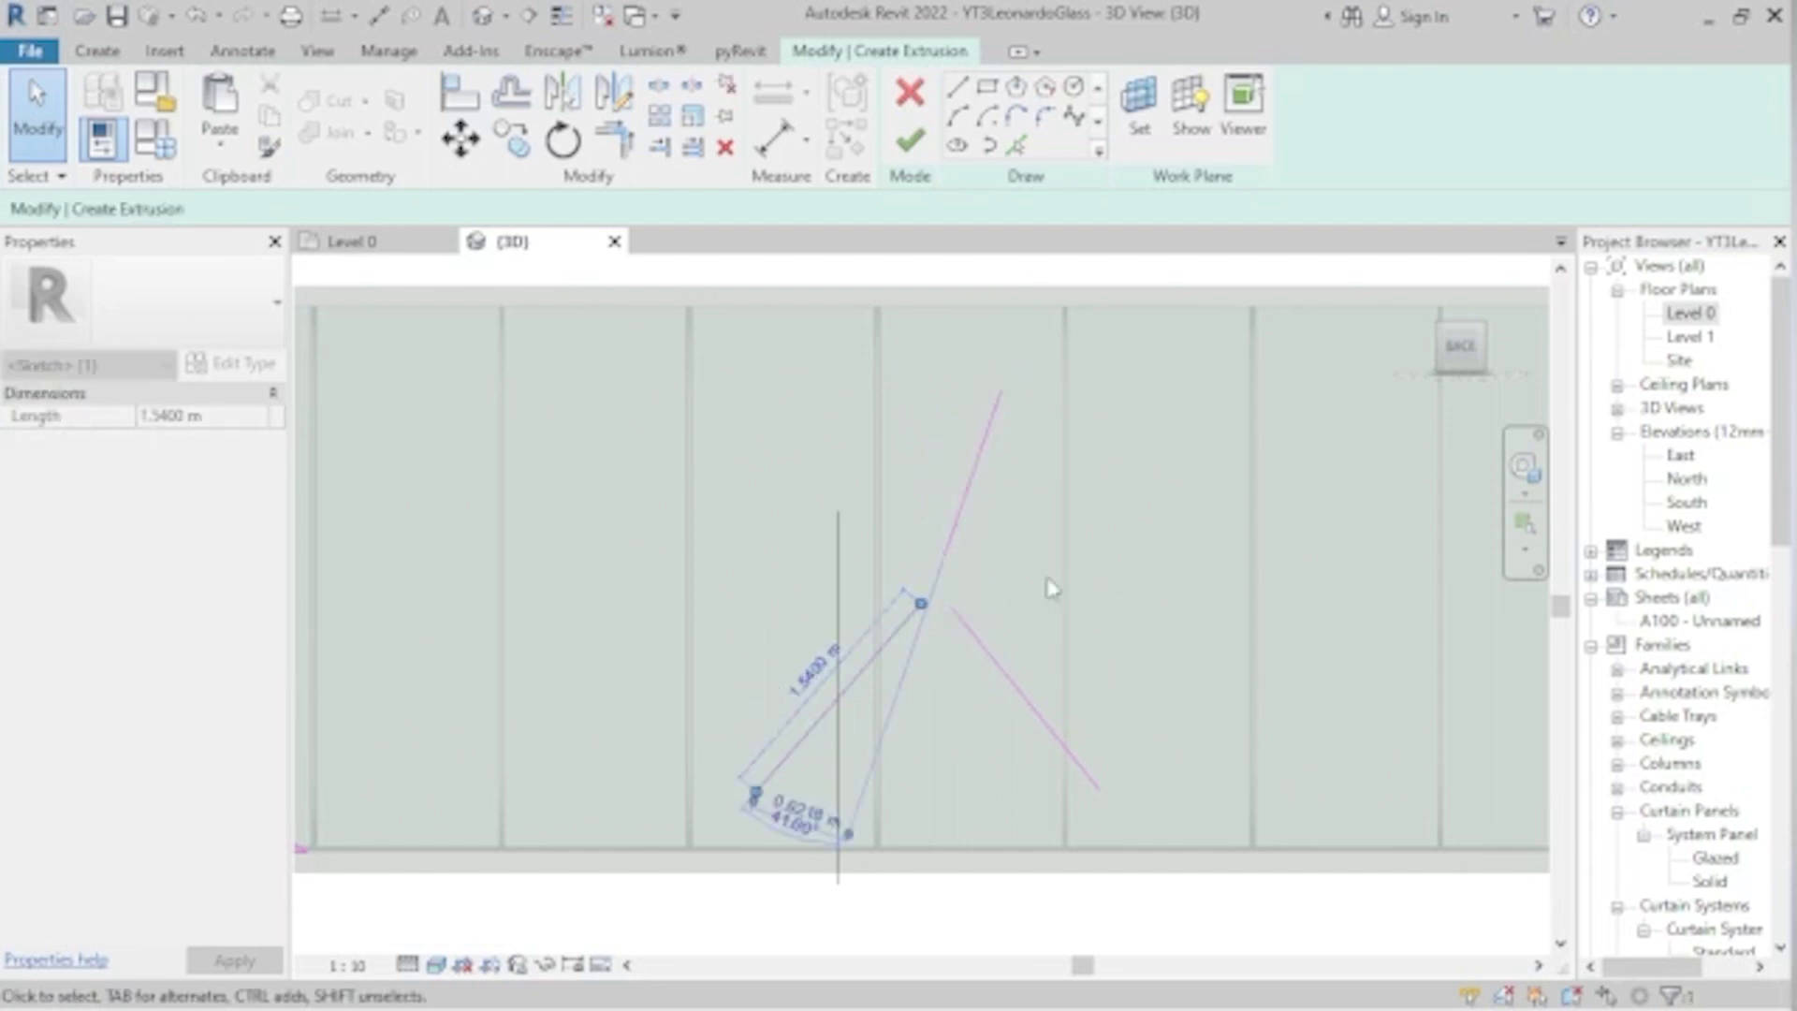
click(1011, 593)
middle_drag(1011, 593, 1123, 453)
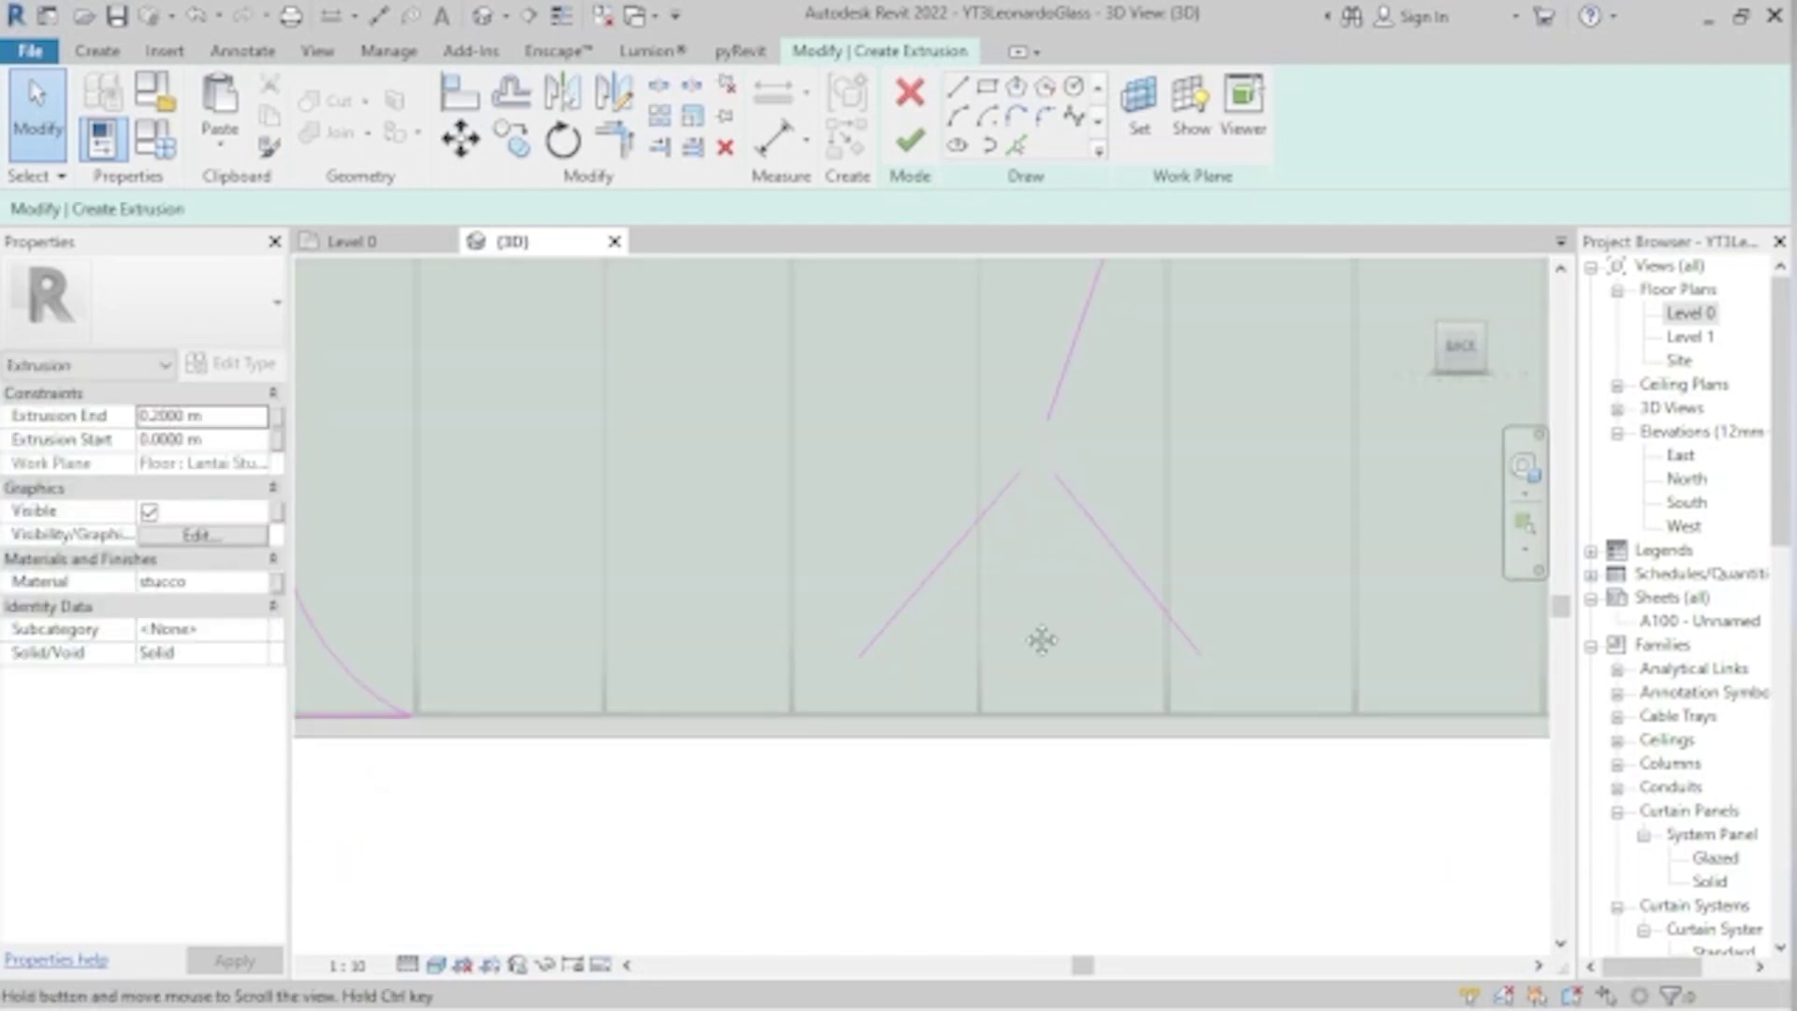
middle_drag(1042, 635, 1006, 696)
key(f)
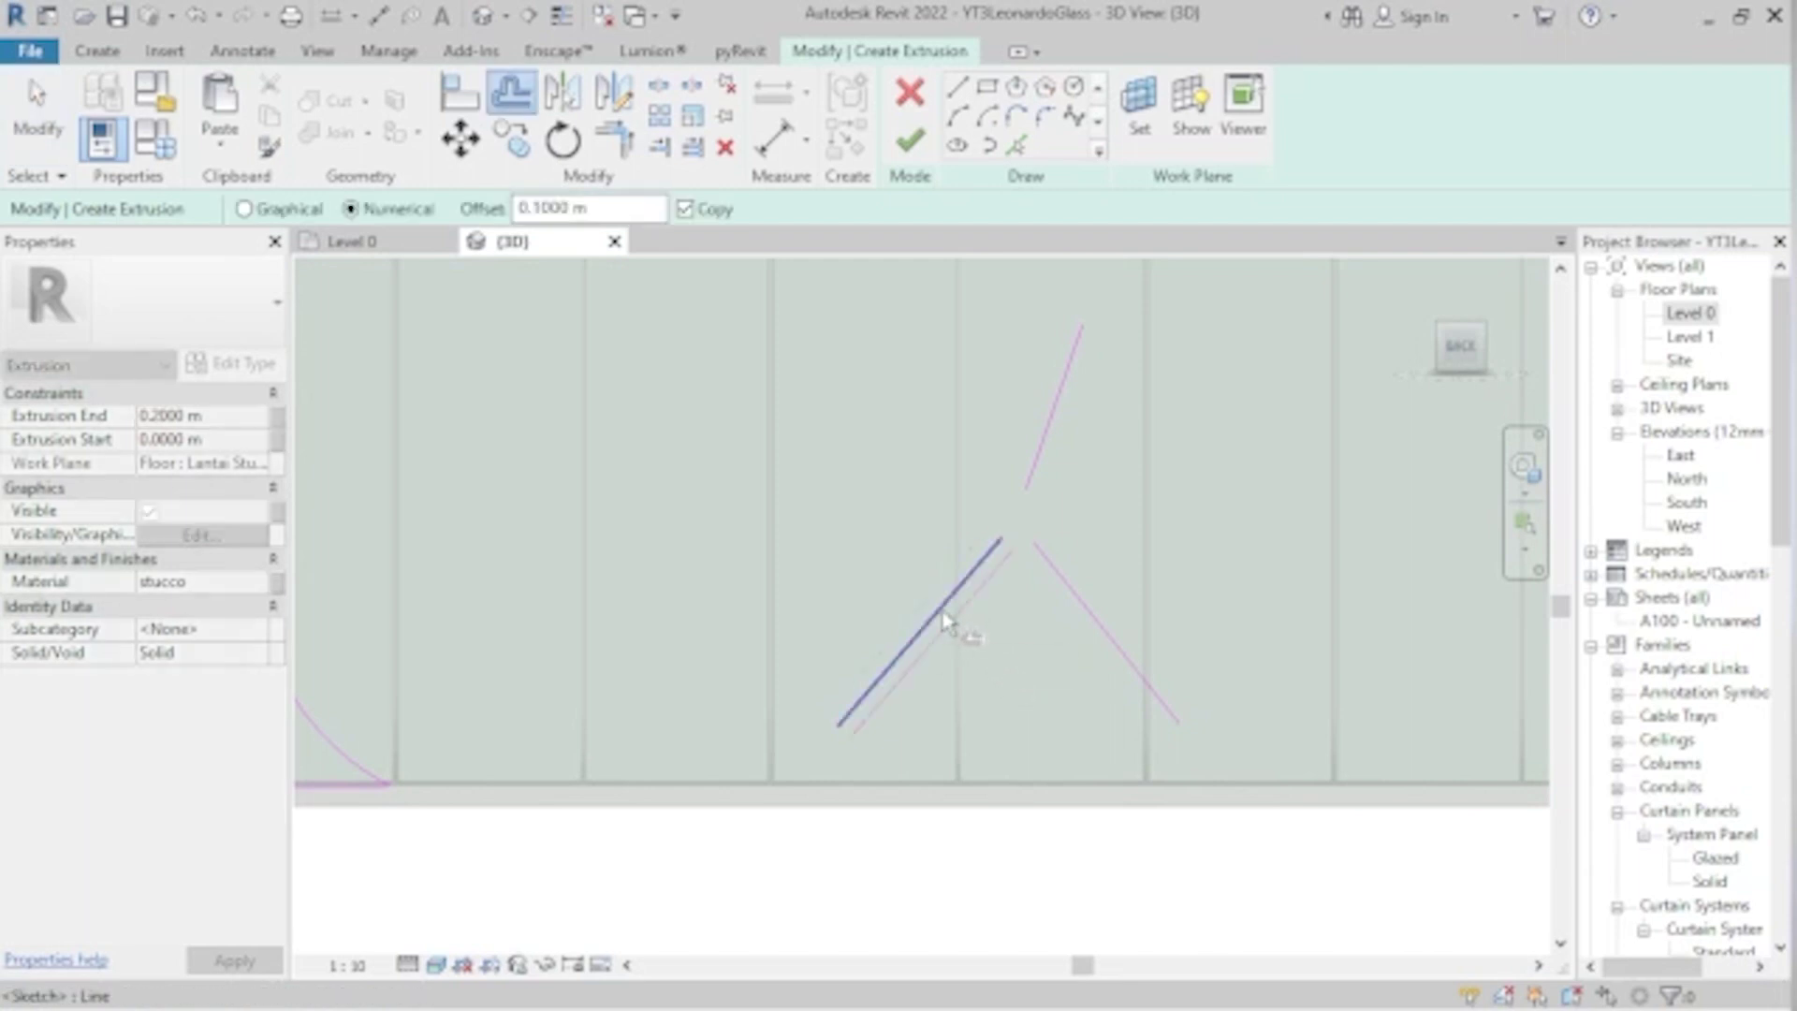
- Offset parallel copies of the lower-left and upper strokes to thicken them
click(943, 619)
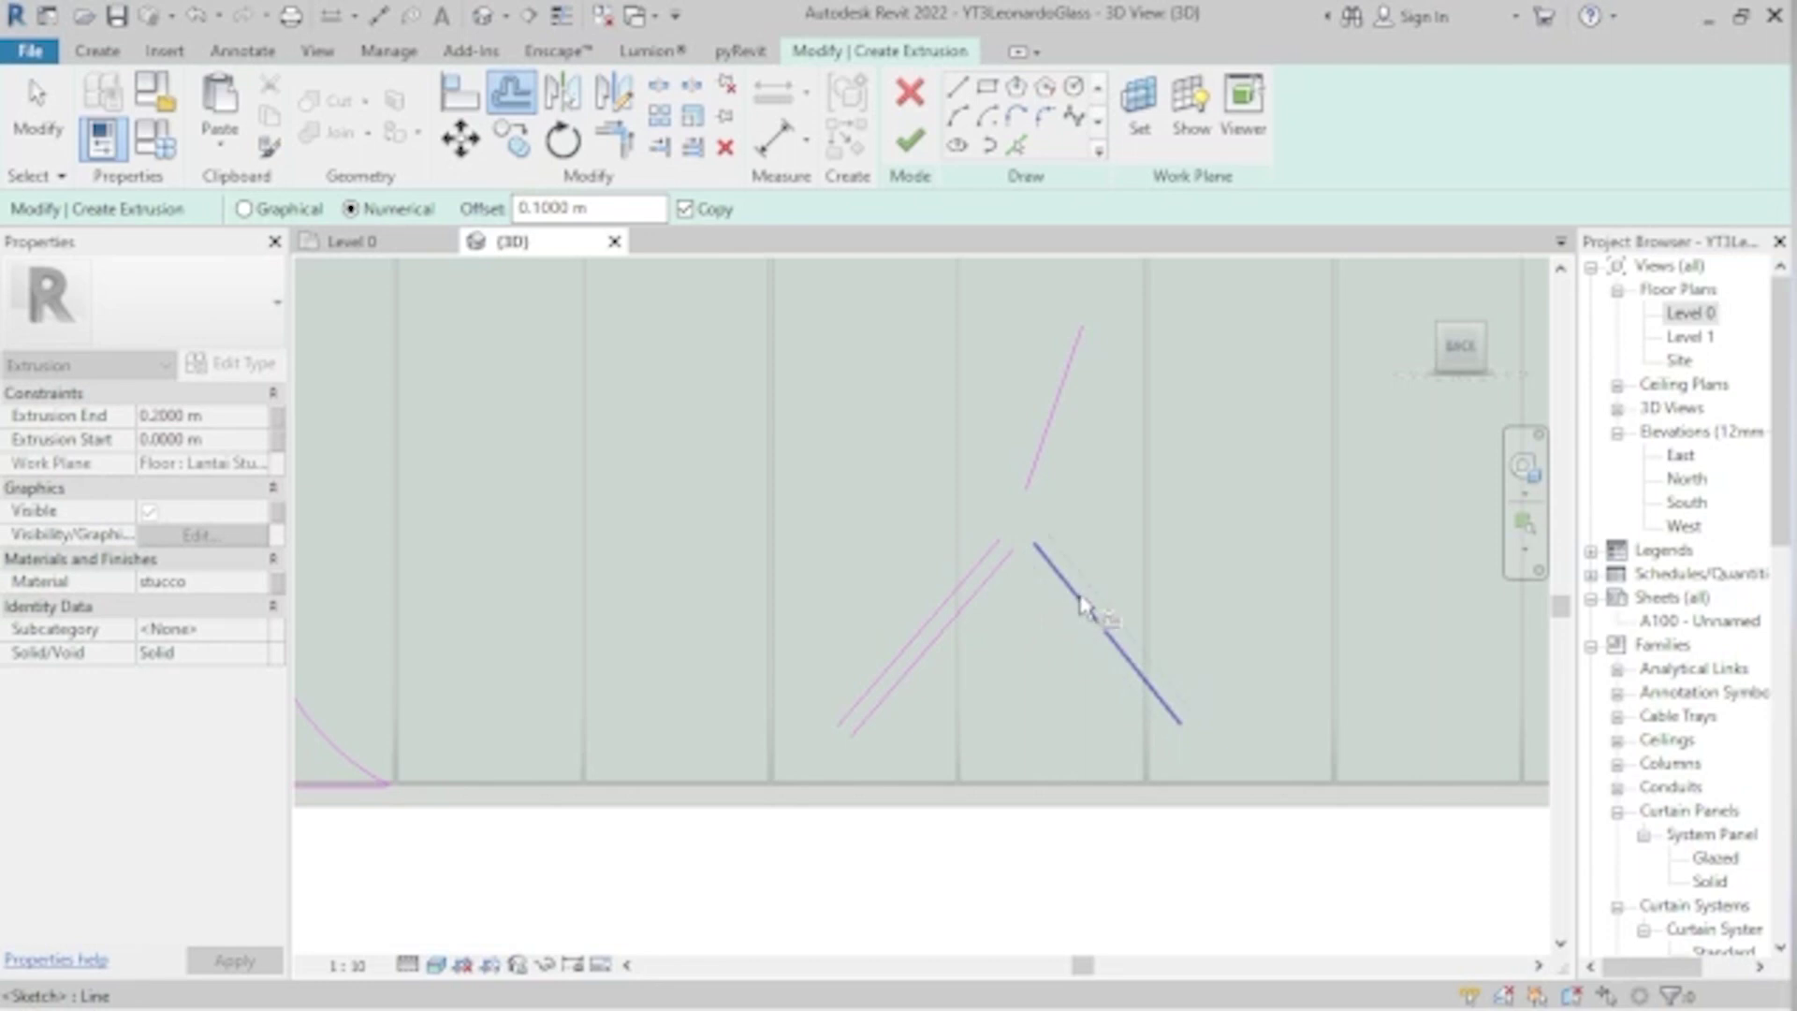
click(1042, 465)
scroll(964, 627, down, 2)
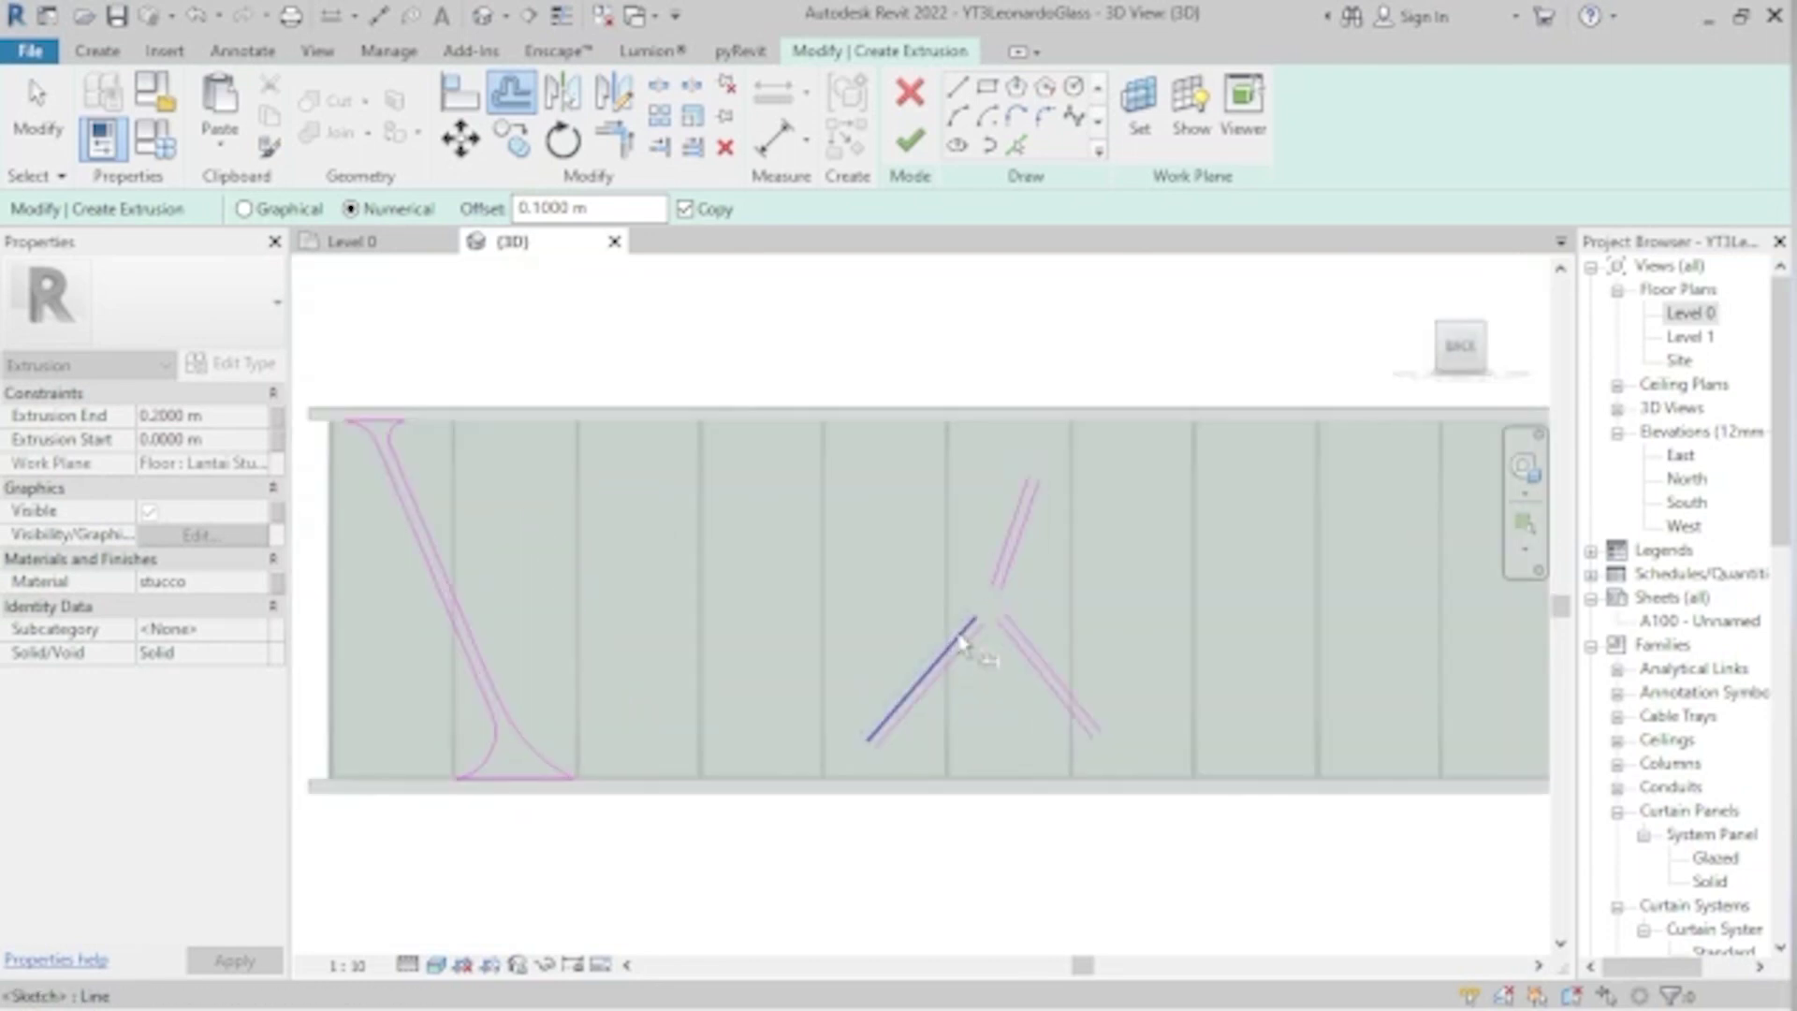
key(Escape)
- Sketch a curved serif arc at the first lower leg's foot, ending at the panel's lower corner
click(957, 116)
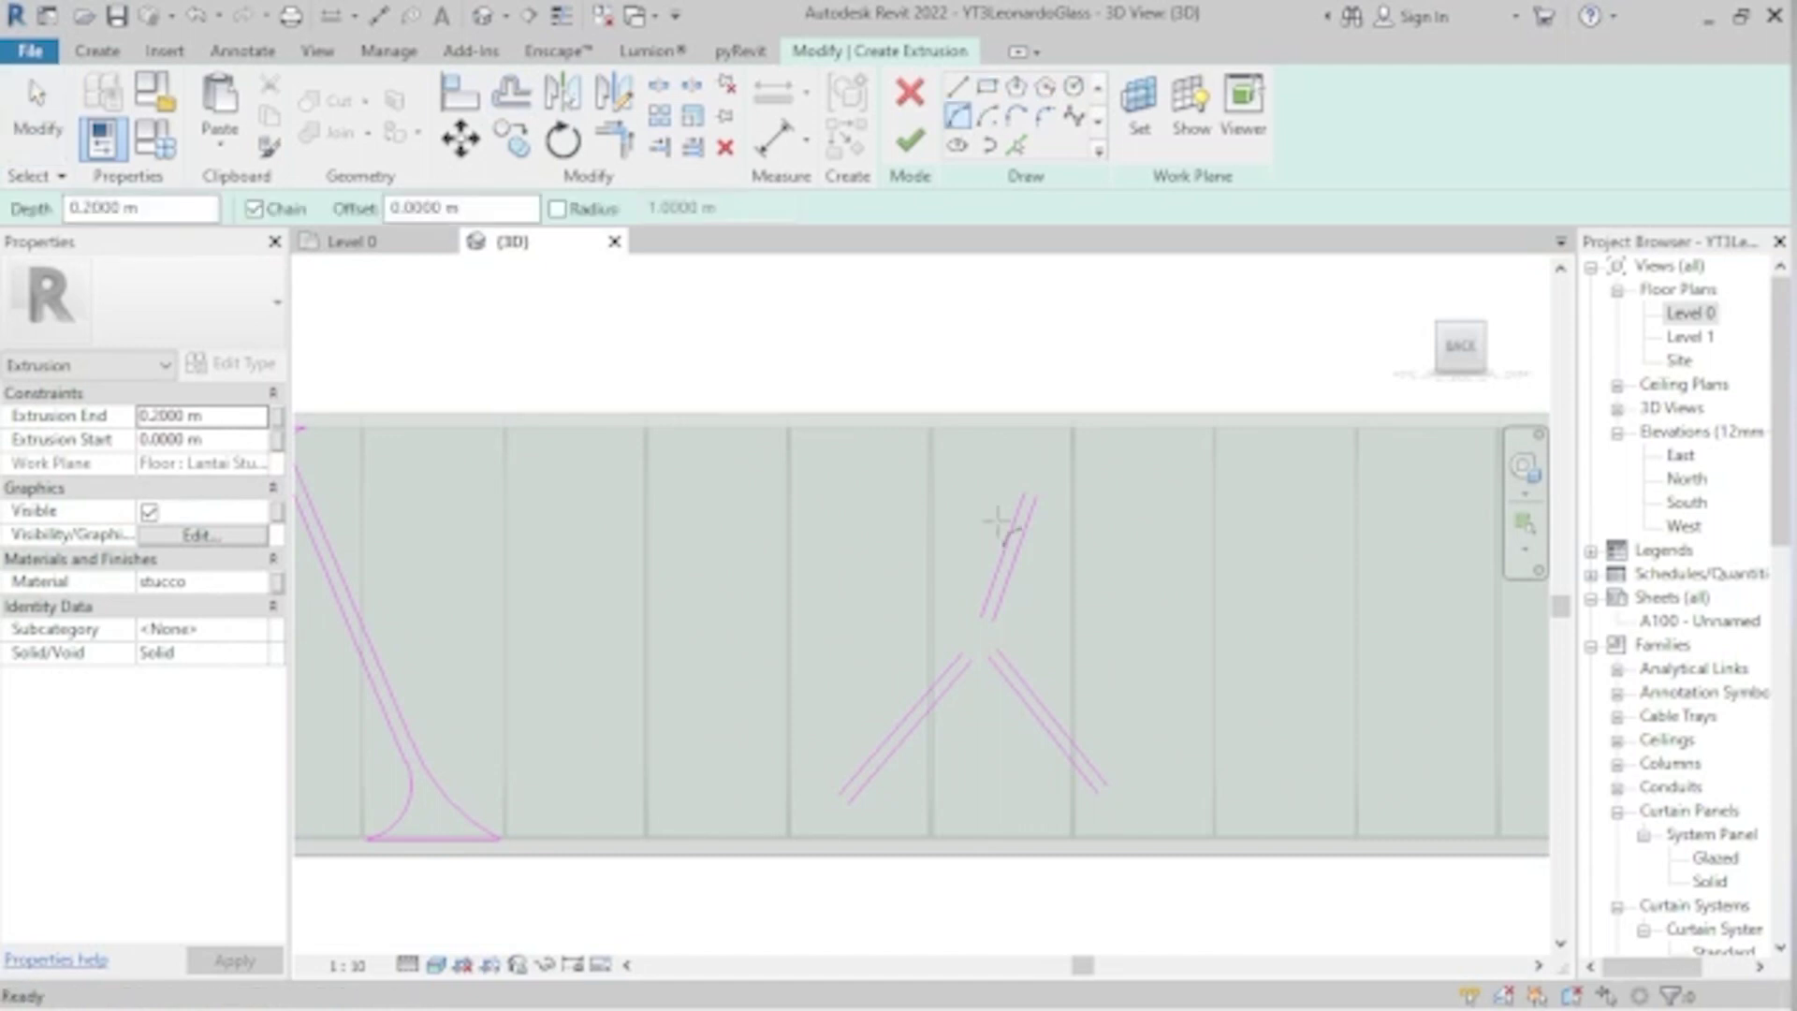
scroll(948, 646, up, 3)
click(977, 664)
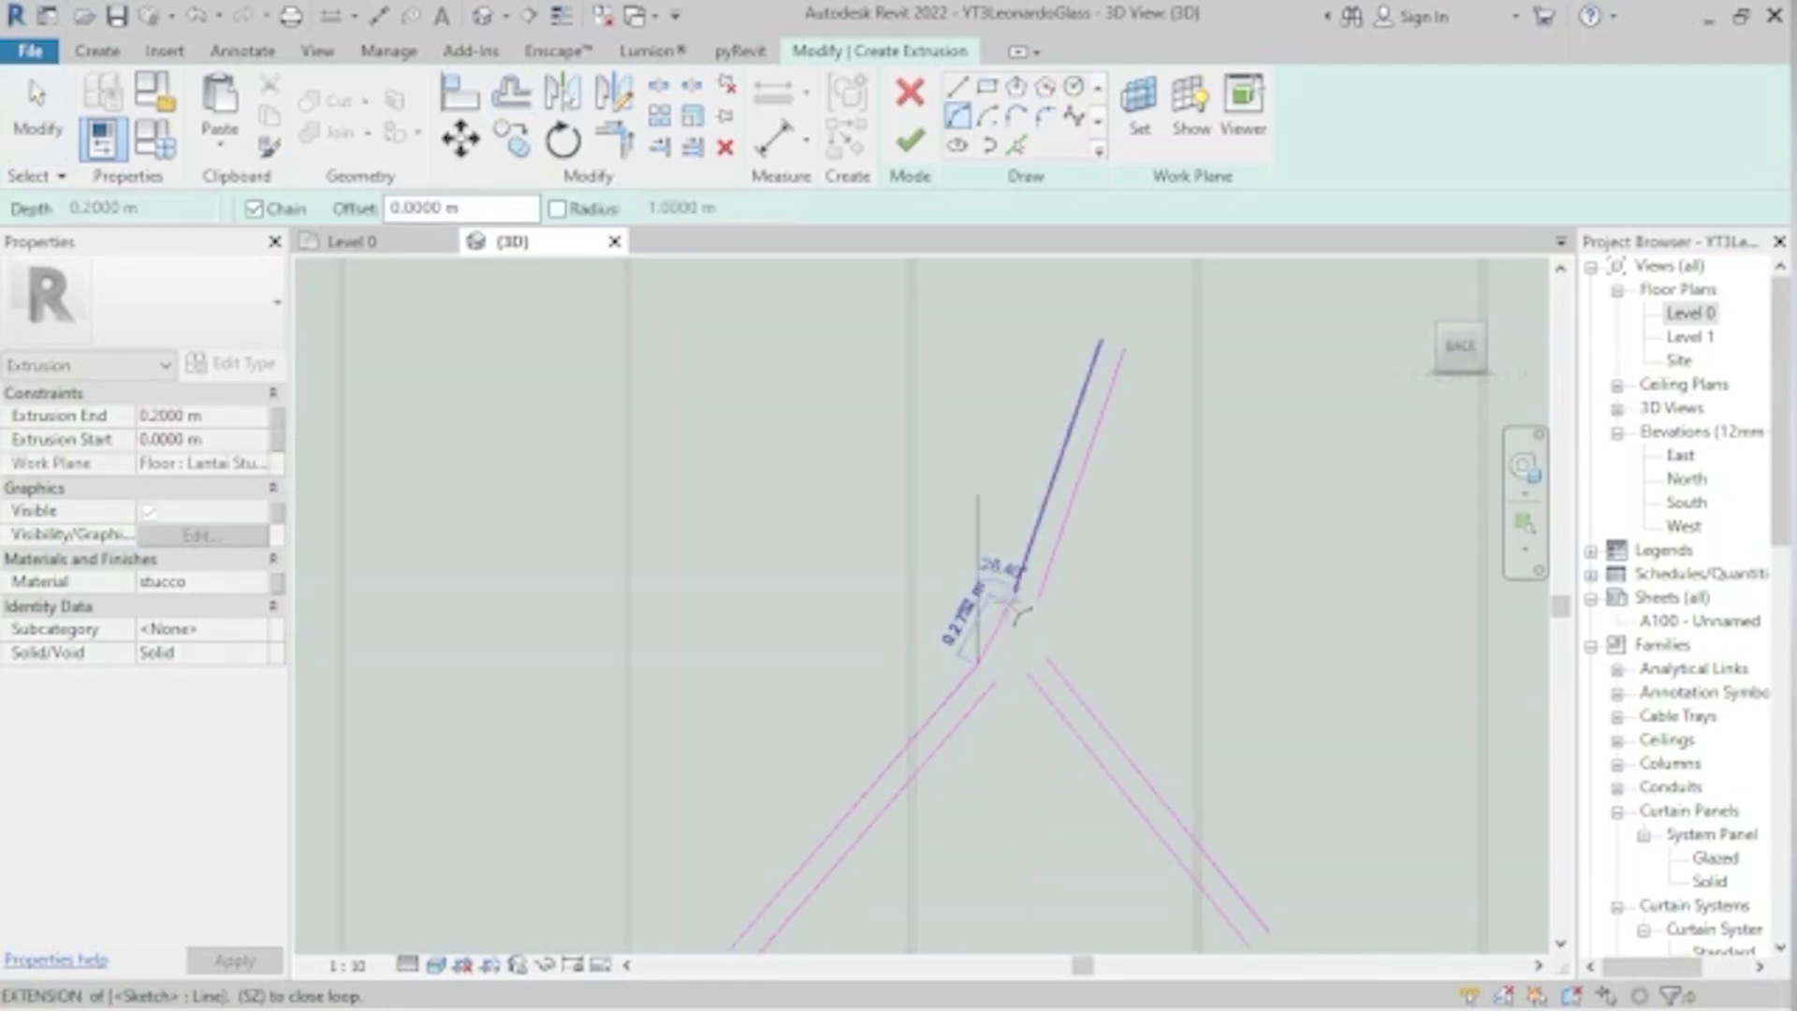
click(1016, 591)
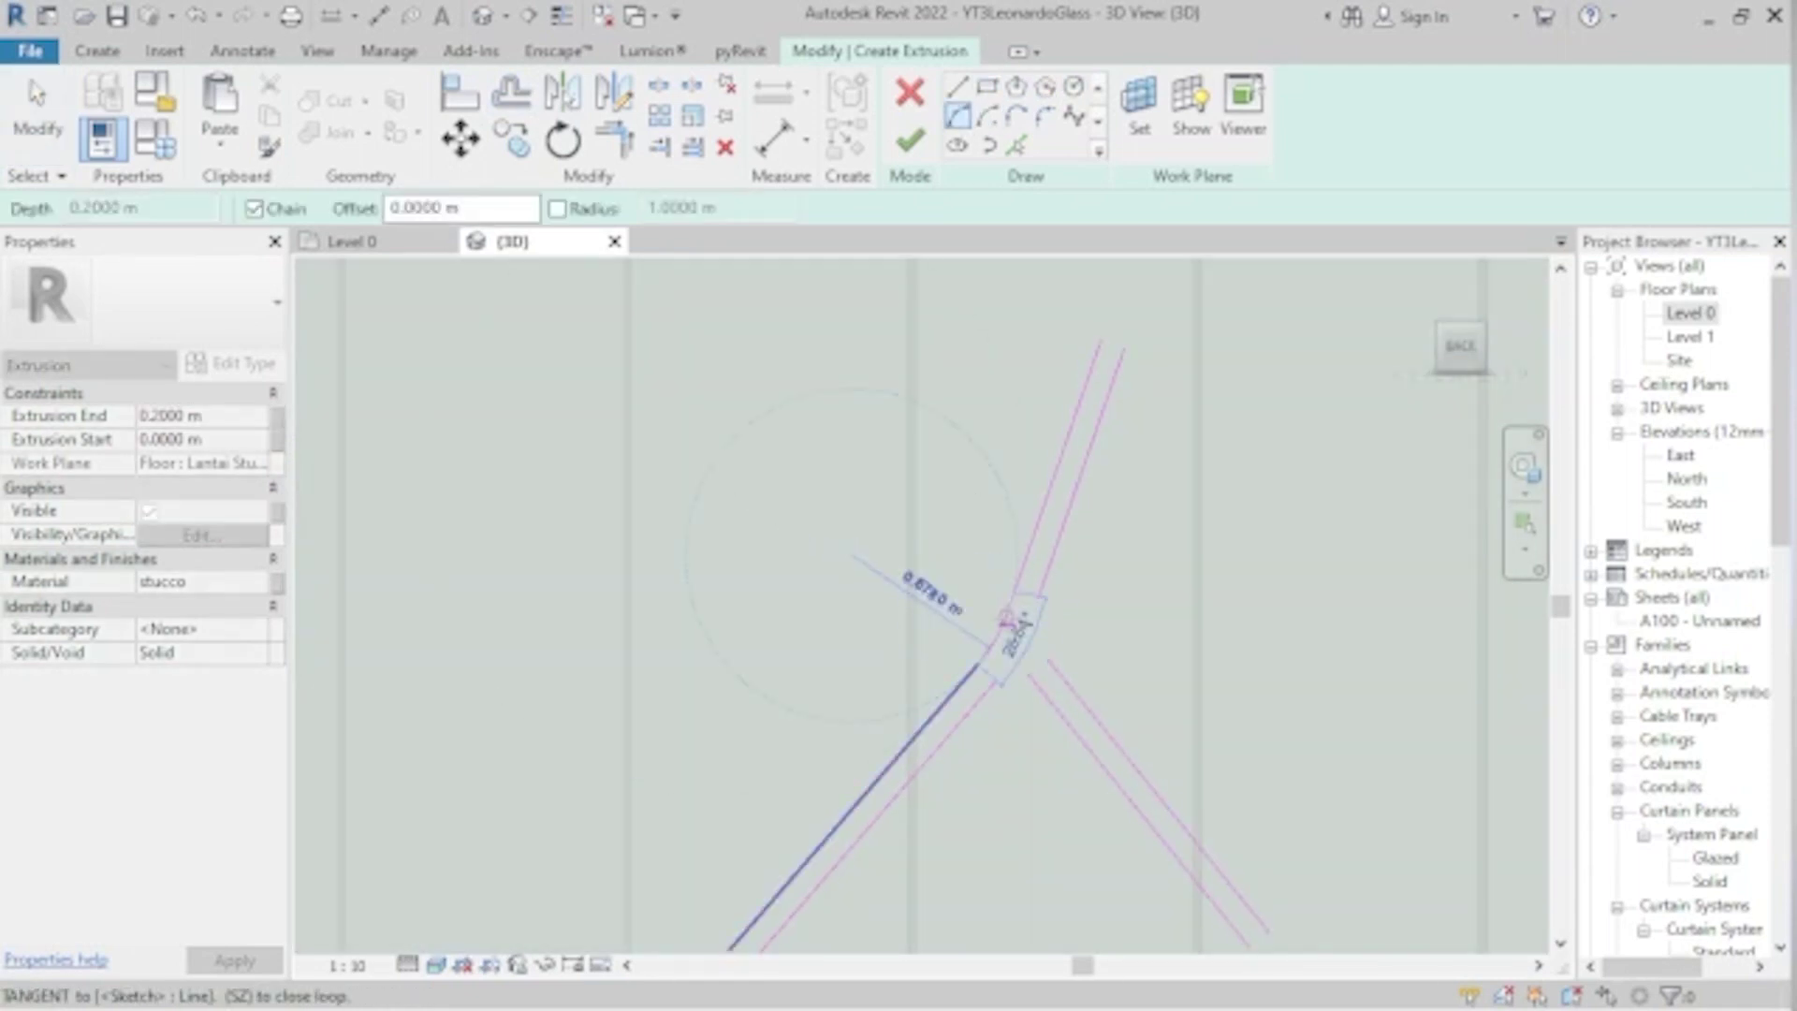
key(Escape)
scroll(1006, 618, down, 3)
scroll(983, 716, up, 1)
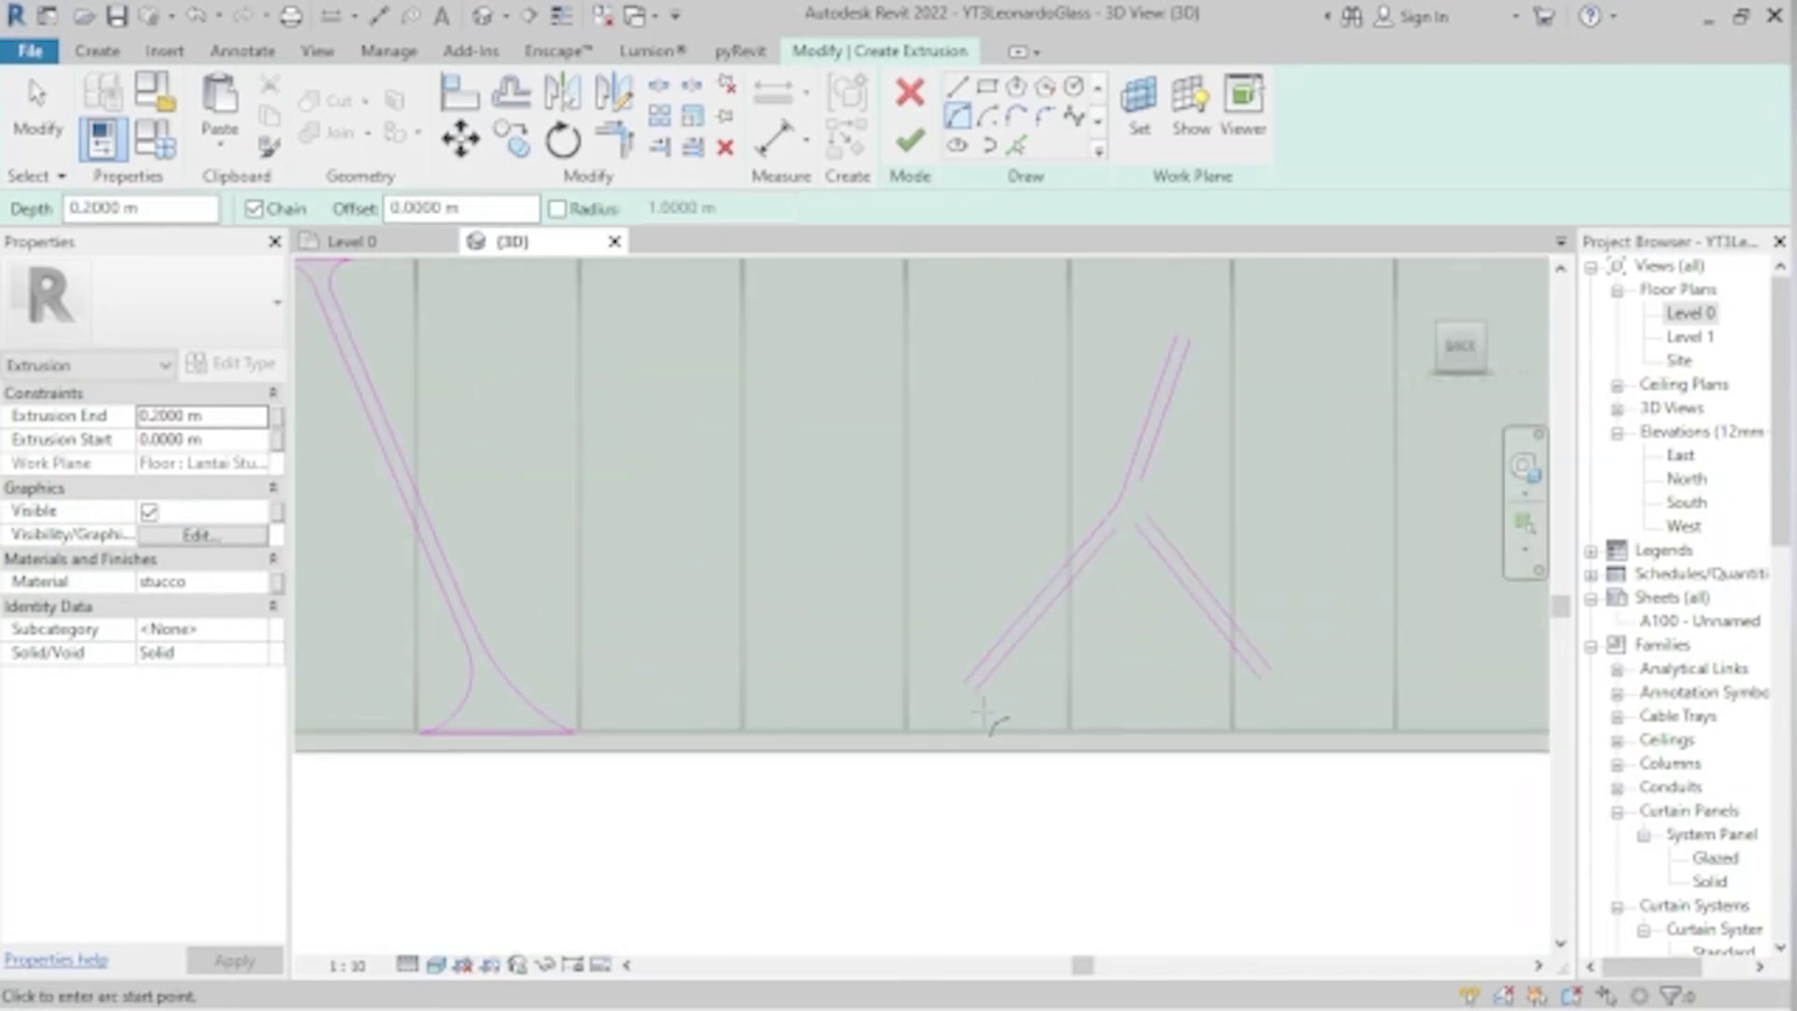
scroll(978, 688, up, 3)
click(973, 682)
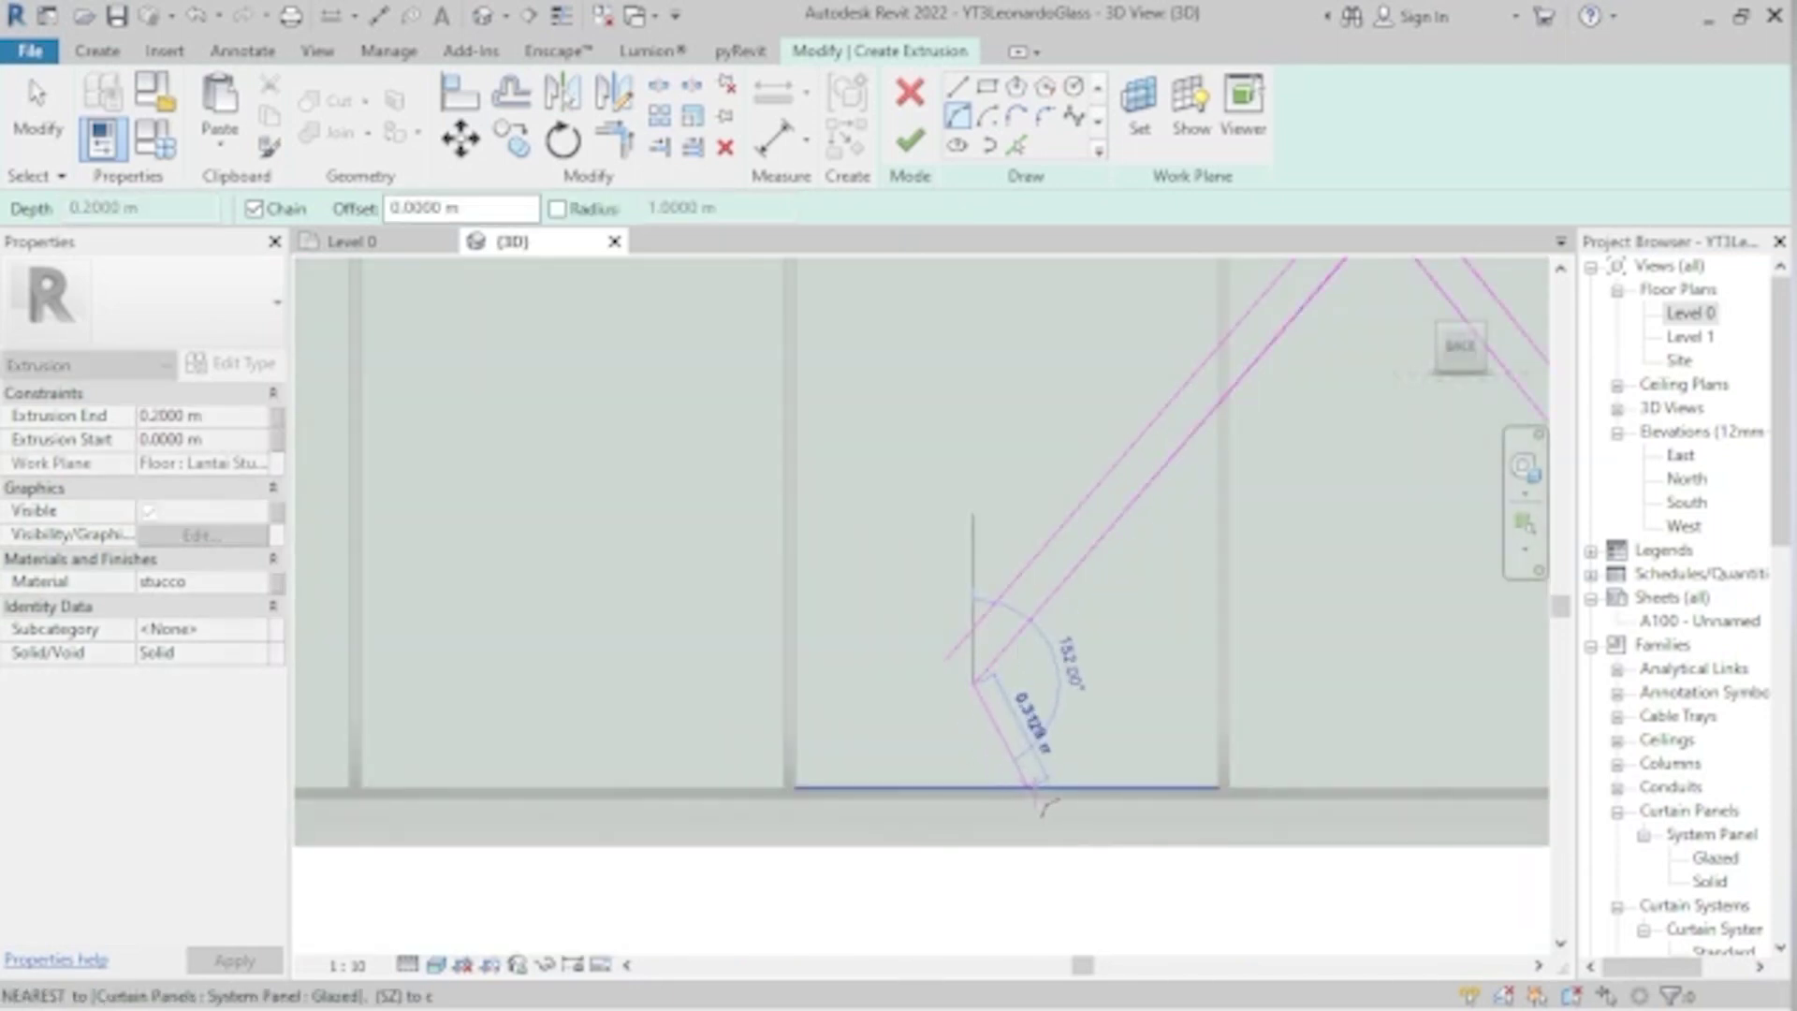
click(1034, 795)
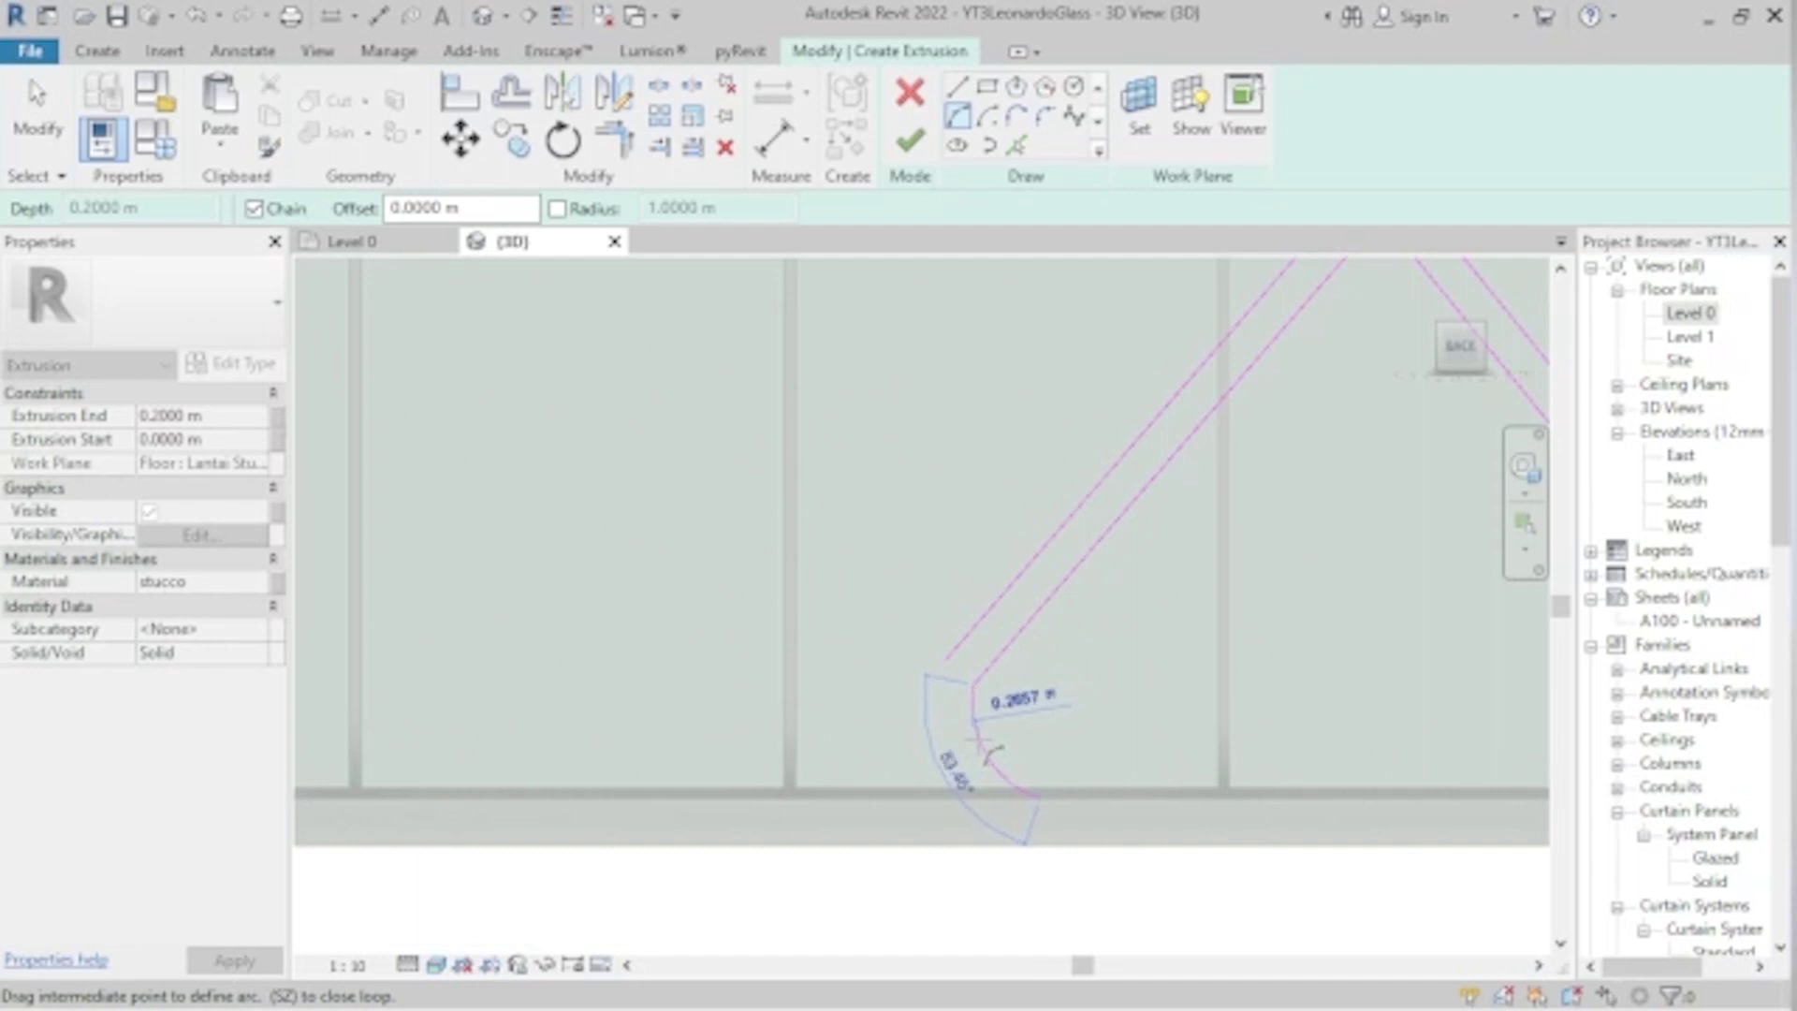
click(959, 748)
click(947, 660)
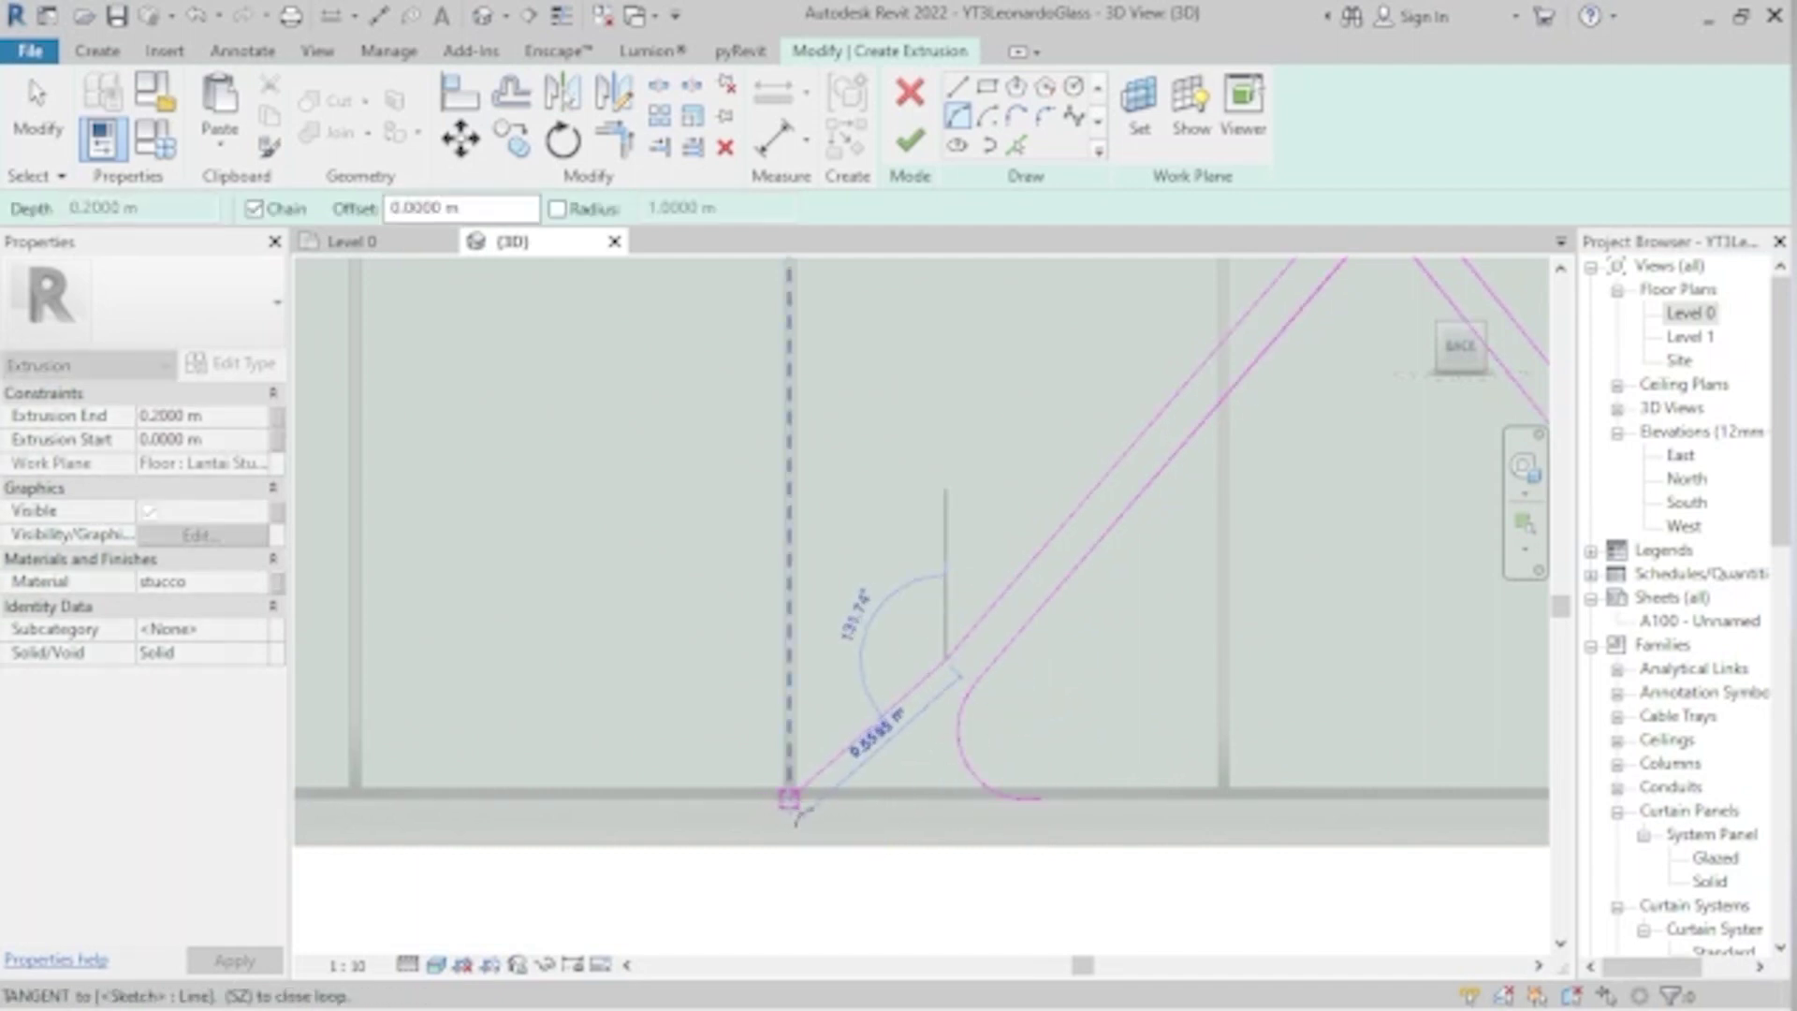
click(789, 798)
key(Escape)
- Close the first foot with a base line along the floor edge and extend the left stroke's end
key(l)
key(i)
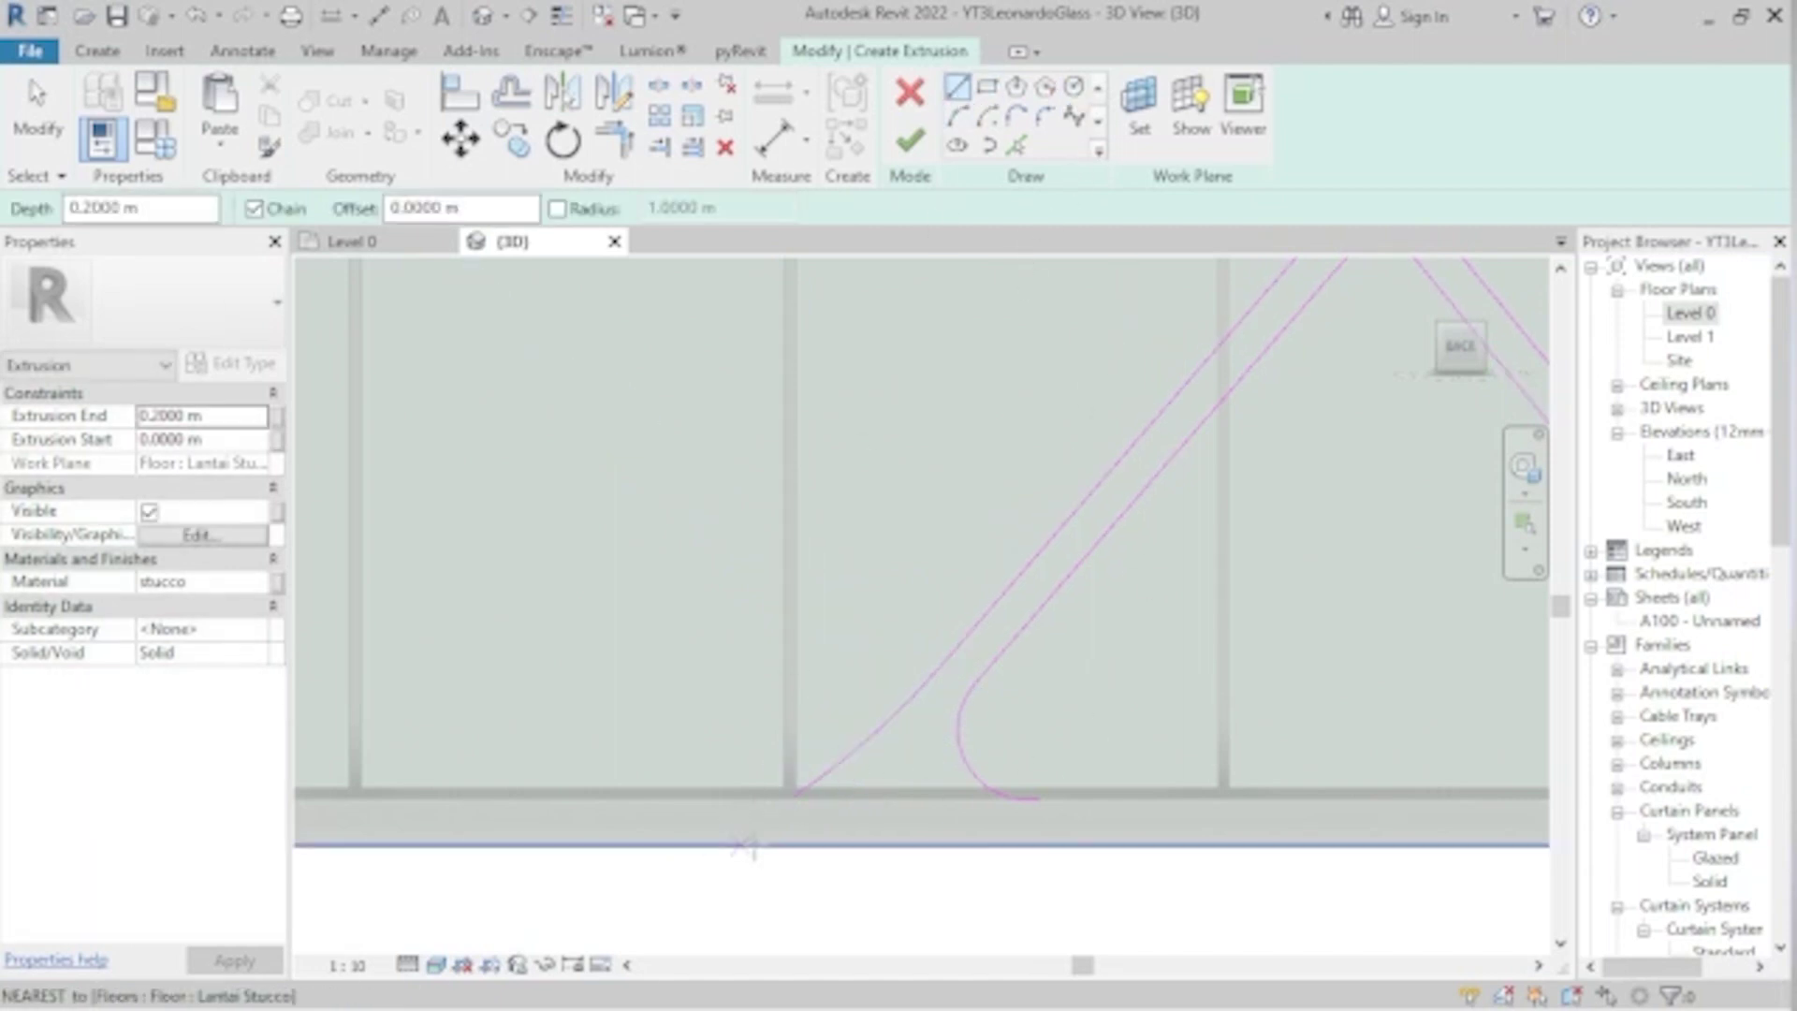
click(789, 798)
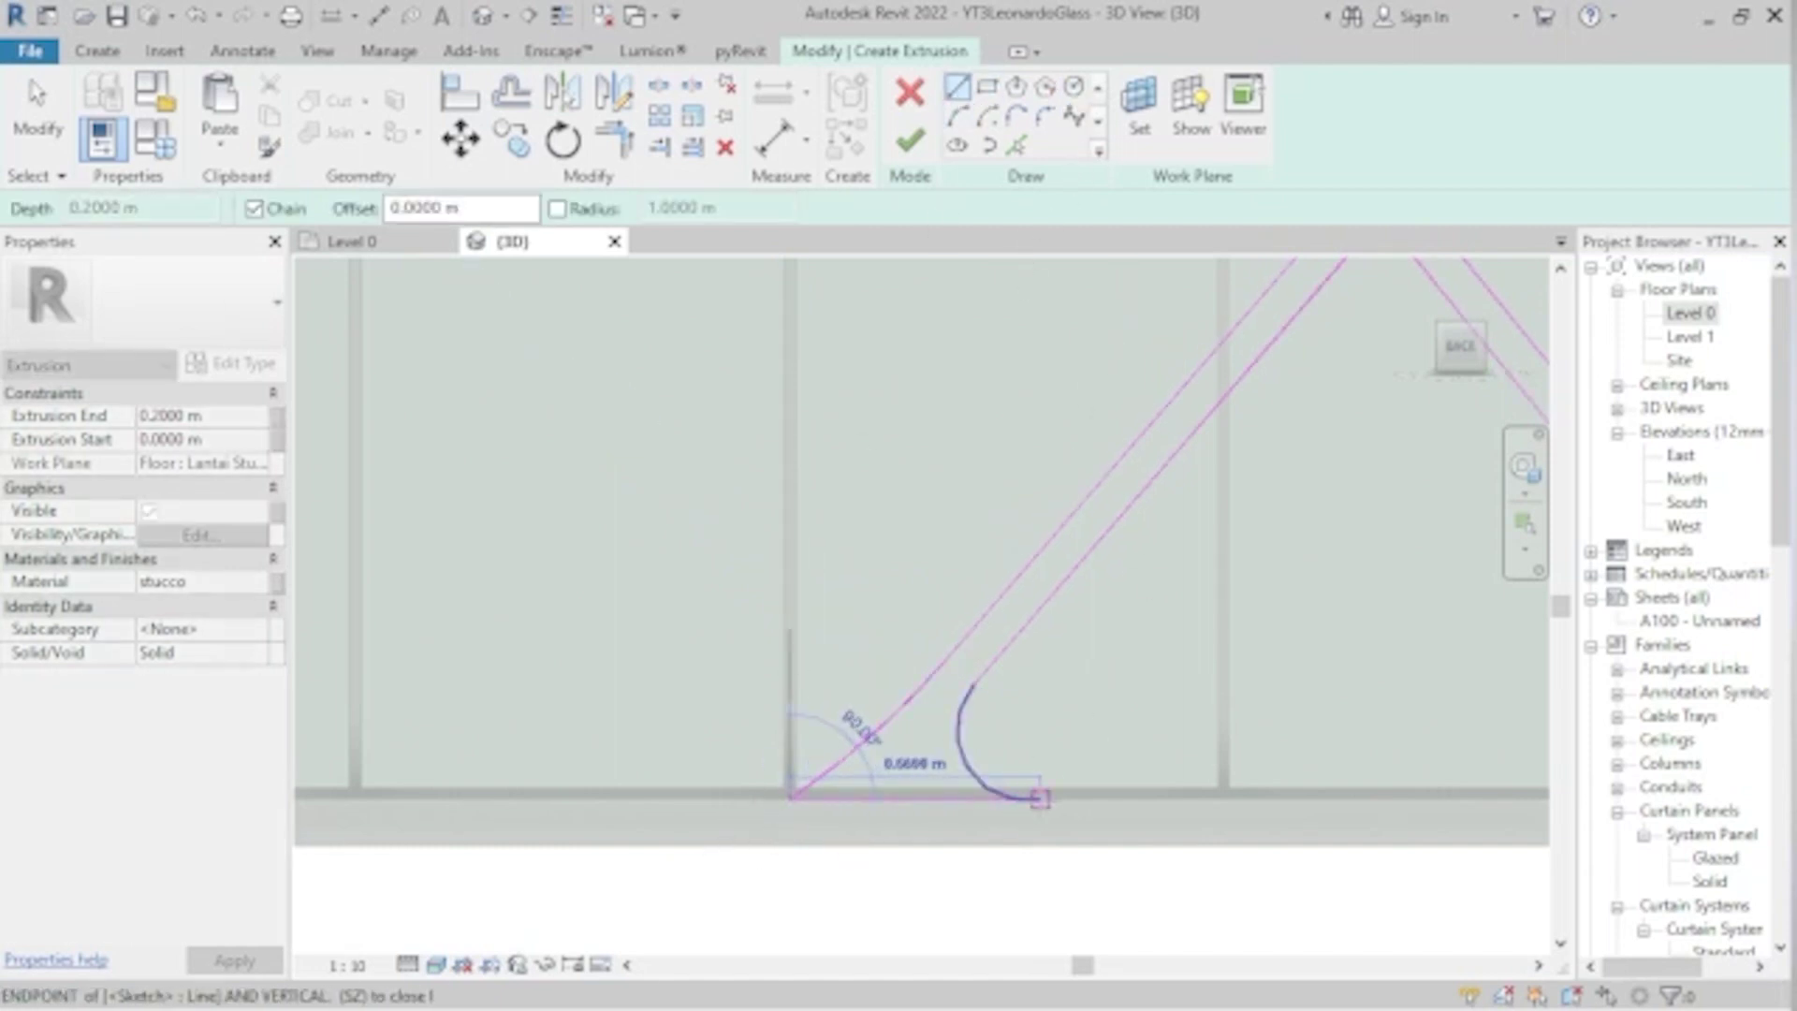
click(1039, 798)
scroll(1039, 798, down, 2)
scroll(1114, 720, down, 2)
scroll(1113, 720, up, 3)
key(Escape)
mouse_move(987, 648)
mouse_down()
mouse_move(1022, 704)
mouse_move(1034, 648)
mouse_up()
click(1170, 711)
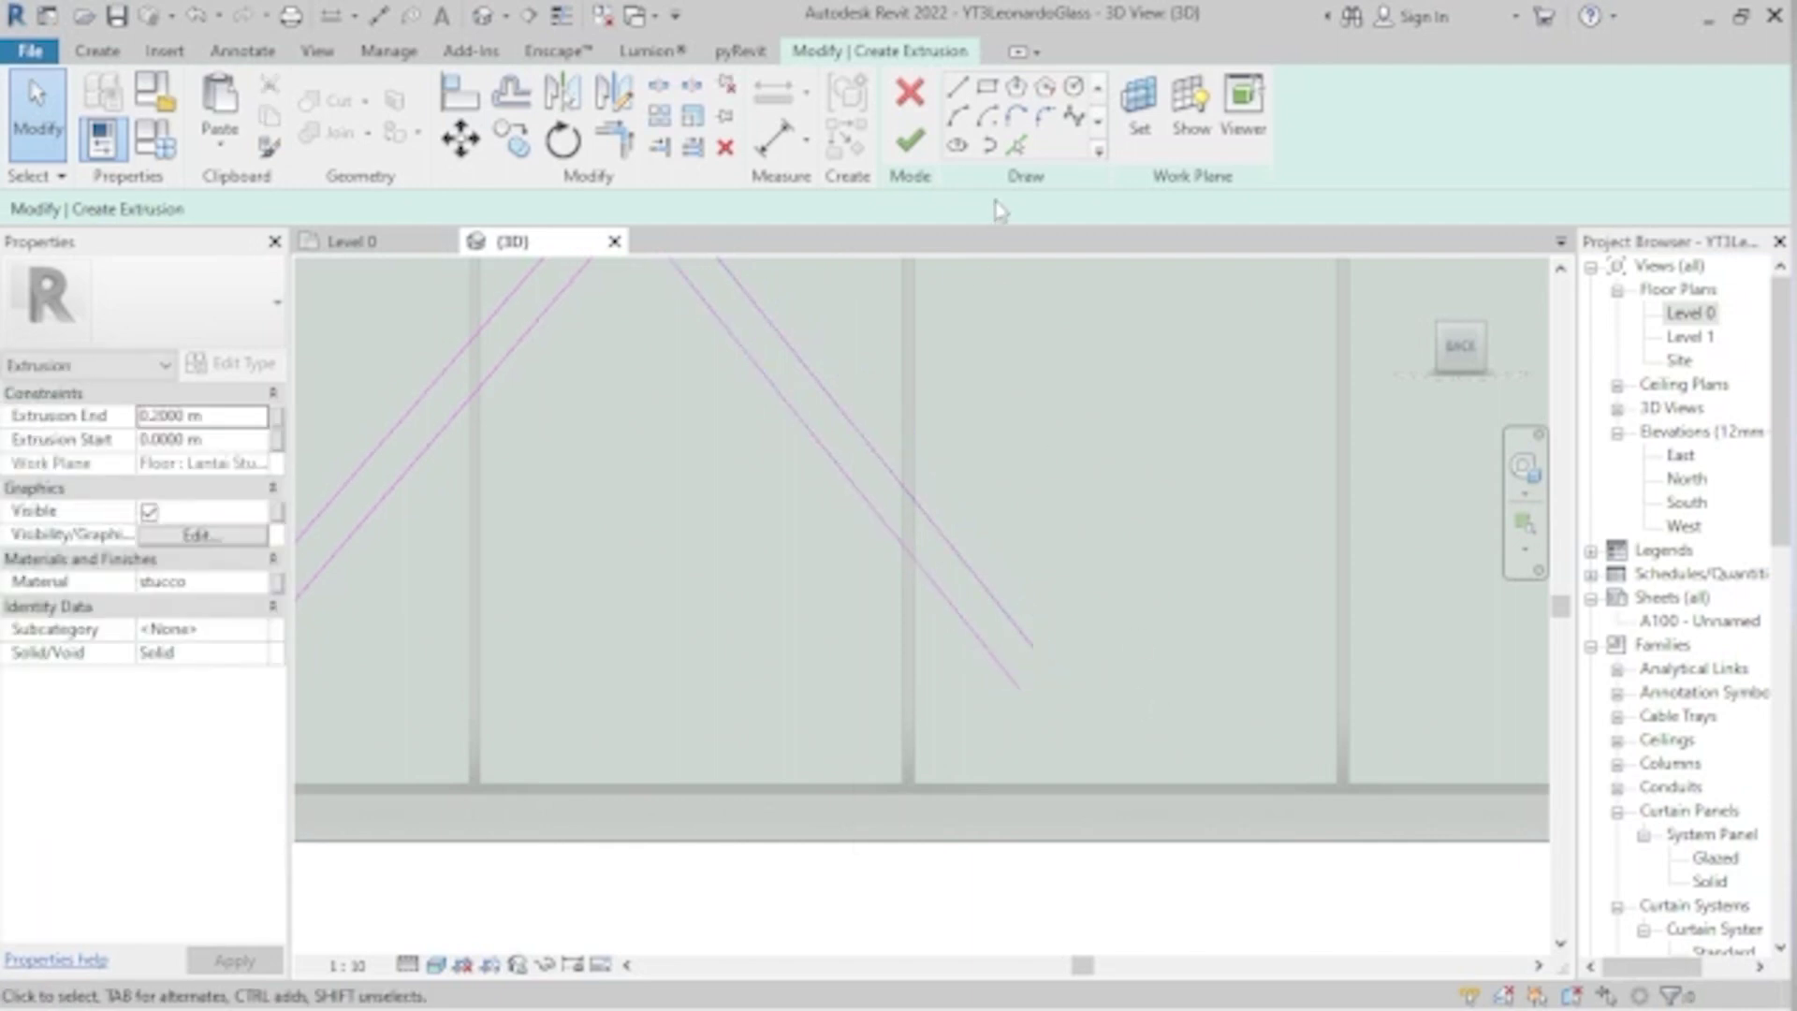
- Add a curved serif arc and horizontal base line at the second leg's foot
click(959, 118)
click(1022, 692)
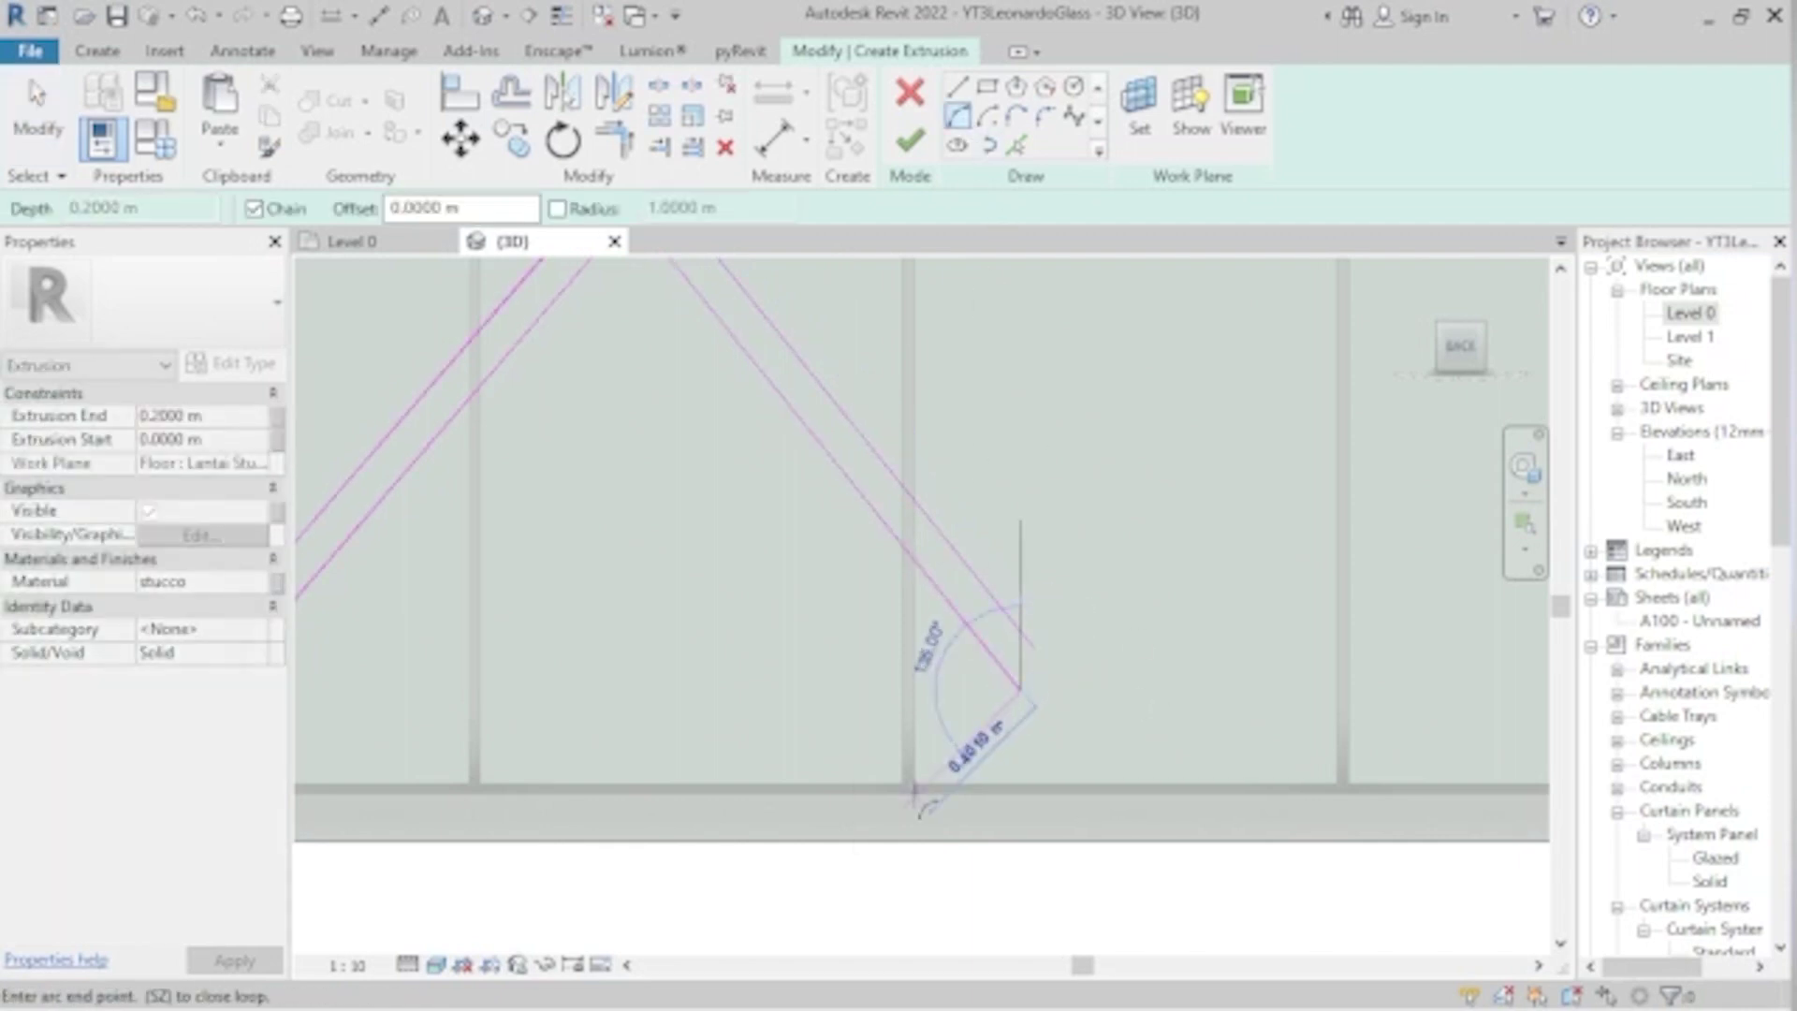
click(940, 796)
click(1025, 714)
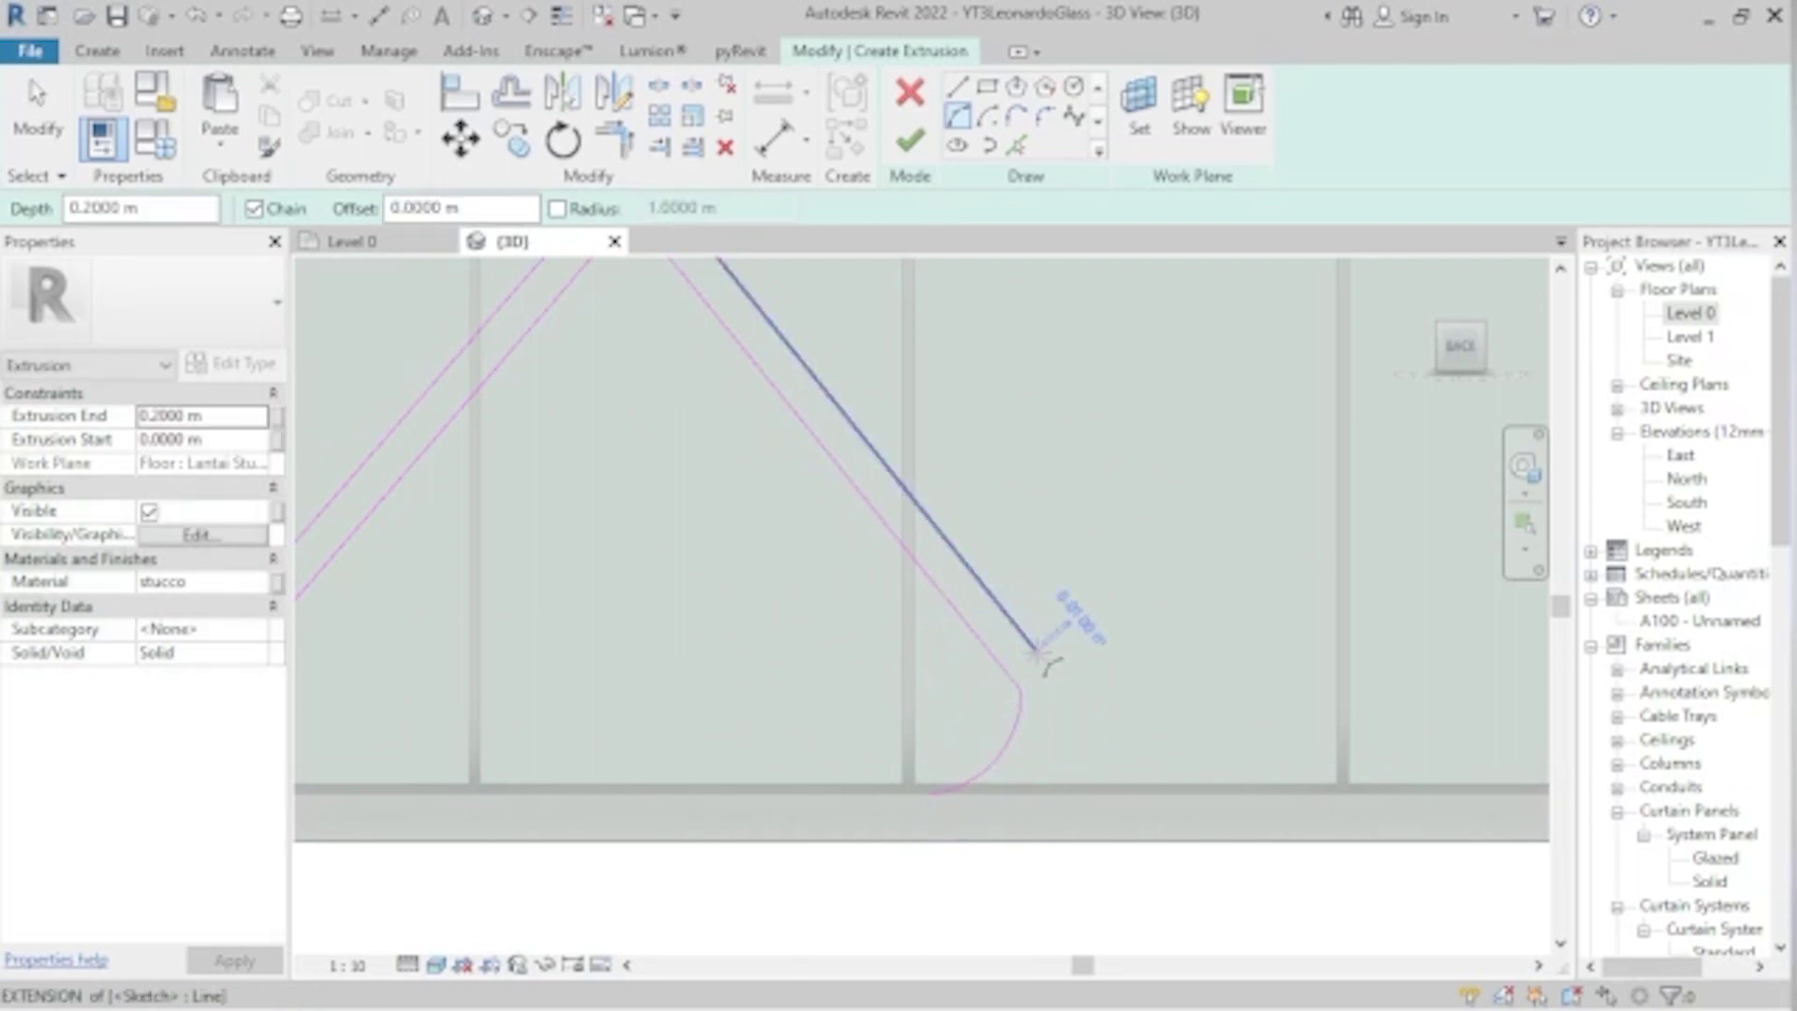
key(Escape)
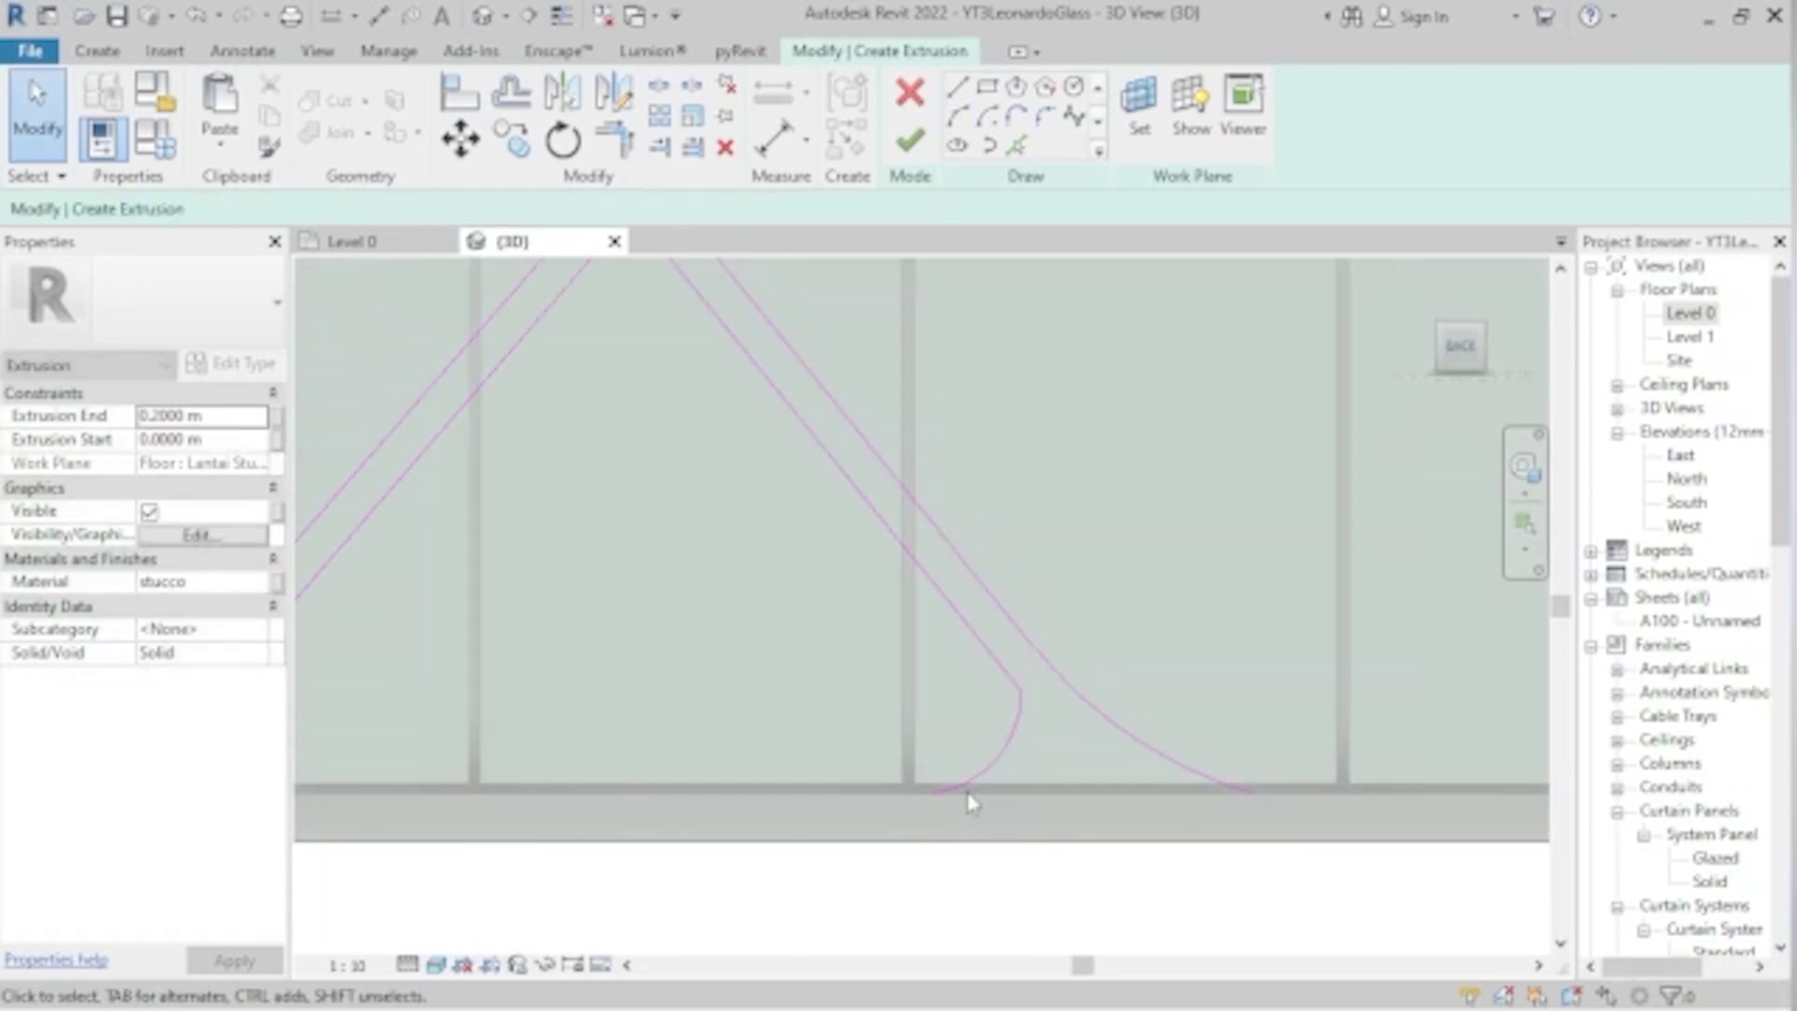
scroll(964, 800, down, 1)
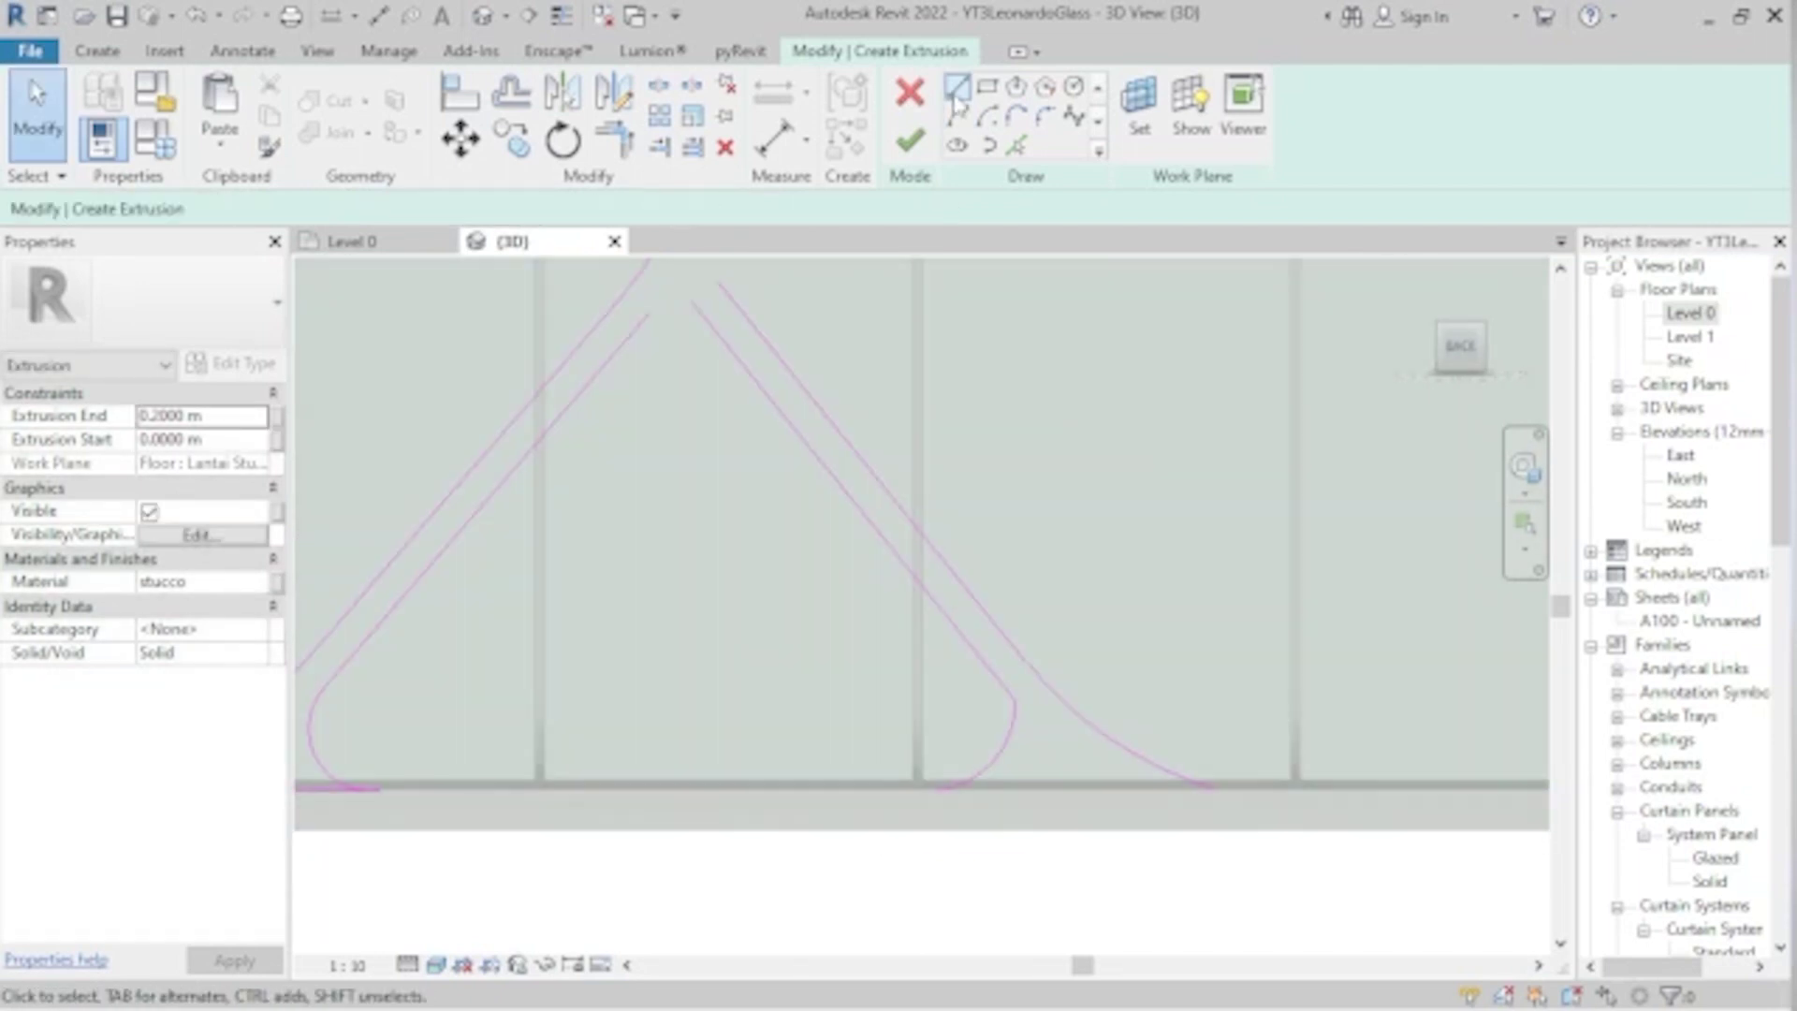
click(941, 789)
click(1214, 787)
key(Escape)
scroll(1215, 786, down, 3)
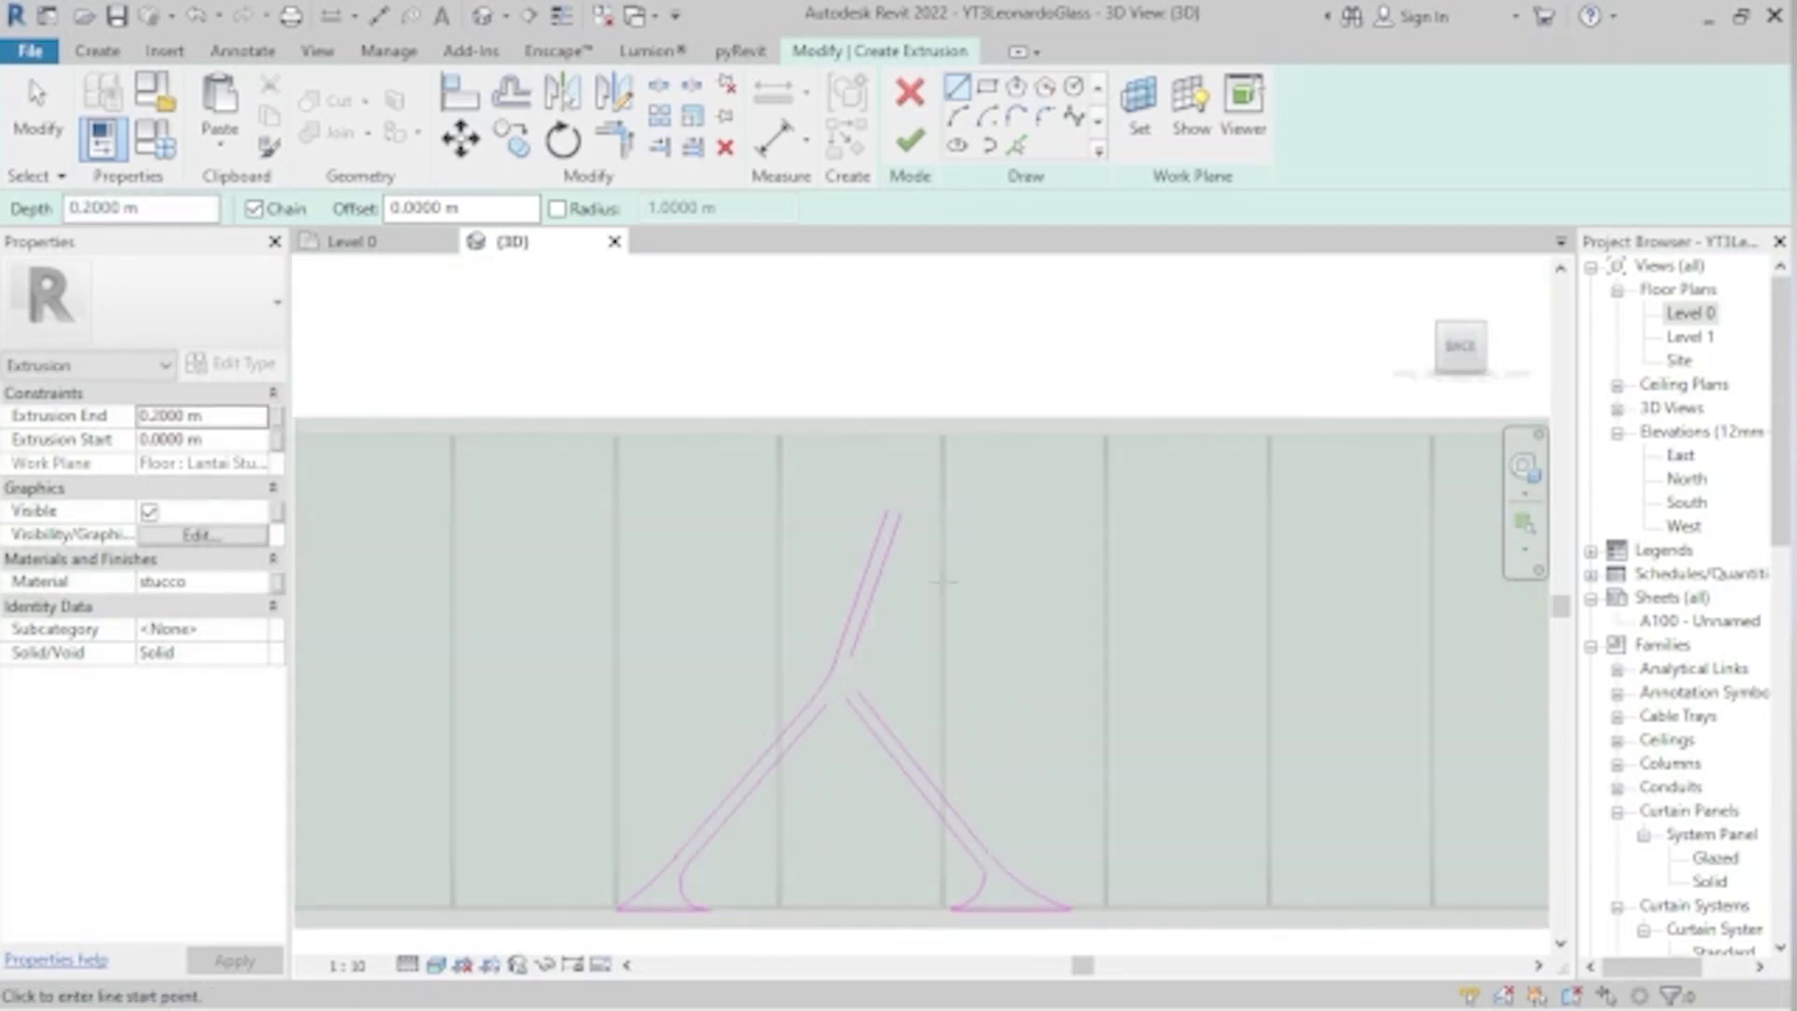
scroll(943, 581, up, 2)
scroll(854, 521, up, 2)
key(Escape)
click(914, 585)
- Reposition the upper line's end and sketch a tangent arc serif at its top
drag(914, 585, 870, 599)
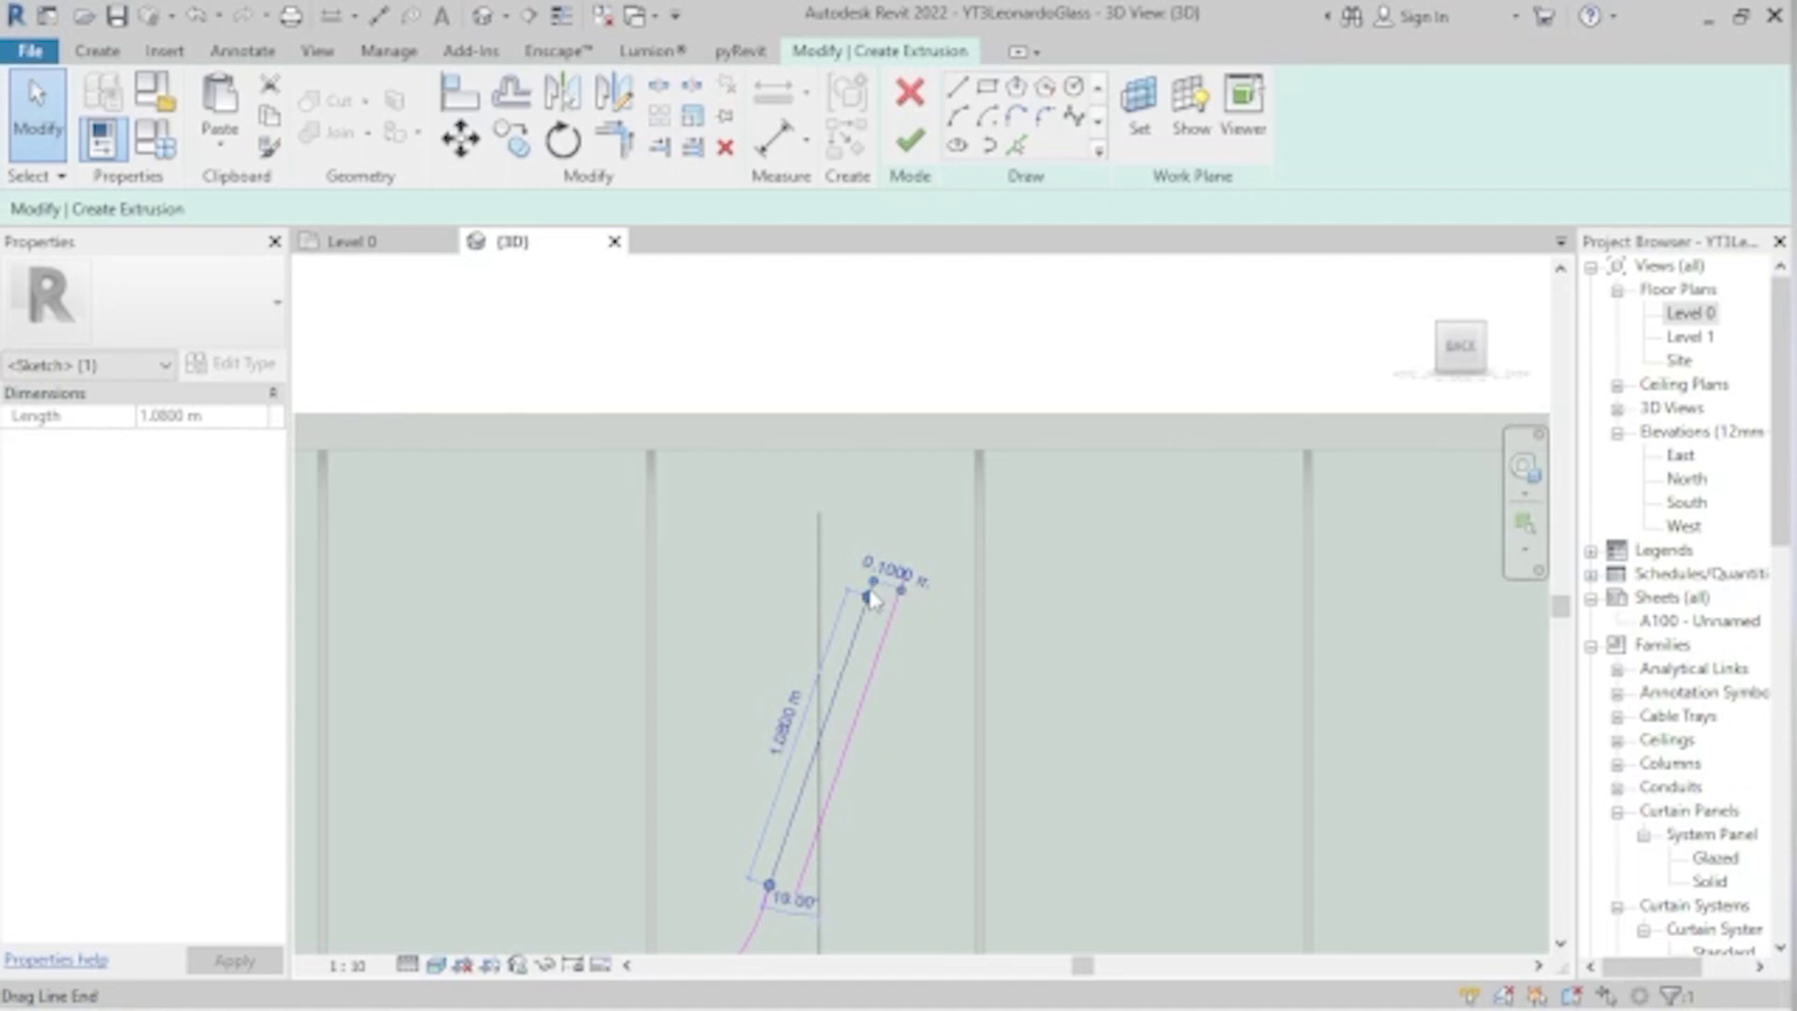
drag(871, 599, 904, 573)
key(Escape)
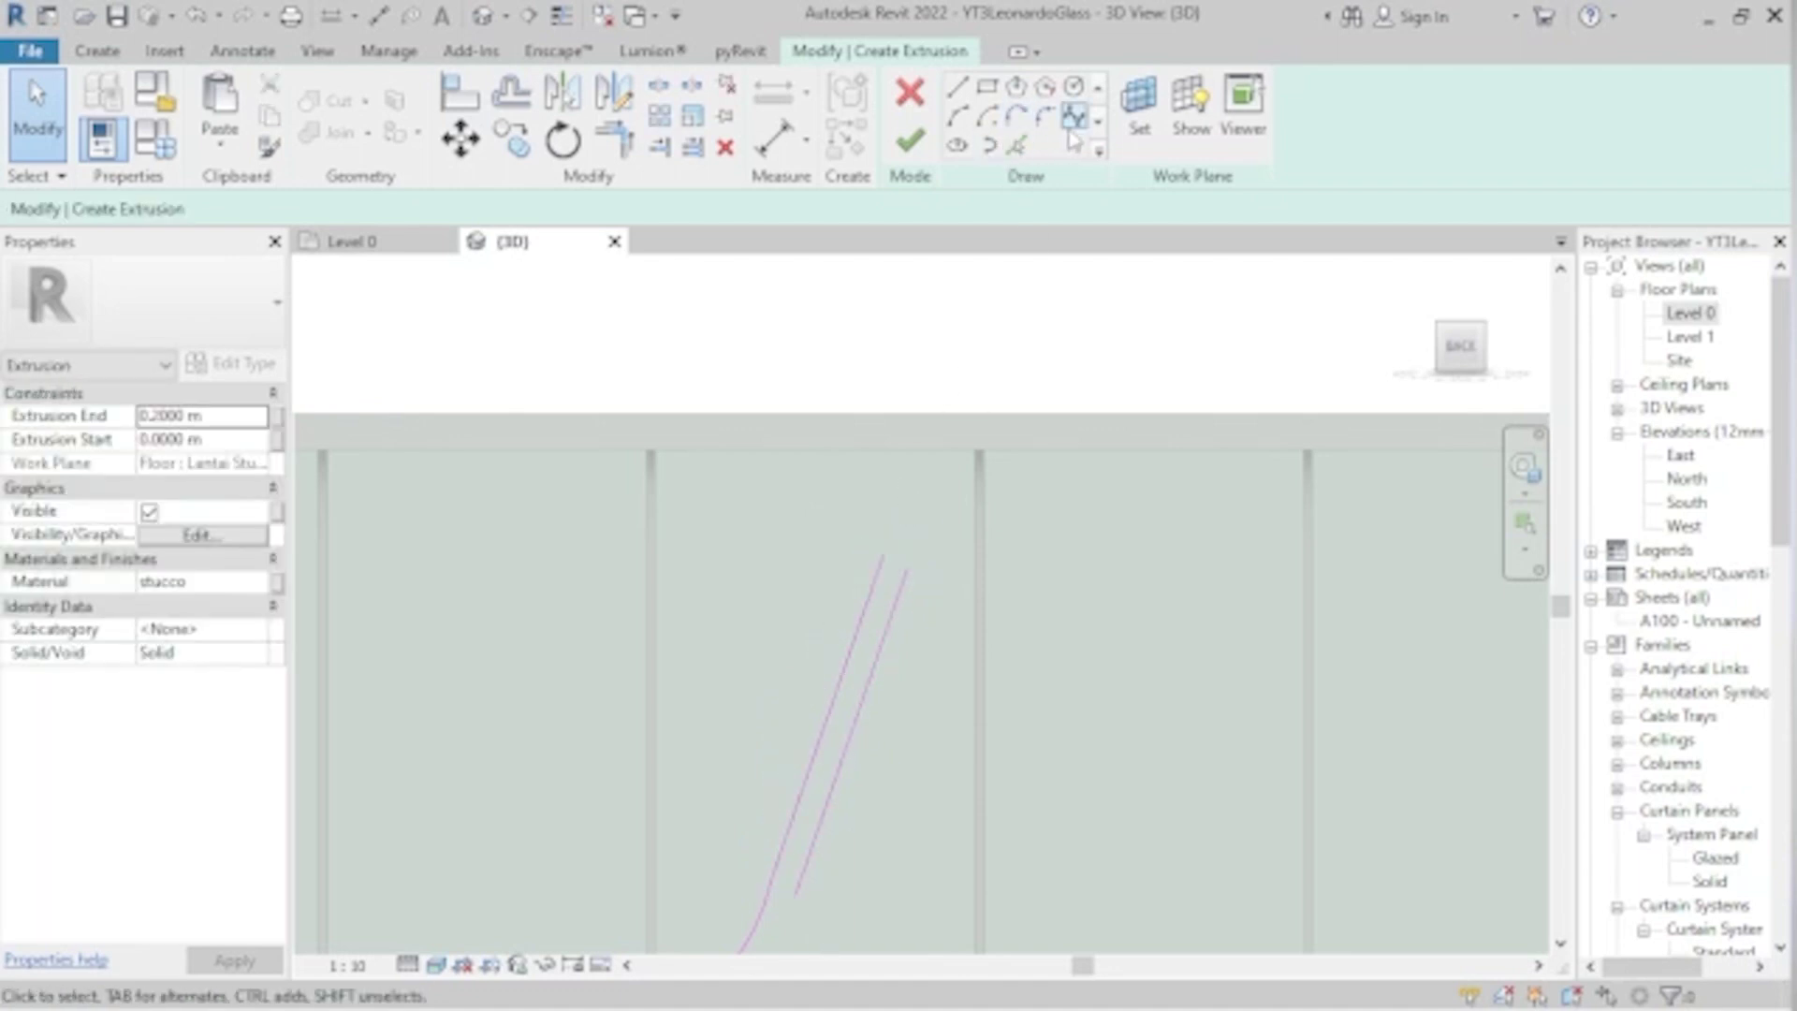
click(957, 117)
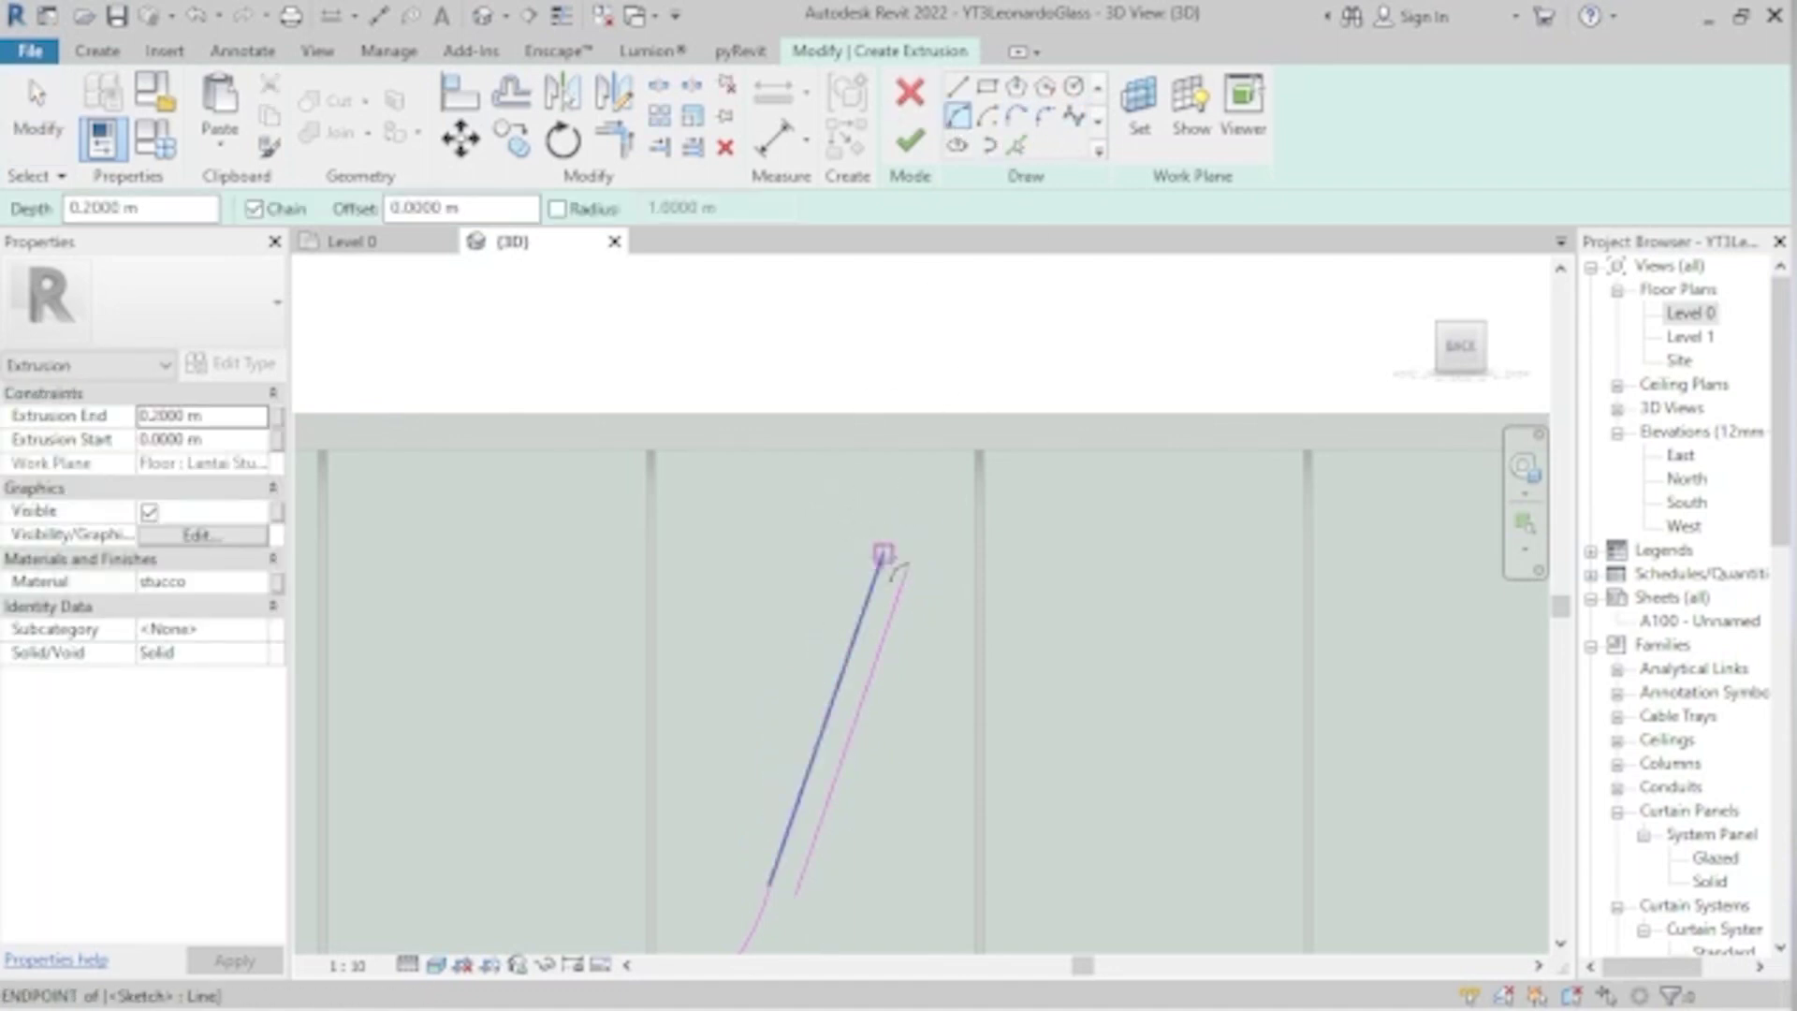
click(885, 555)
click(802, 452)
click(887, 505)
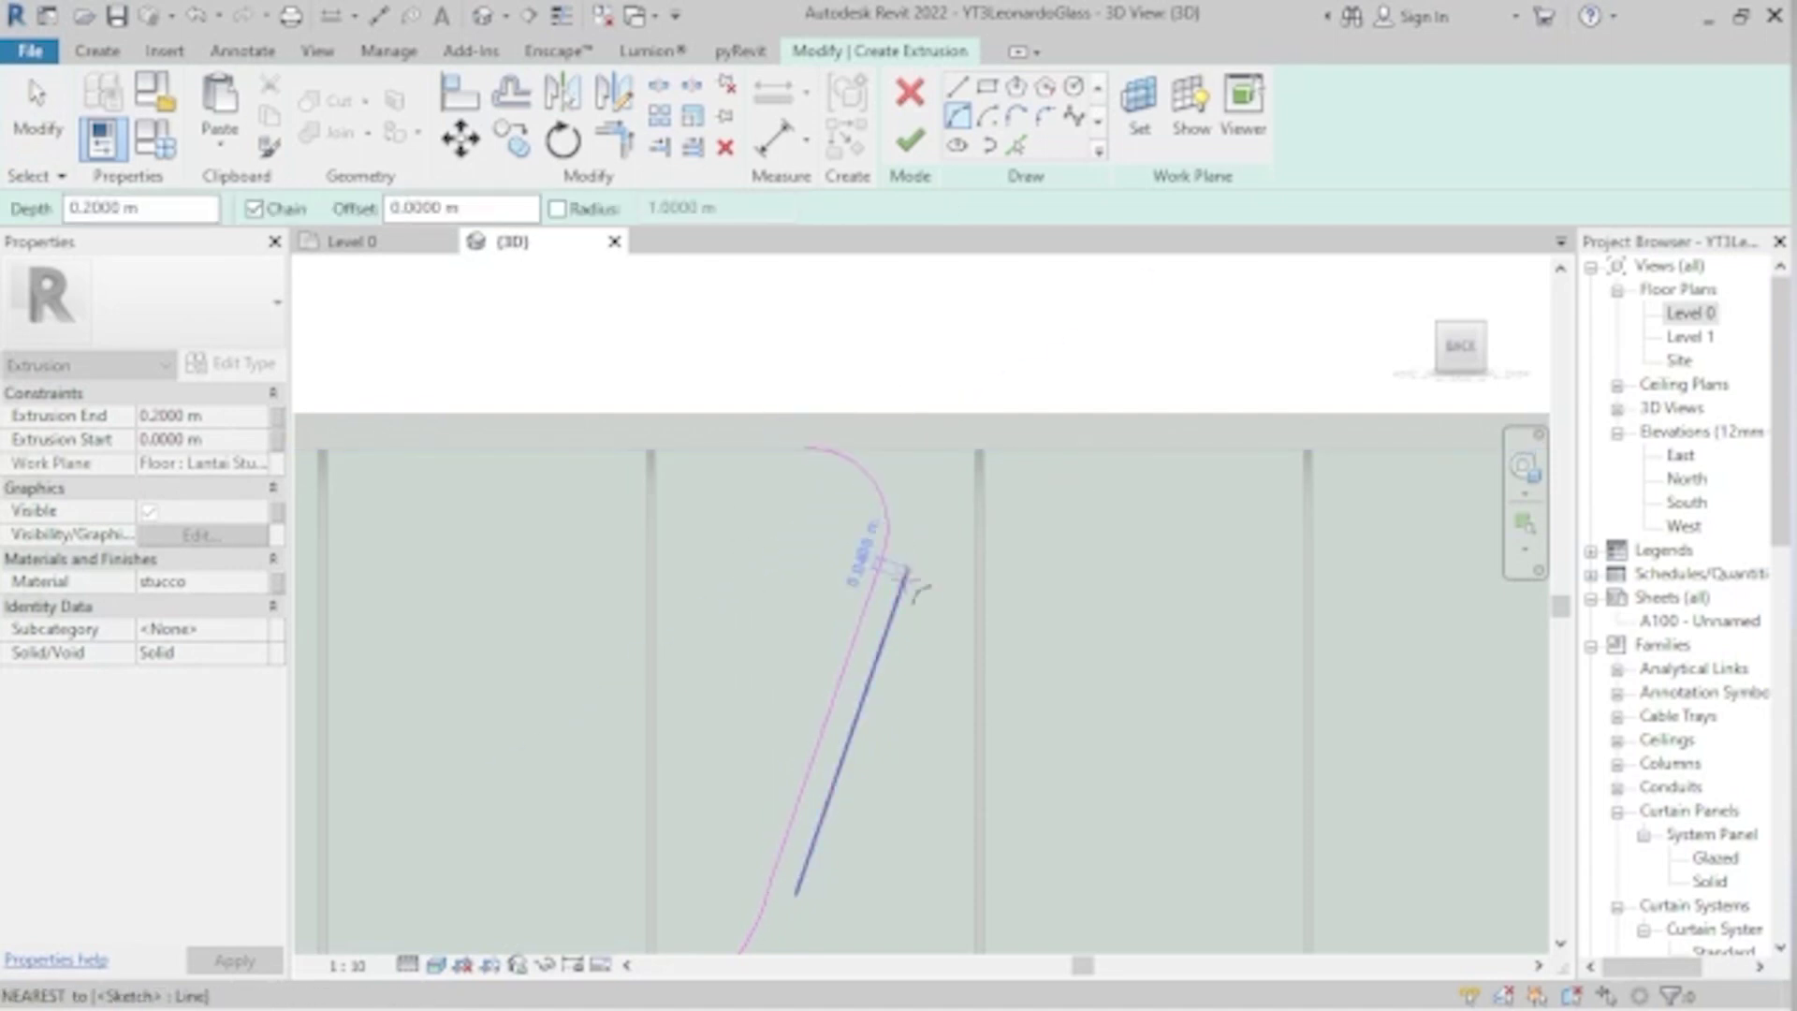
- Sketch a matching curved serif arc at the other stroke's top end
click(908, 572)
click(1049, 449)
click(980, 493)
click(957, 86)
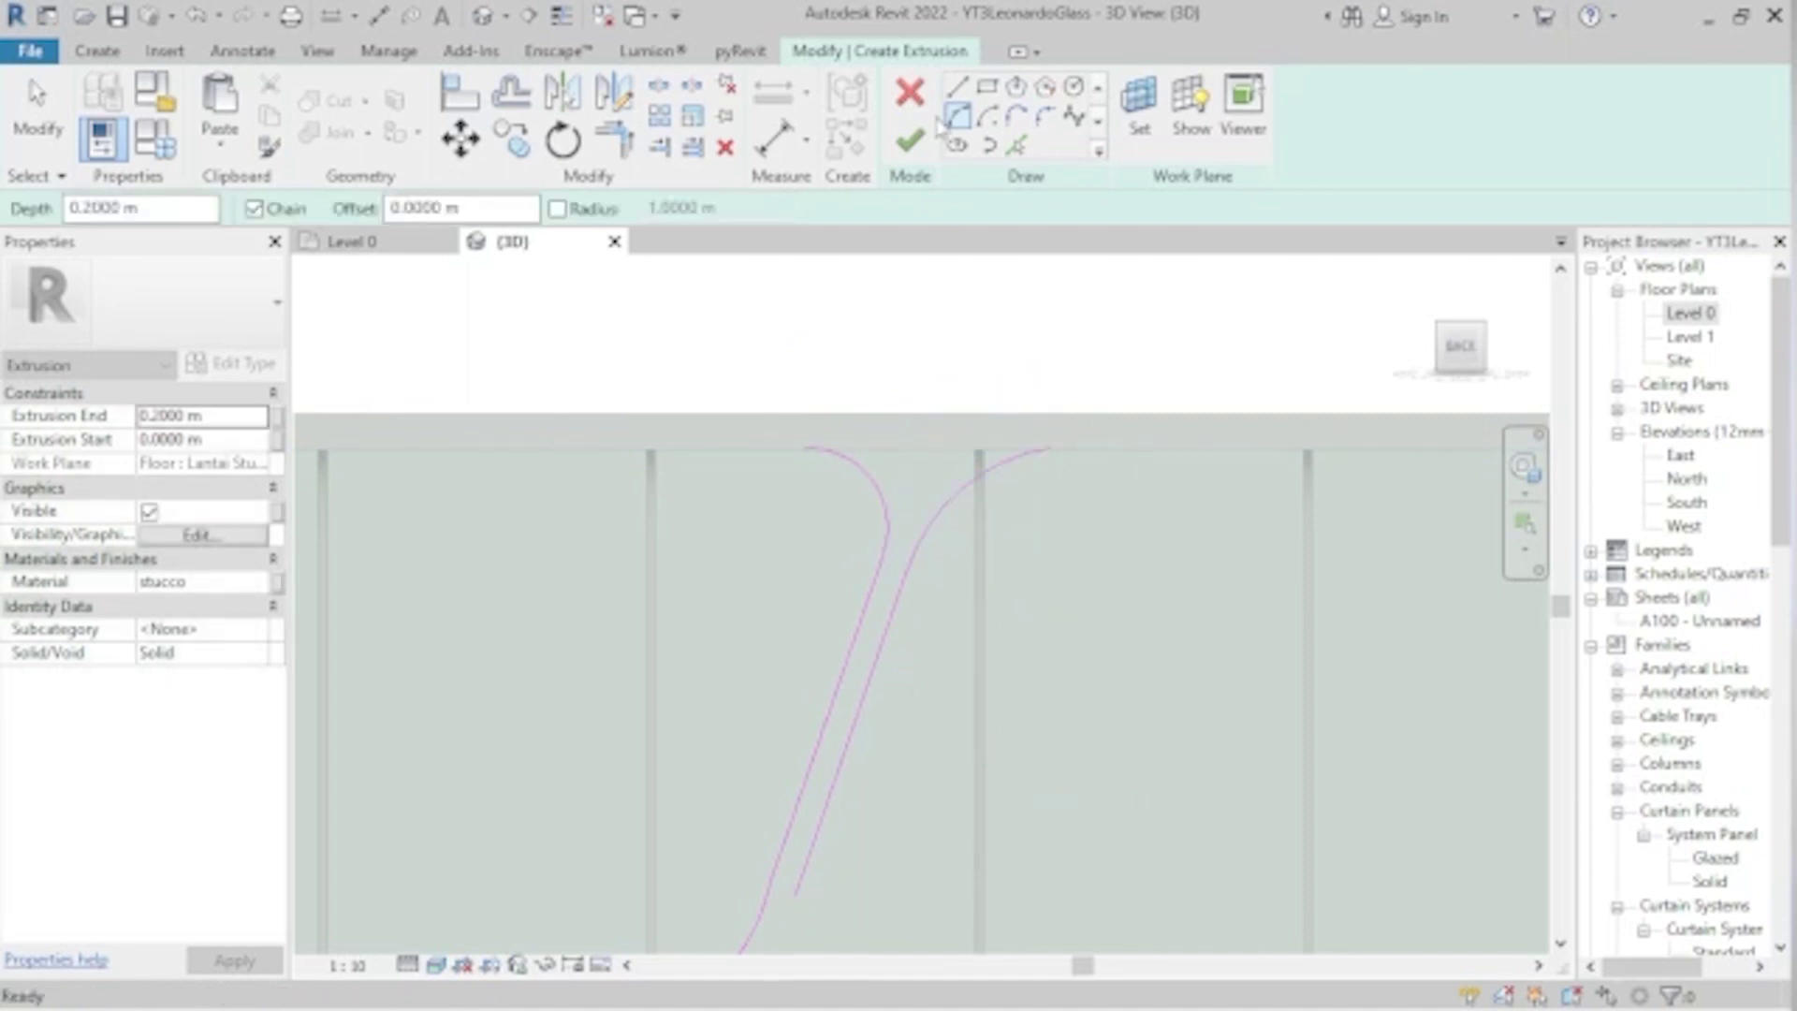
scroll(775, 421, up, 3)
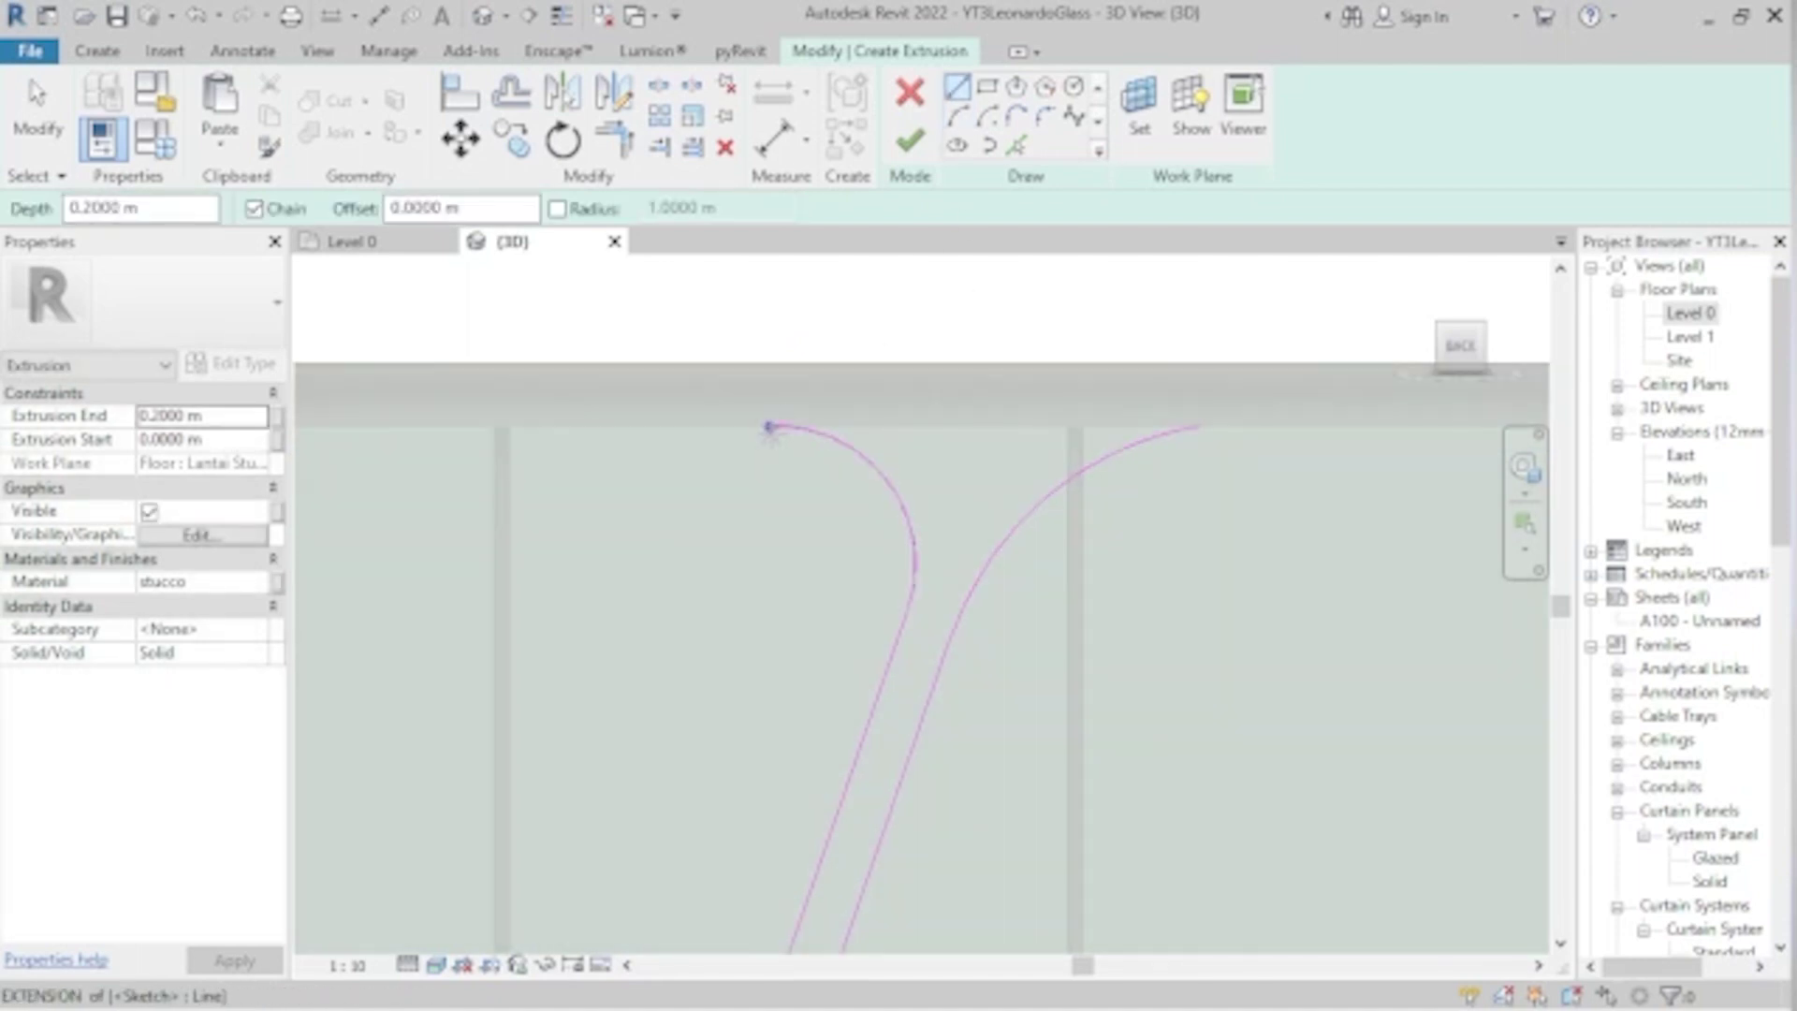
click(770, 426)
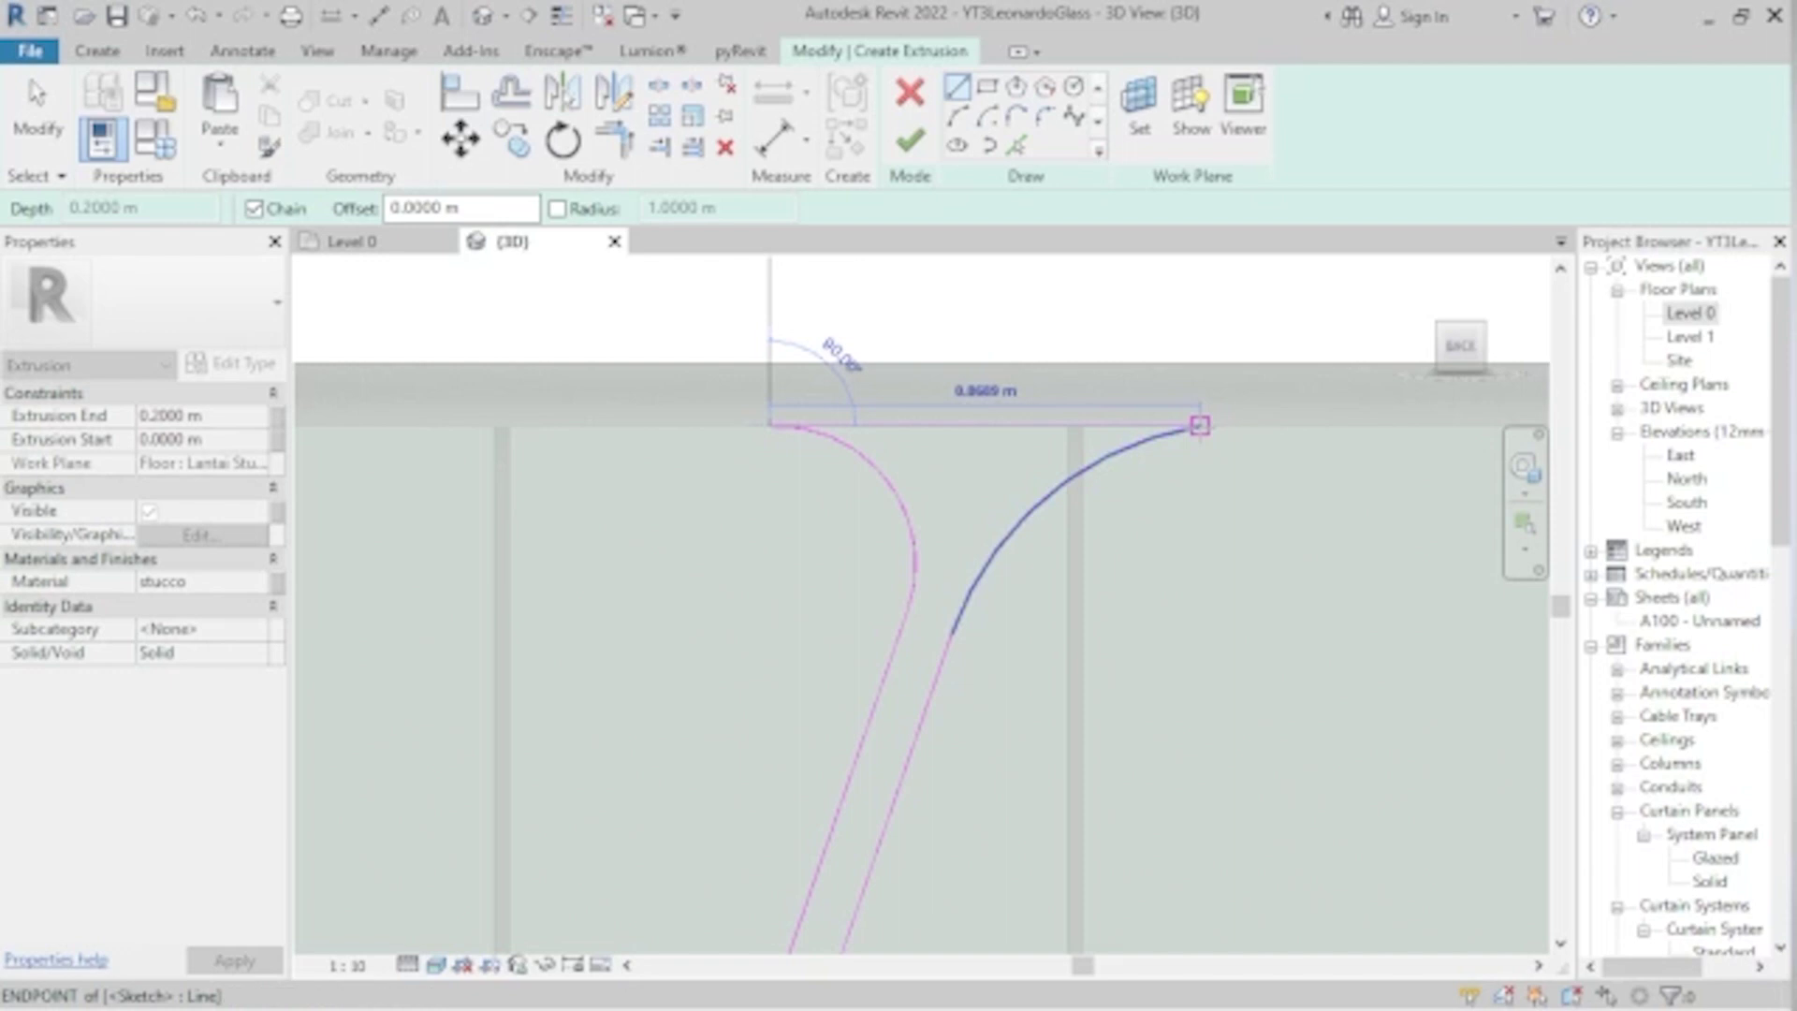
key(Escape)
key(Escape)
scroll(846, 449, down, 3)
scroll(854, 501, up, 3)
mouse_move(798, 774)
middle_down()
mouse_move(822, 807)
mouse_move(822, 749)
middle_up()
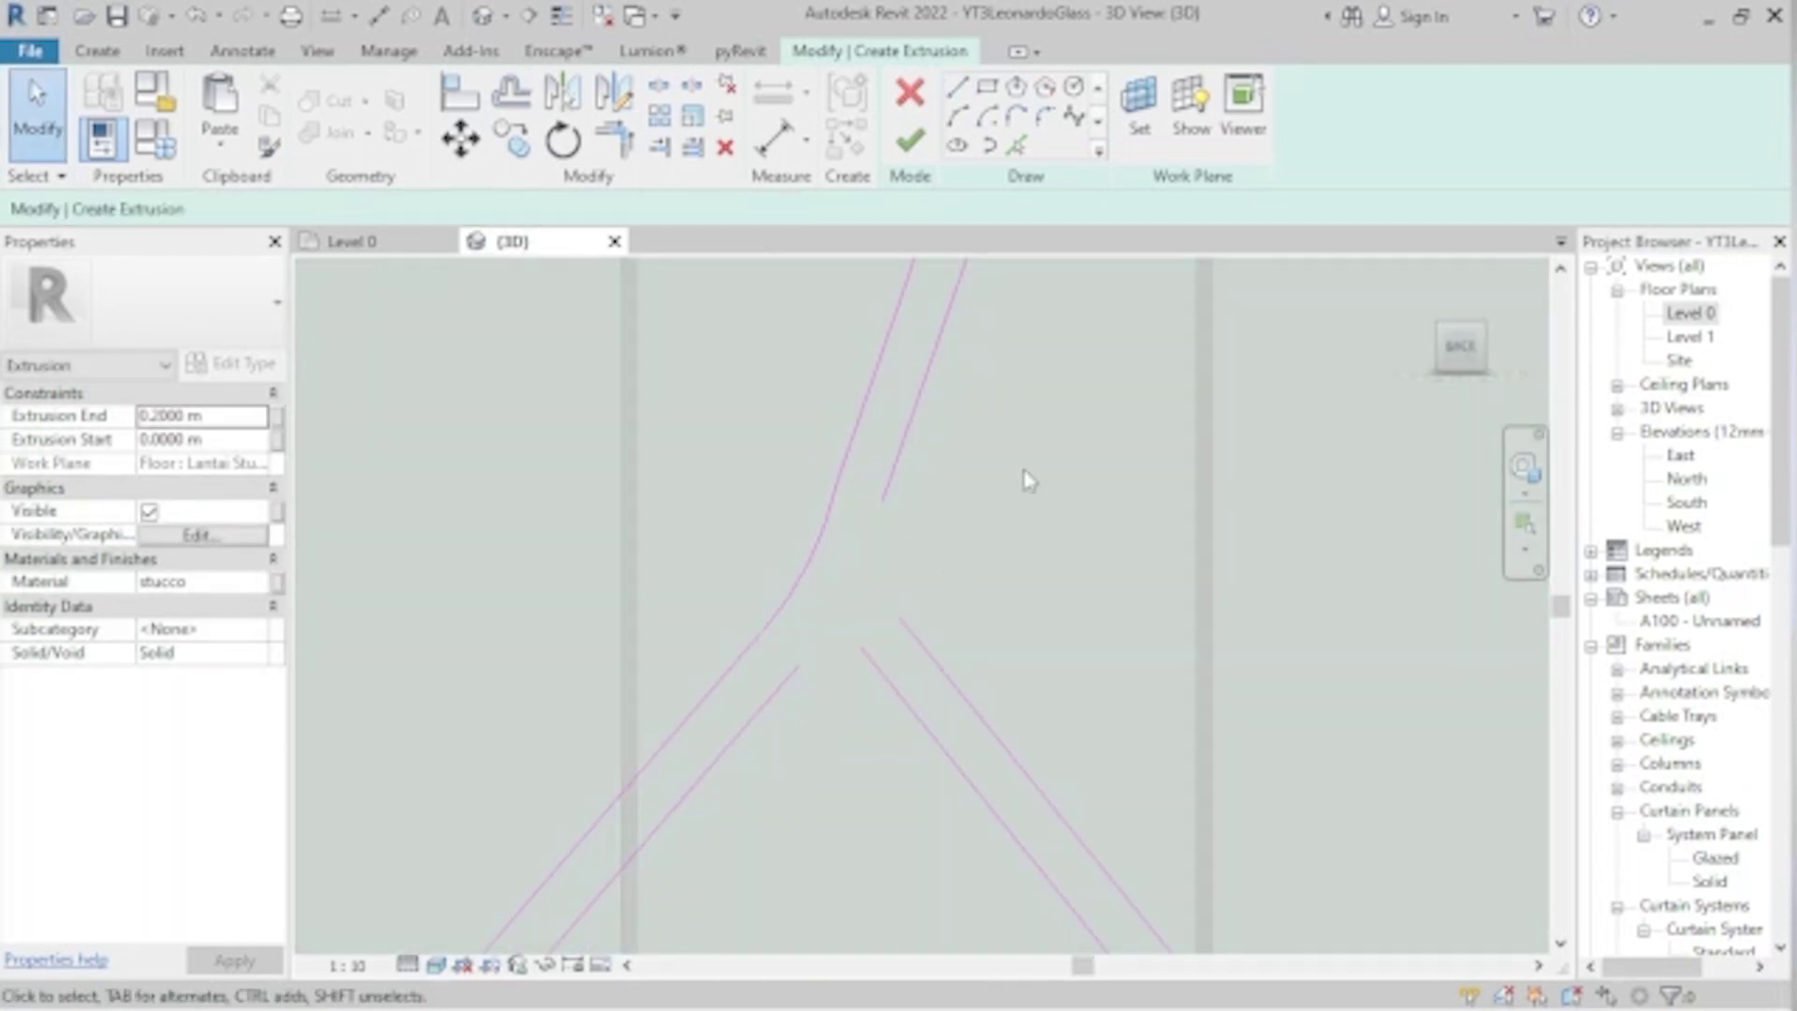
- Sketch lines and arcs rounding the inner corners where the X's strokes meet
key(l)
key(i)
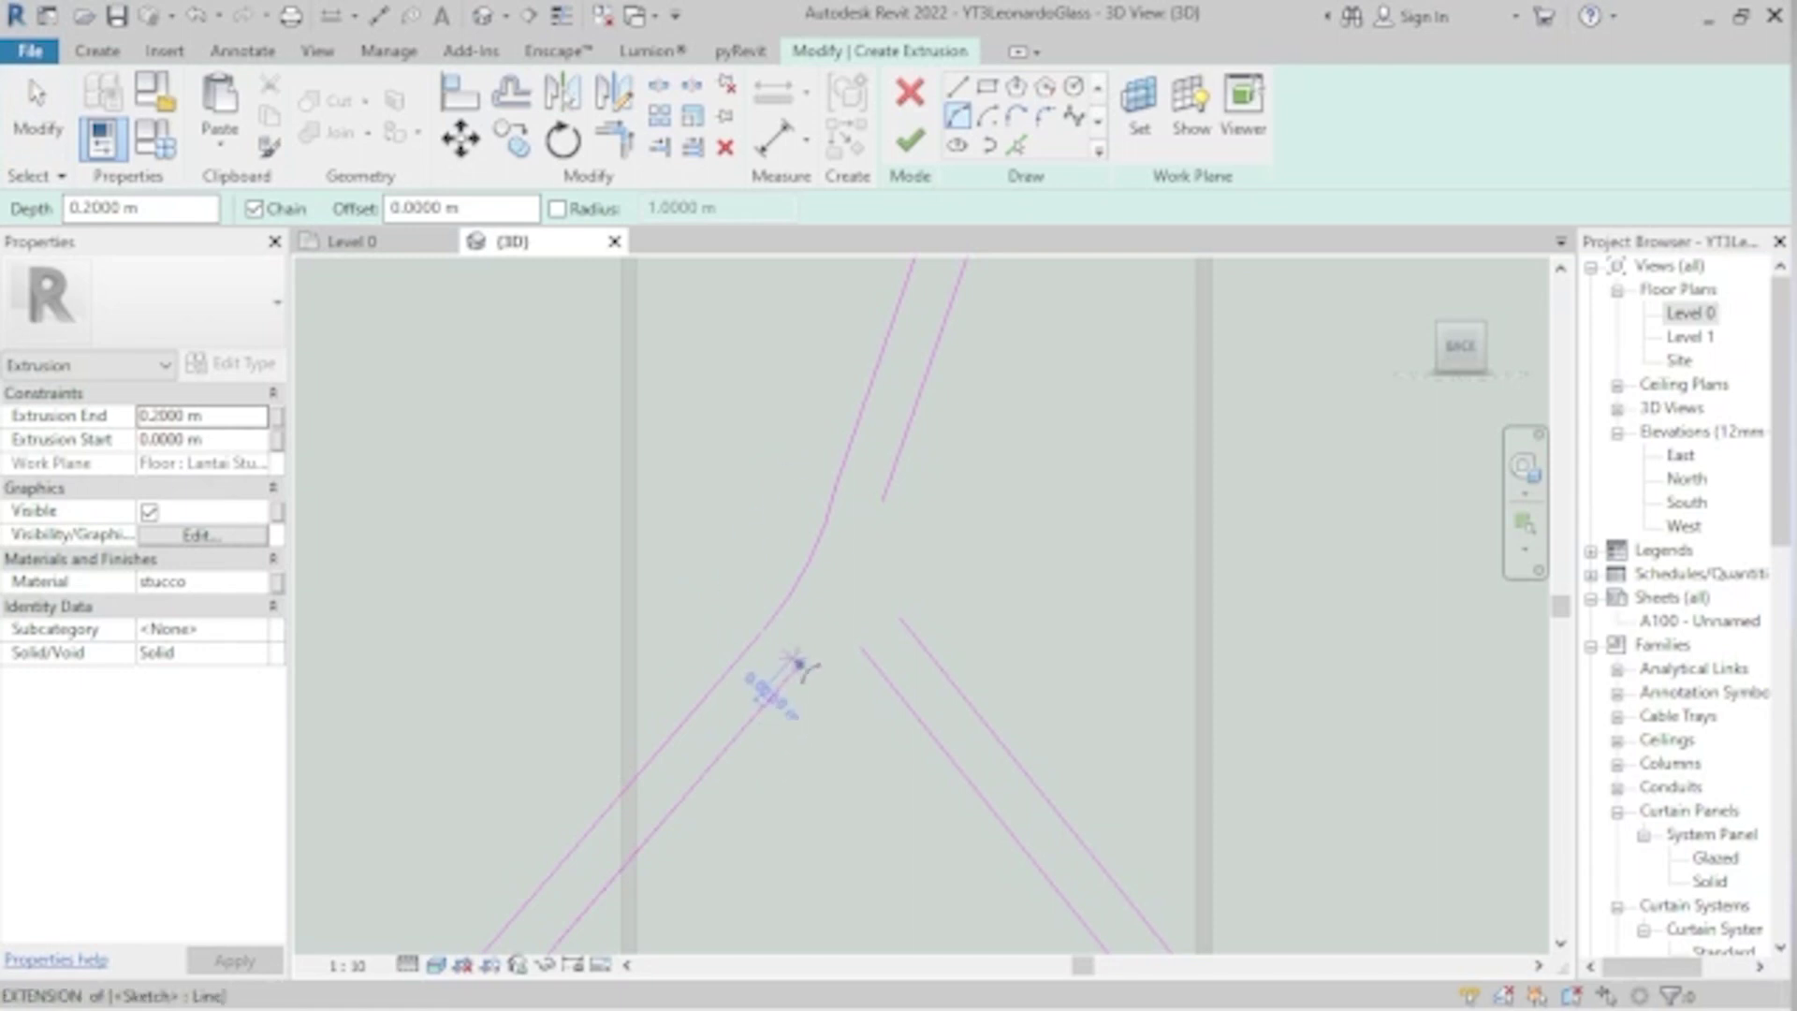
click(799, 665)
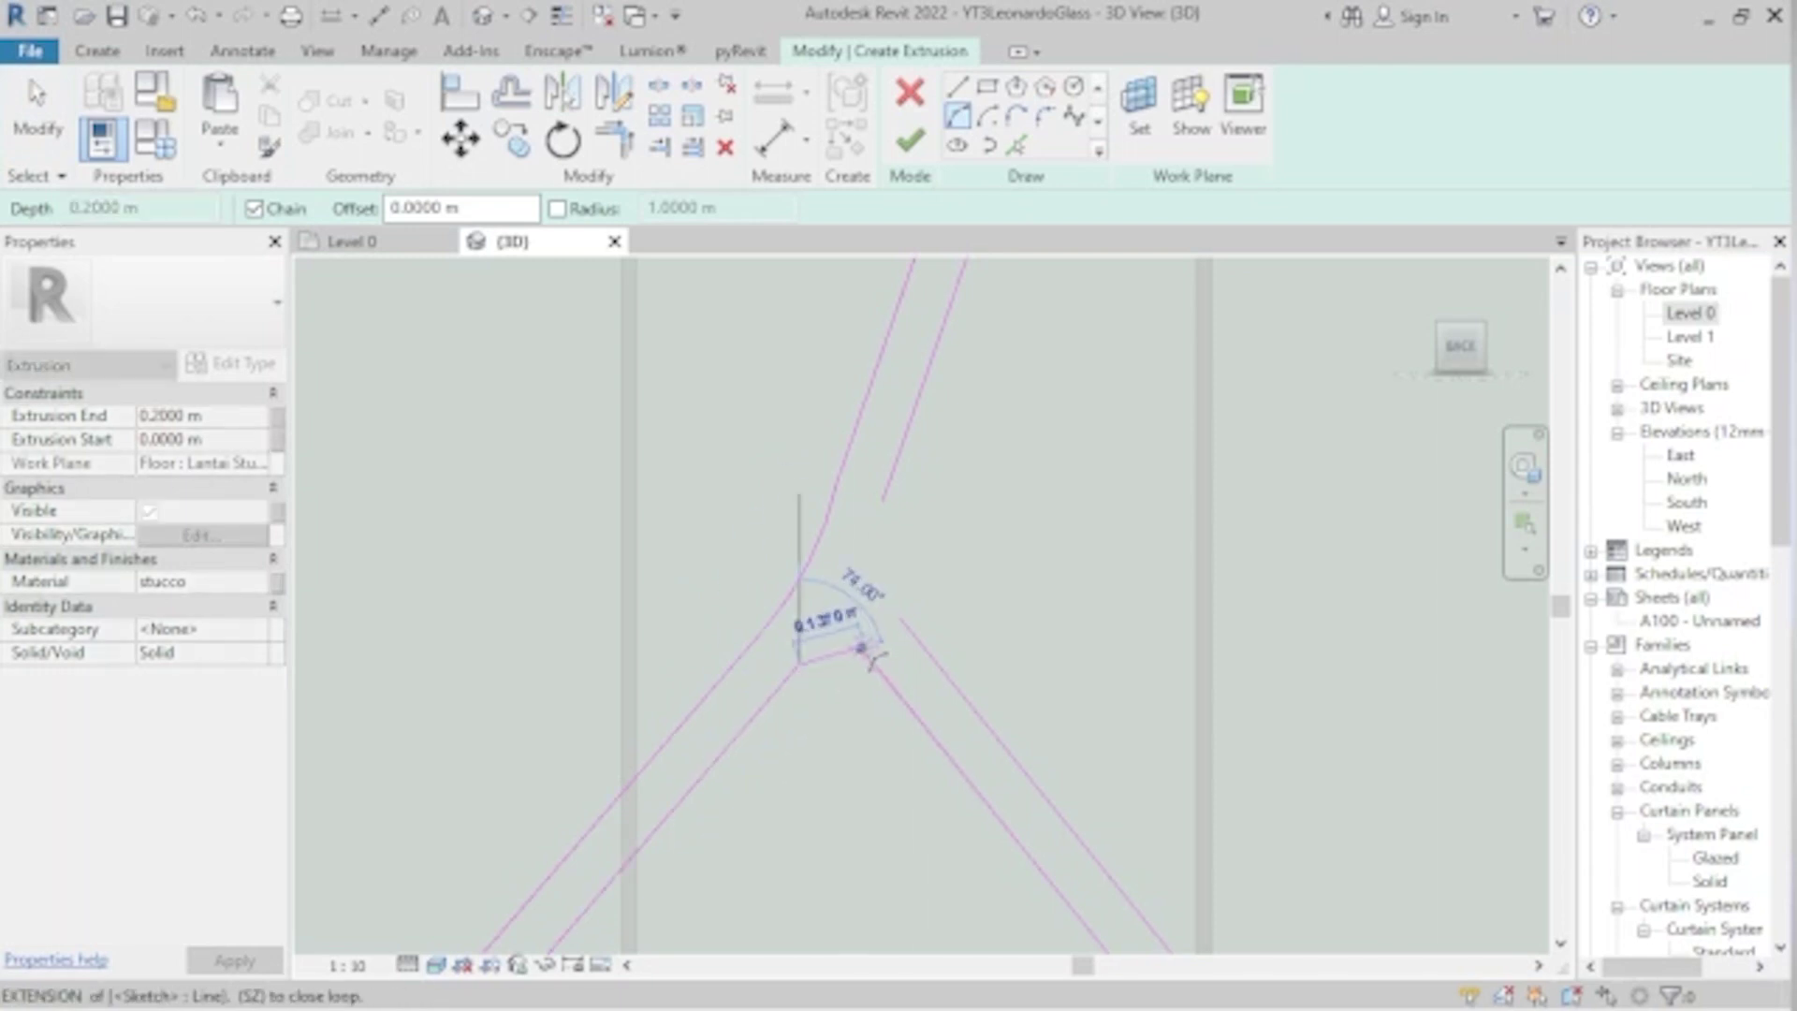
click(859, 648)
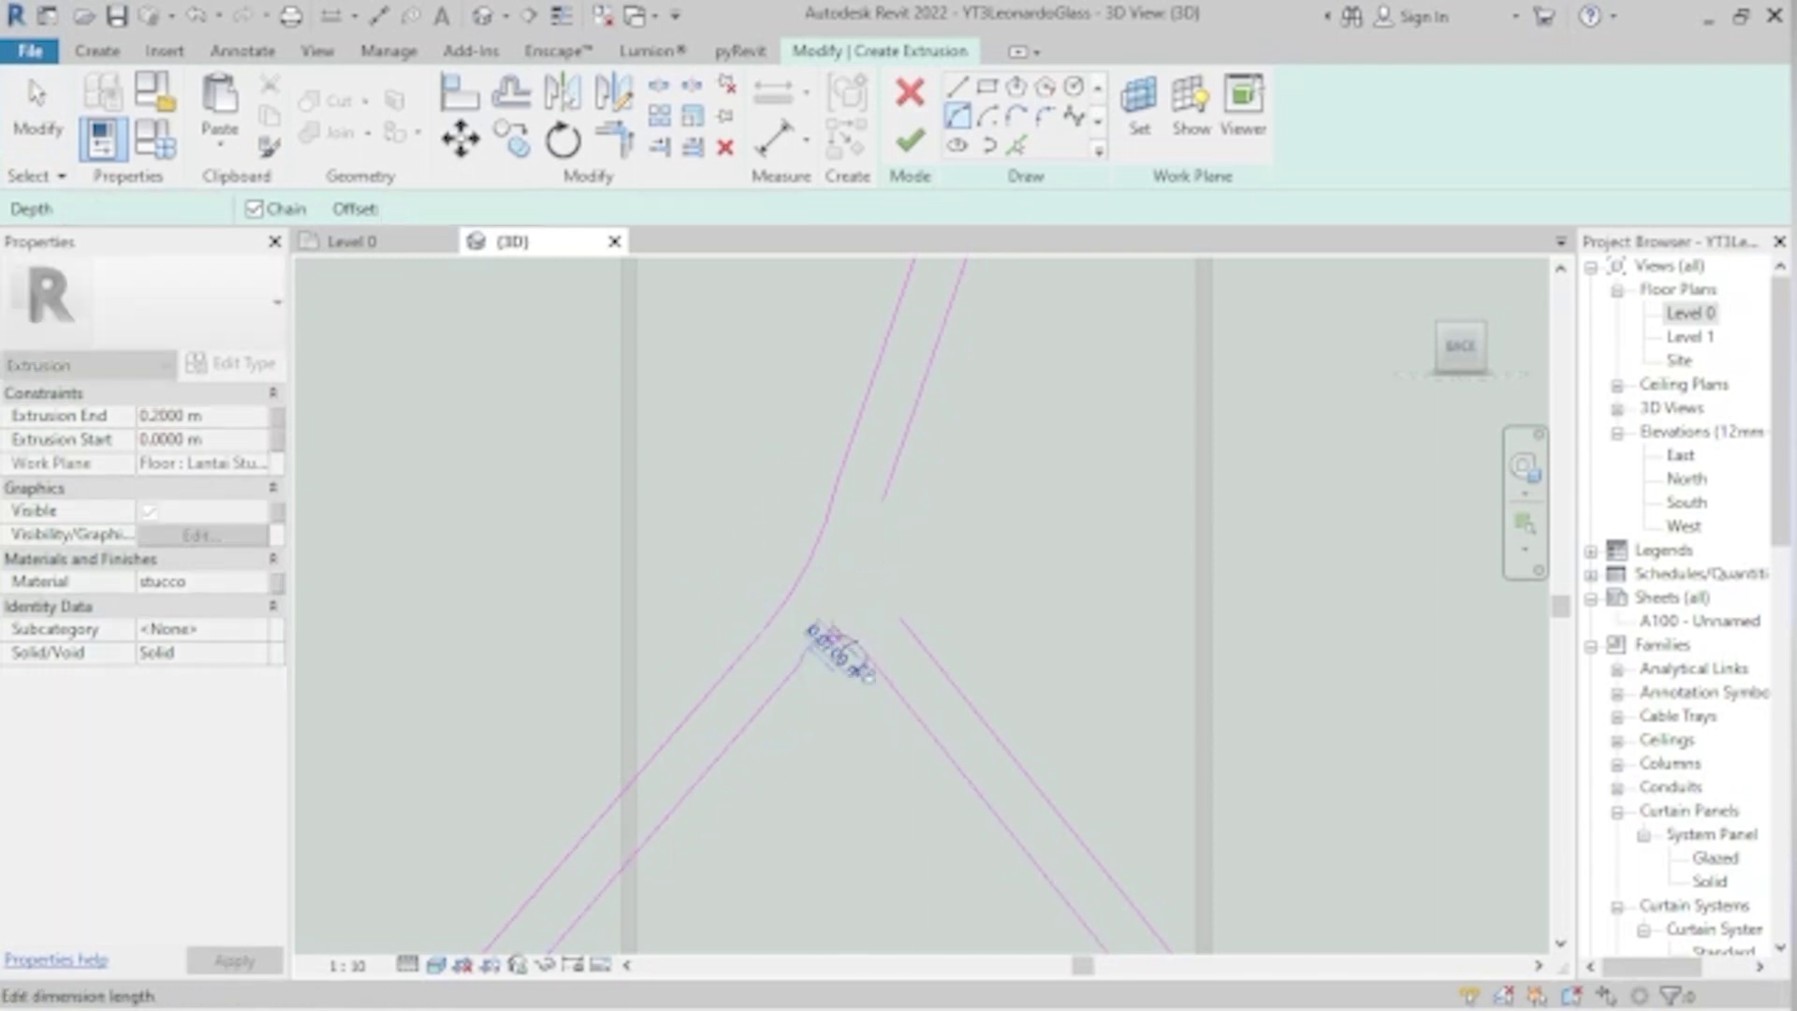
click(900, 617)
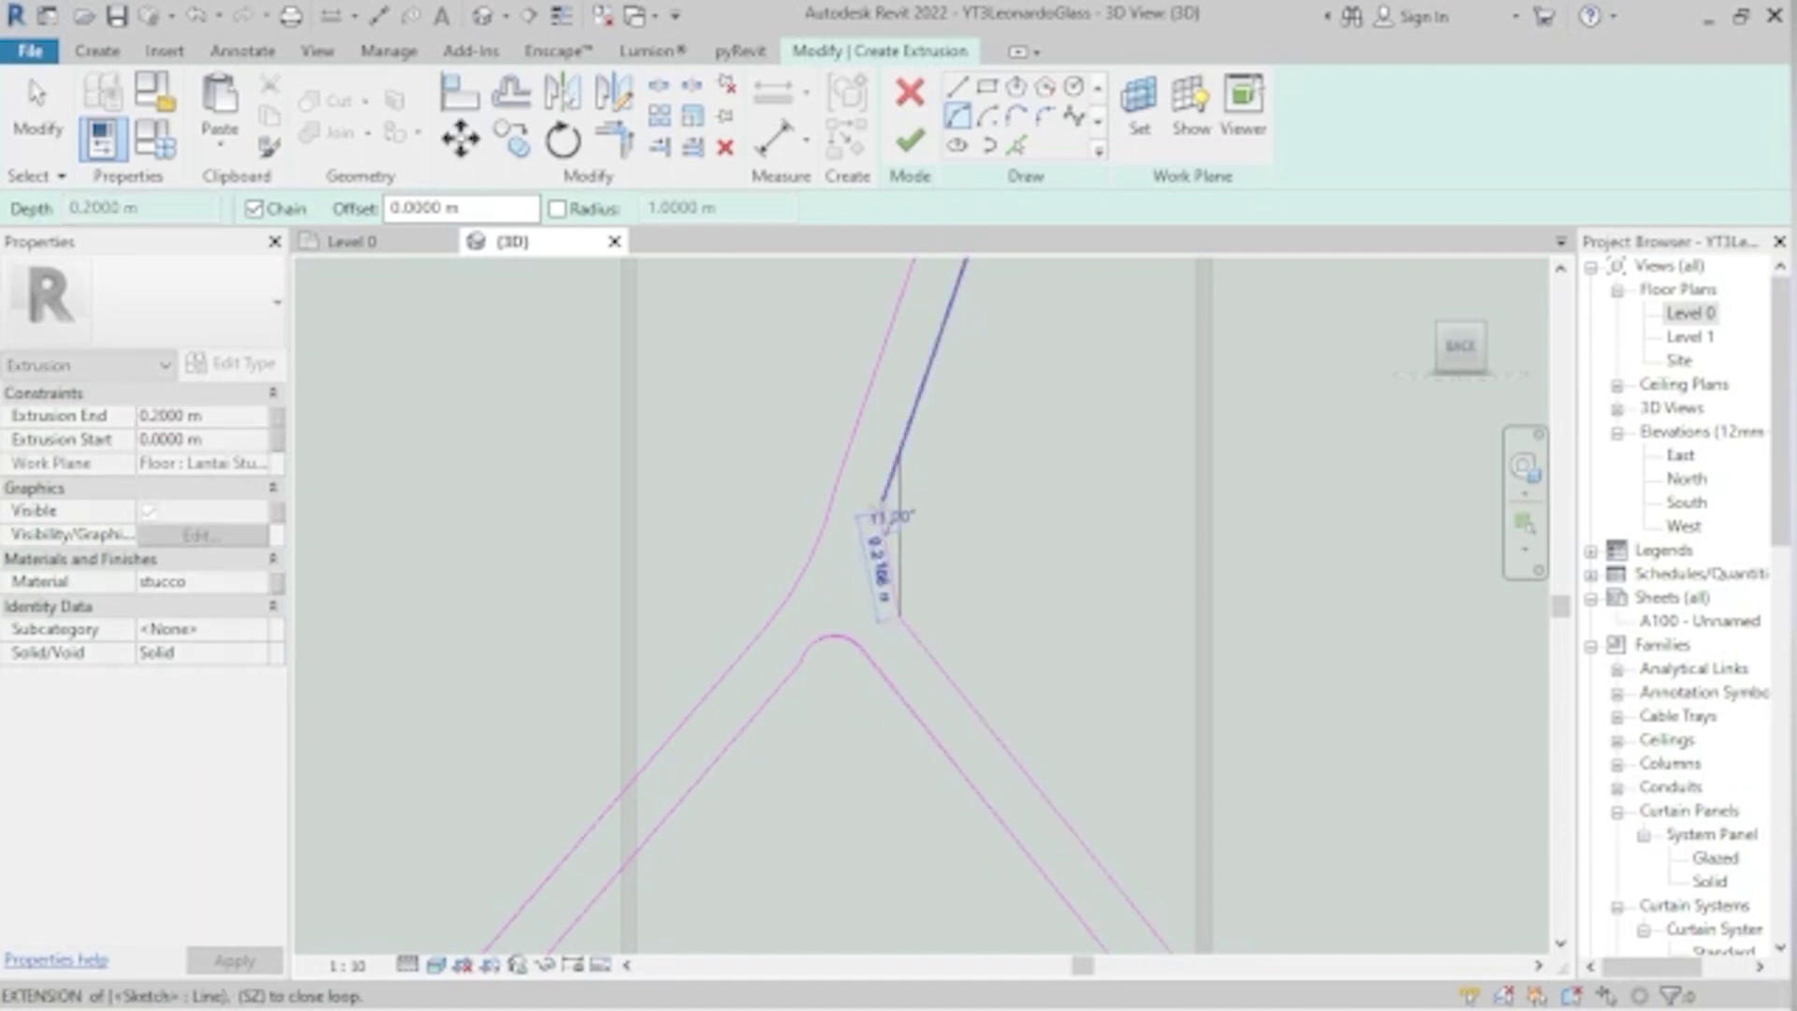
click(882, 501)
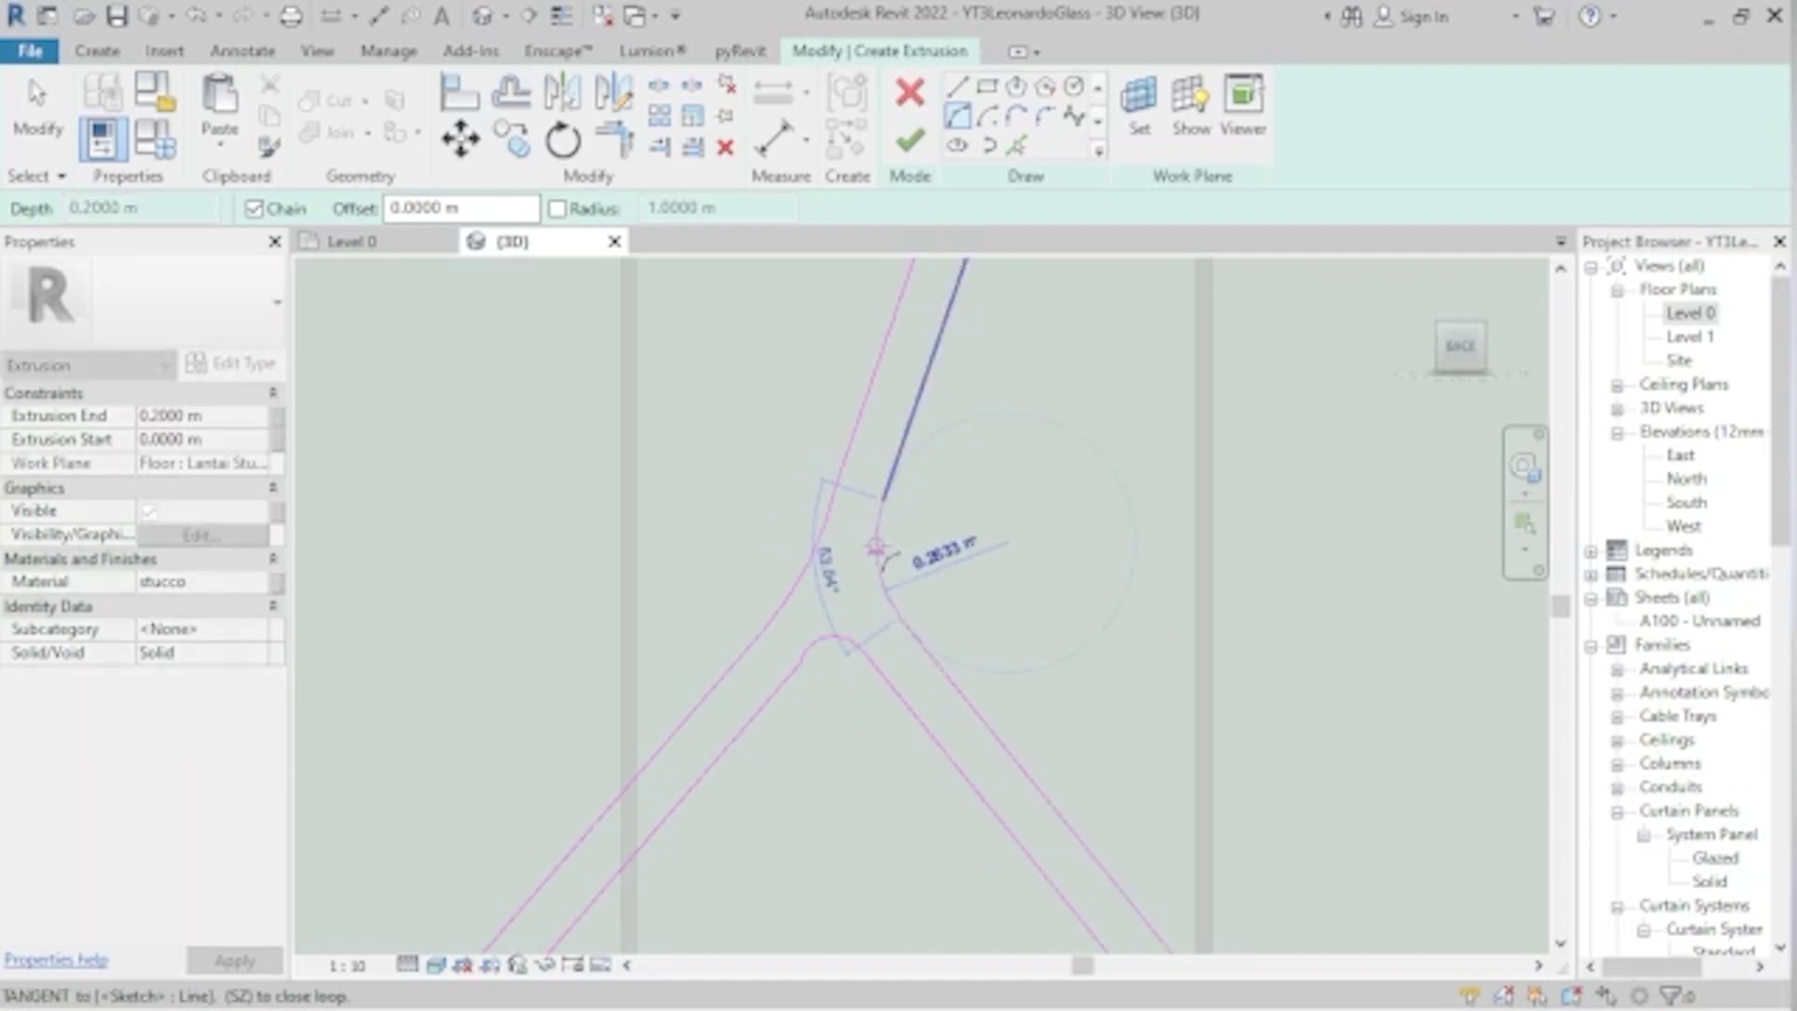
key(Escape)
key(Escape)
scroll(936, 599, down, 3)
scroll(923, 653, up, 2)
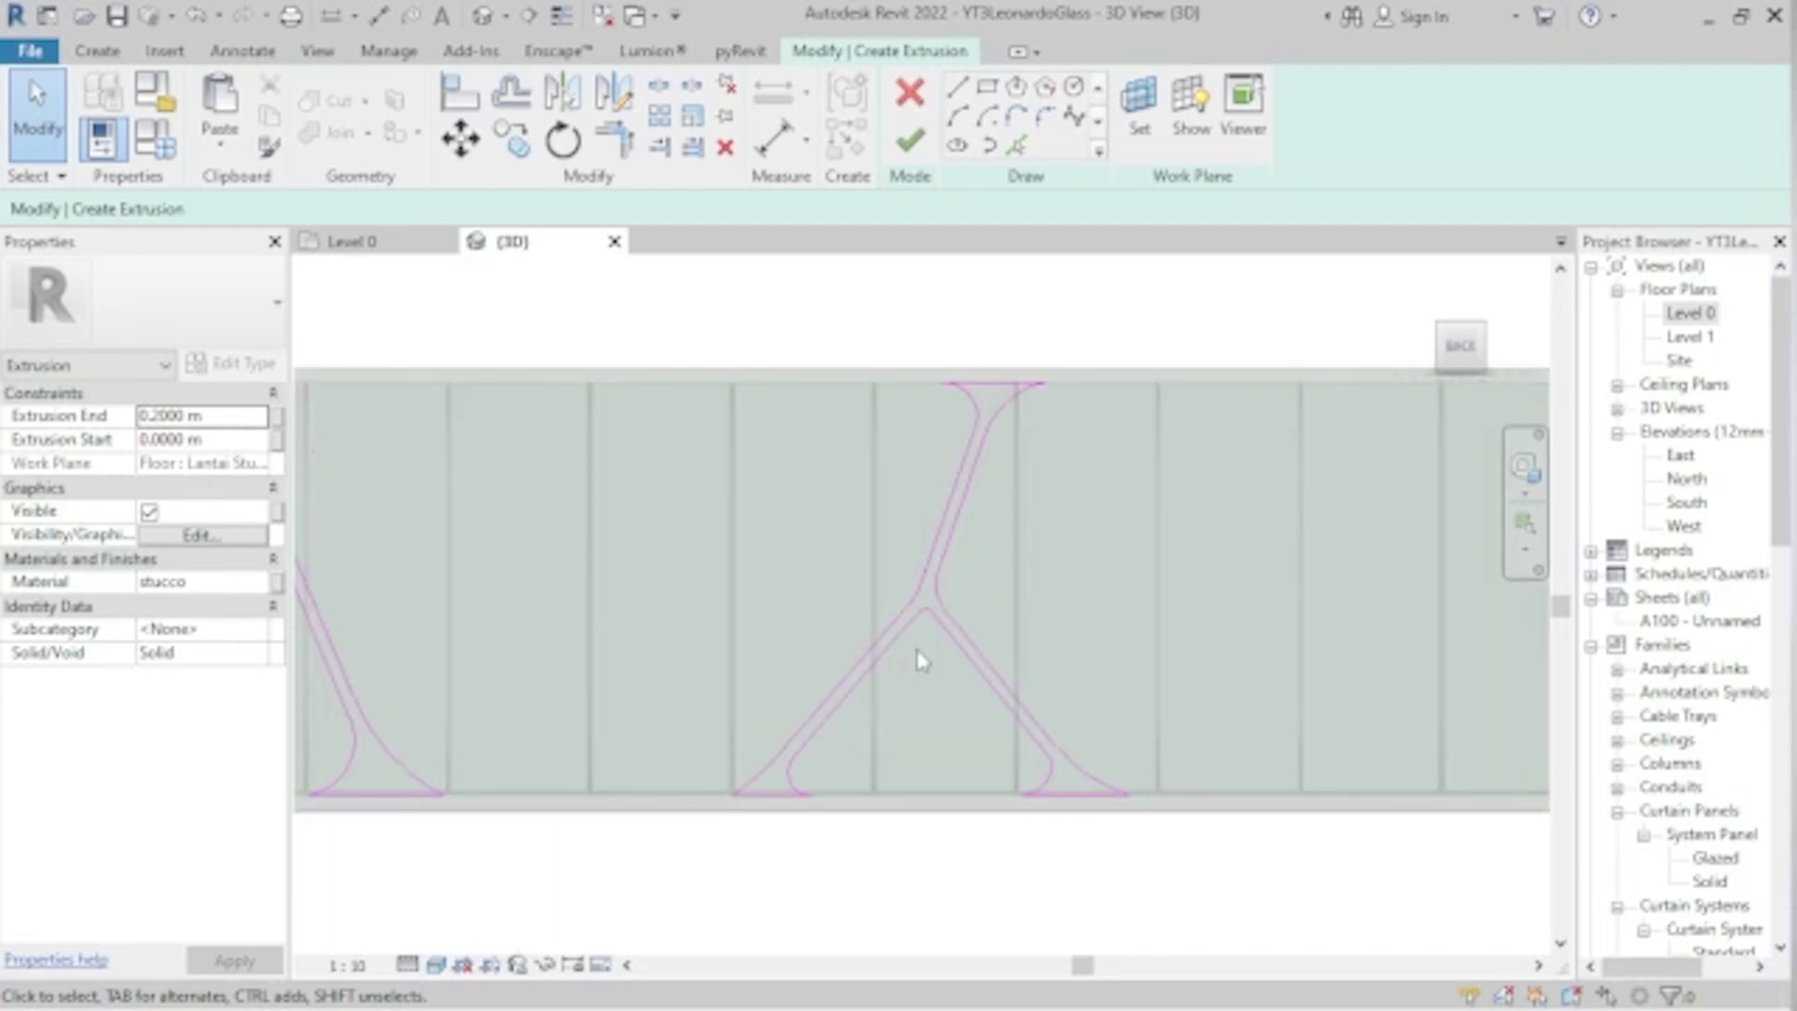
- Dismiss the join error from stretching the corner arc and delete that faulty arc
scroll(927, 602, up, 2)
drag(940, 555, 967, 604)
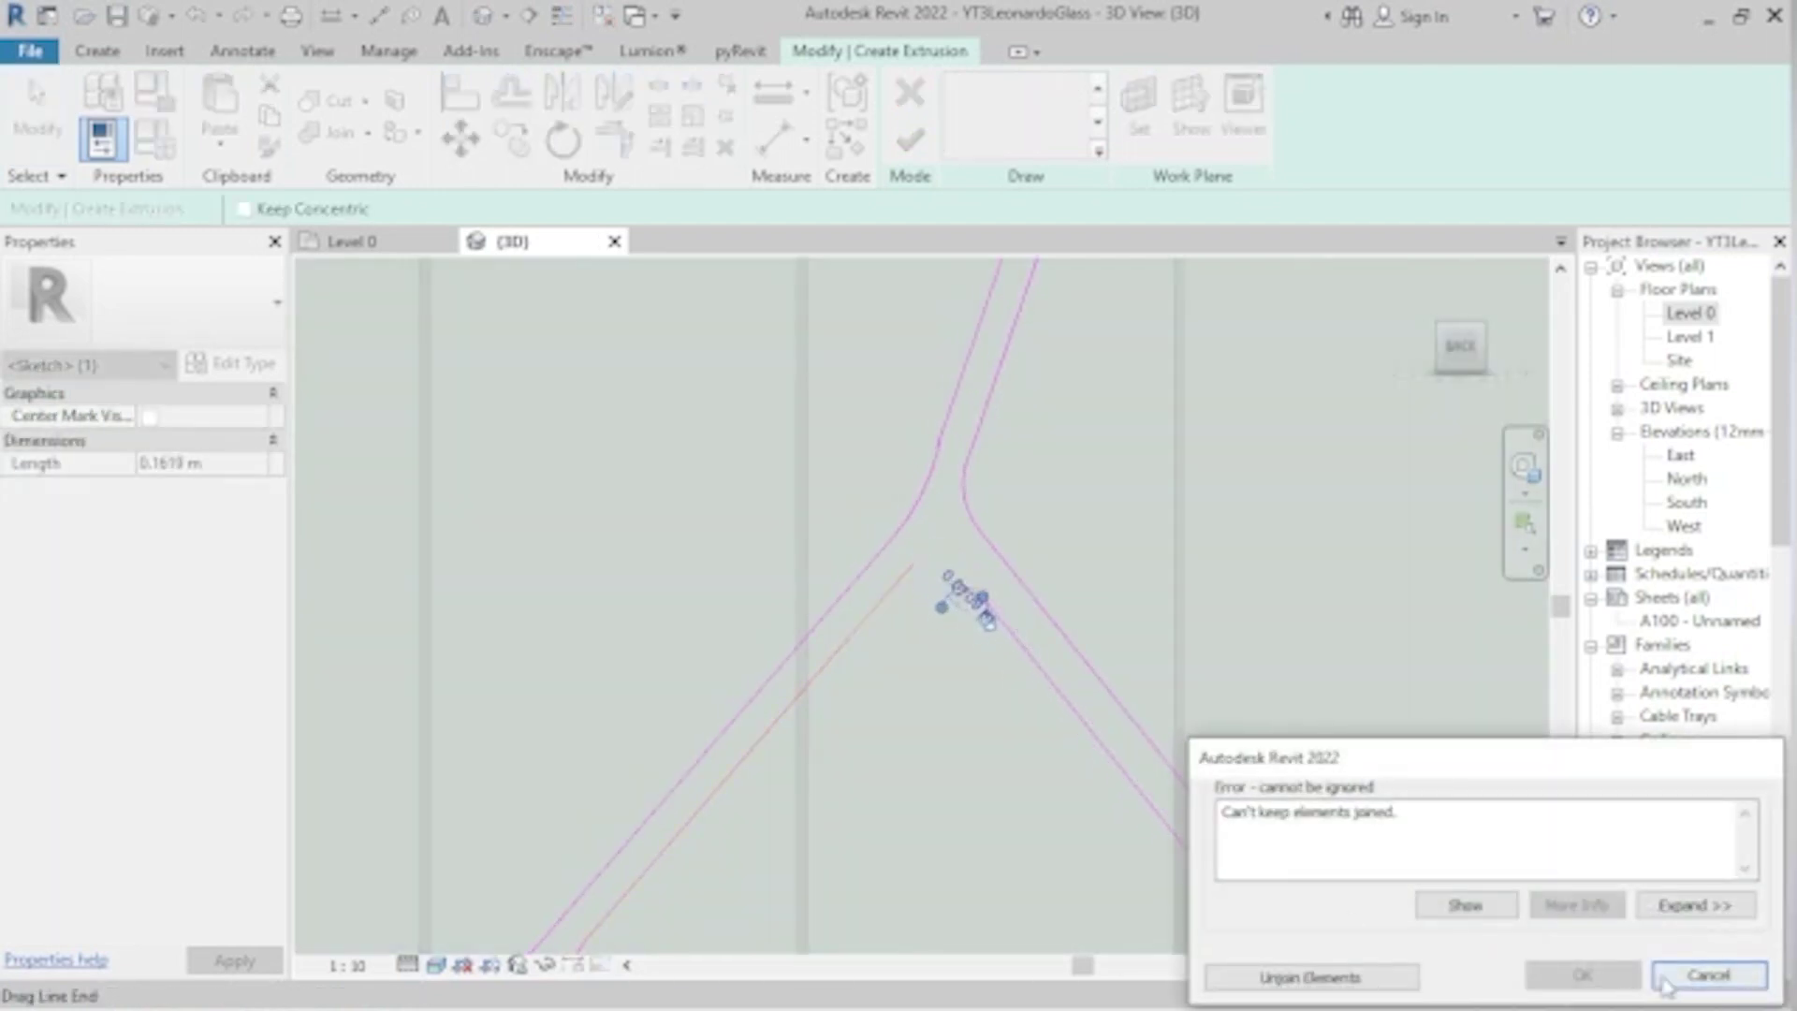
click(1664, 978)
click(936, 552)
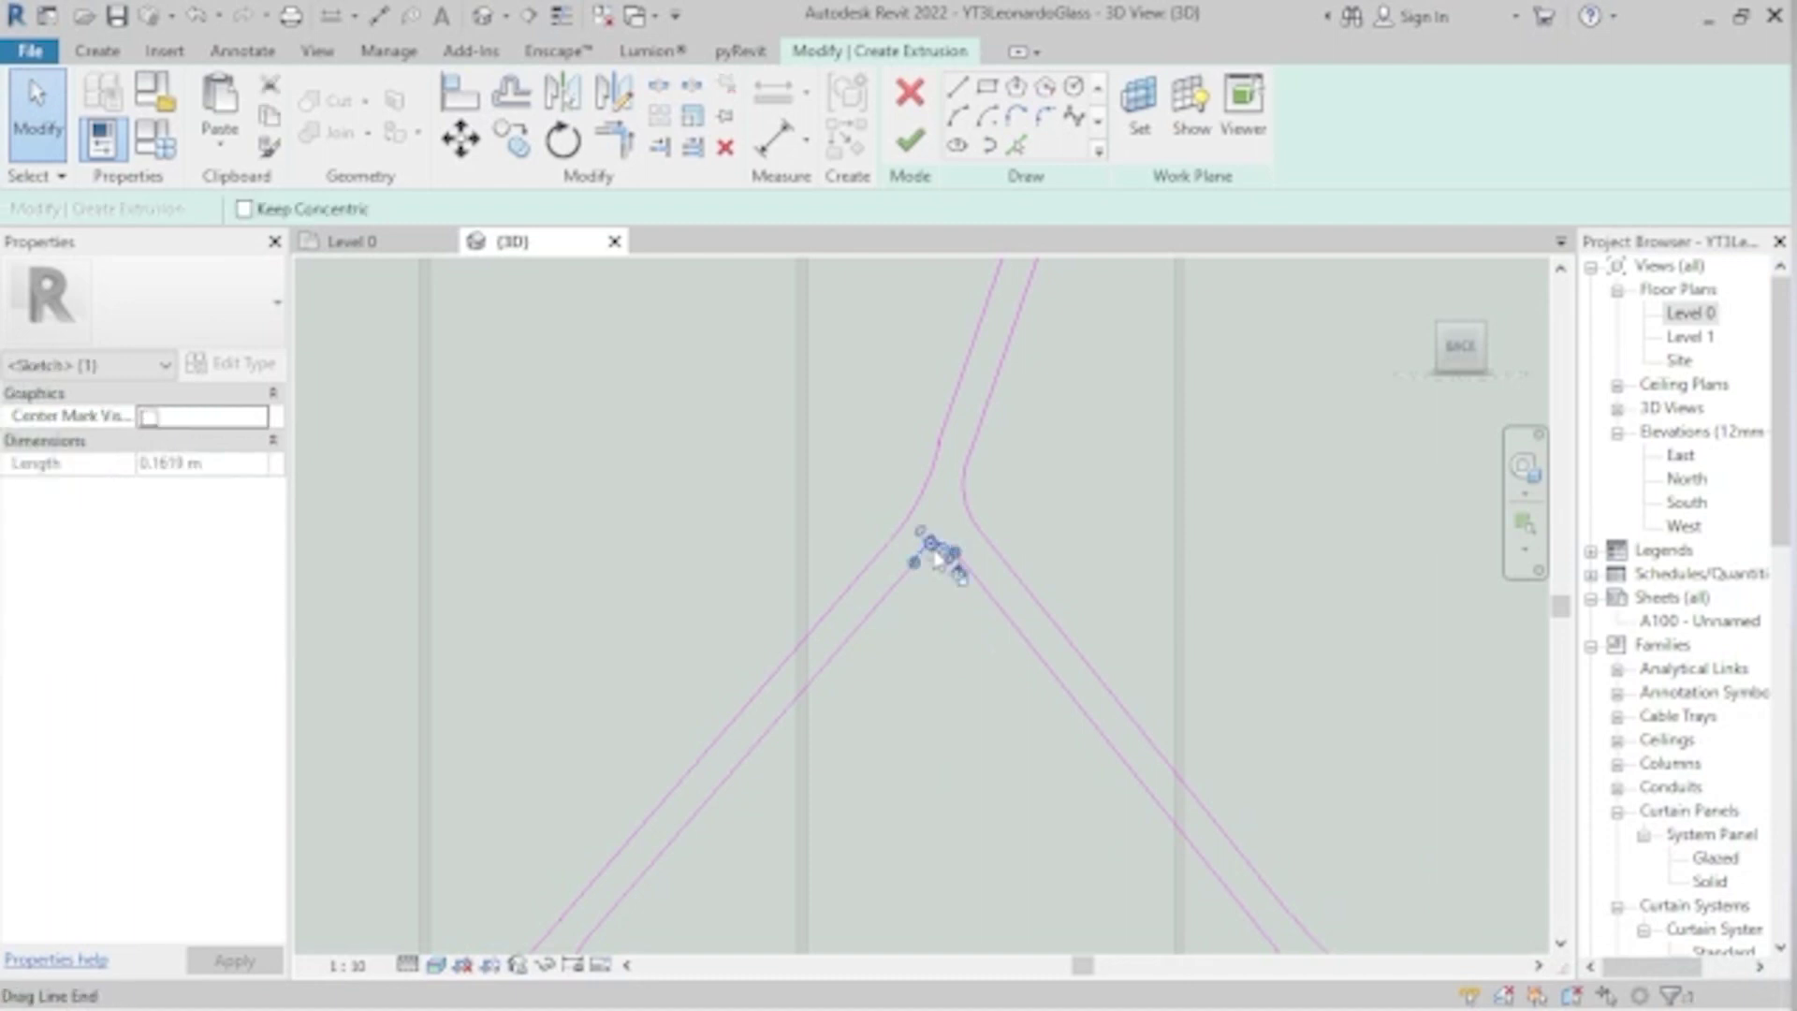
key(Delete)
- Redraw the corner arc between the left and right sketch lines as a start-end-radius arc
click(956, 122)
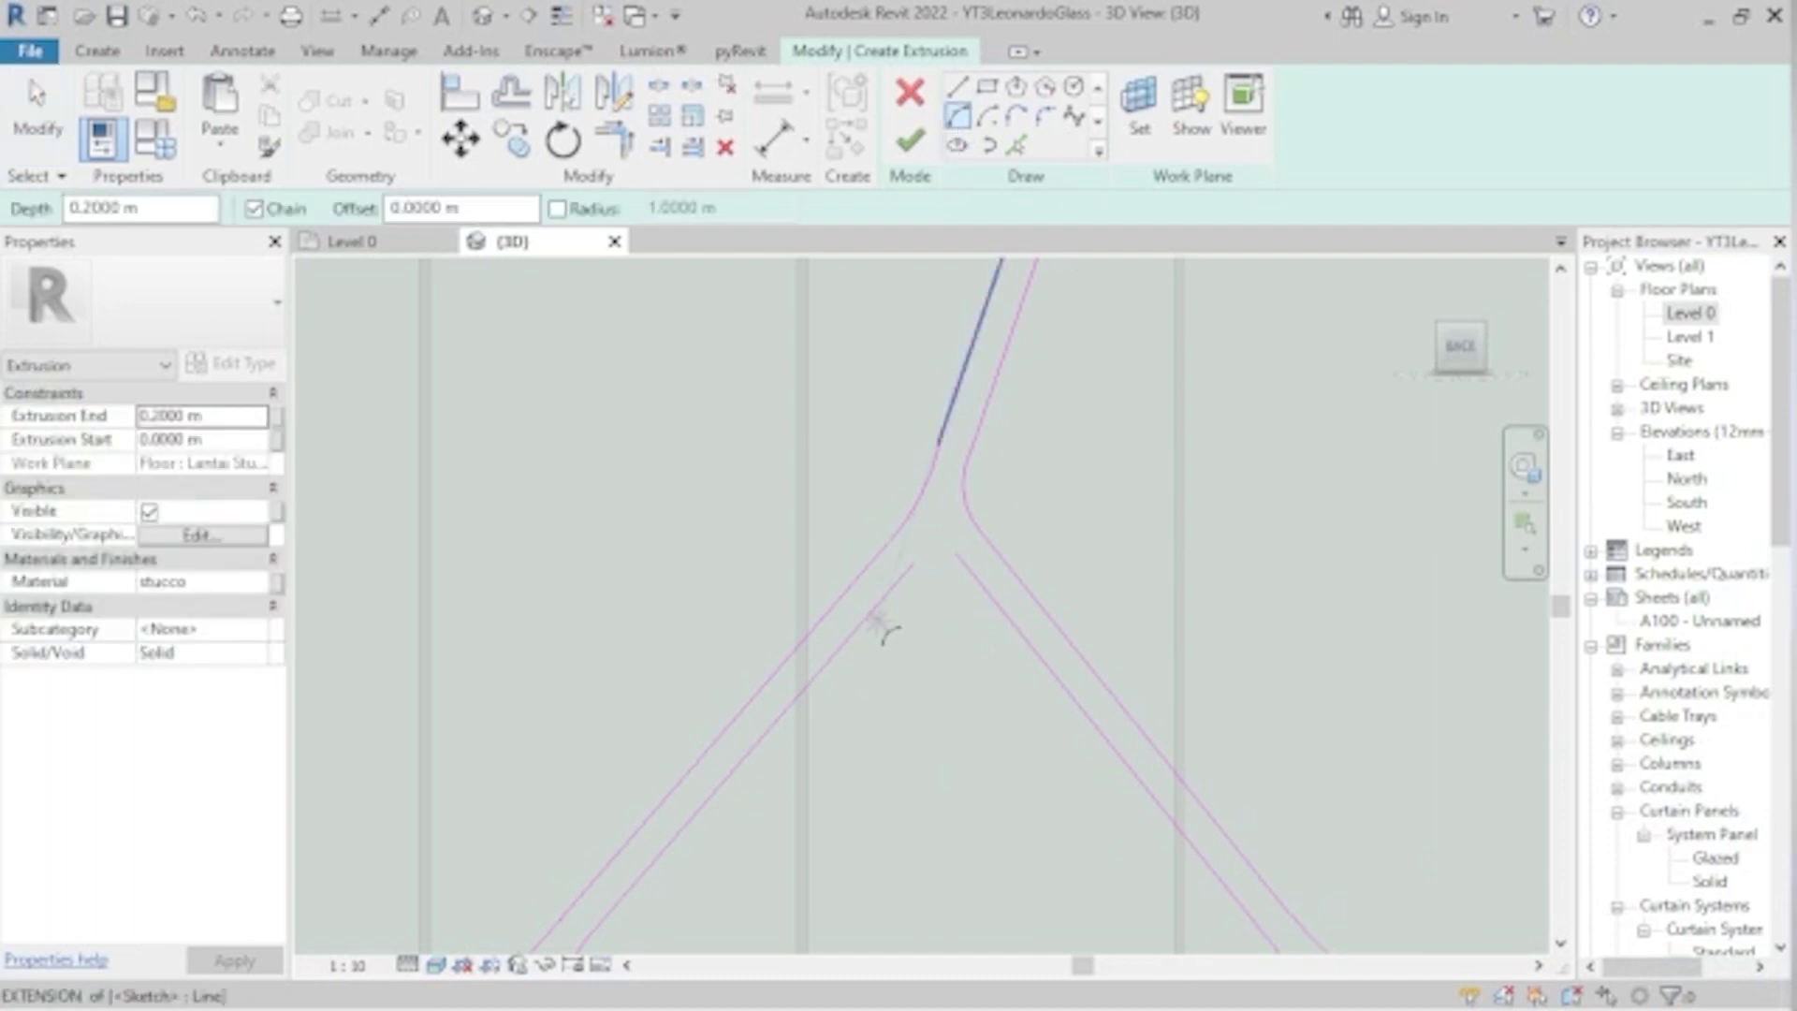
click(867, 615)
click(999, 608)
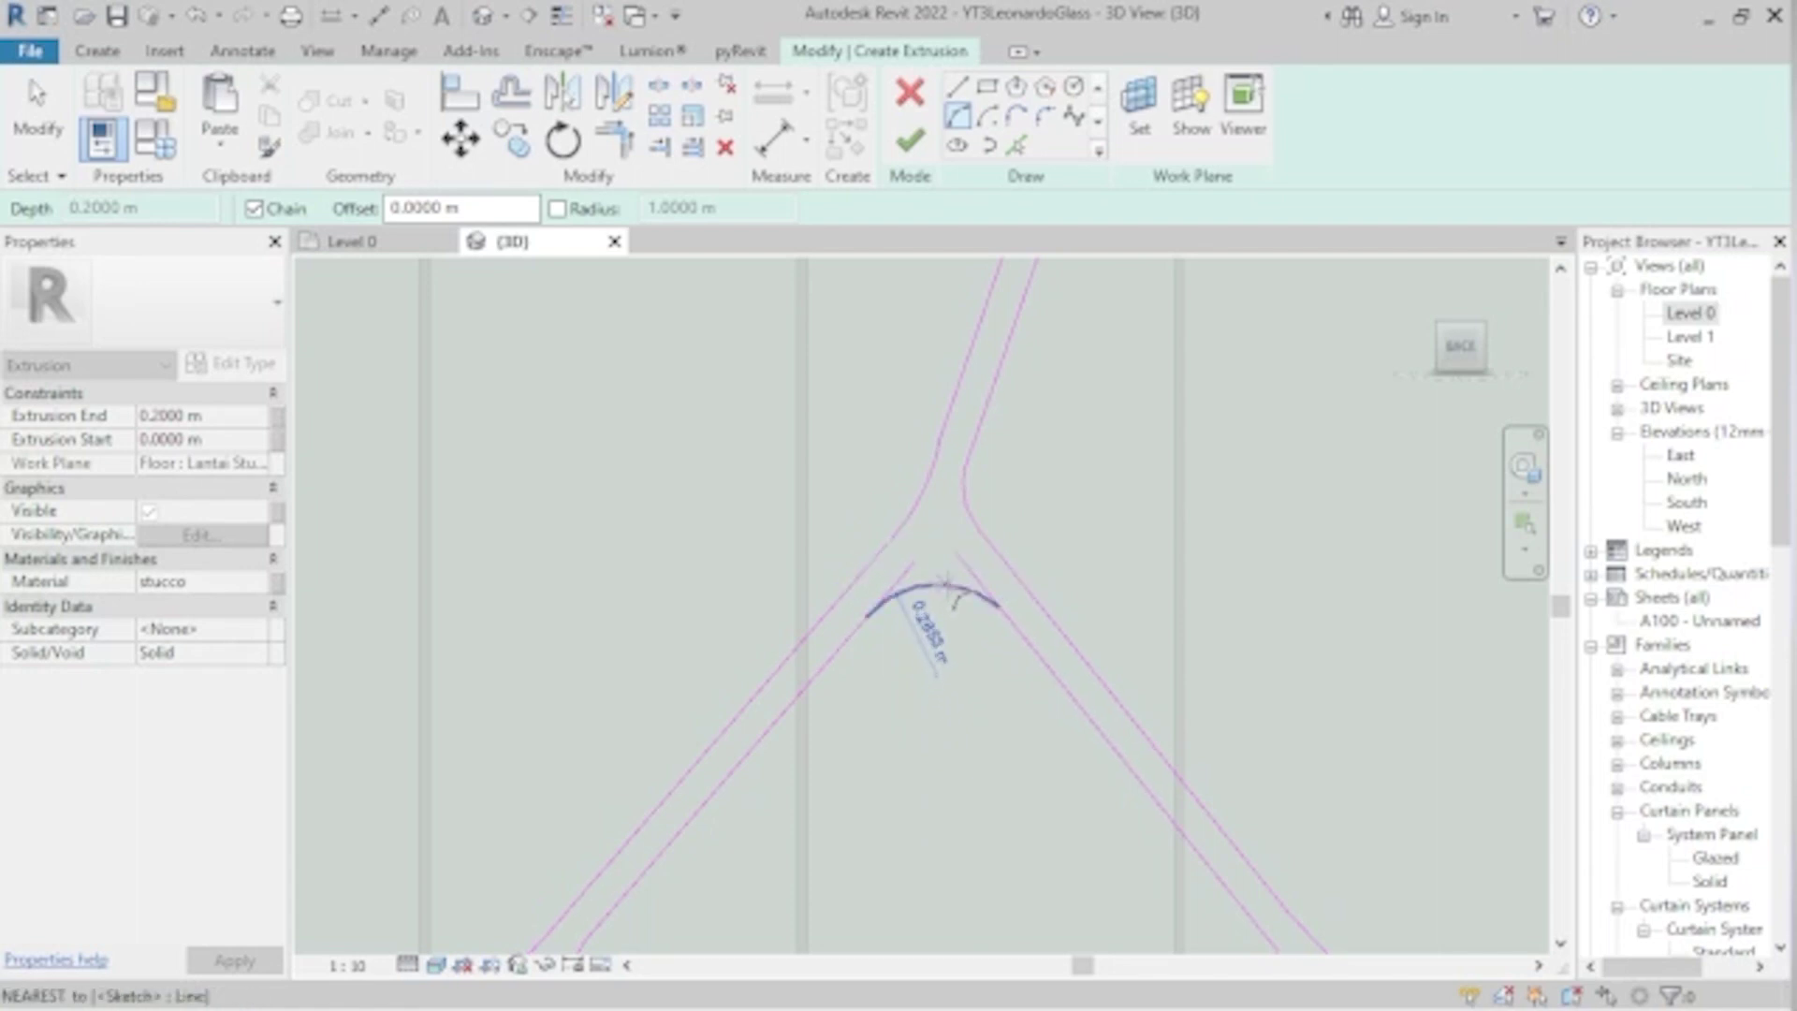
click(950, 586)
key(Escape)
key(Escape)
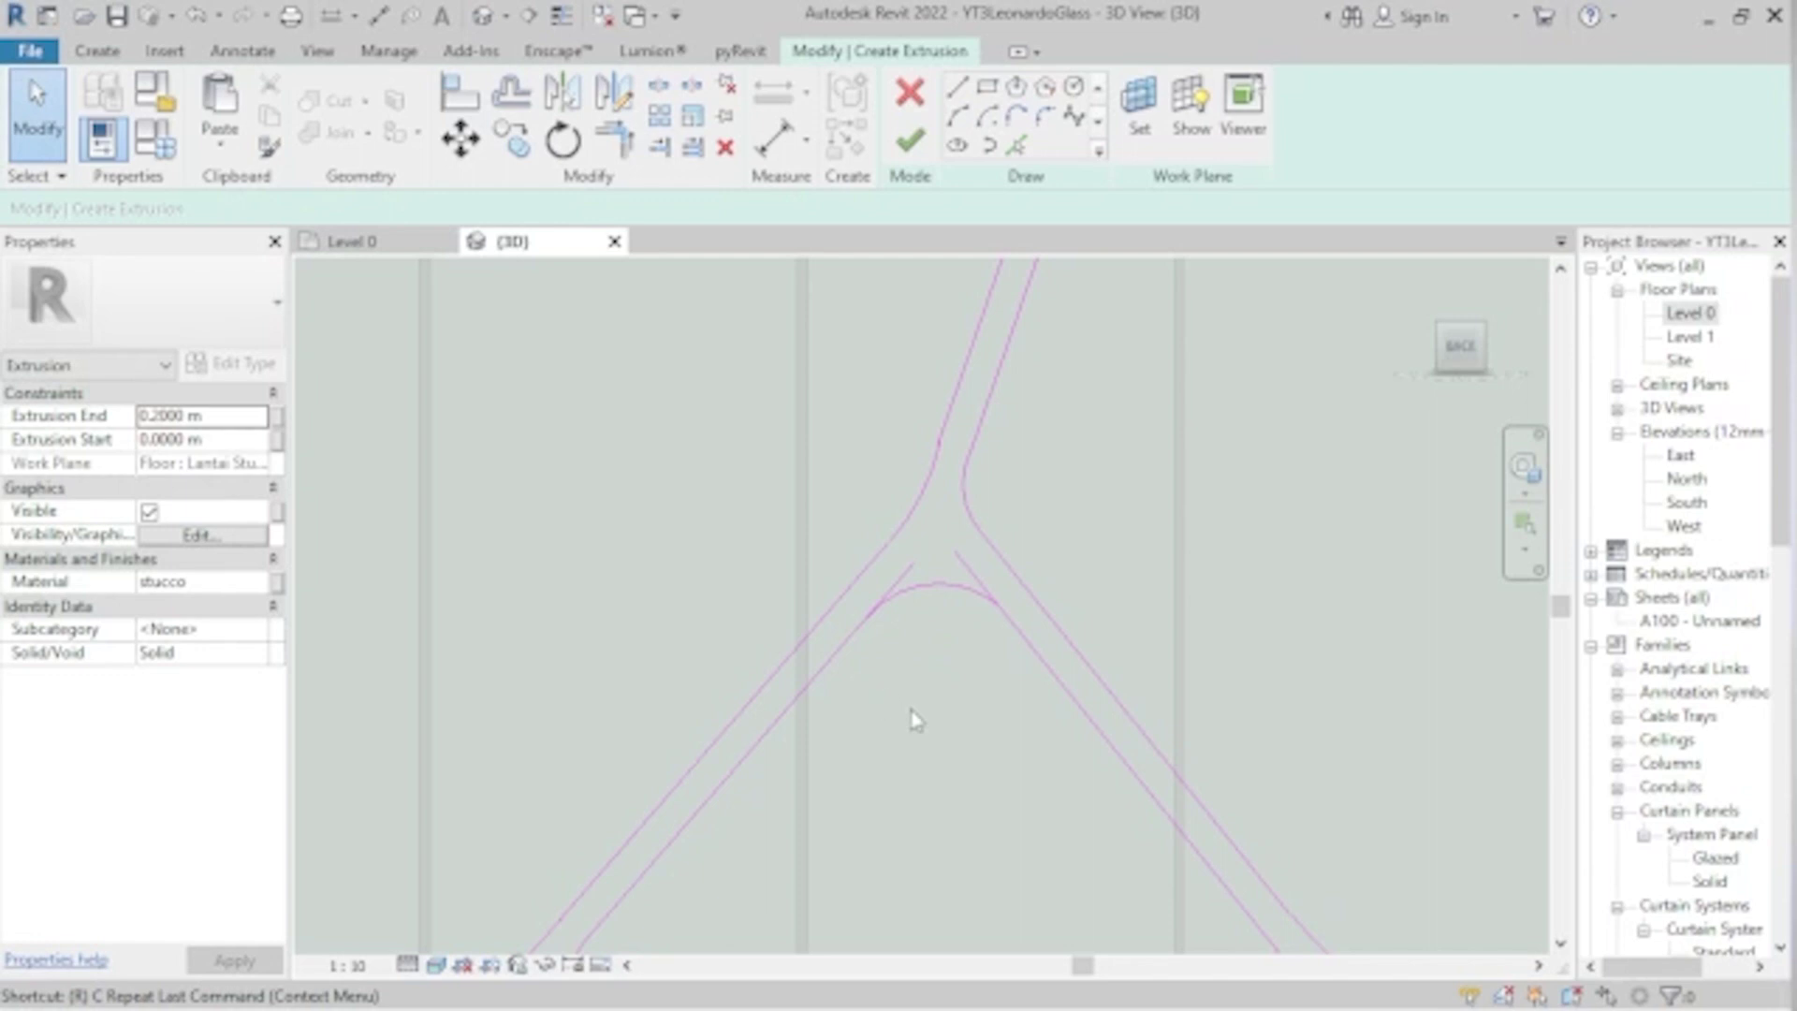
- Trim the leftover line stub back to the new arc with Trim/Extend to Corner (TR)
key(t)
key(r)
click(843, 679)
click(950, 603)
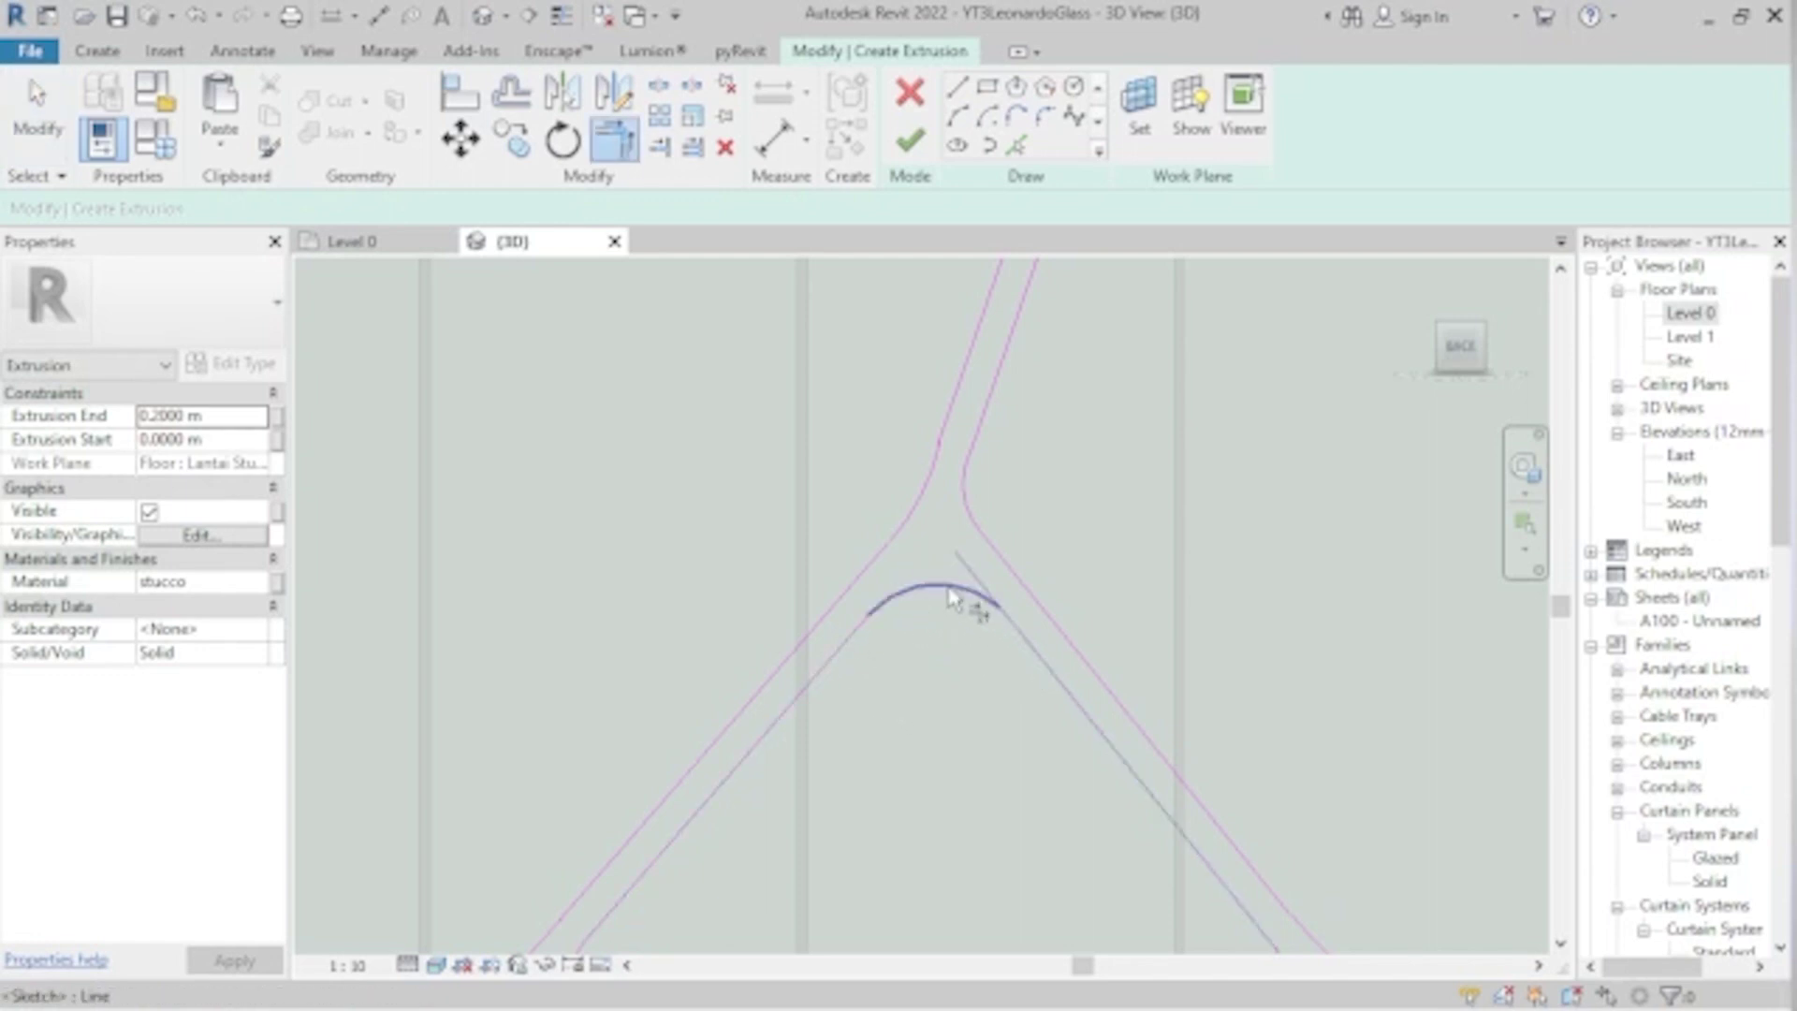
scroll(969, 673, down, 4)
key(Escape)
scroll(969, 672, down, 1)
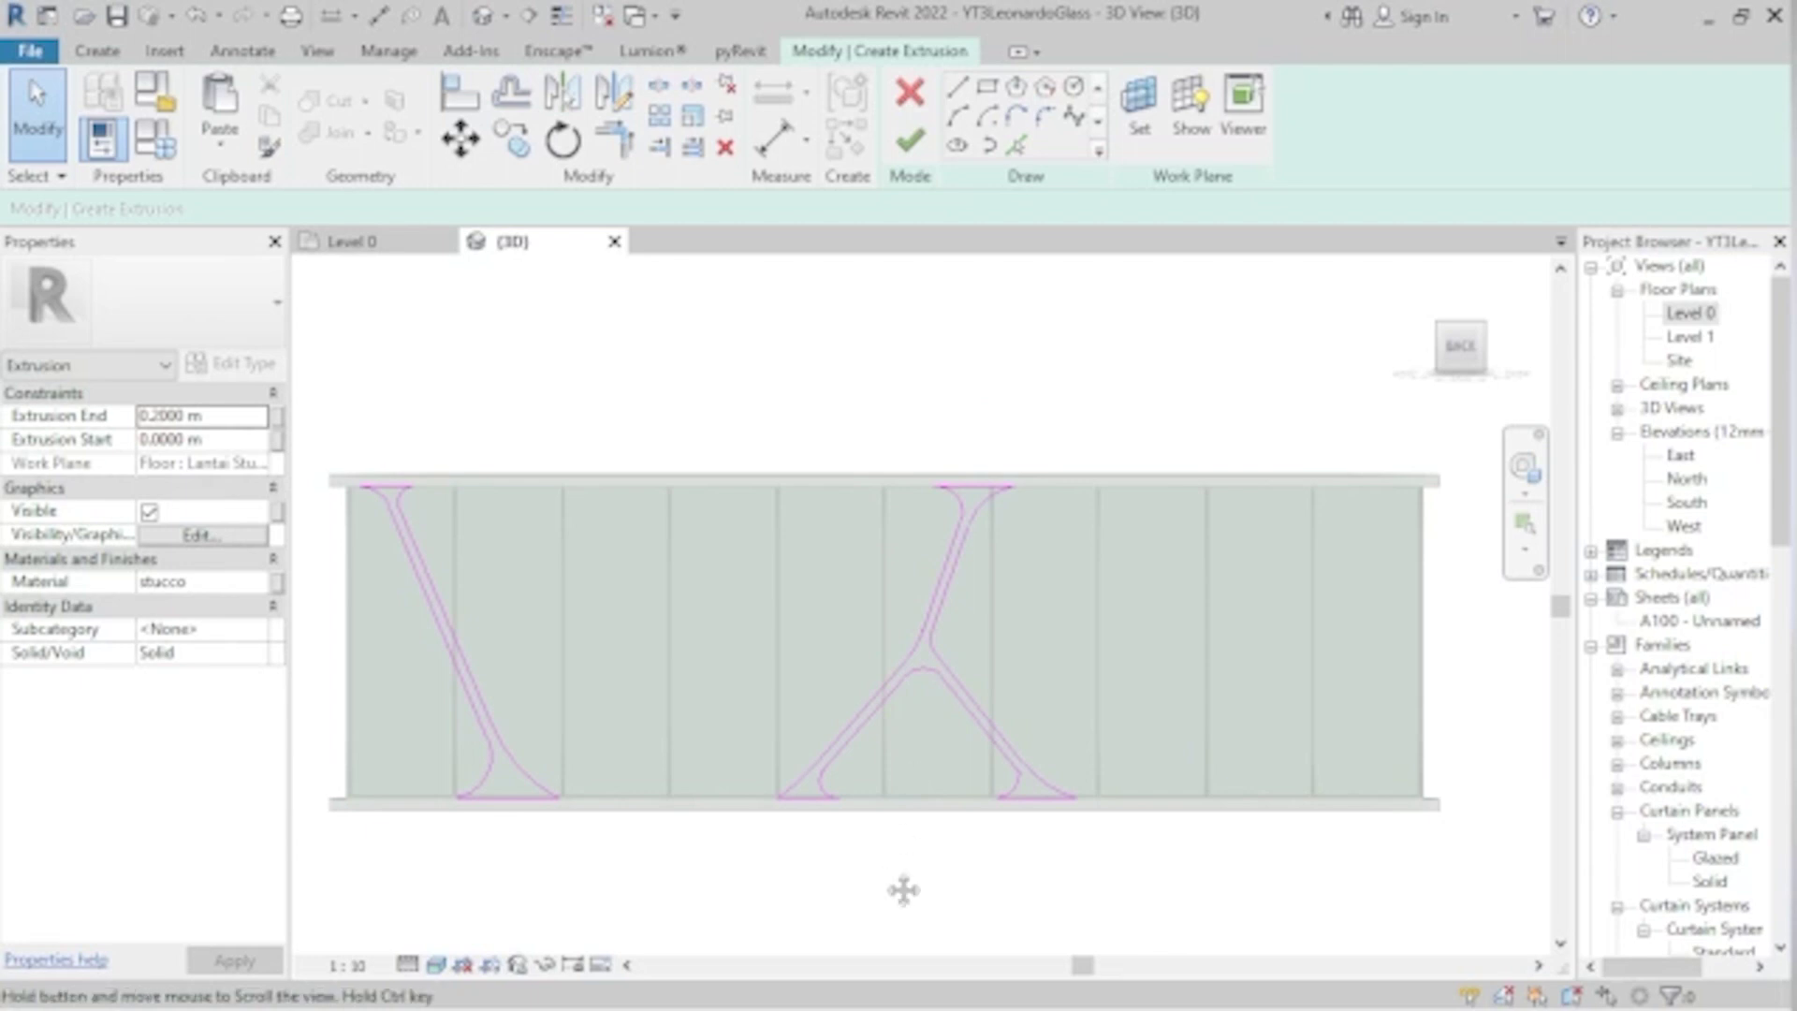
- Select all 18 lines of the X sketch and mirror a copy to the right
middle_drag(889, 882, 894, 823)
drag(702, 841, 1280, 344)
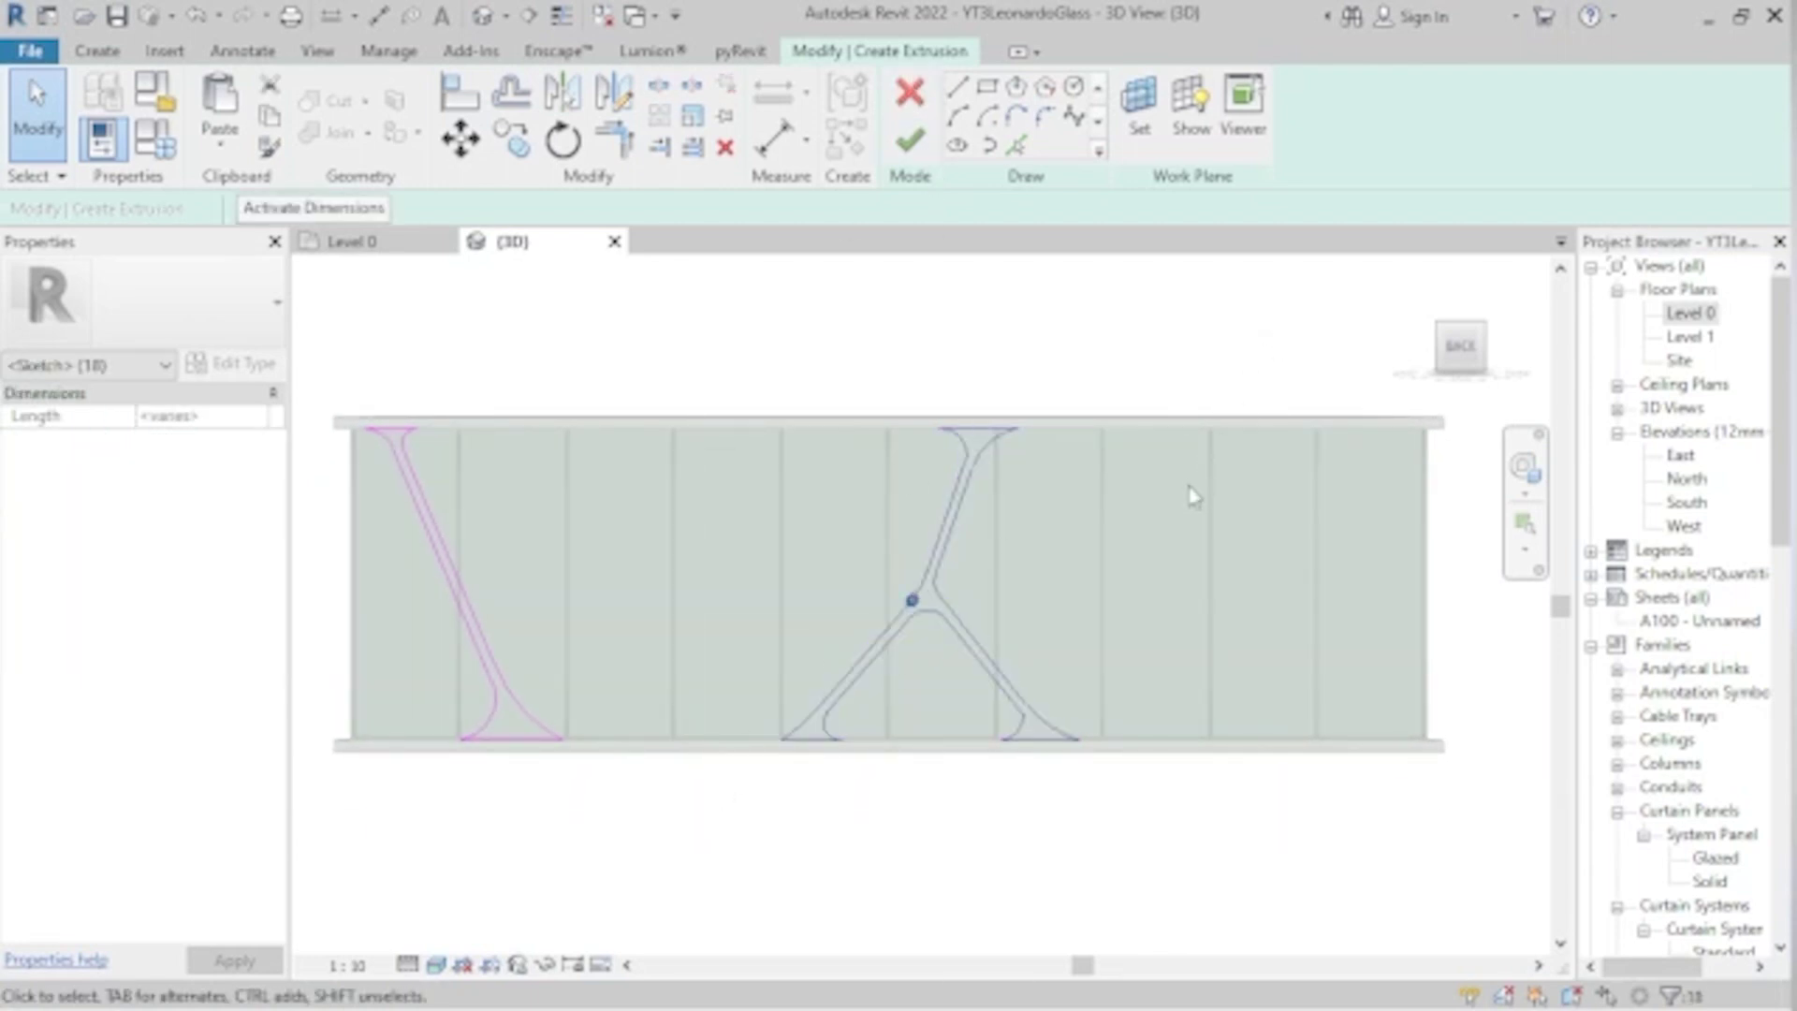
middle_drag(1174, 639, 1002, 642)
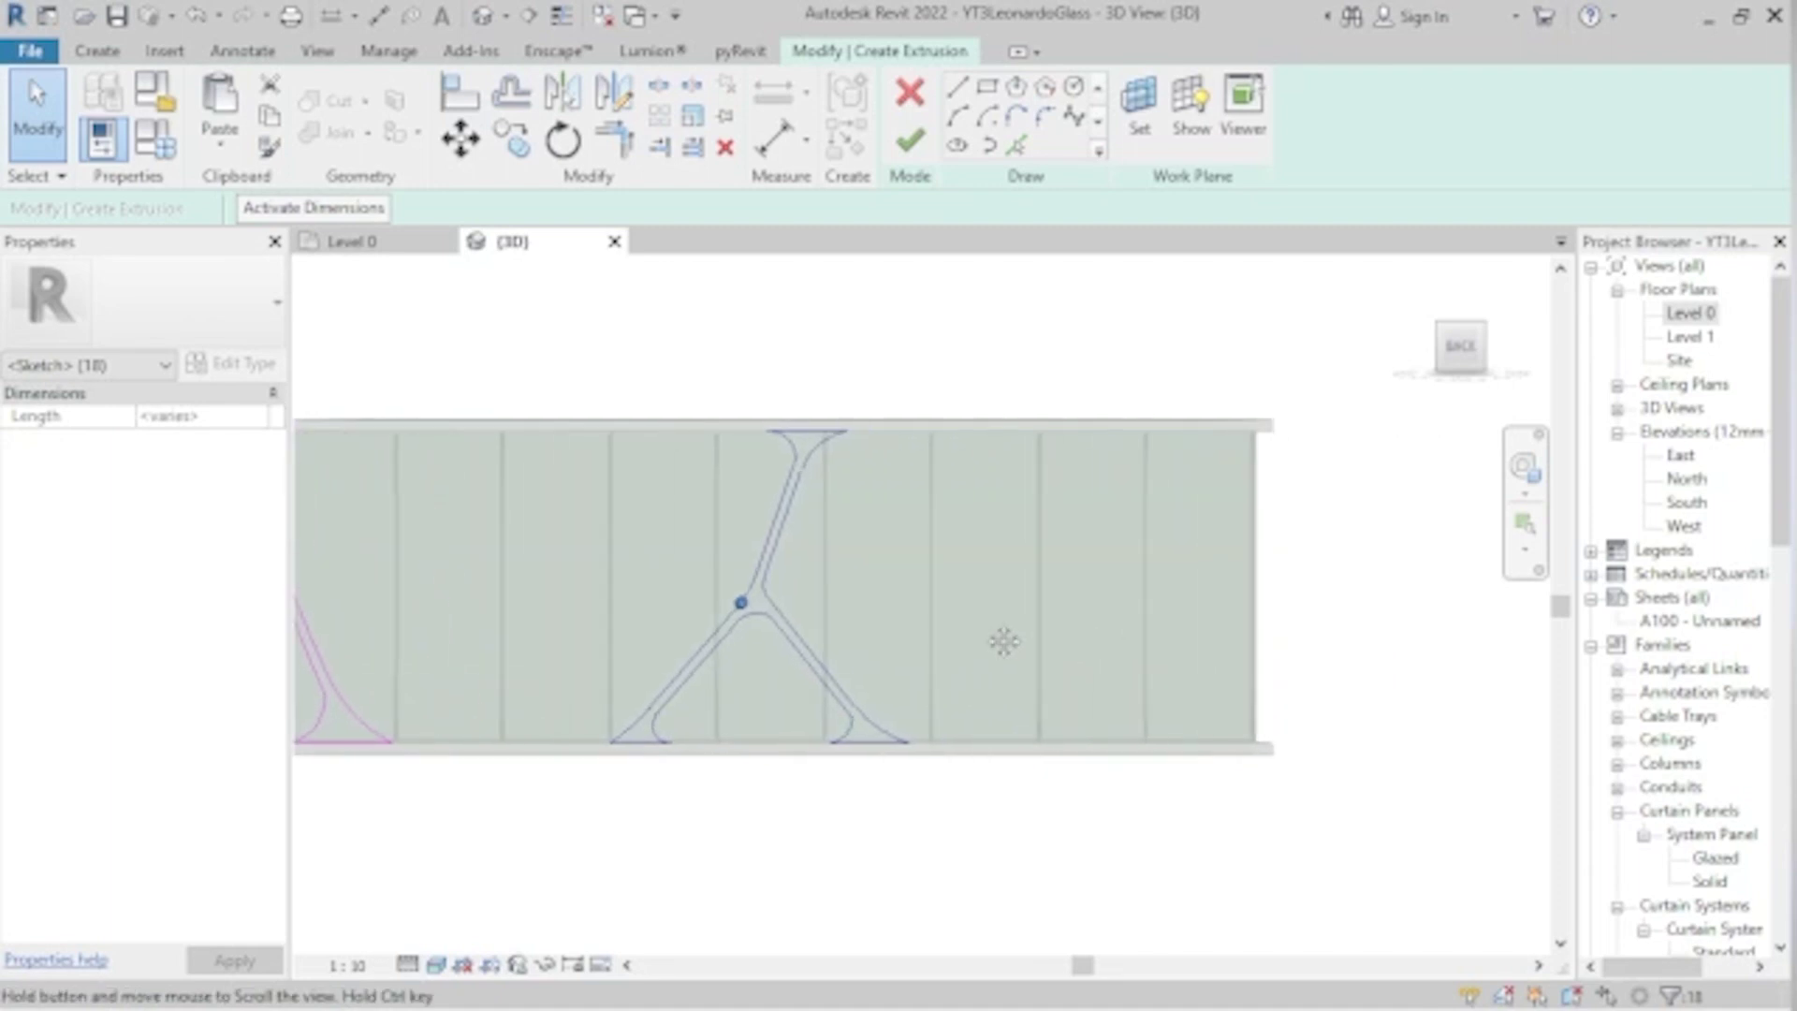
click(615, 93)
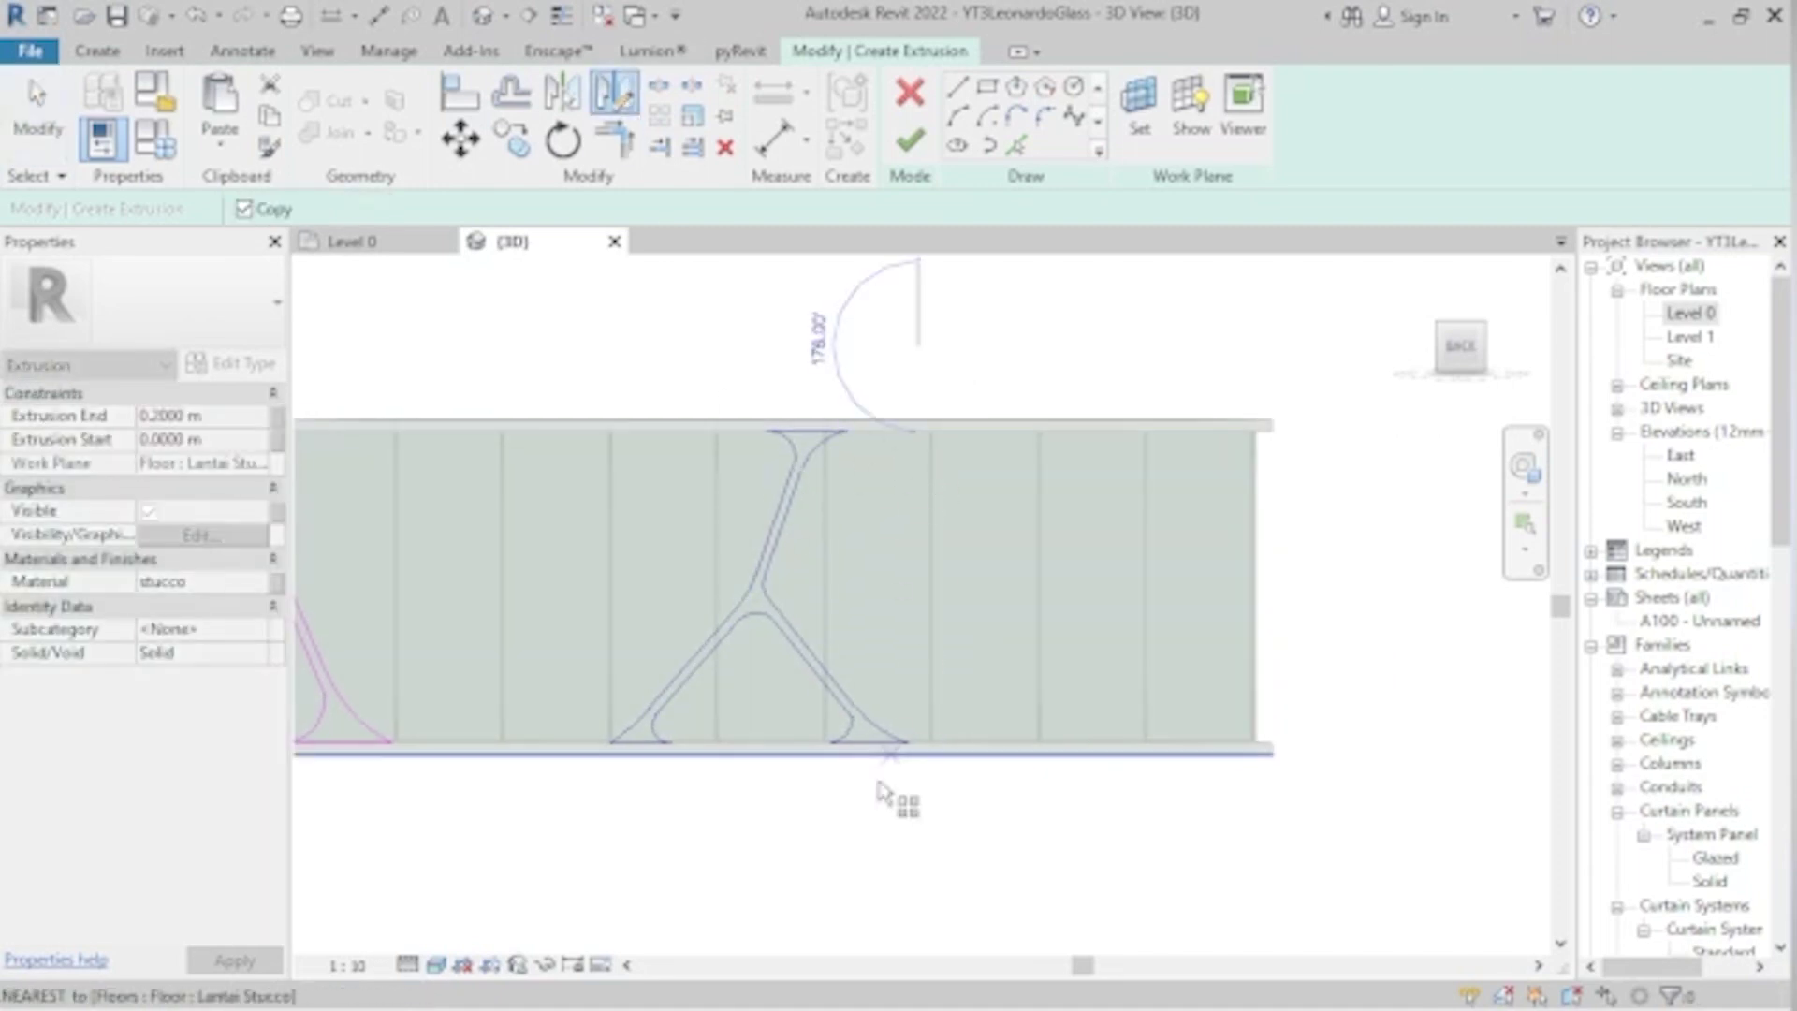
click(922, 850)
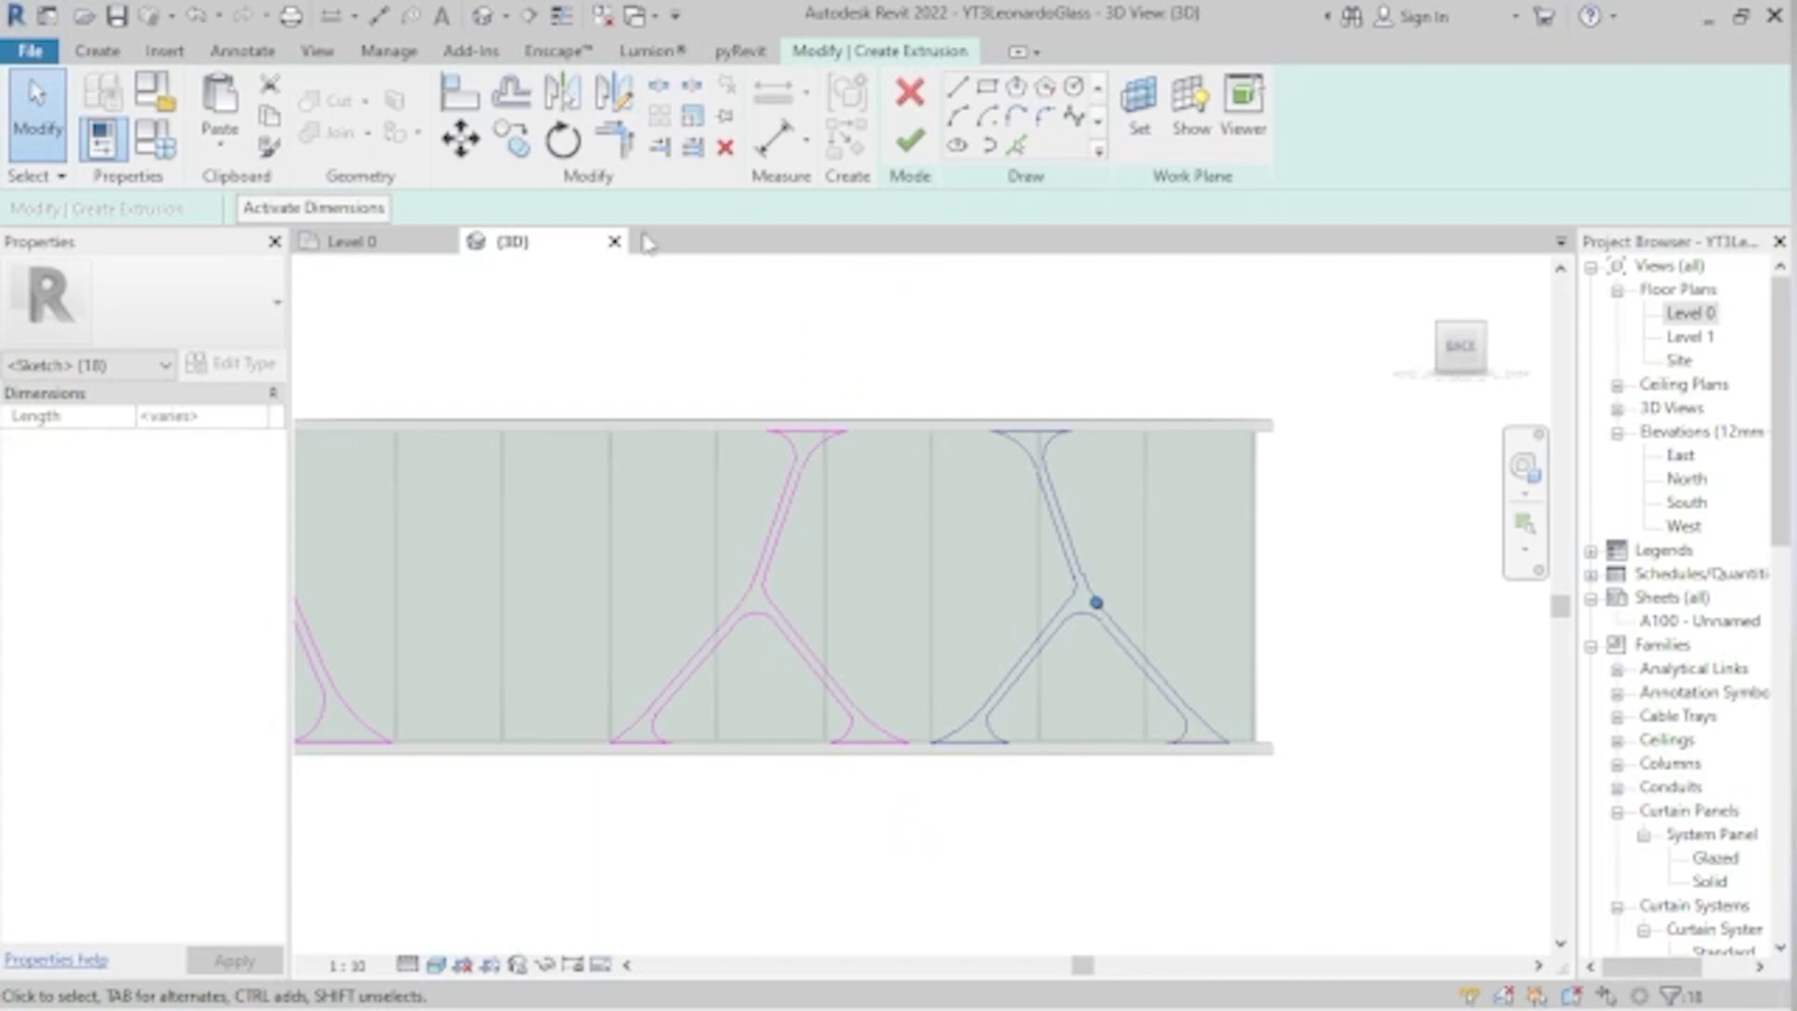
- Mirror the X about a horizontal axis along the wall base, creating a flipped copy below
click(614, 94)
mouse_move(985, 849)
middle_down()
mouse_move(951, 755)
mouse_move(887, 721)
middle_up()
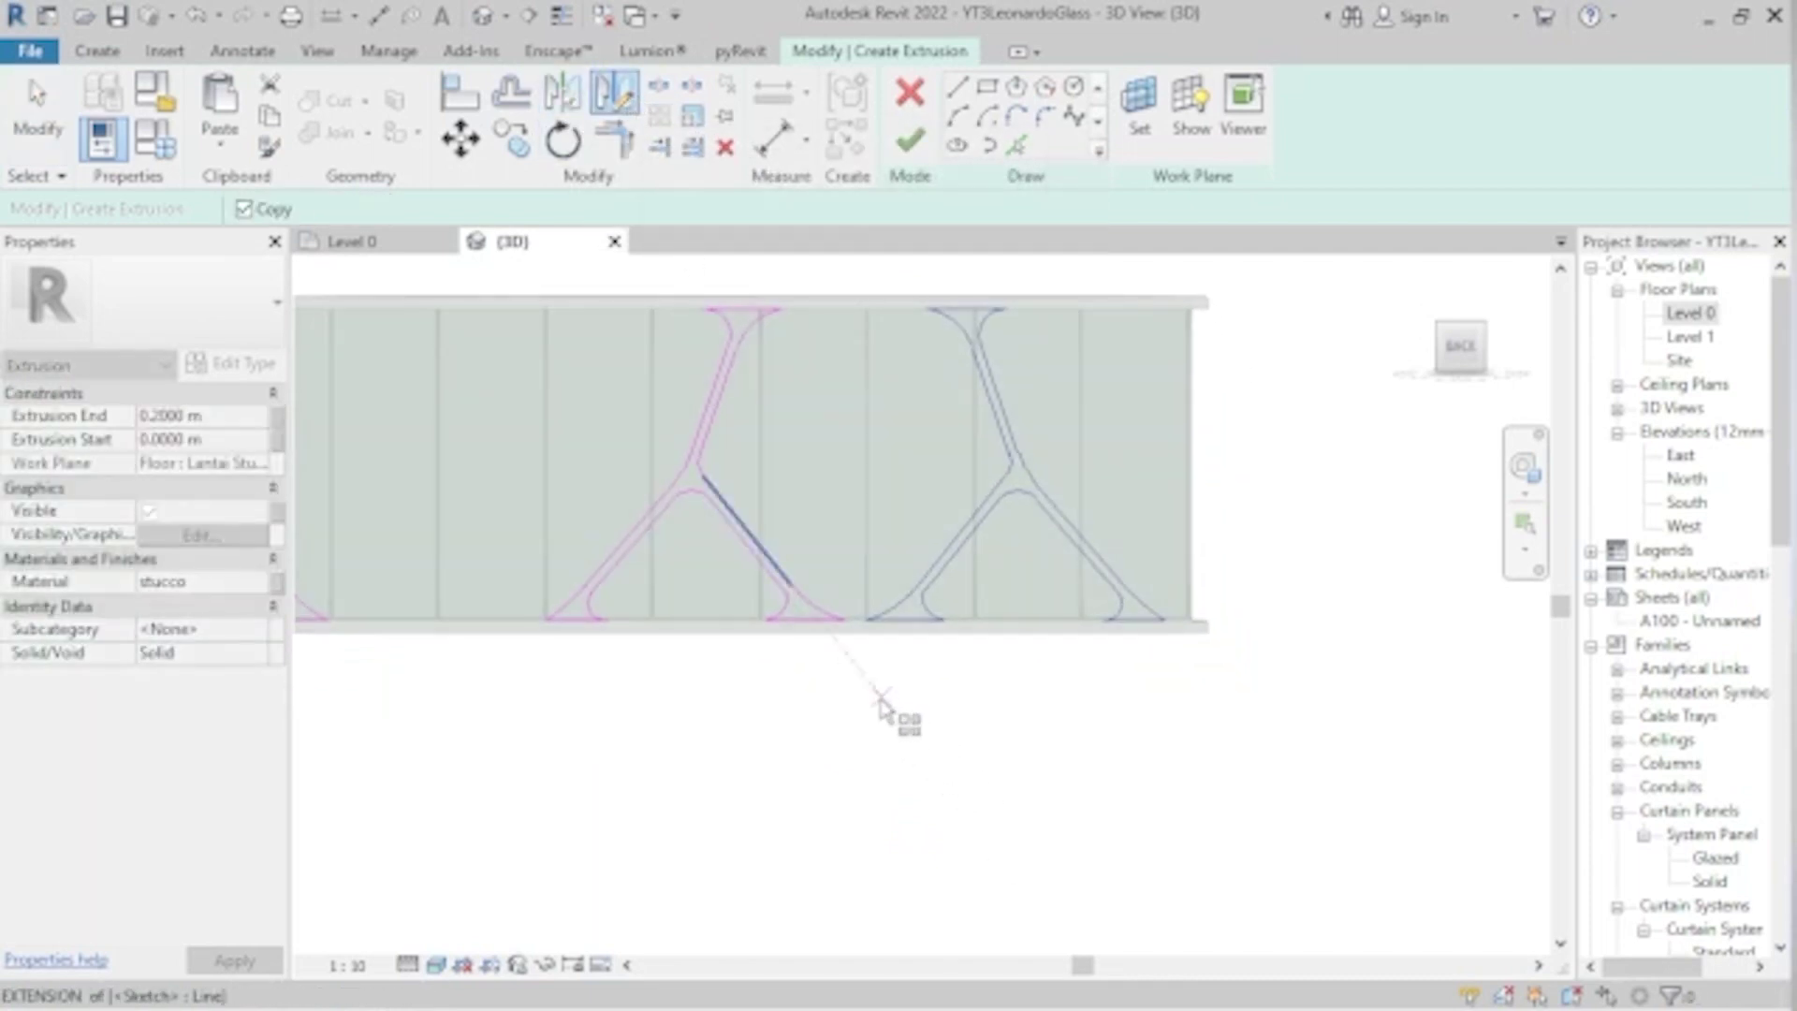
click(875, 715)
click(1255, 714)
scroll(1149, 655, down, 2)
scroll(1137, 655, up, 1)
scroll(1128, 658, up, 1)
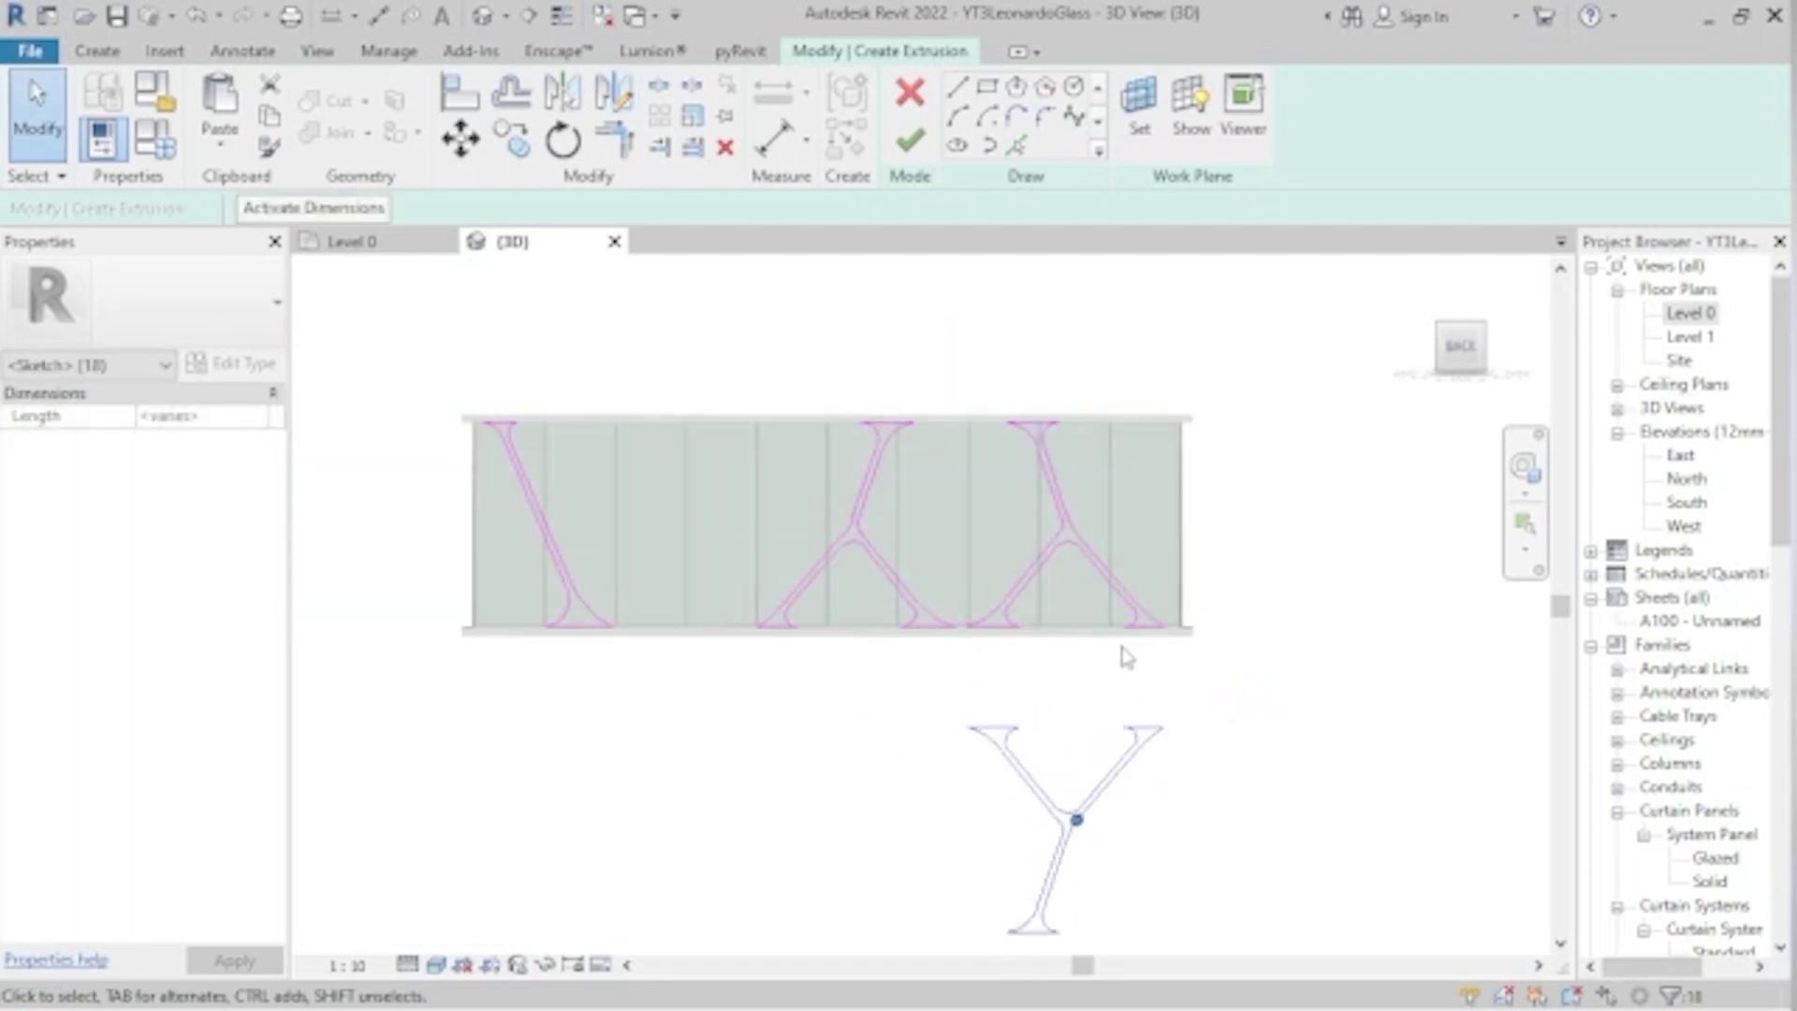
- Delete the sketch lines of the right-hand X
click(1096, 664)
mouse_move(1277, 674)
mouse_down()
mouse_move(964, 398)
mouse_move(966, 378)
mouse_up()
key(Delete)
scroll(966, 378, down, 1)
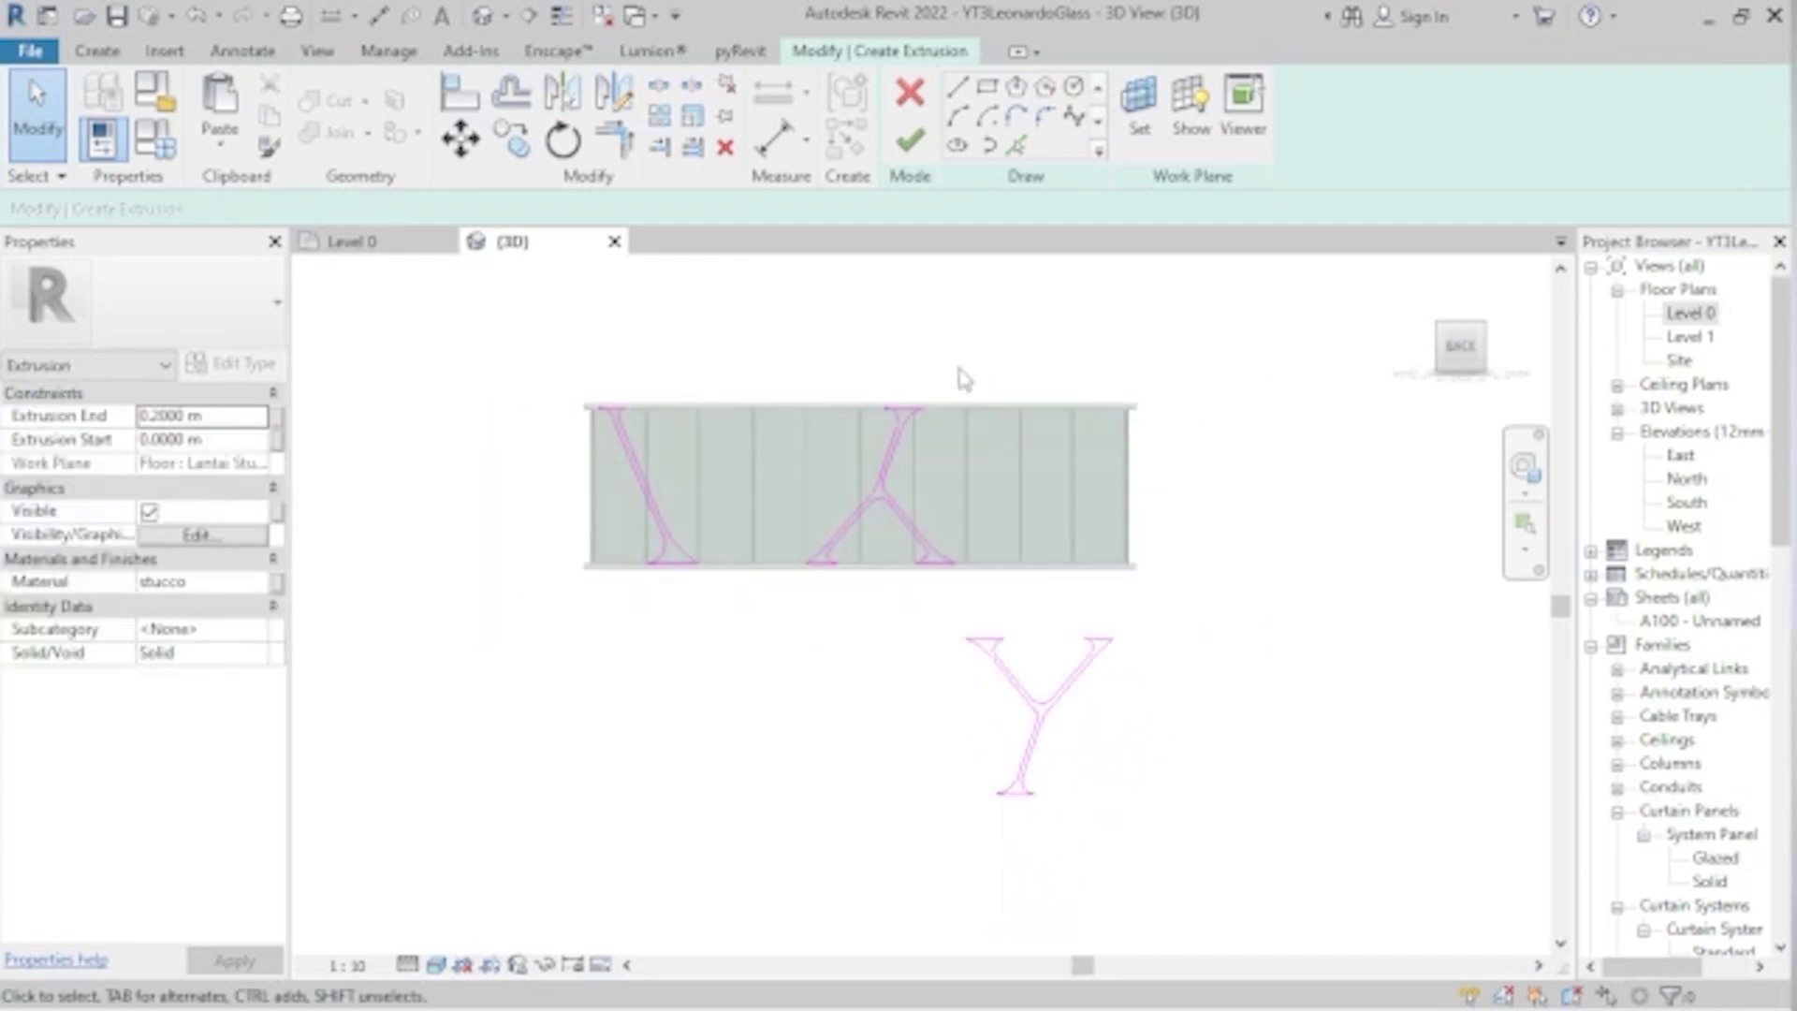
- Move the Y sketch lines up into the right bays of the glass wall
drag(870, 867, 1277, 599)
drag(890, 899, 1250, 606)
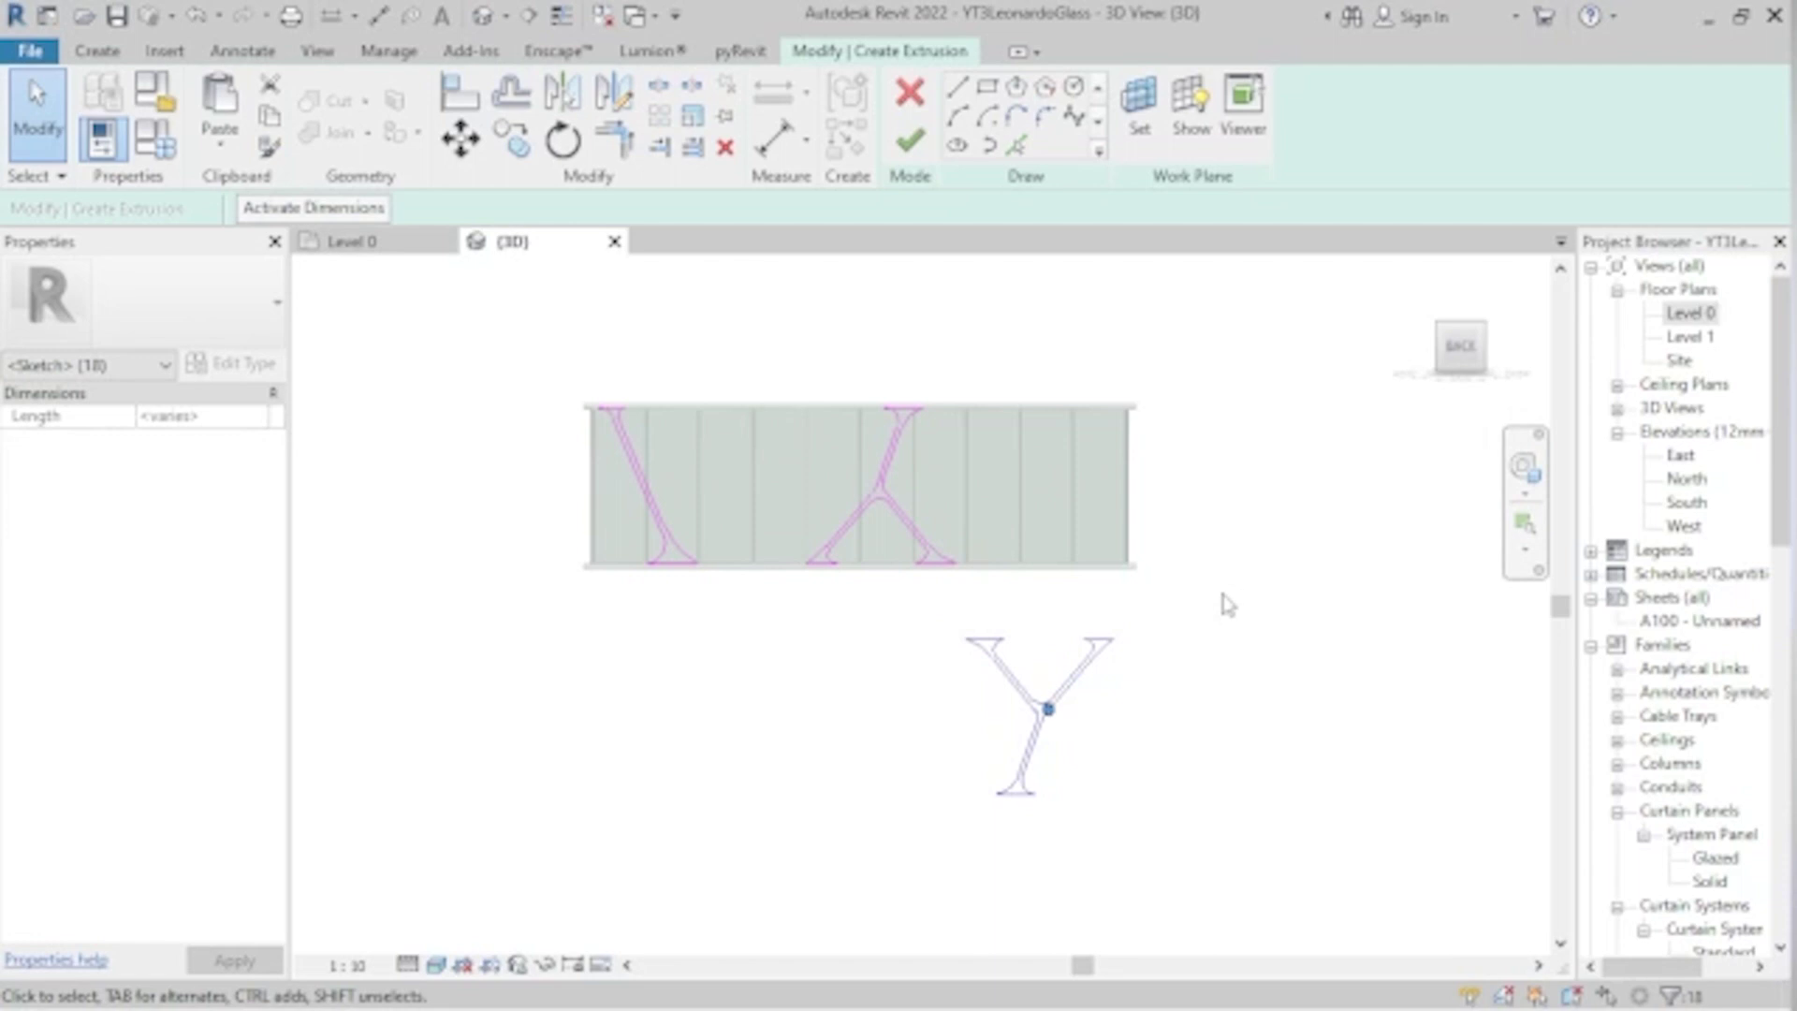
key(m)
key(v)
scroll(1172, 610, up, 2)
scroll(1139, 635, up, 2)
click(1097, 691)
scroll(1057, 360, up, 2)
scroll(1074, 458, up, 2)
click(1083, 454)
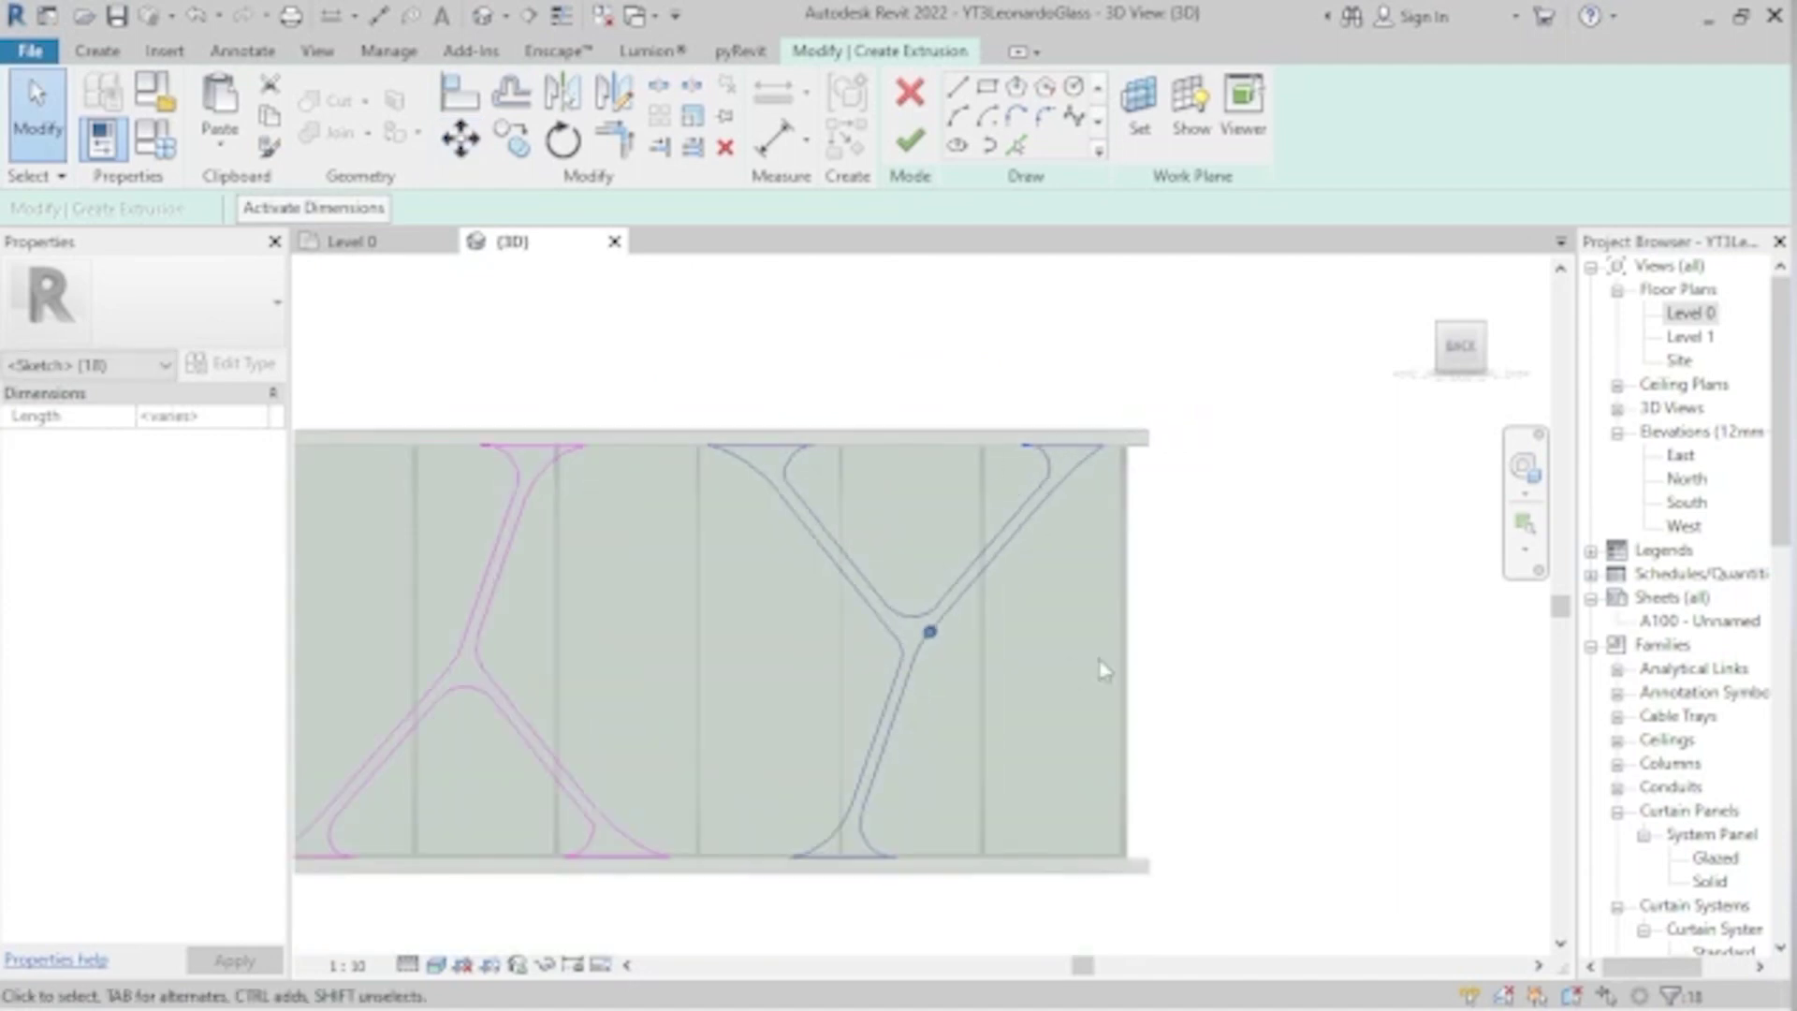
- Move the first X's sketch lines to a new spot along the wall's top edge
scroll(1073, 669, down, 2)
middle_drag(1074, 670, 953, 744)
scroll(953, 744, up, 2)
drag(987, 818, 690, 401)
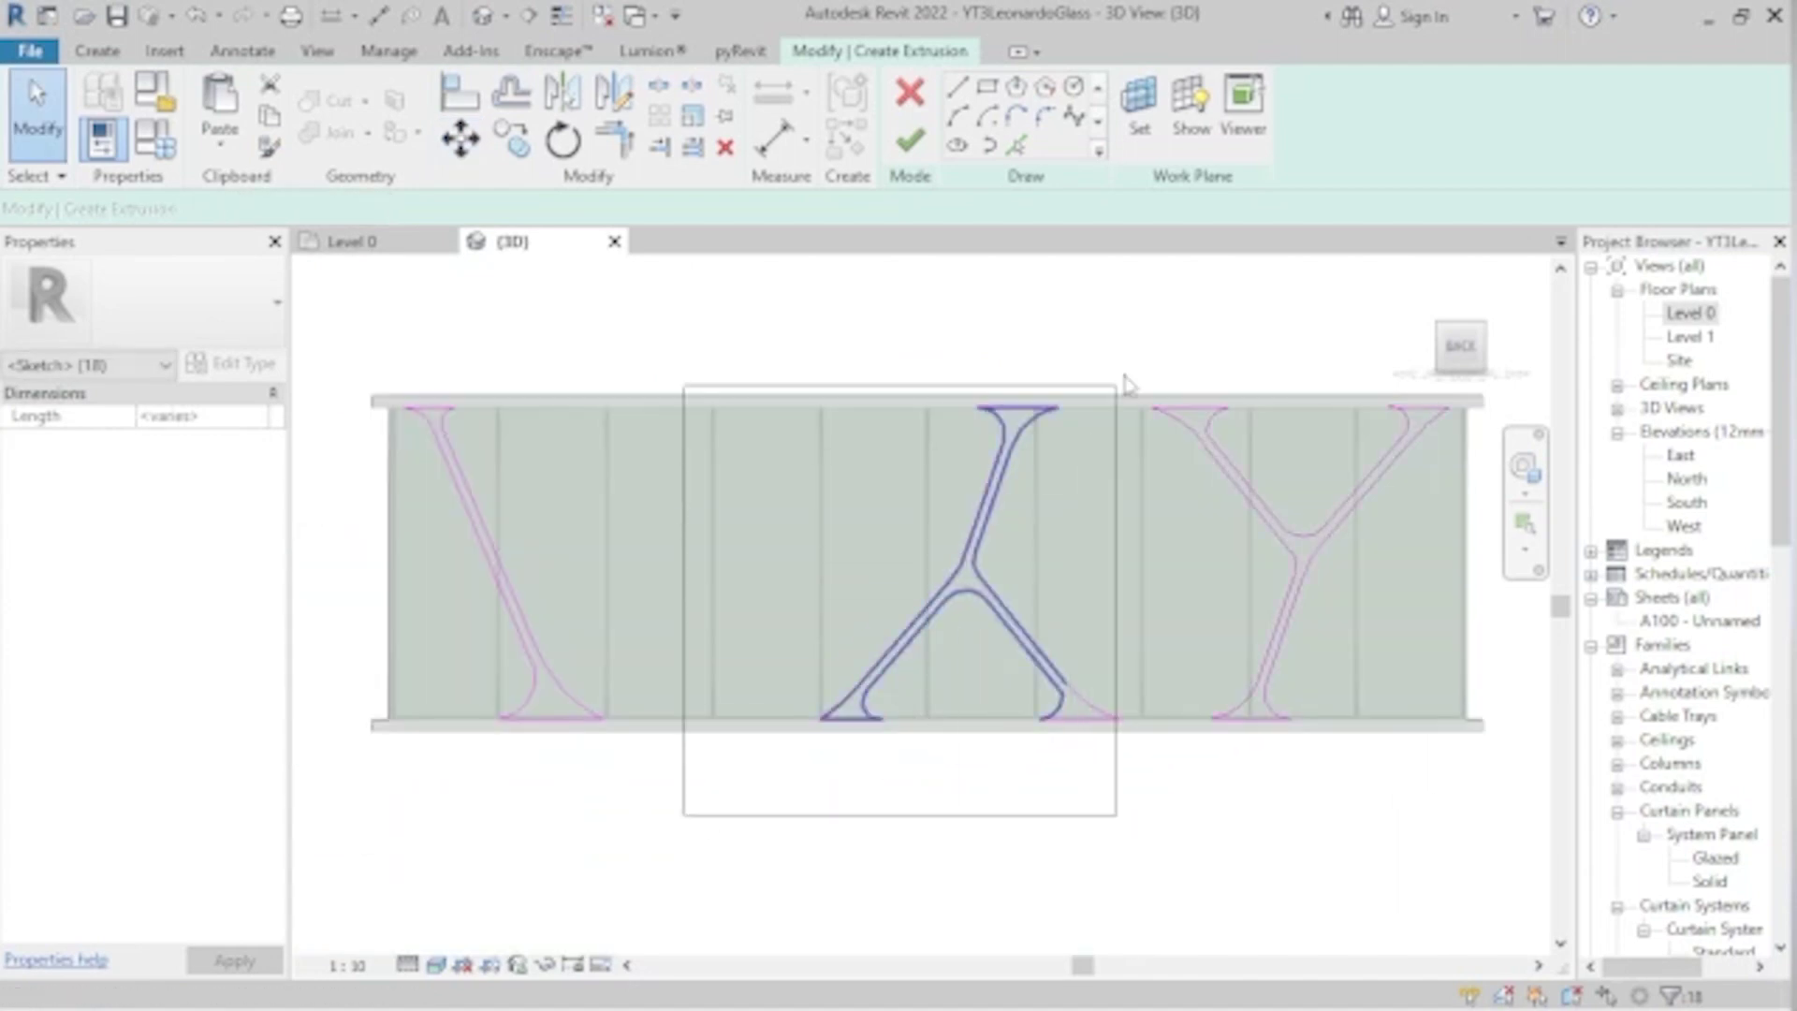
key(m)
key(v)
click(950, 408)
click(904, 412)
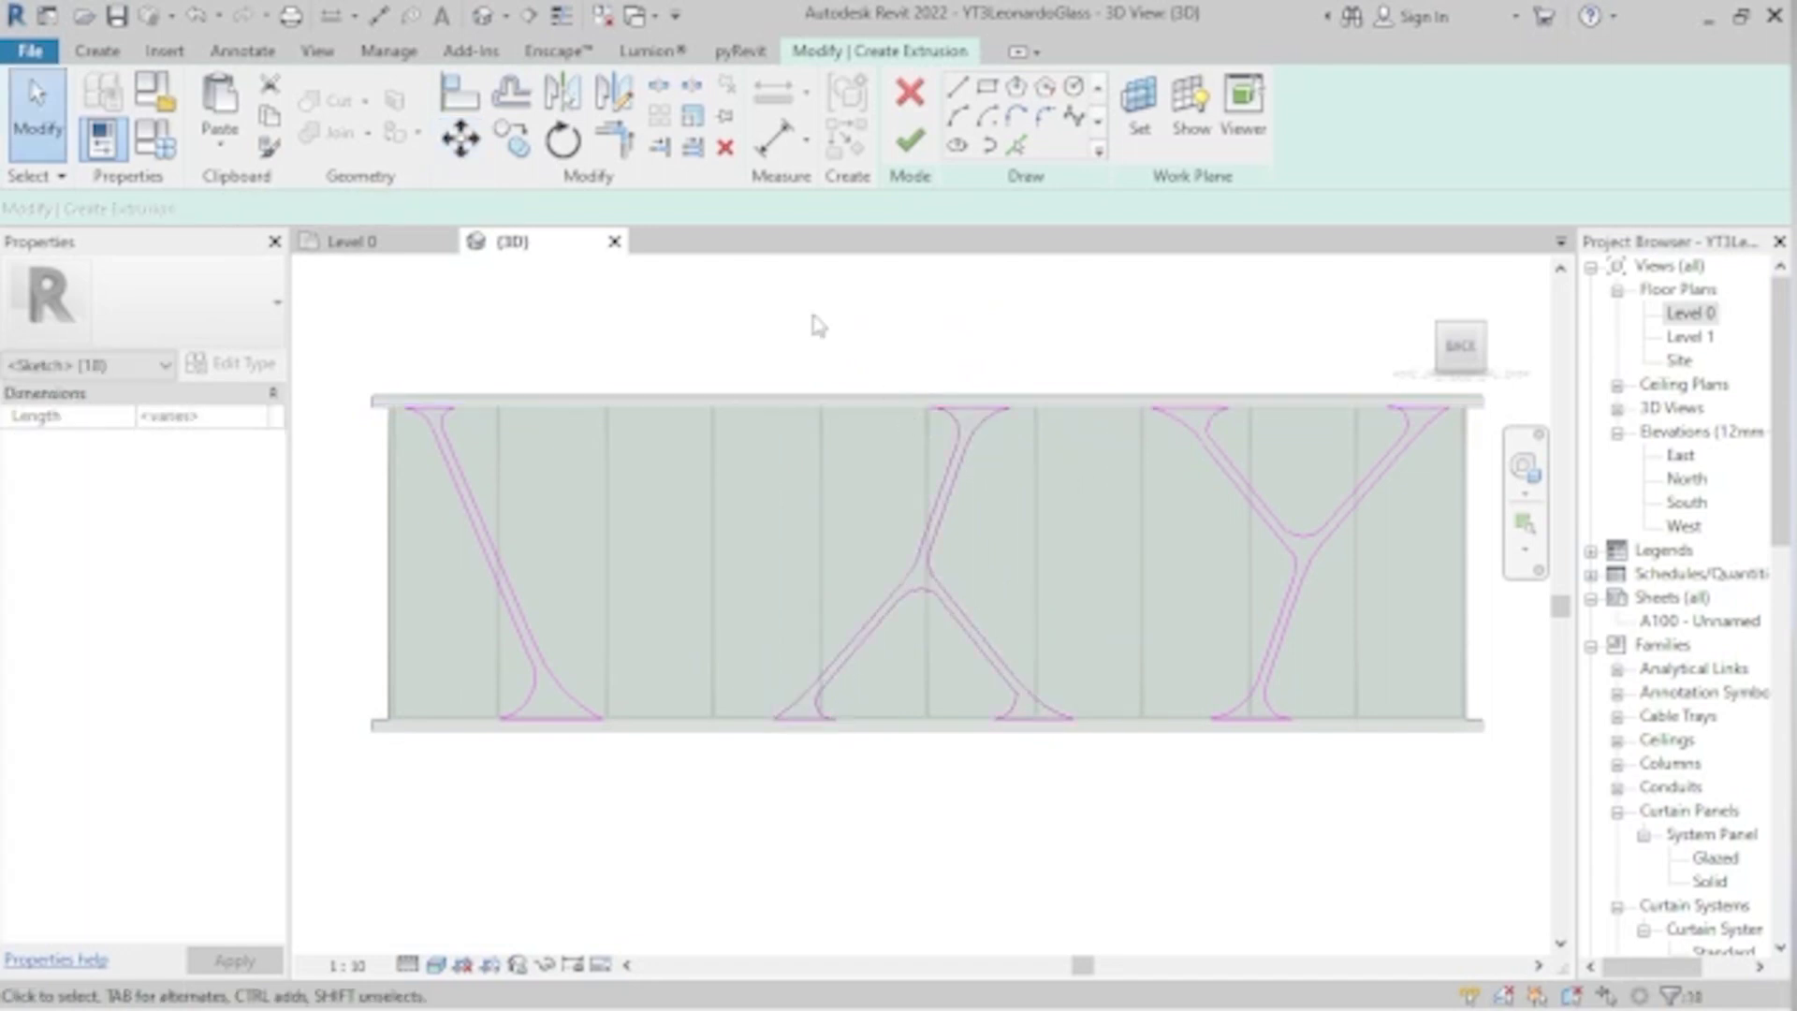
- Reposition the middle X sketch lines beside the Y
scroll(915, 487, down, 3)
scroll(955, 407, up, 3)
drag(791, 760, 1107, 386)
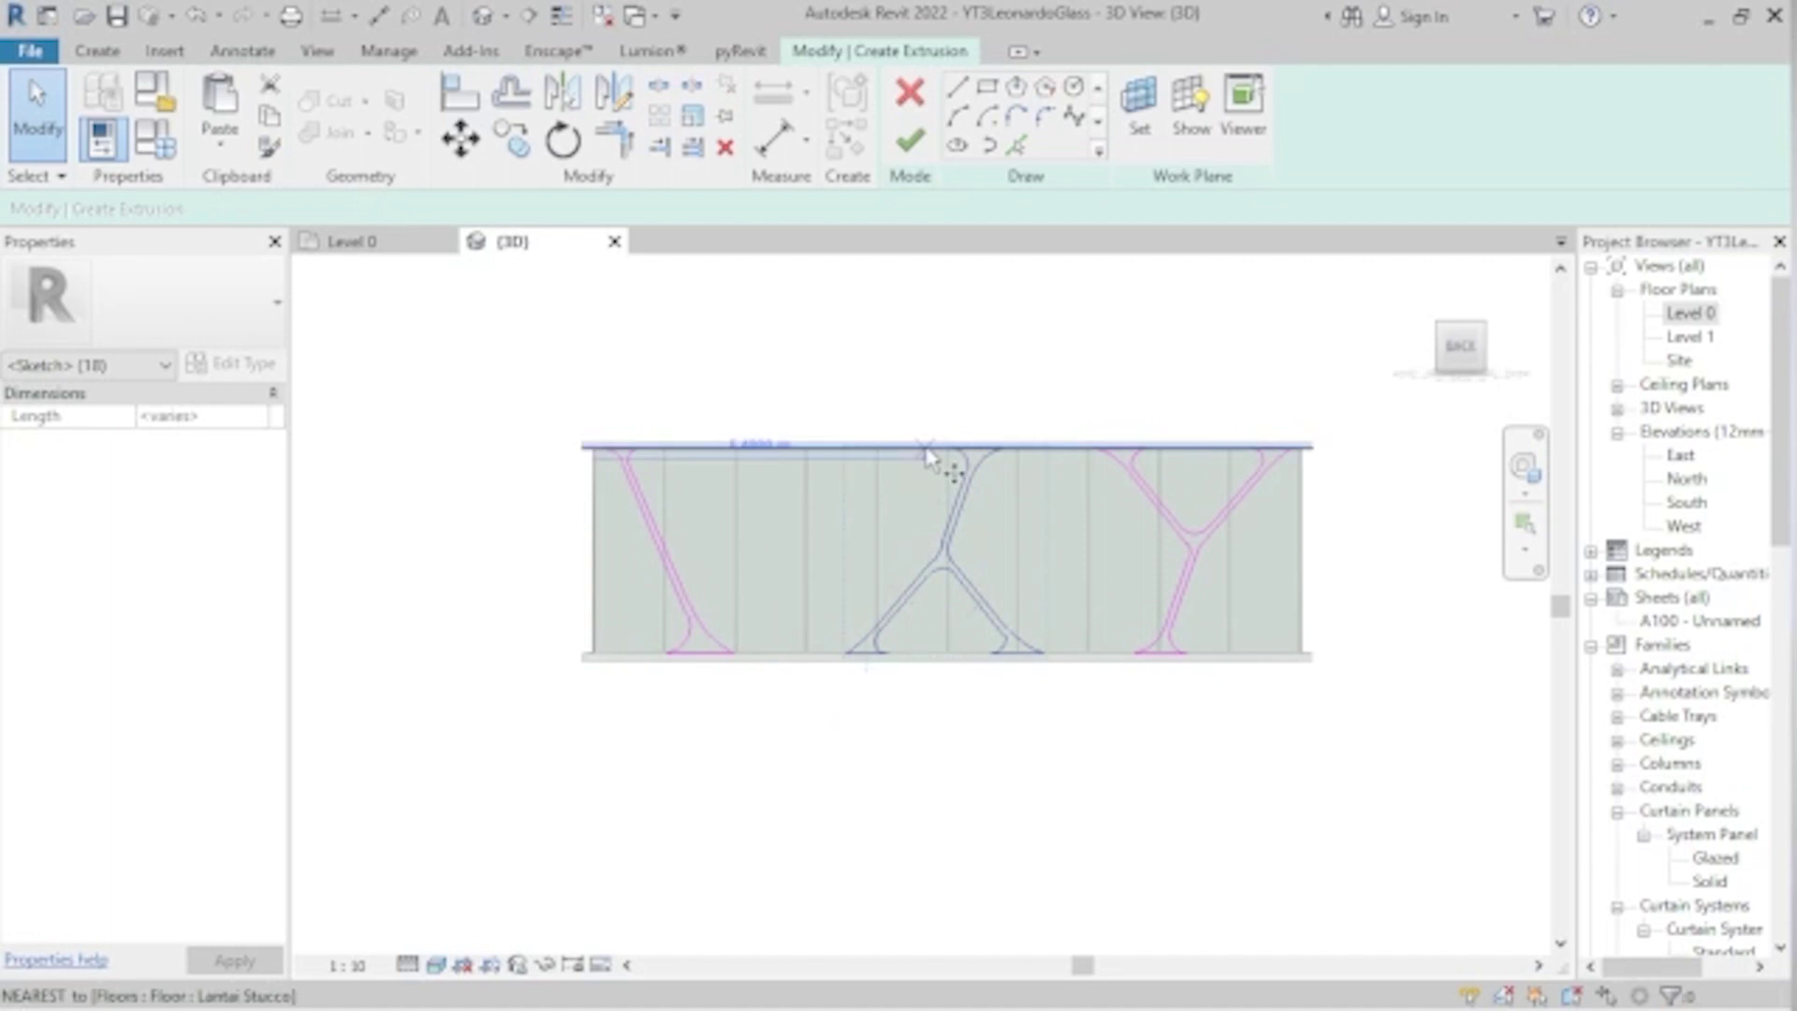
key(m)
key(v)
click(929, 446)
click(915, 460)
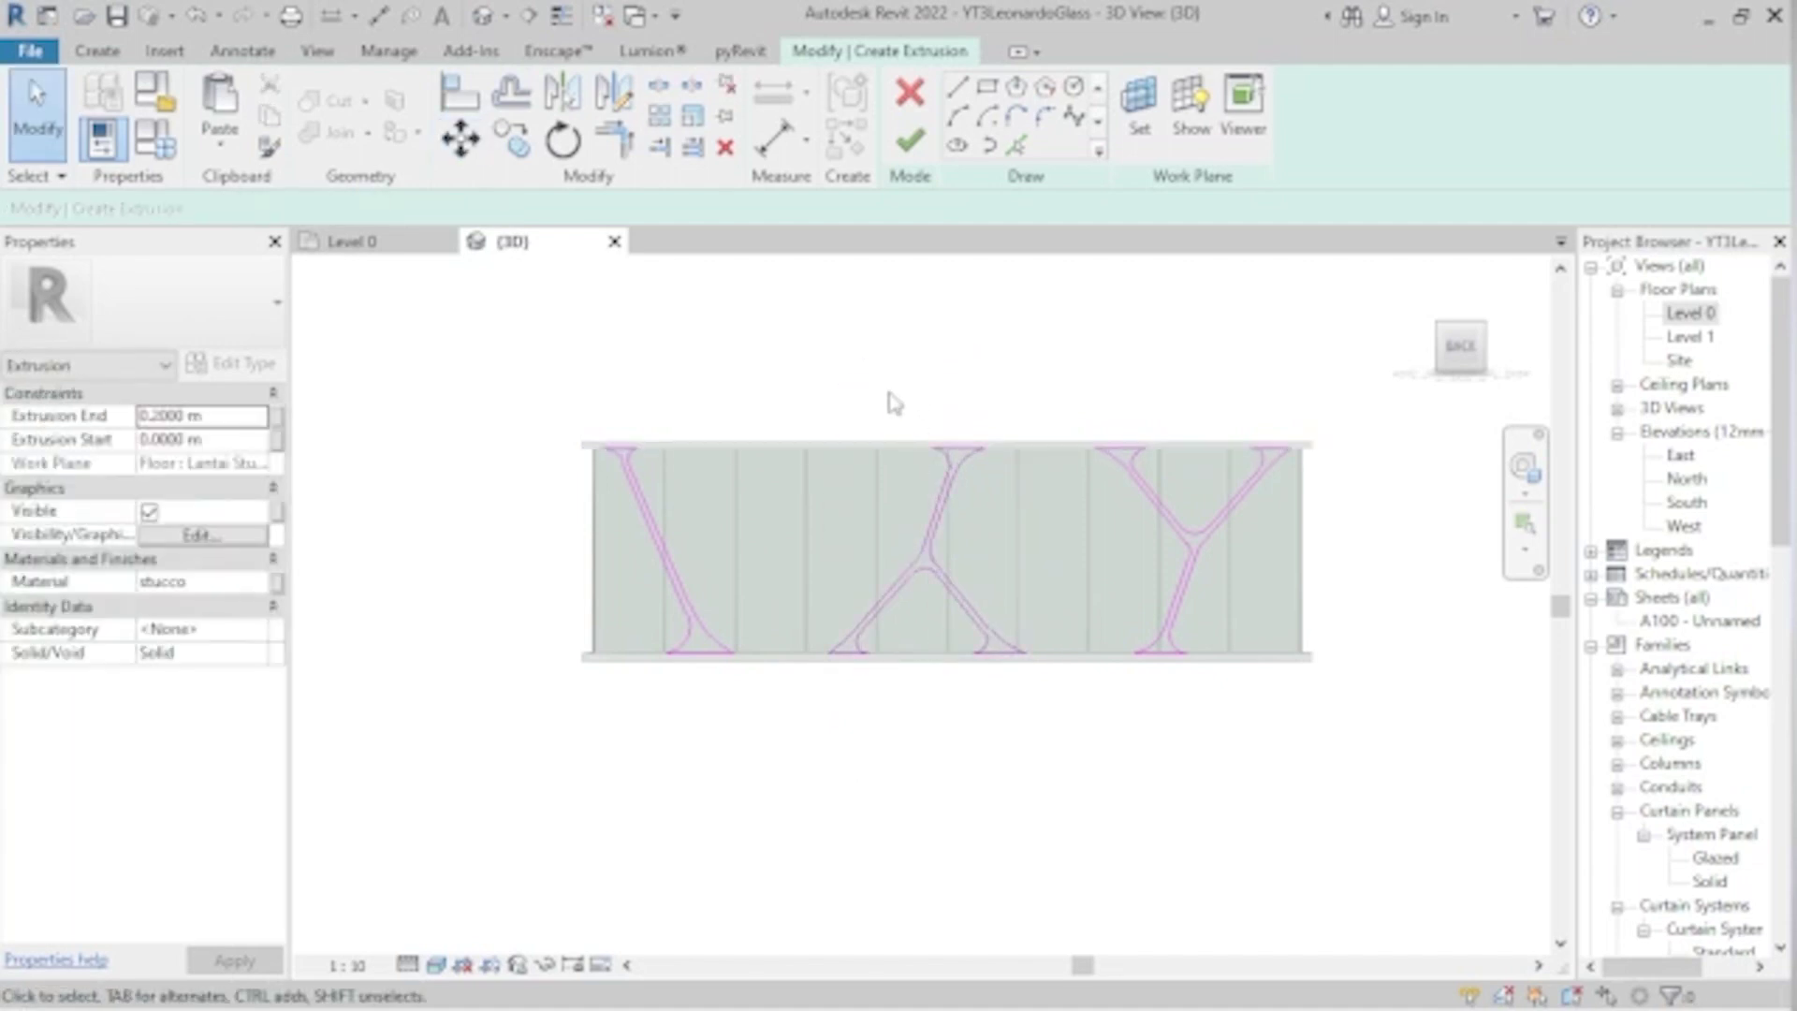
scroll(891, 400, down, 2)
click(230, 581)
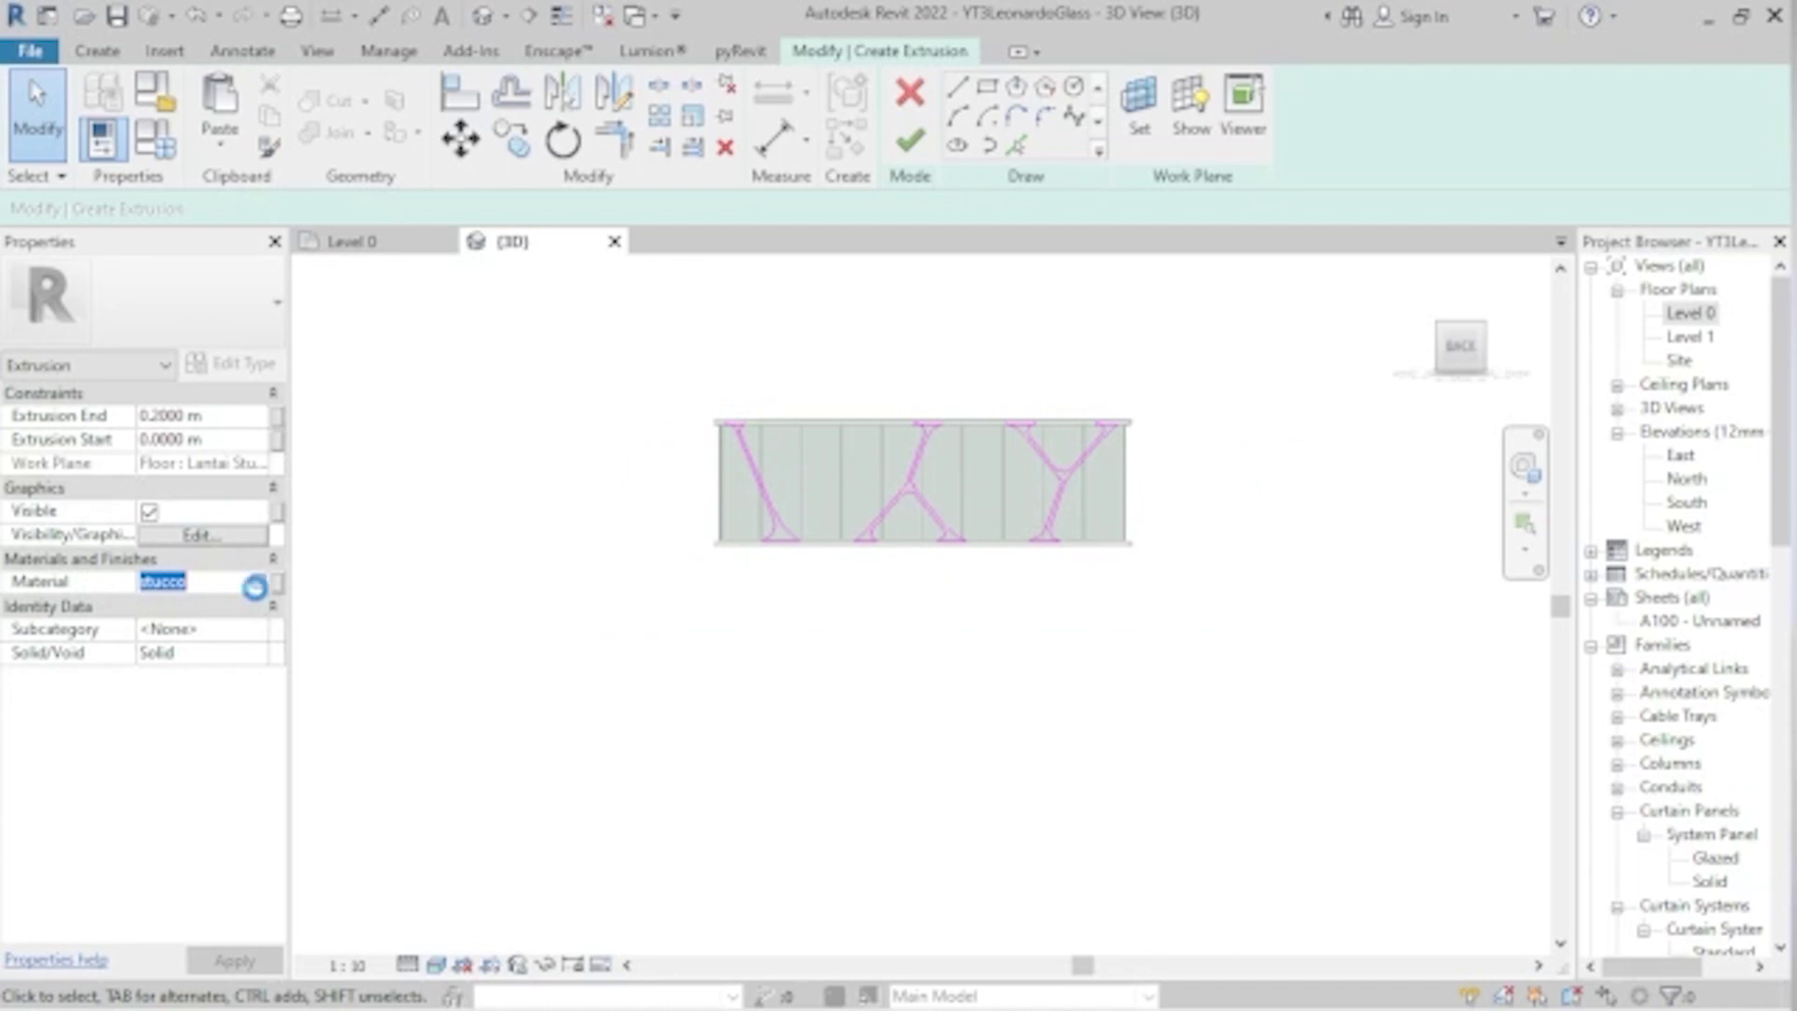
click(255, 587)
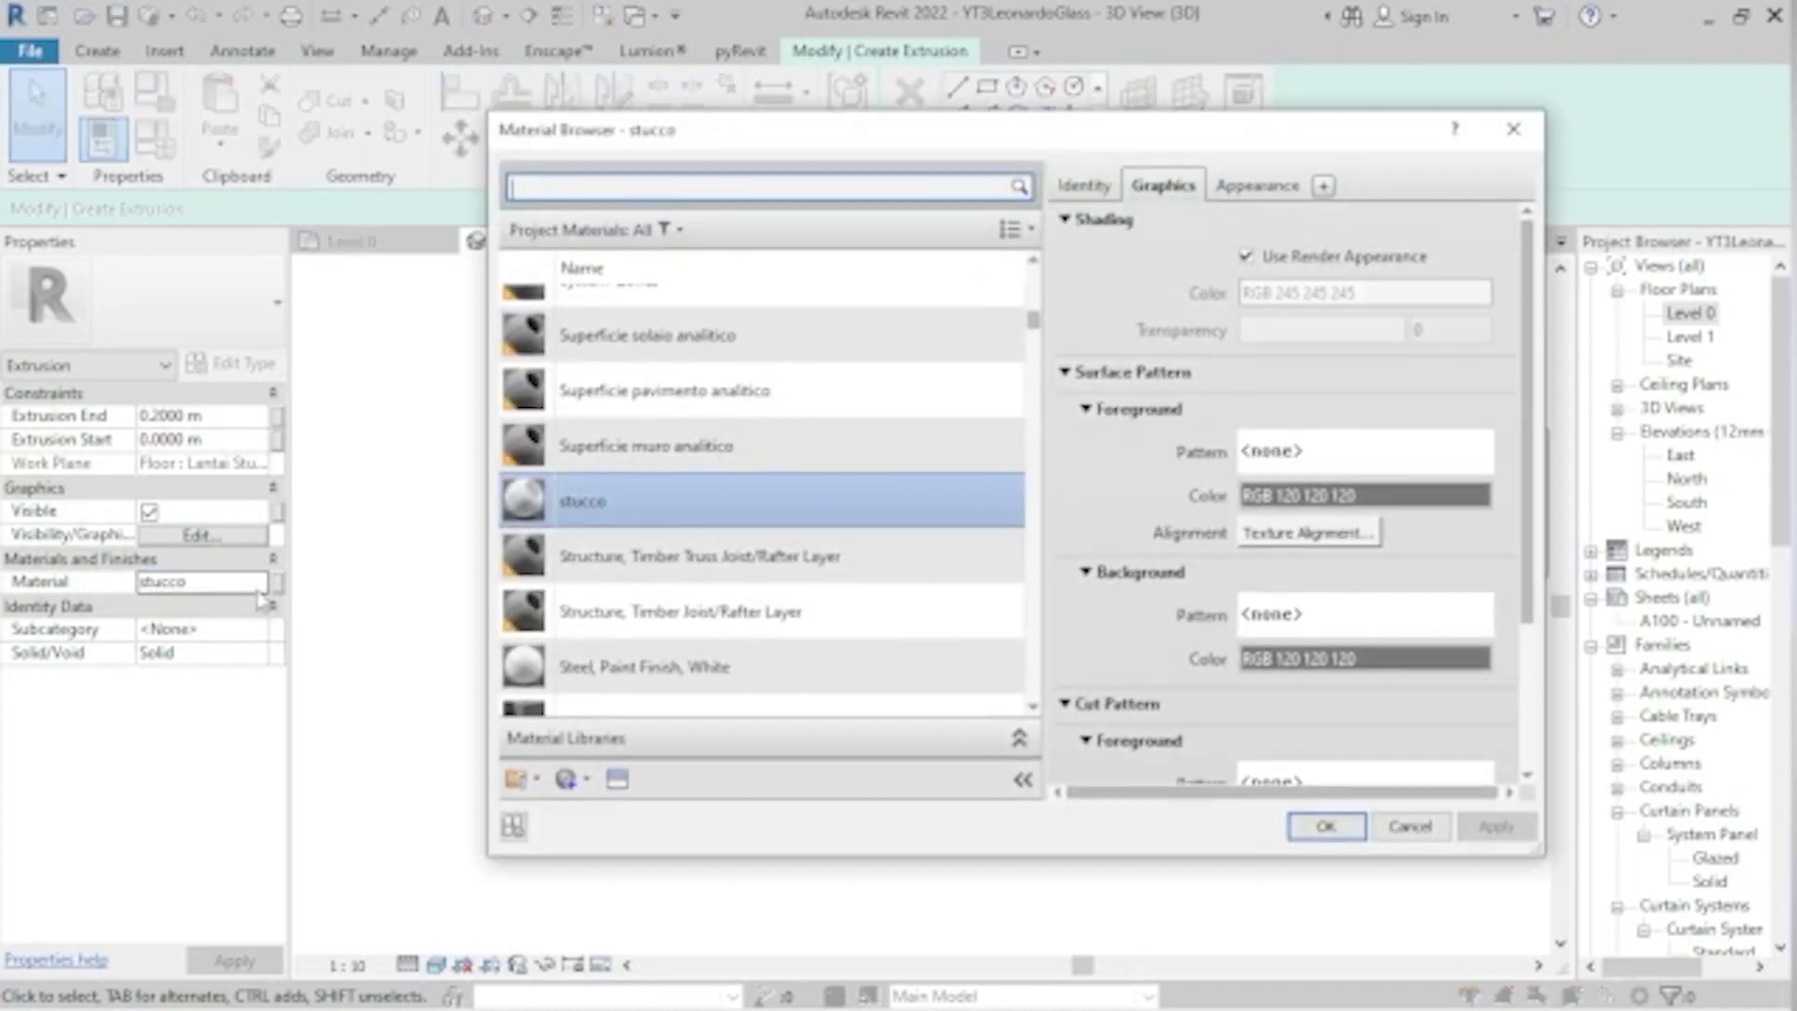
click(1268, 185)
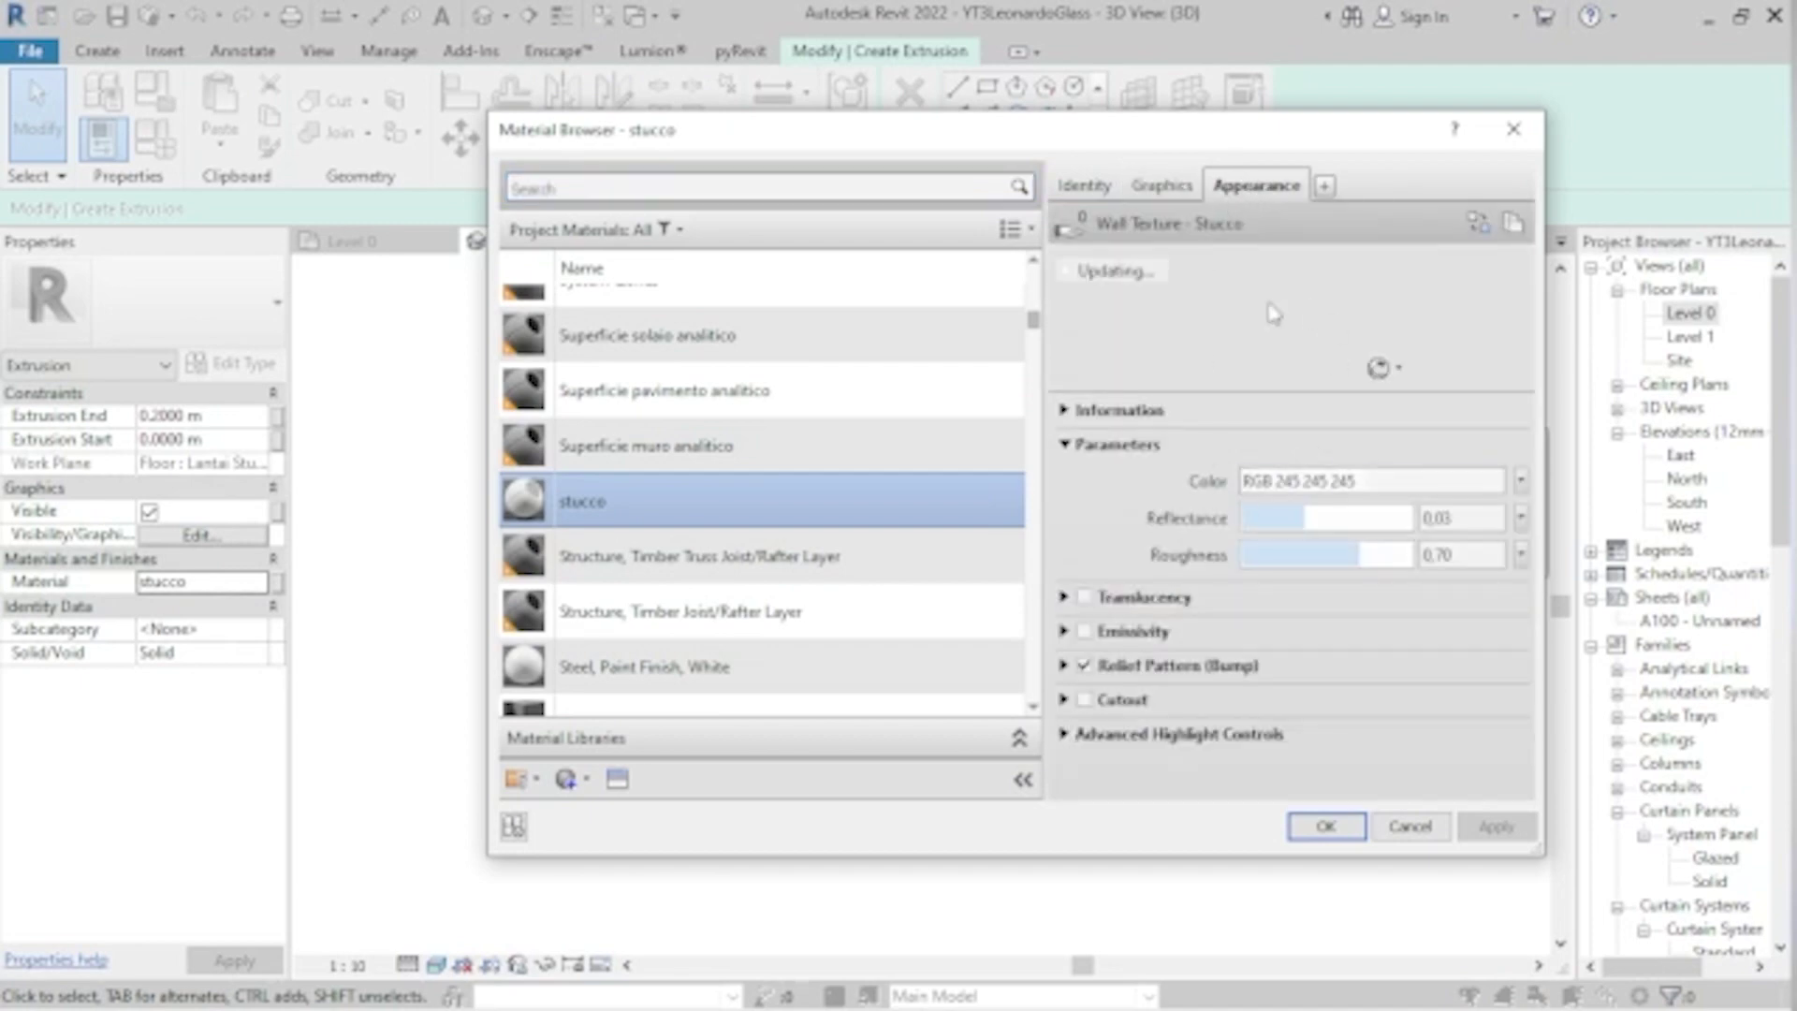
scroll(749, 693, down, 1)
click(633, 789)
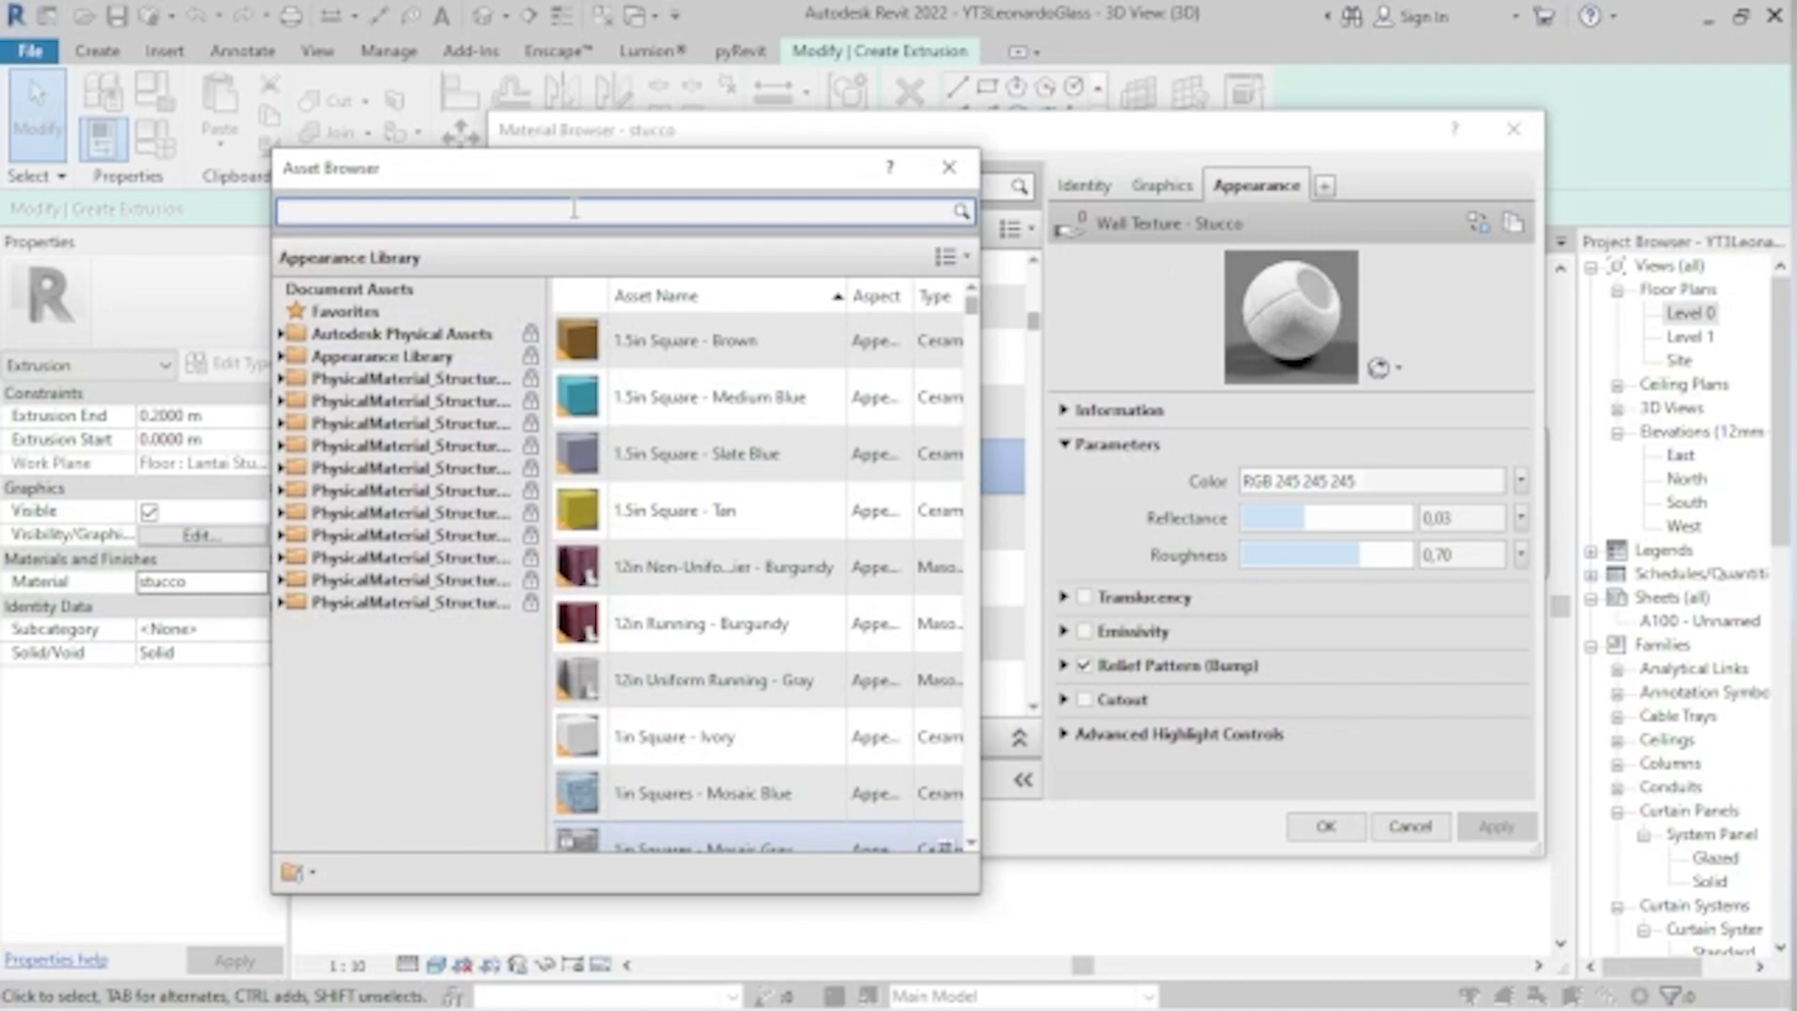
text(stucco)
key(Return)
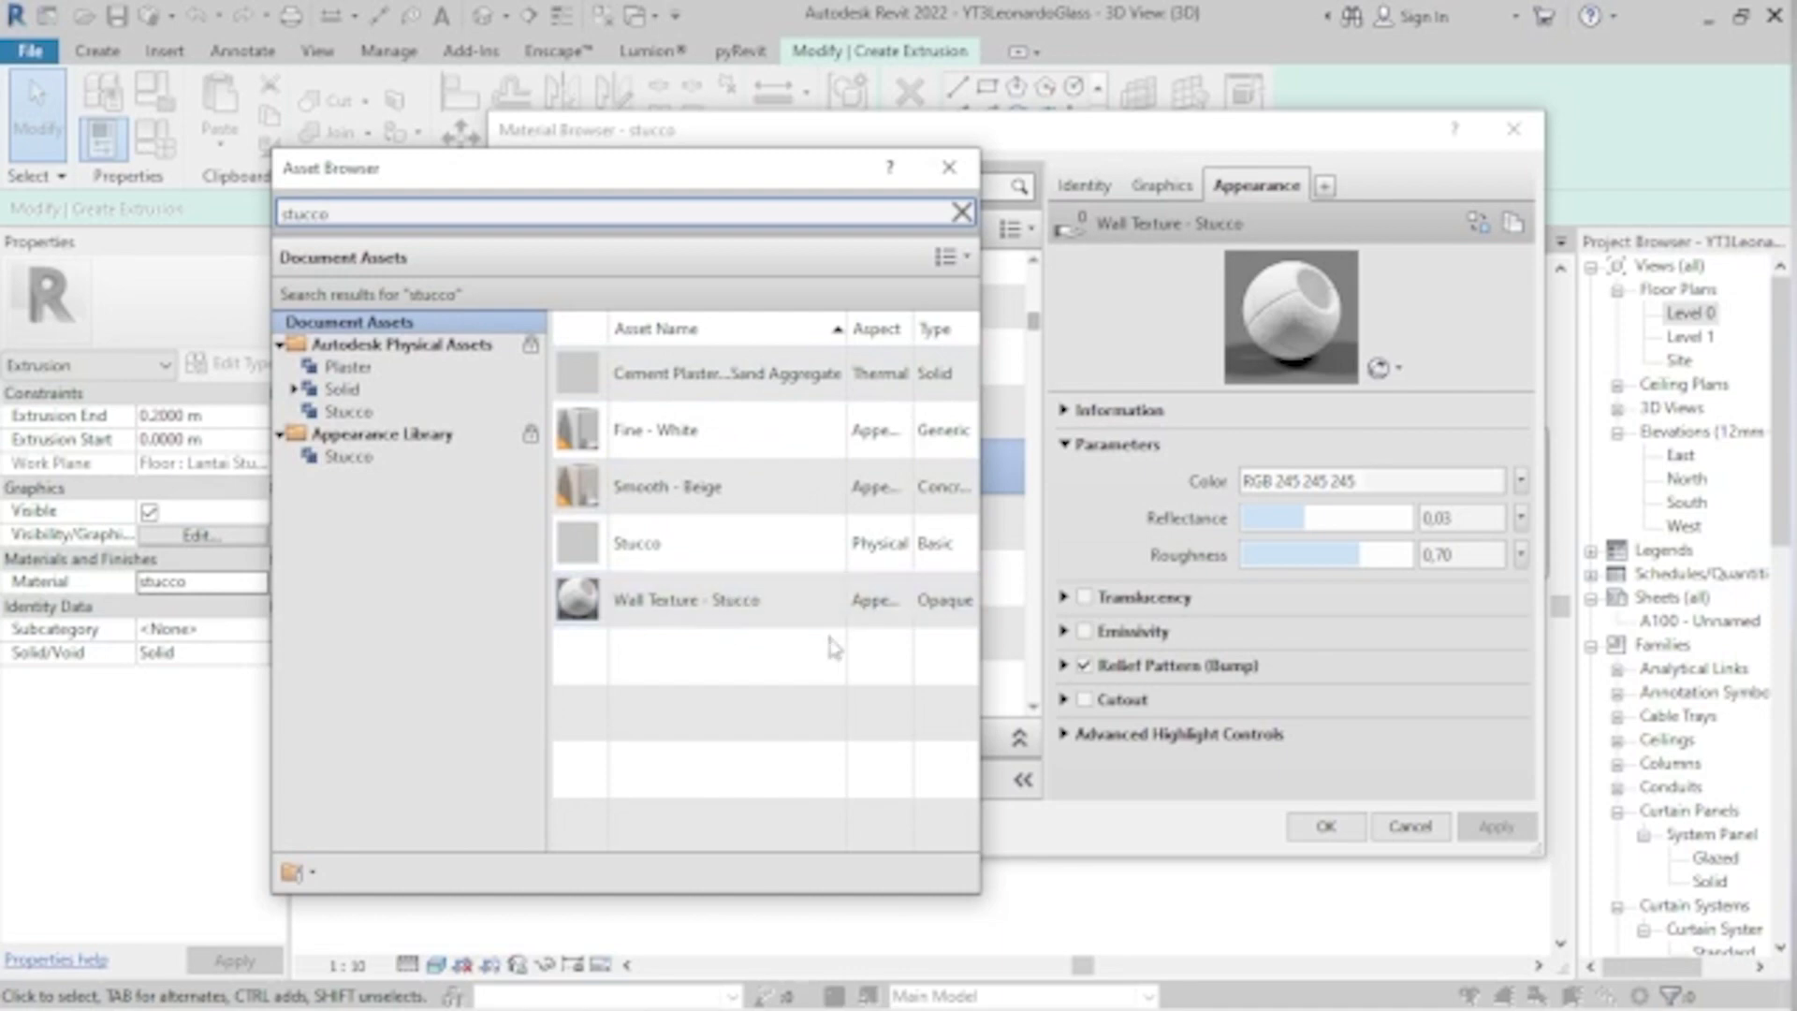
click(947, 609)
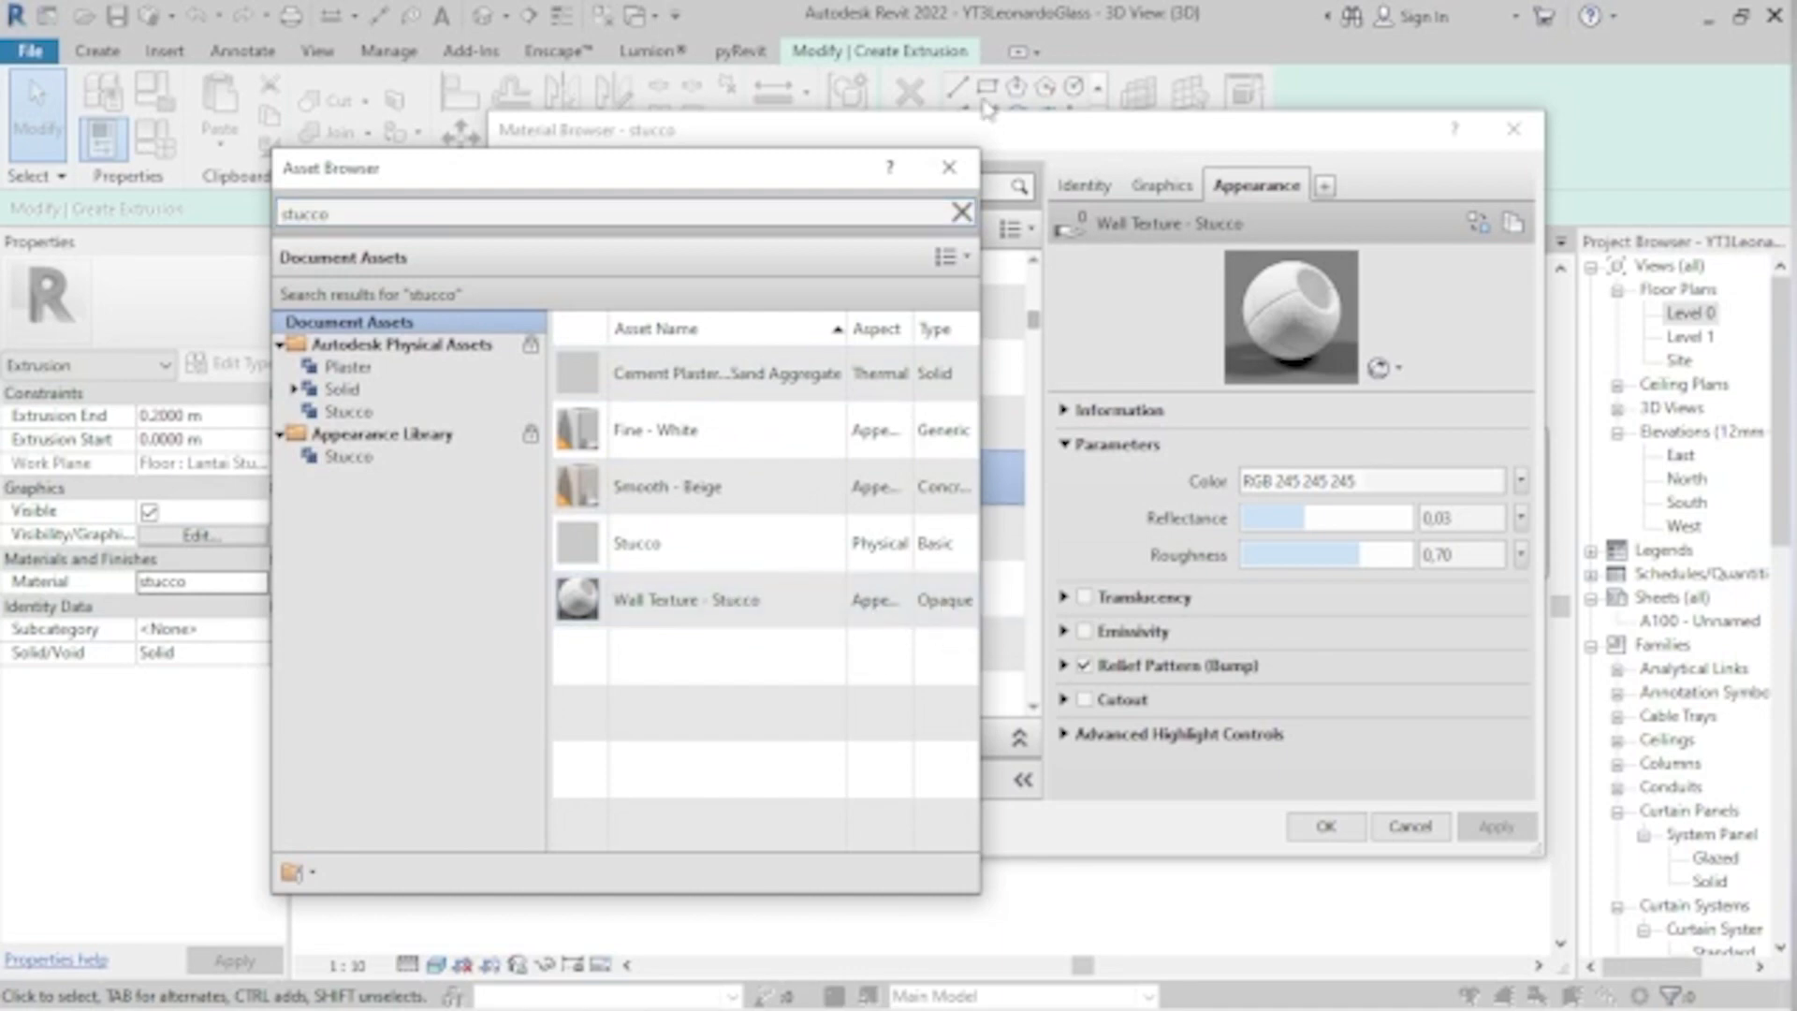
key(Return)
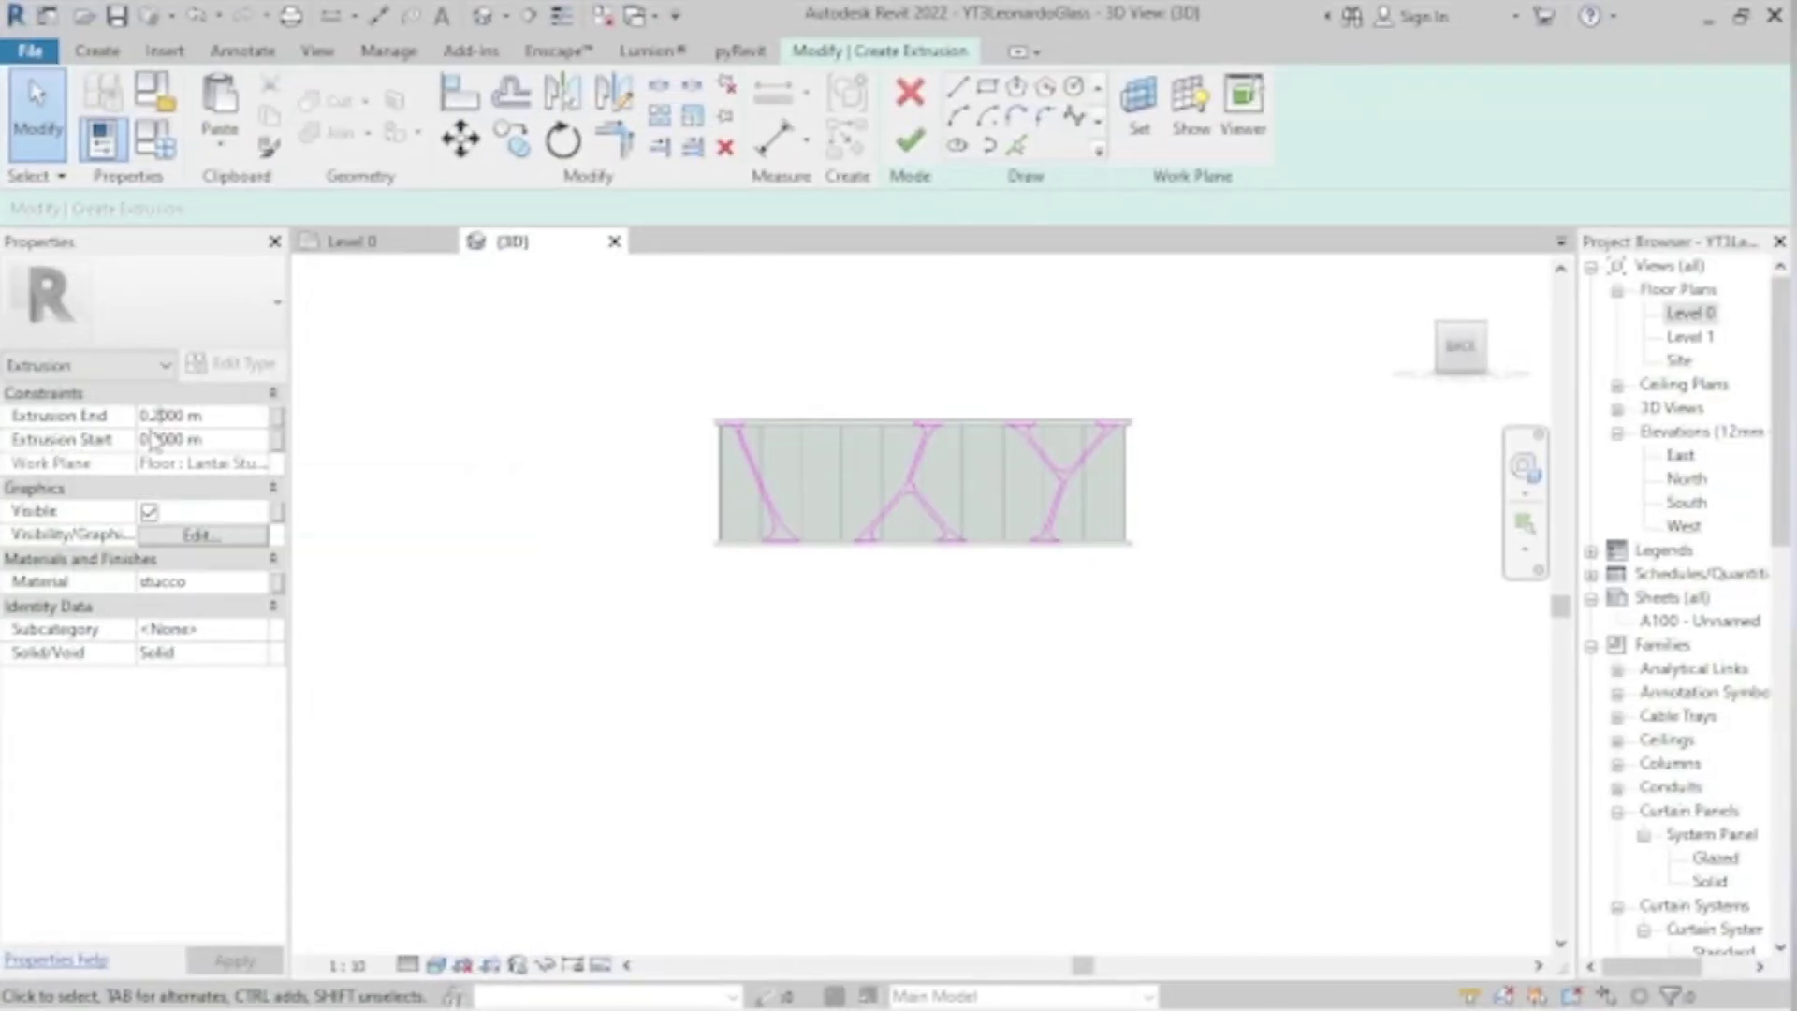
- Finish the letter sketch as a solid extrusion and orbit to an isometric view
click(214, 419)
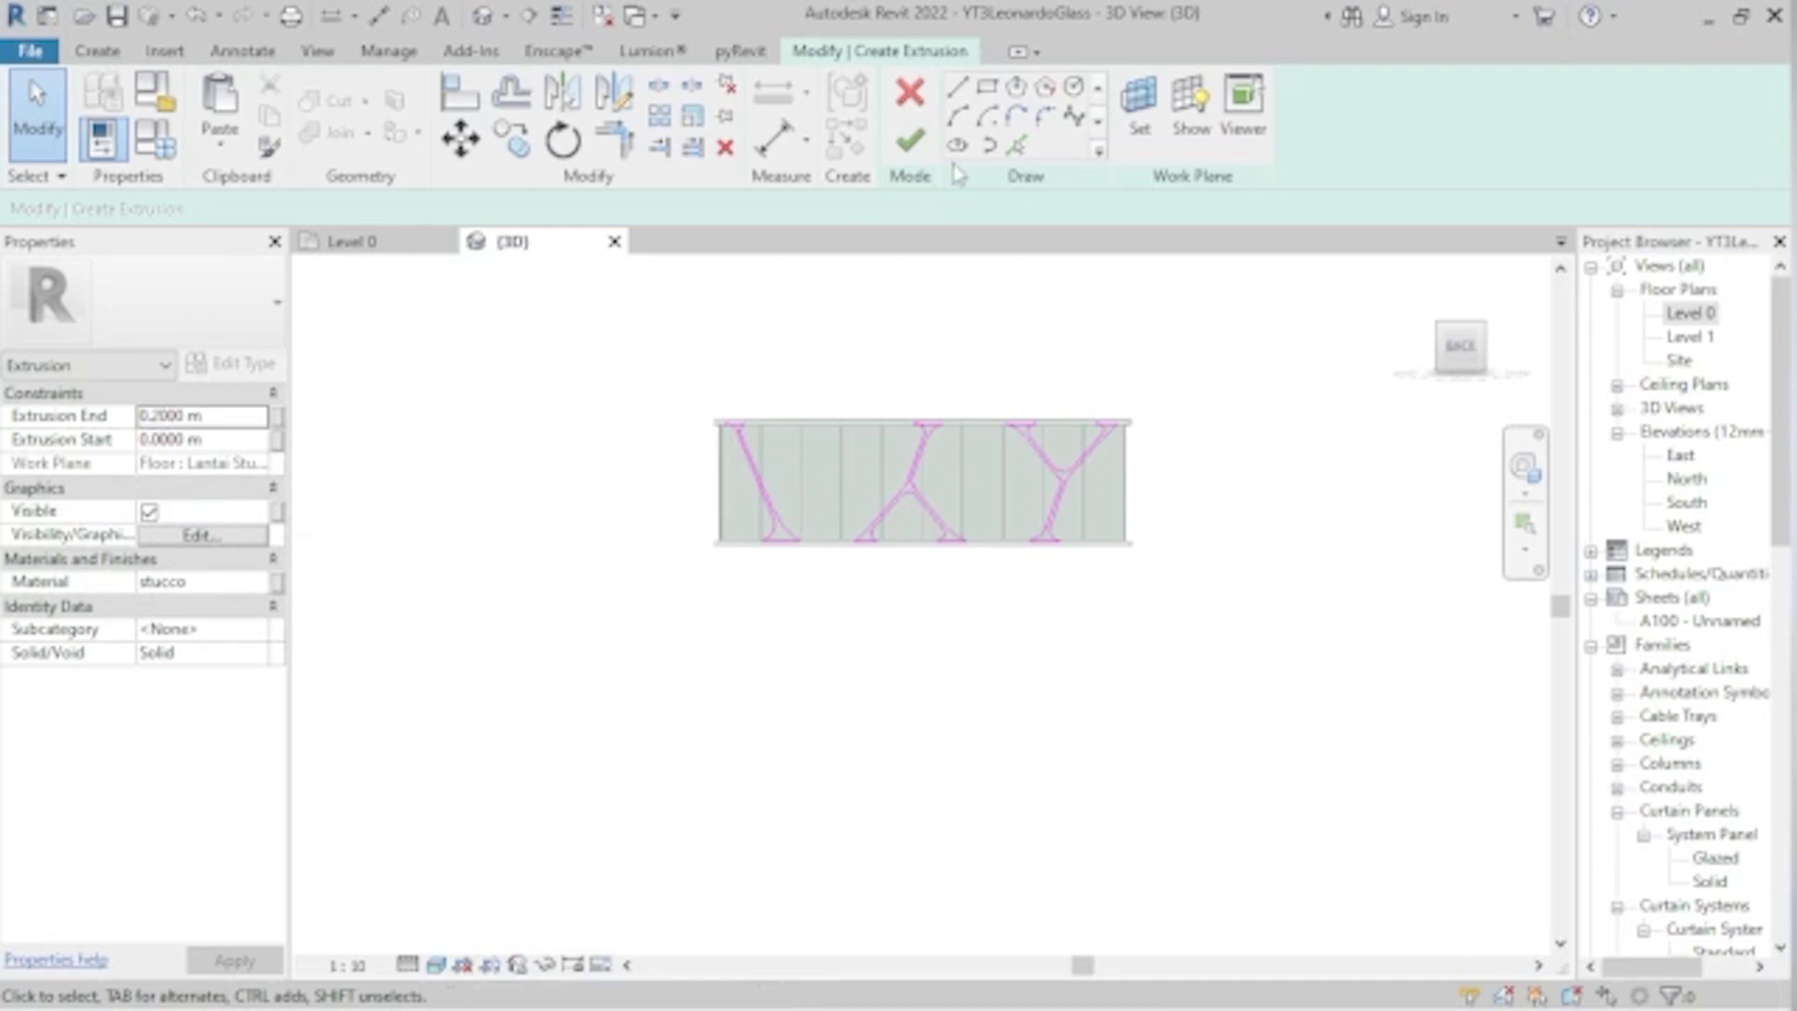
click(910, 142)
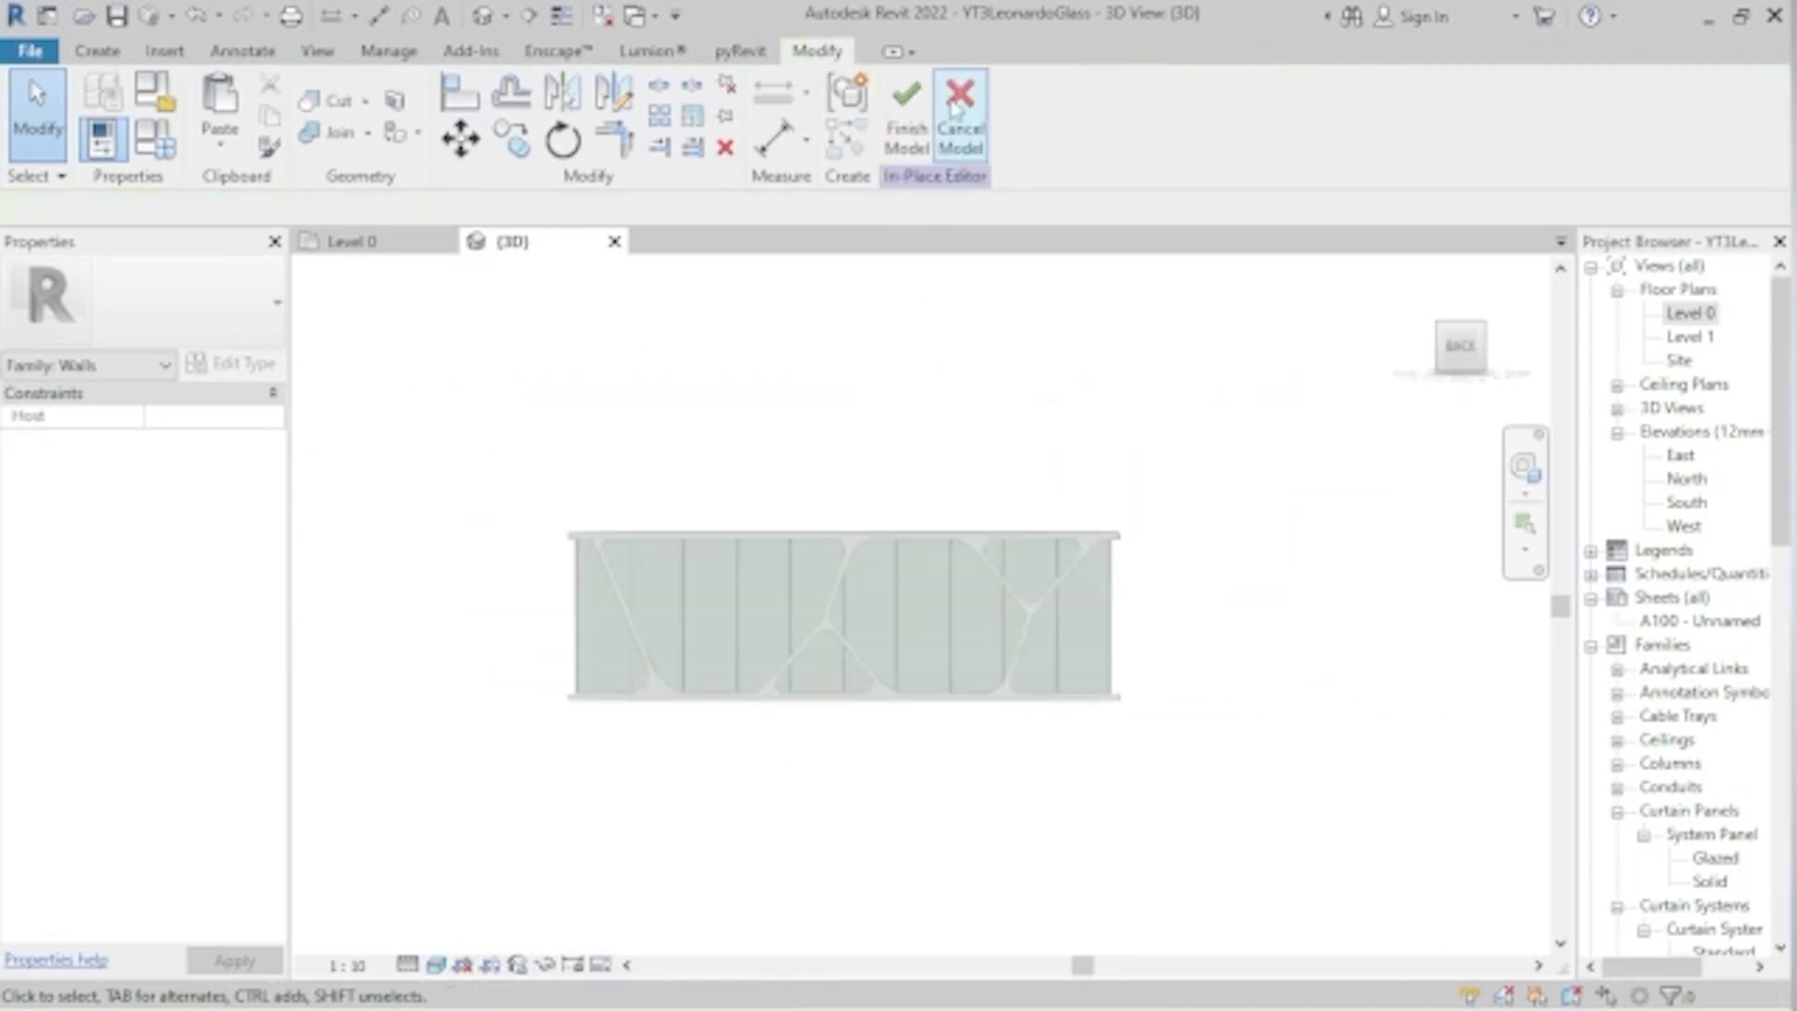
mouse_move(920, 688)
shift+middle_down()
mouse_move(601, 822)
mouse_move(786, 794)
shift+middle_up()
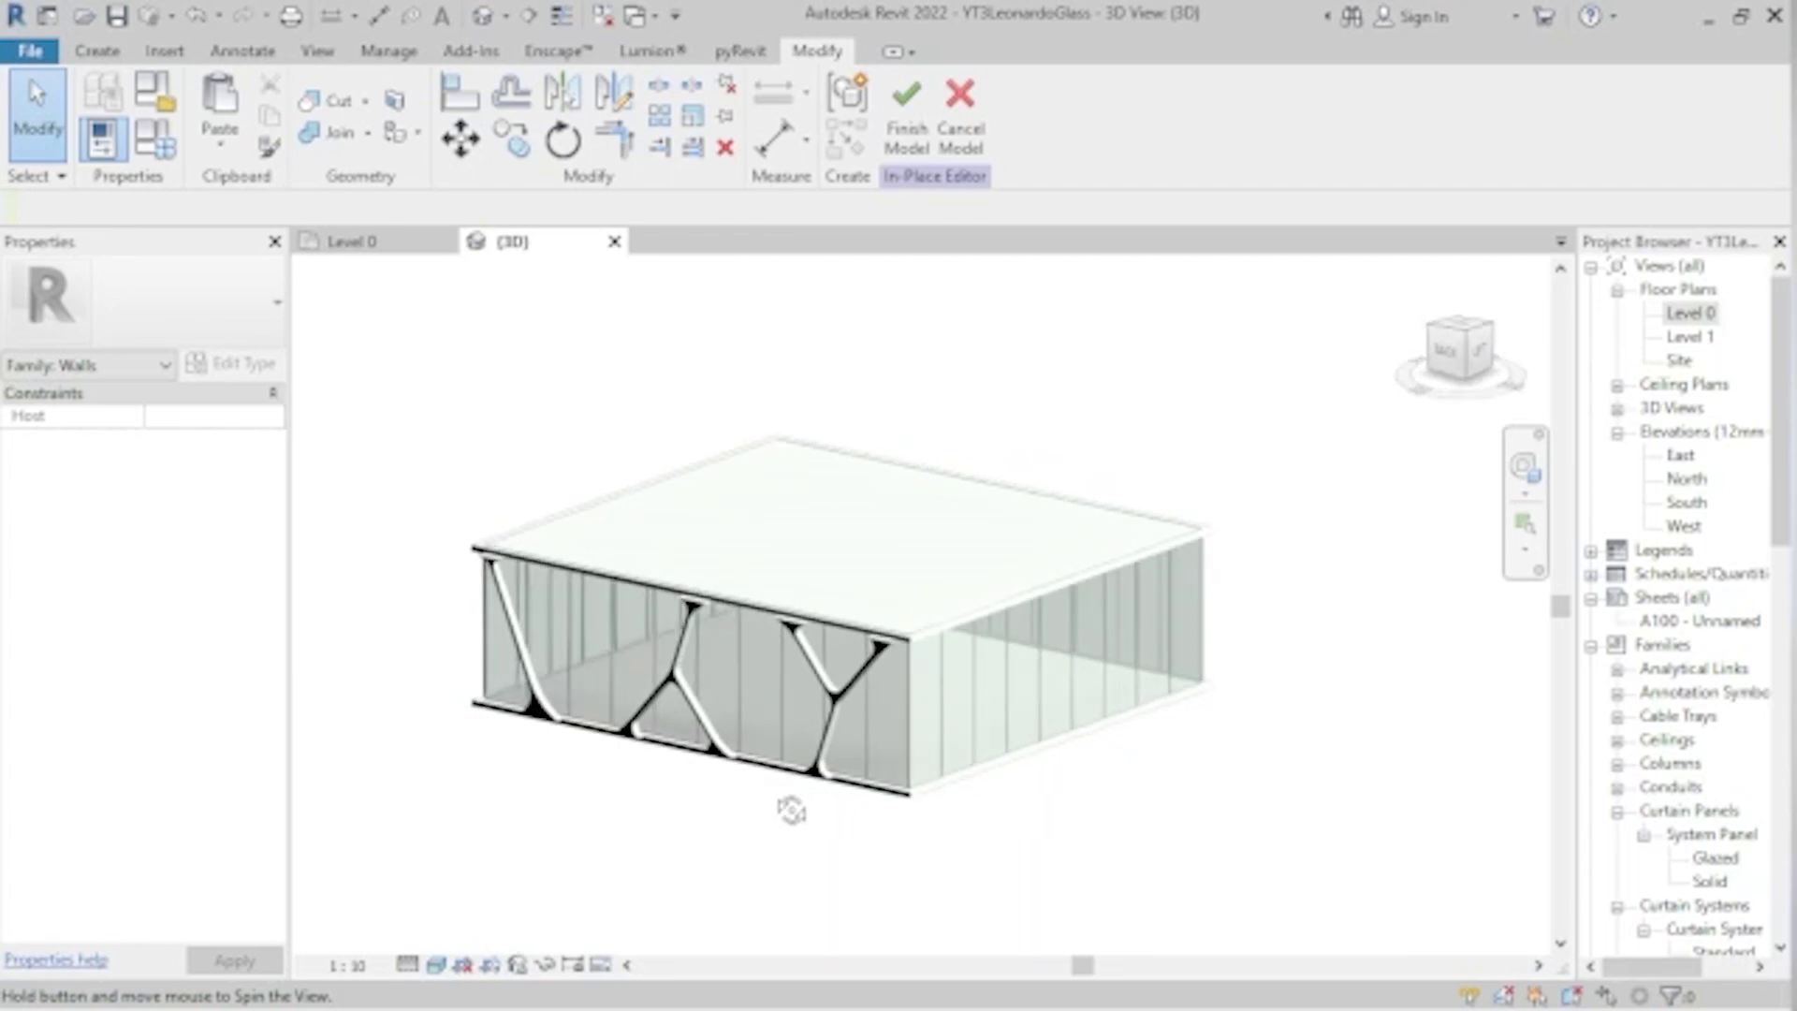
scroll(933, 721, up, 5)
mouse_move(933, 721)
shift+middle_down()
mouse_move(918, 786)
mouse_move(1111, 754)
mouse_move(847, 479)
shift+middle_up()
- Set the letter extrusion's Extrusion End to -0.2000 m
click(859, 475)
scroll(859, 475, down, 3)
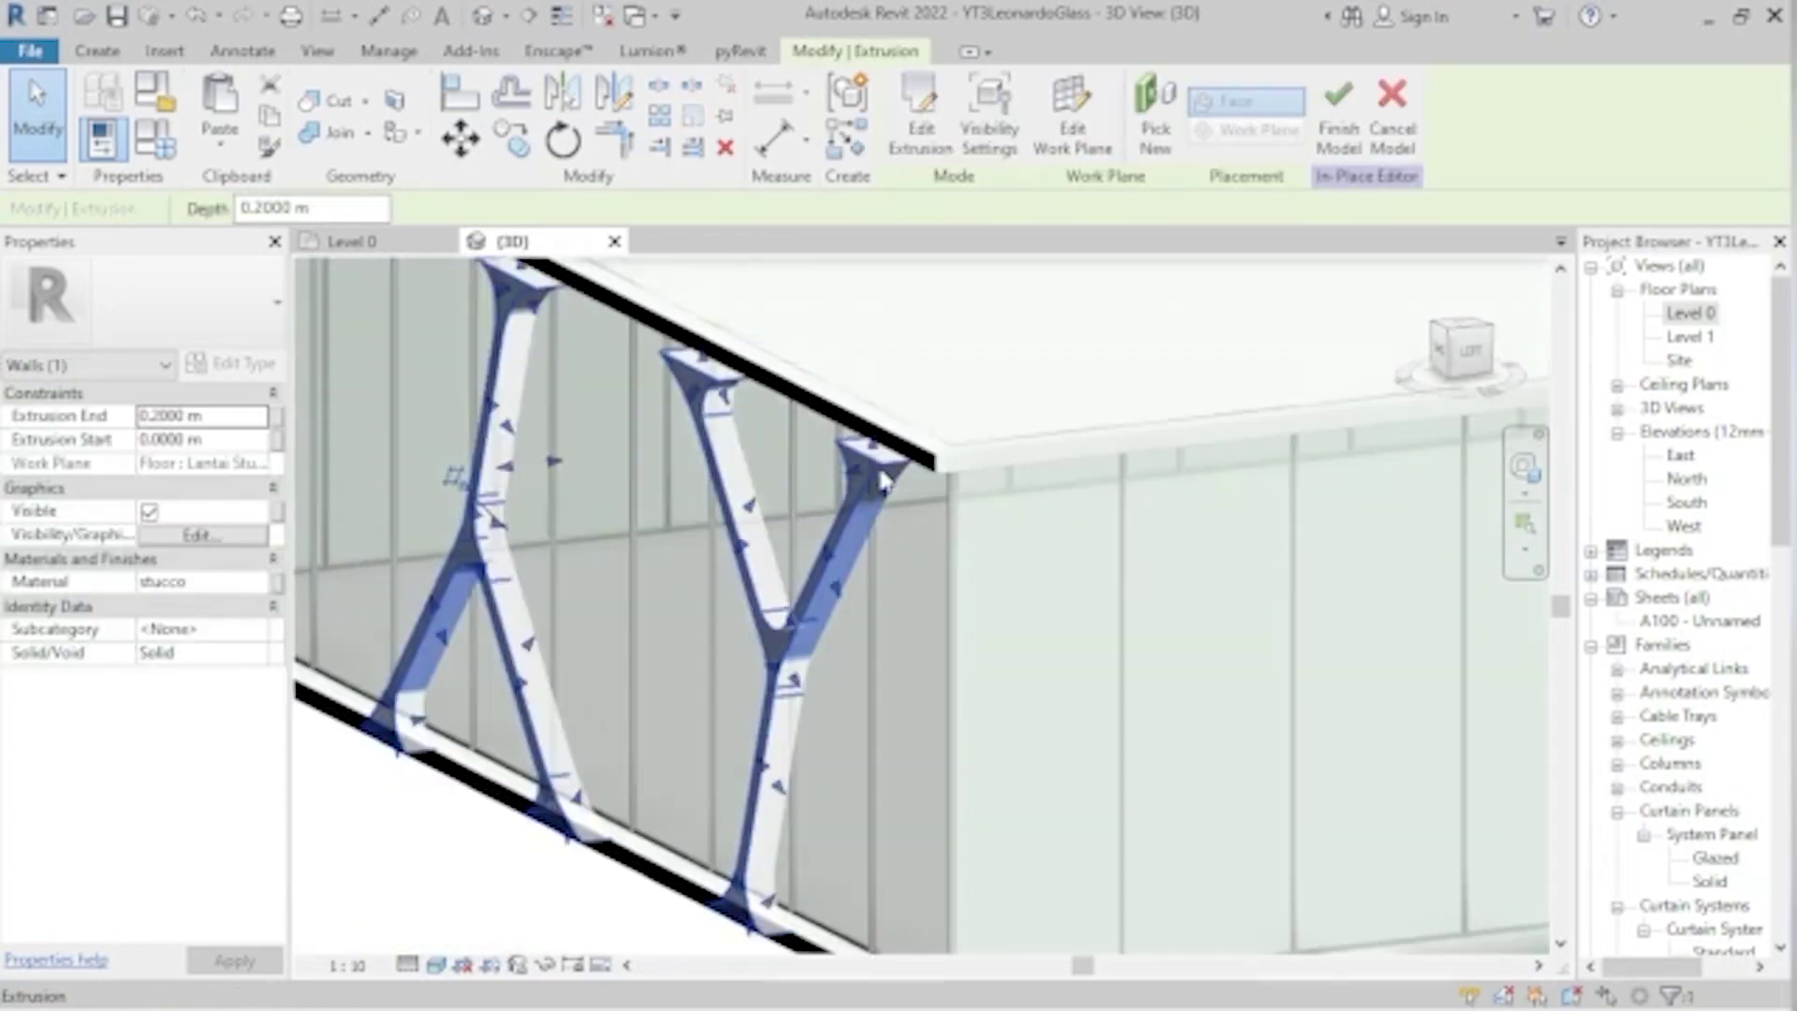
scroll(859, 476, down, 2)
key(Escape)
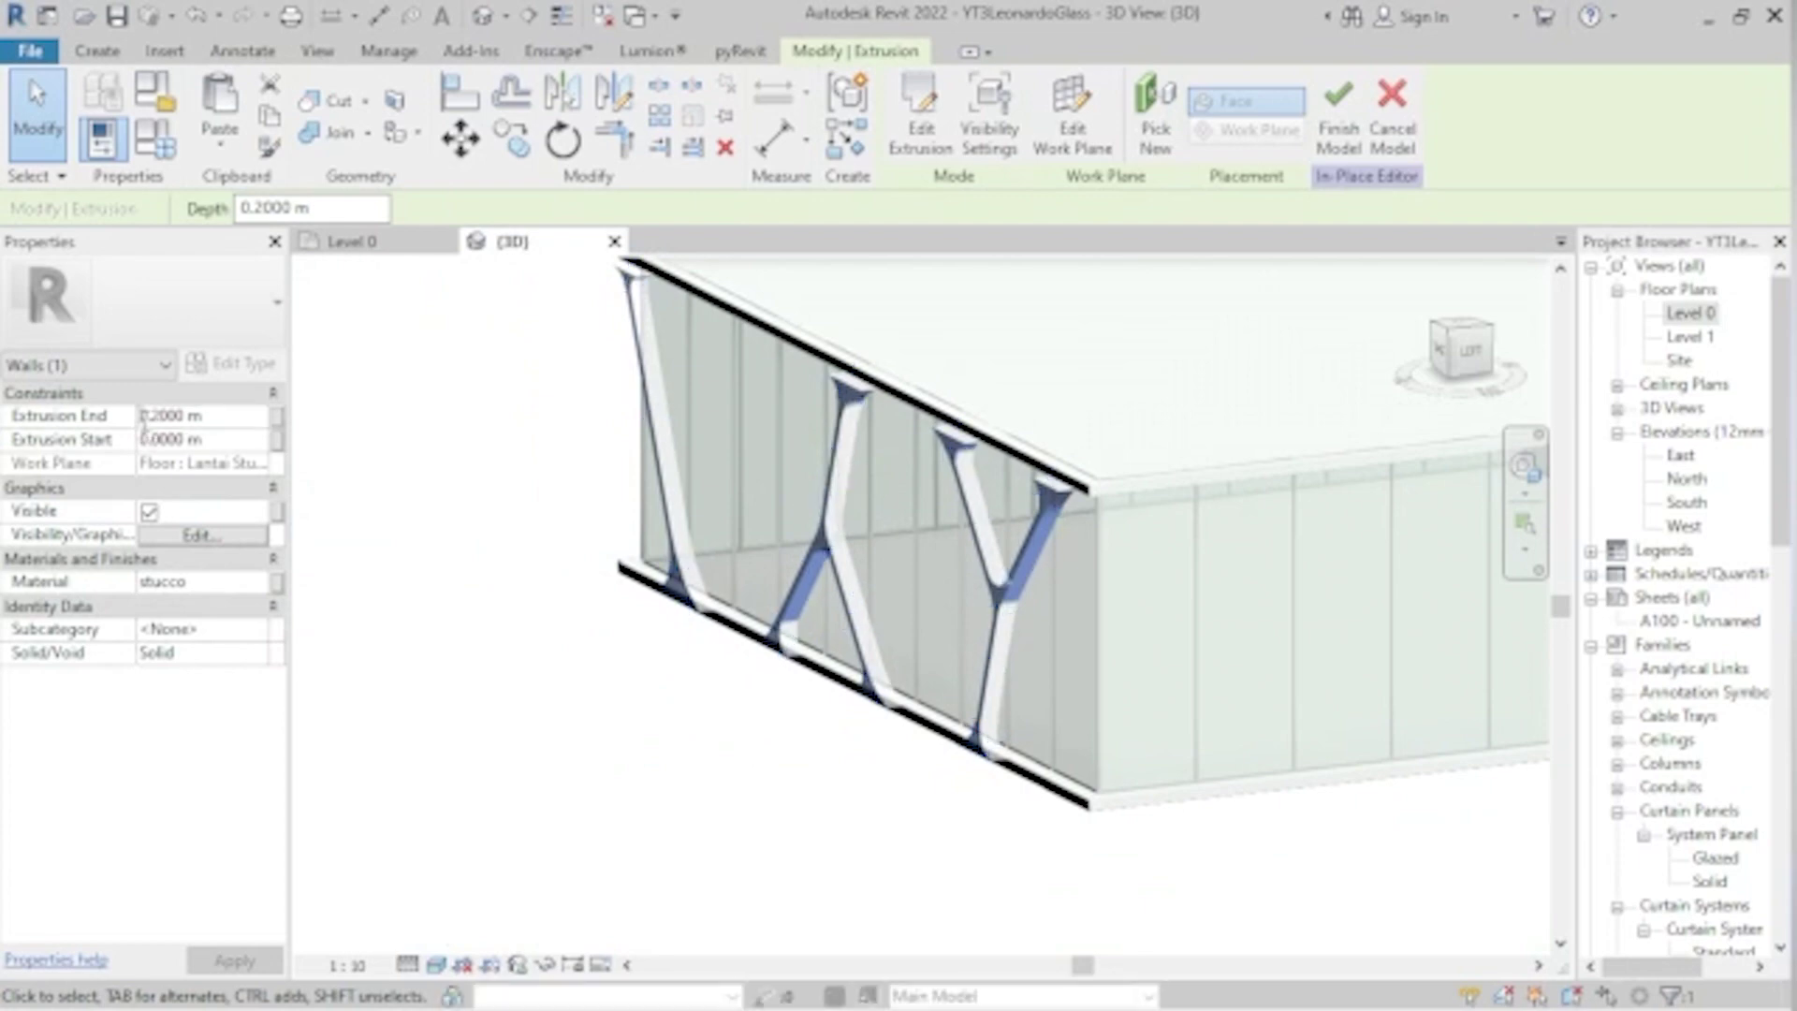
text(-)
key(Return)
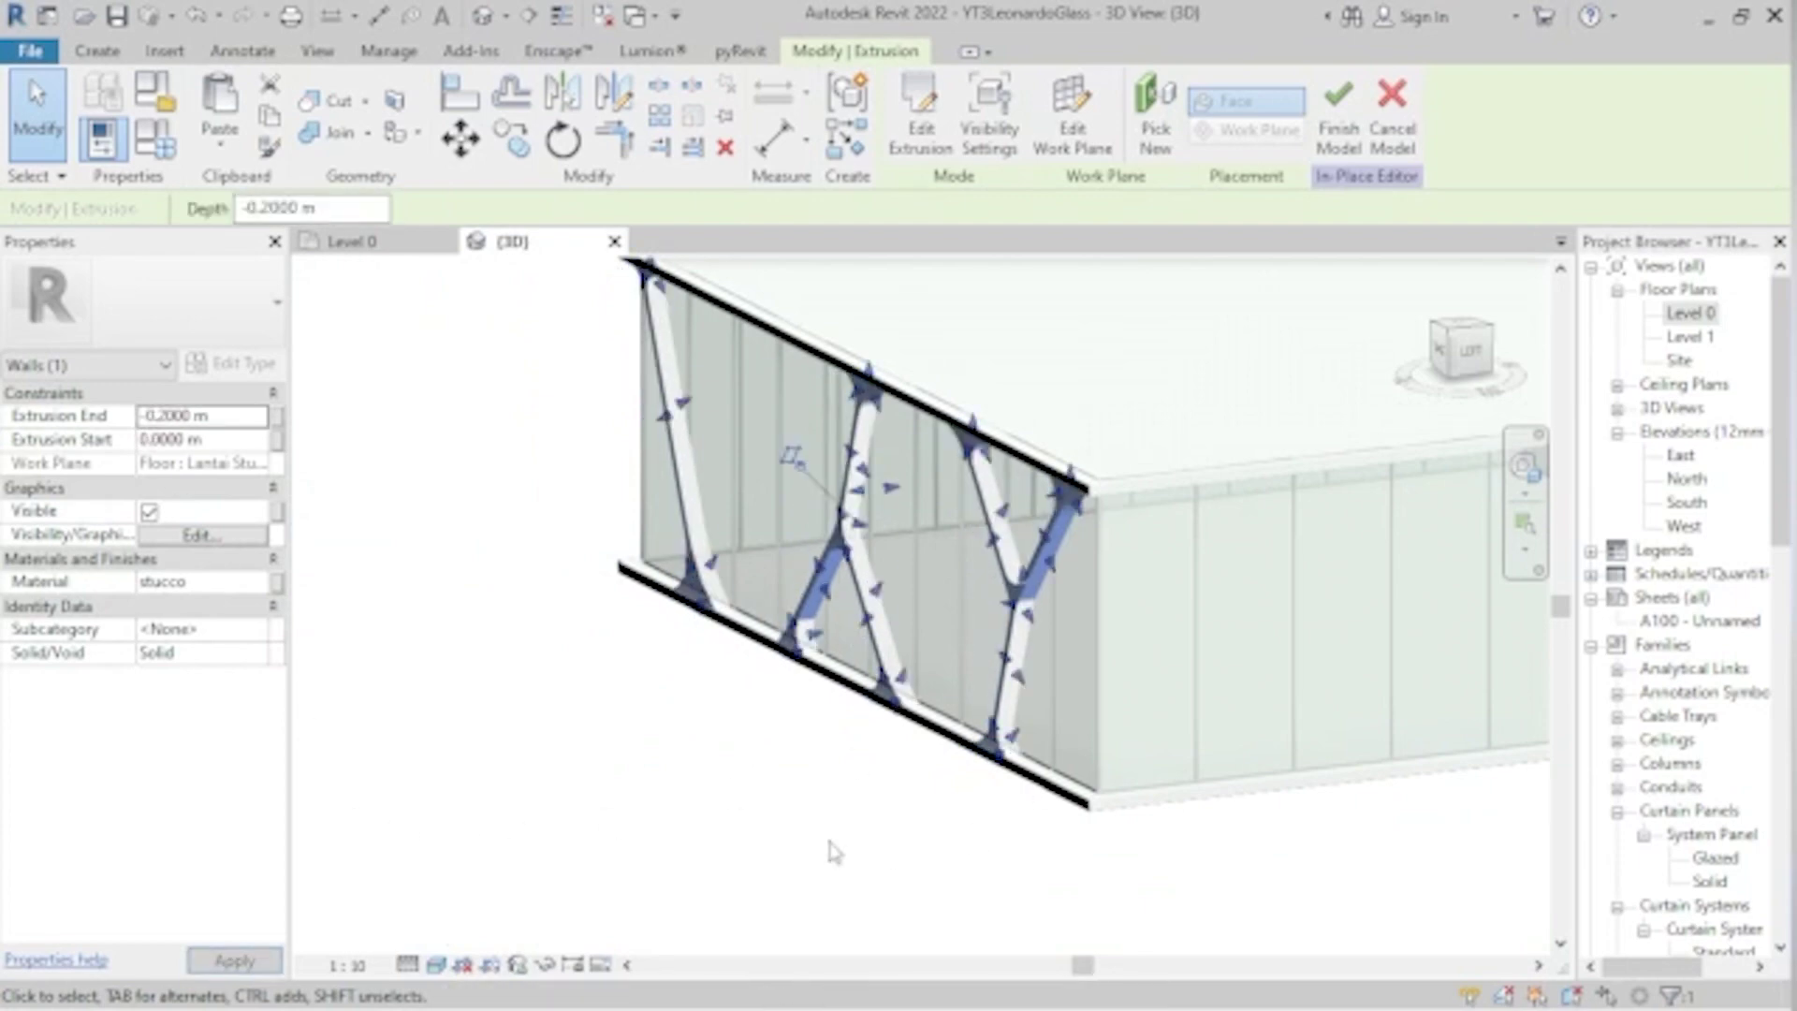
key(Escape)
- Reselect the letter extrusion and view the model from above
mouse_move(790, 790)
shift+middle_down()
mouse_move(955, 714)
mouse_move(1195, 481)
mouse_move(581, 754)
shift+middle_up()
click(1182, 478)
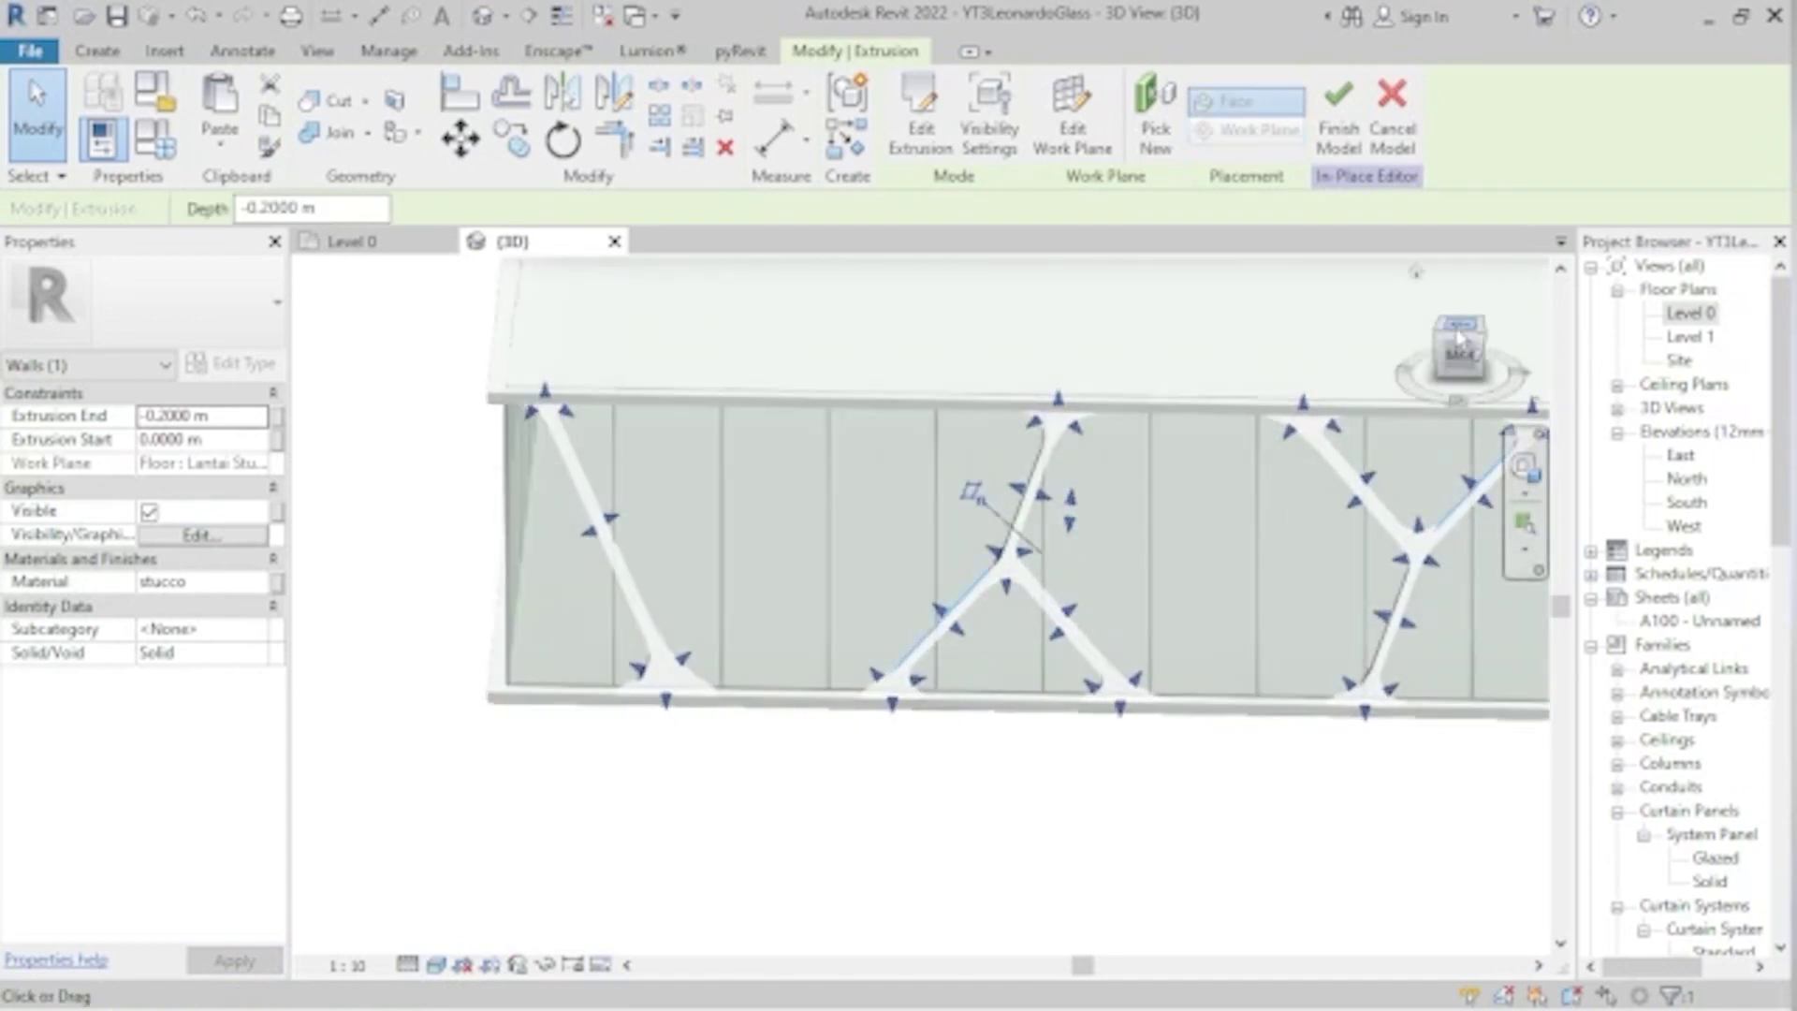
click(1458, 335)
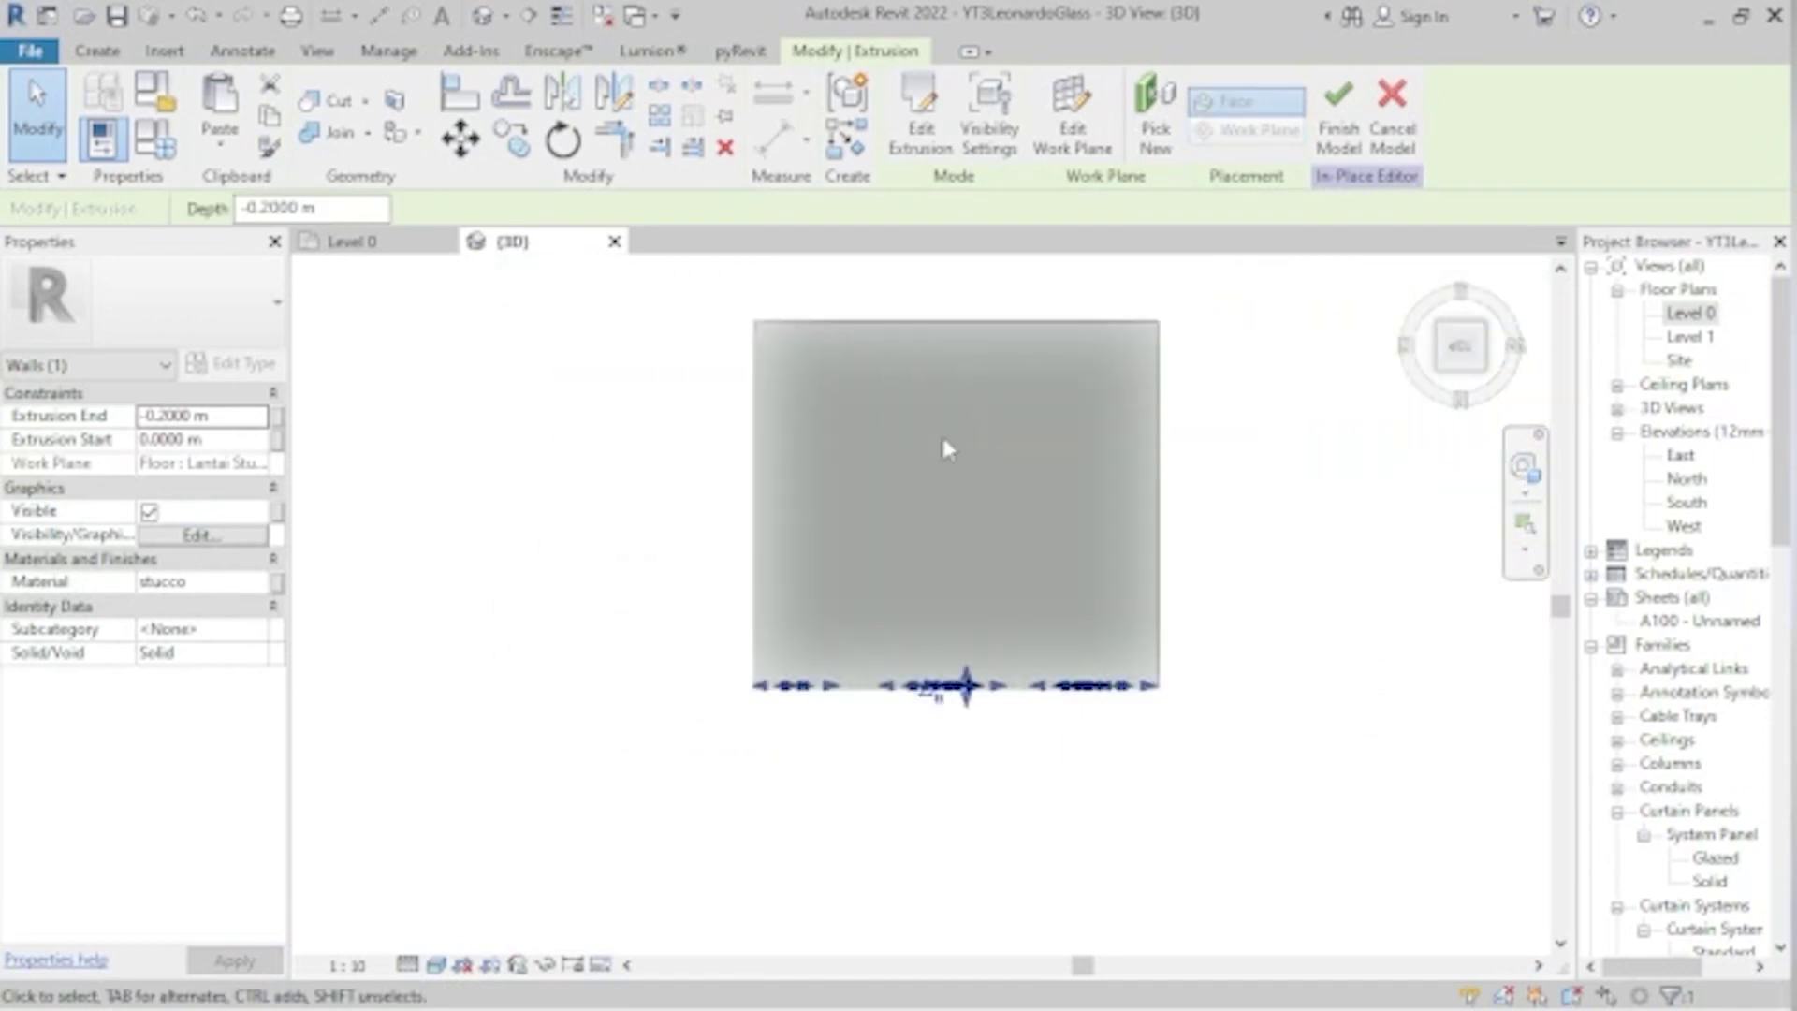
key(r)
key(o)
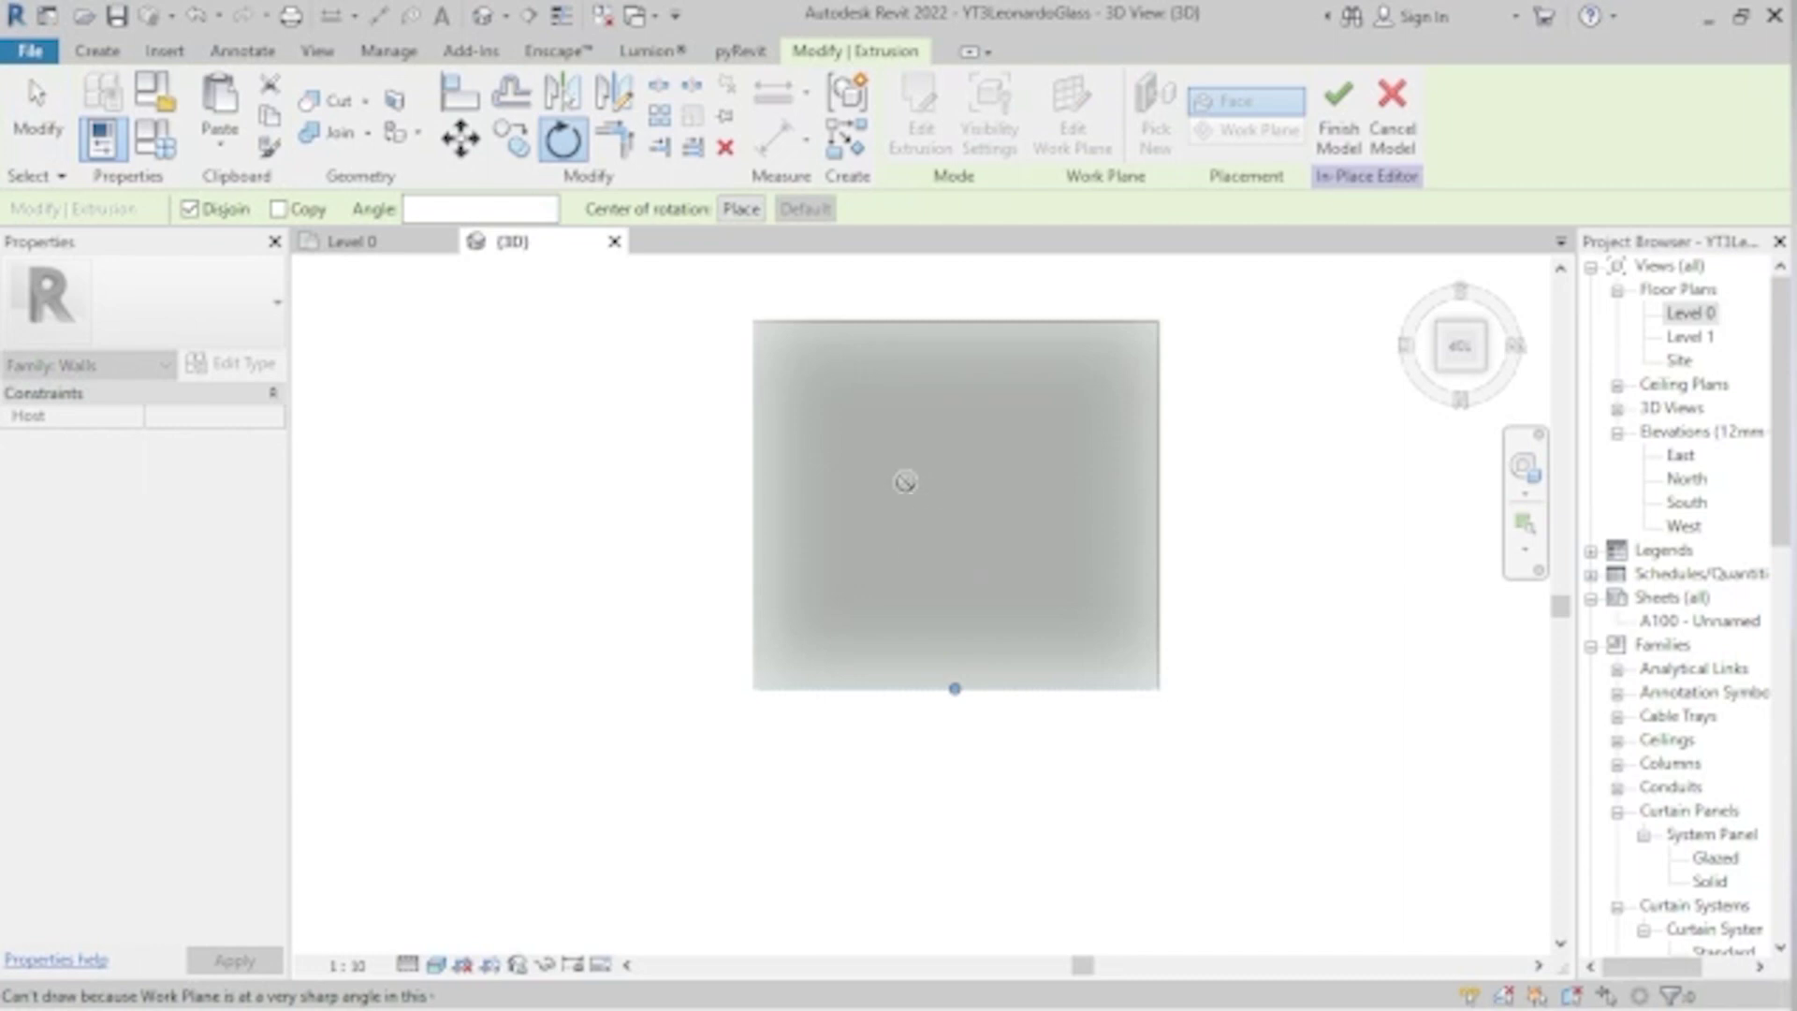
double_click(1694, 314)
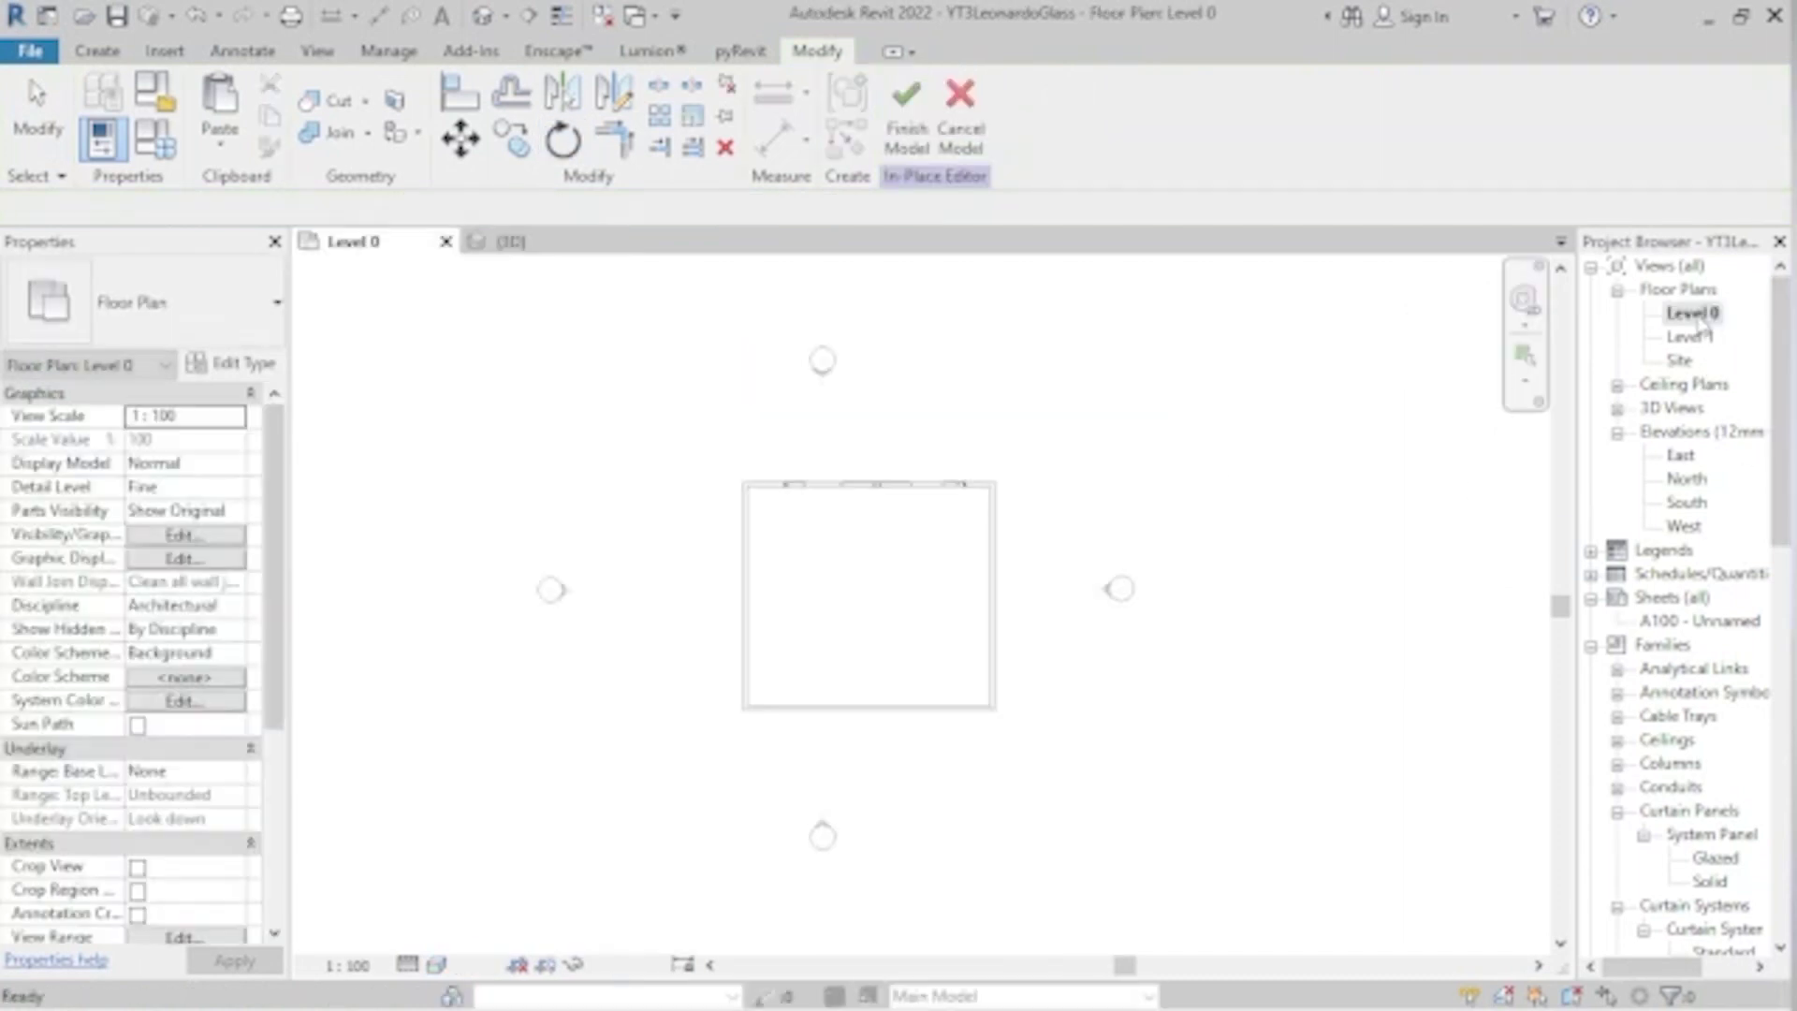
- Place the letter extrusion's rotation centre at the pavilion centre in Level 0, then finish the in-place model
scroll(935, 646, up, 2)
scroll(880, 309, up, 2)
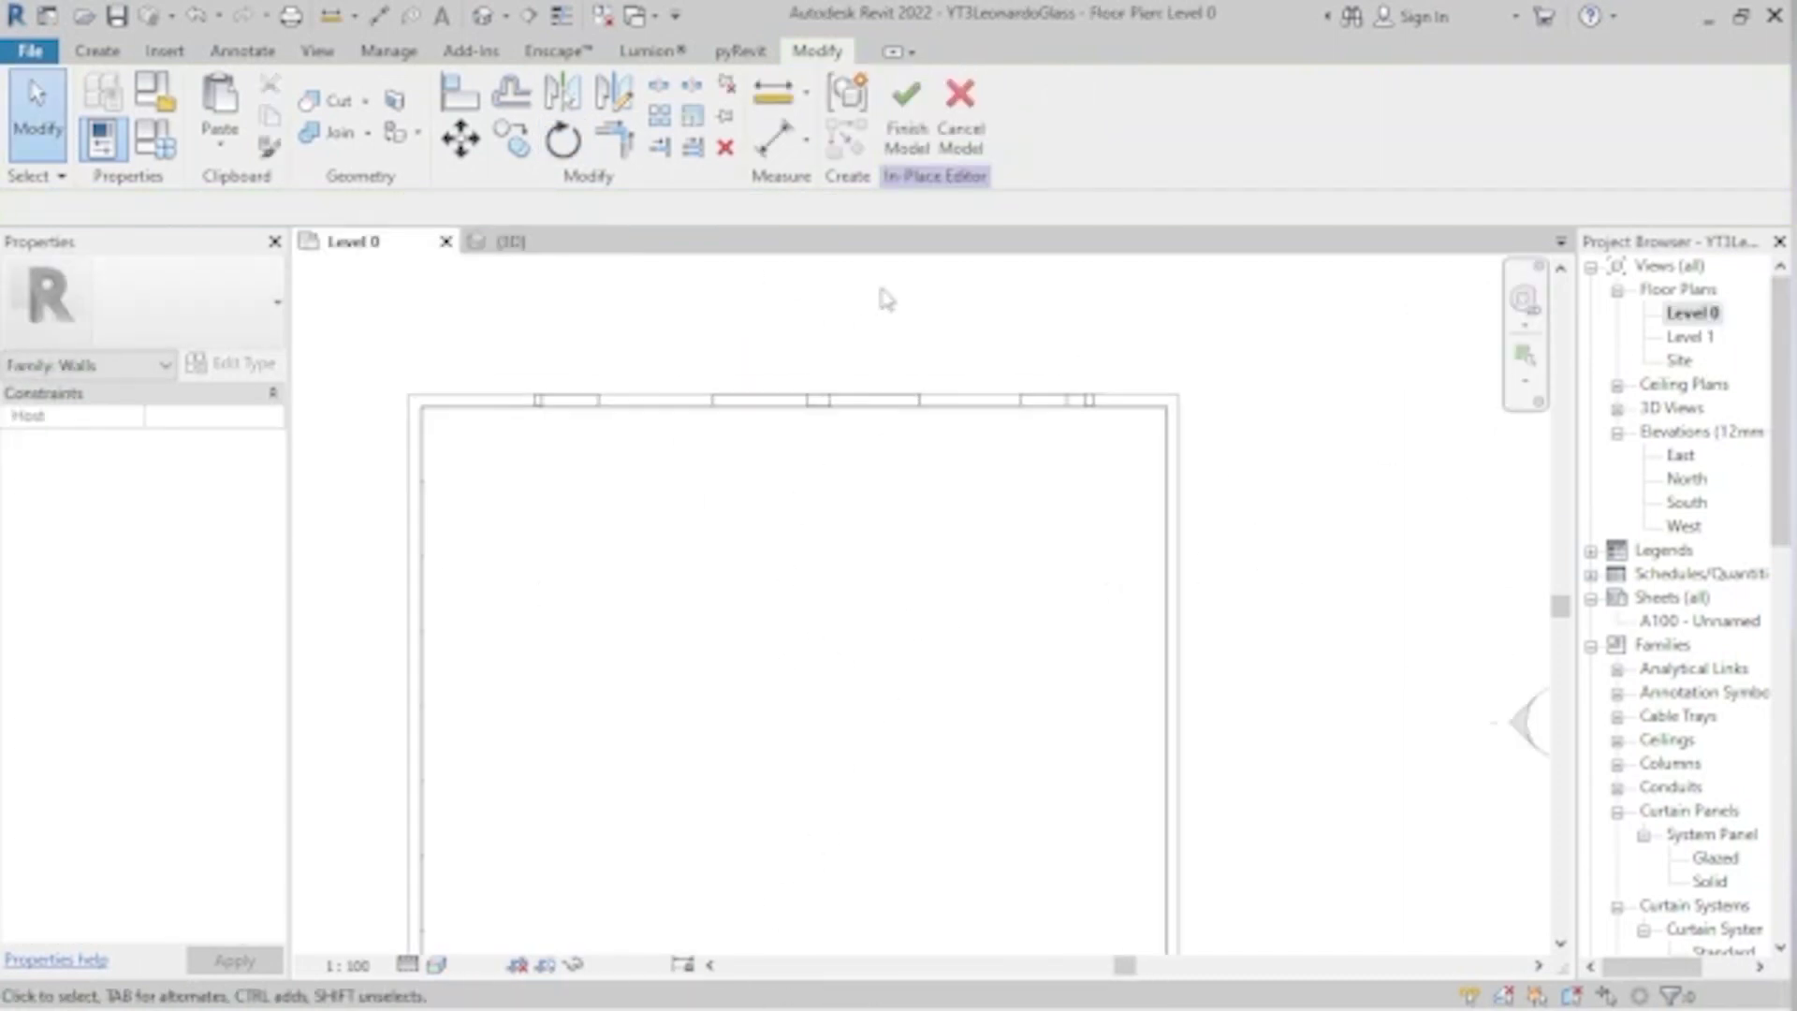
click(814, 413)
scroll(777, 510, down, 2)
key(r)
key(o)
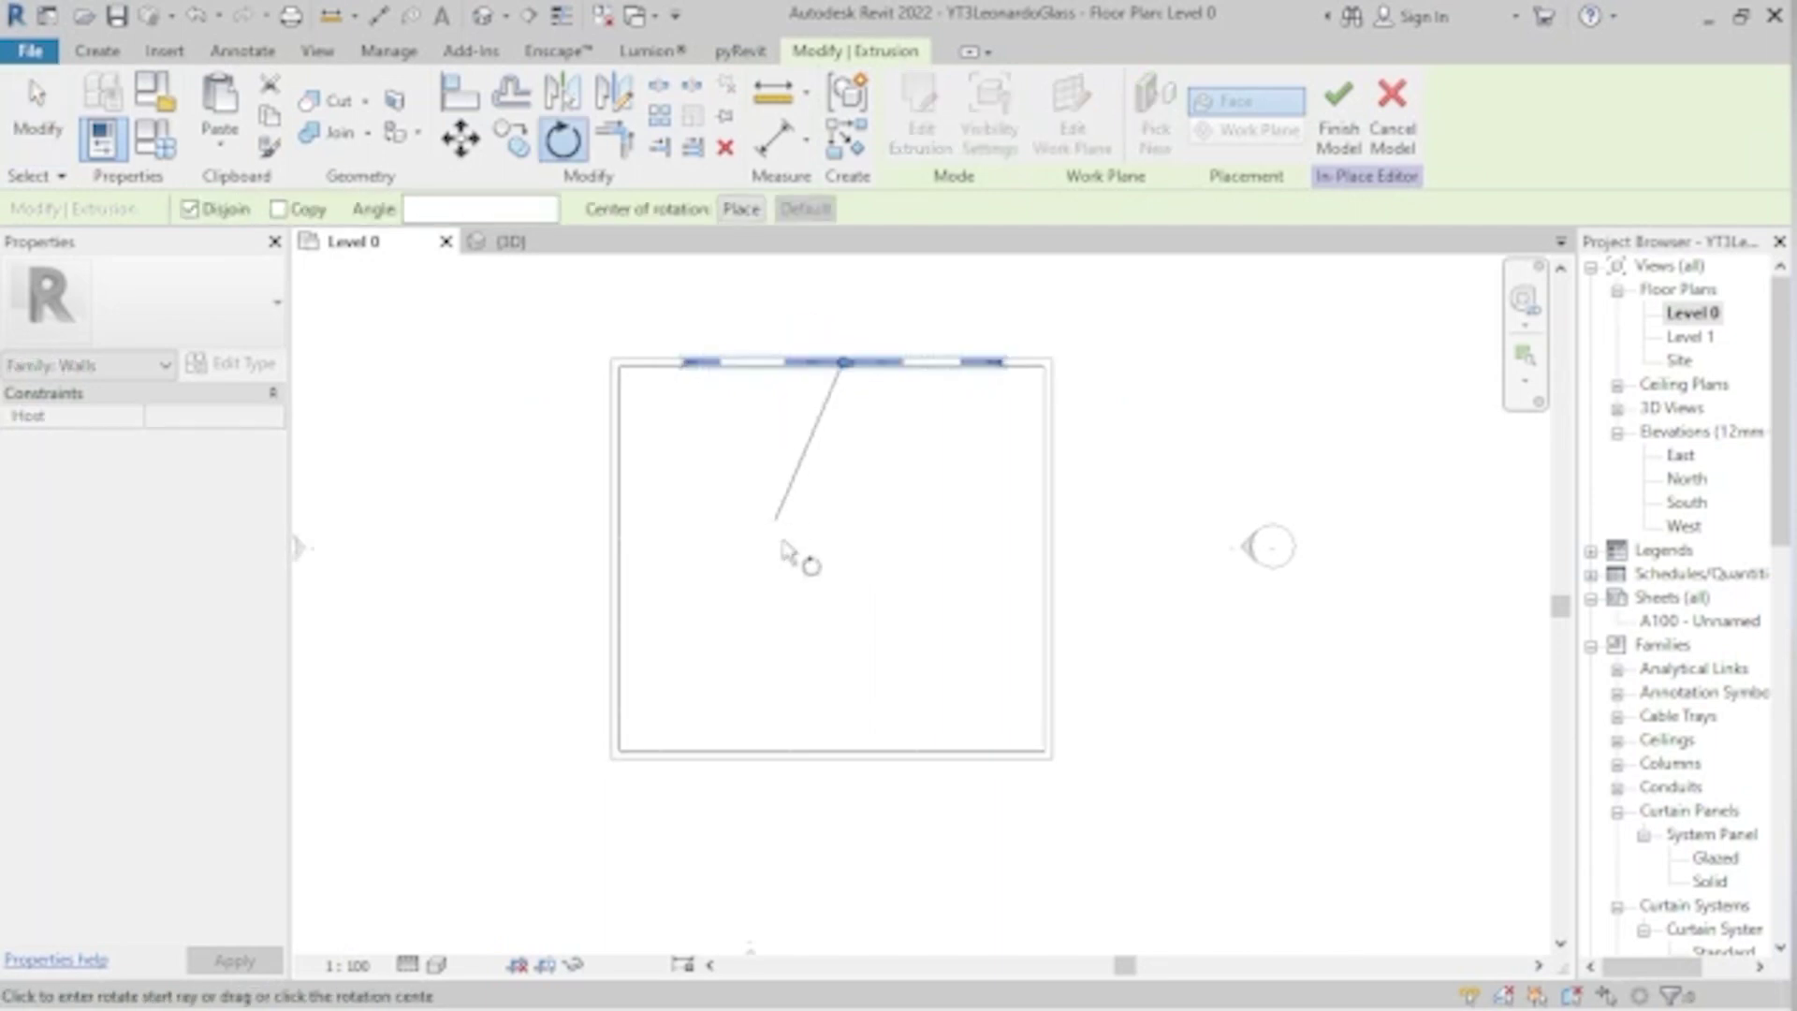
drag(842, 362, 824, 493)
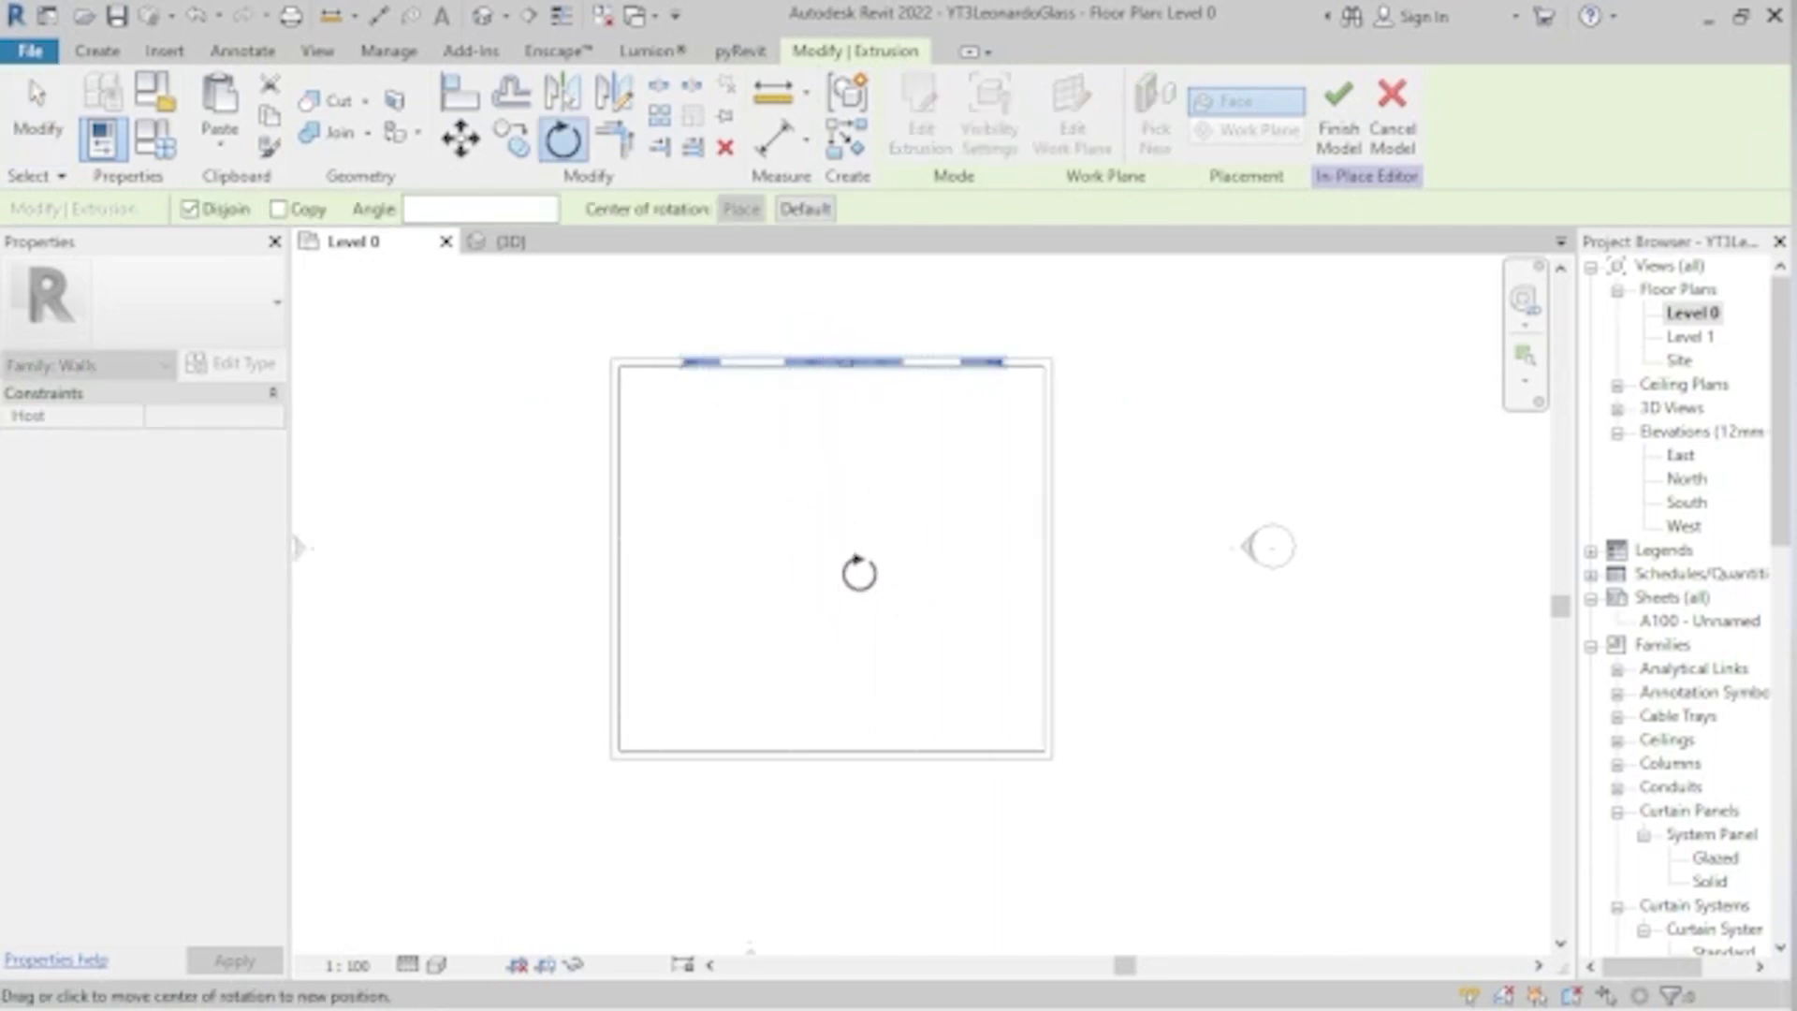
click(816, 550)
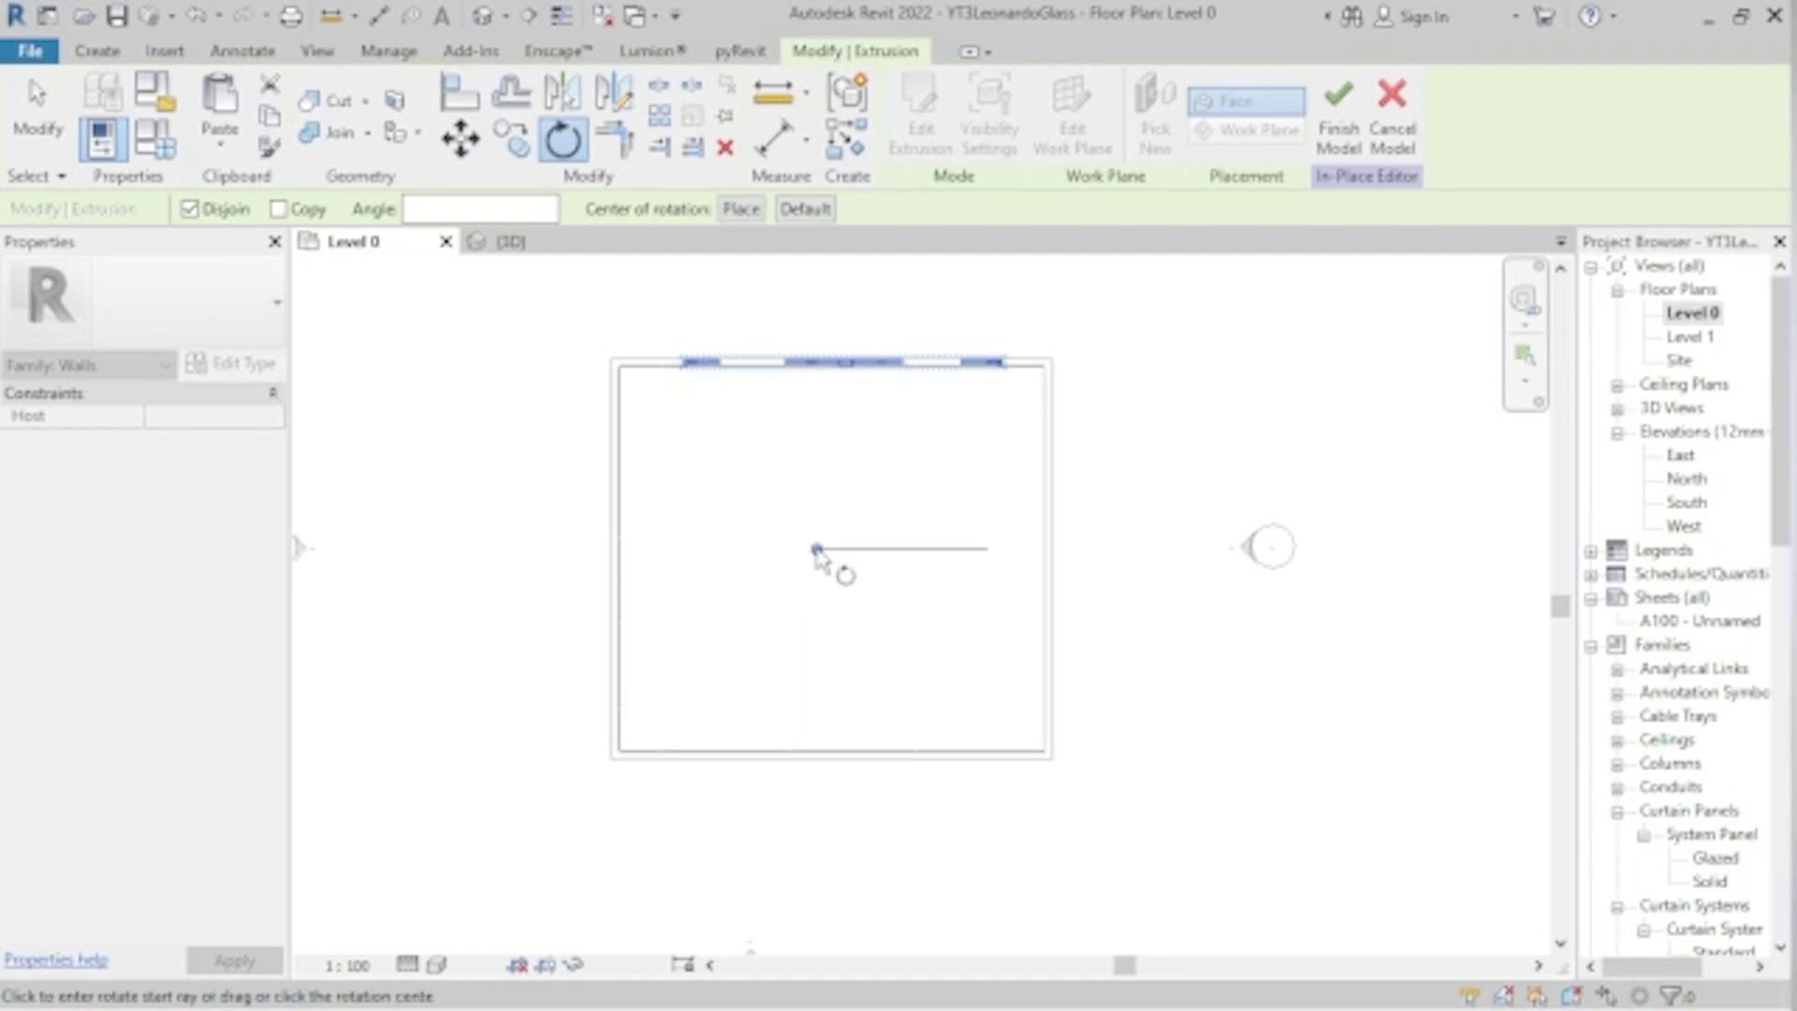
click(1334, 122)
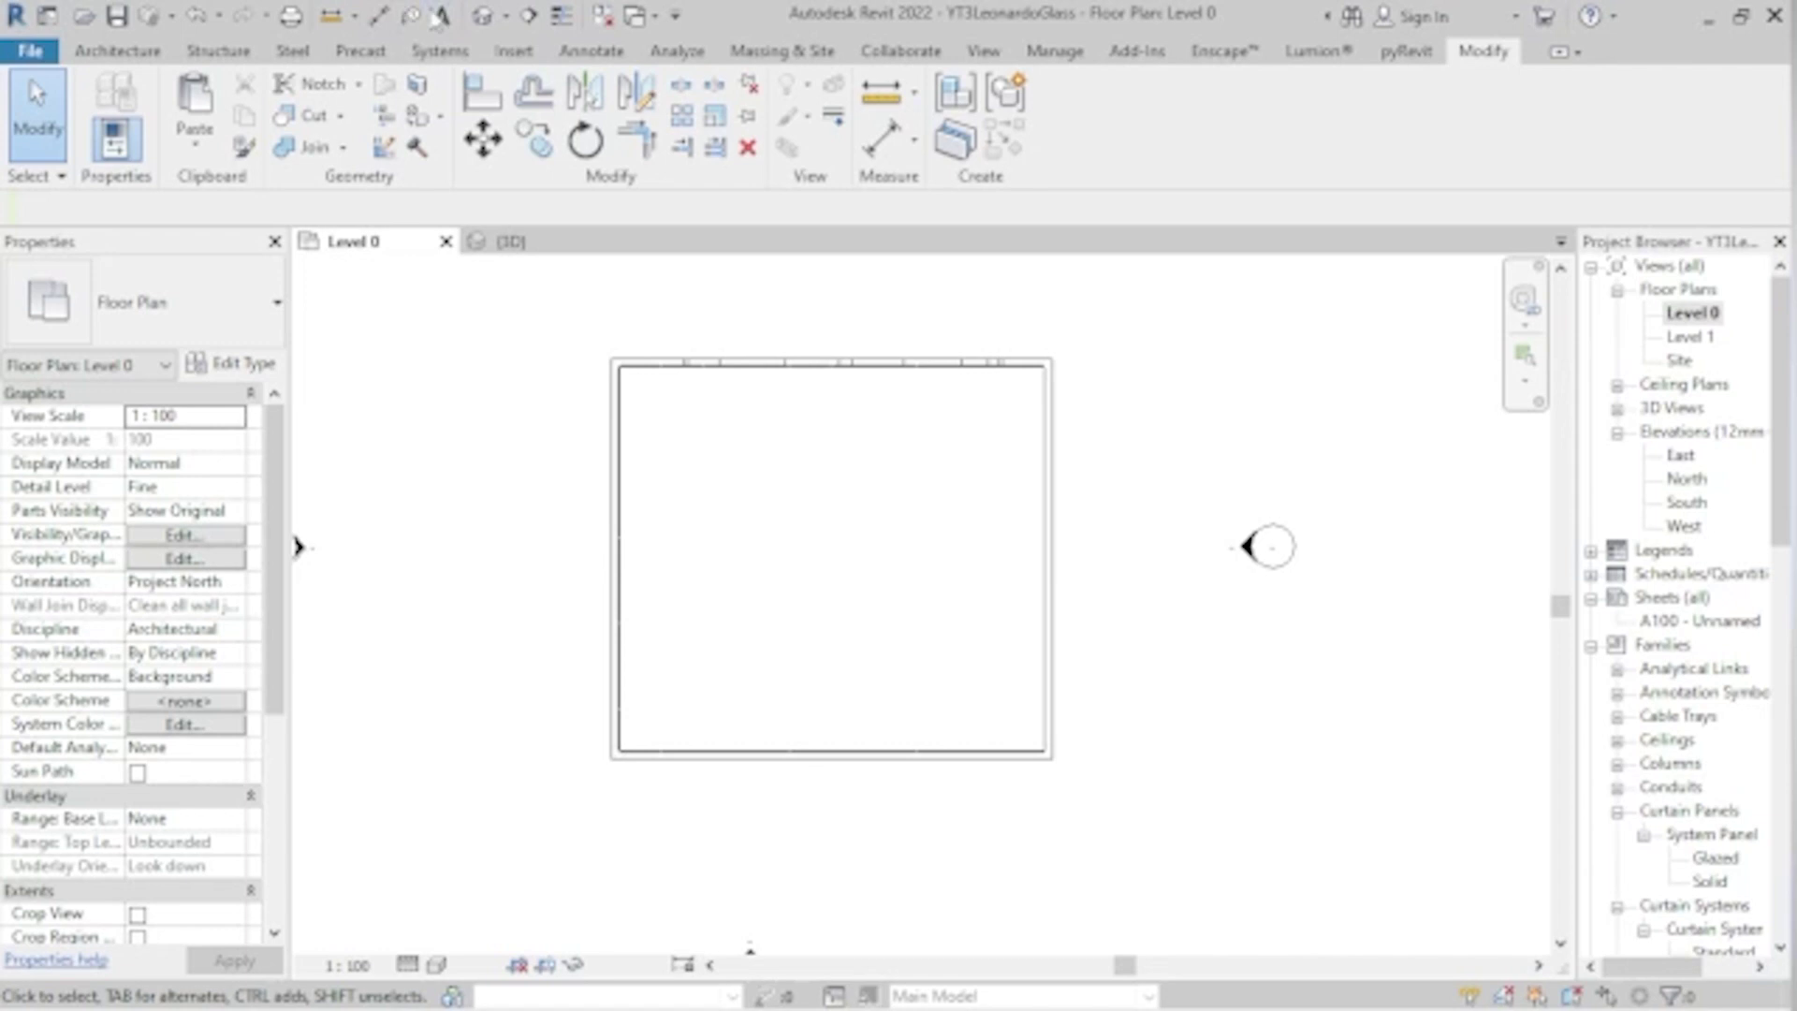
- Draw a diagonal detail line from the top-left wall corner to the bottom-right corner
click(567, 53)
click(602, 101)
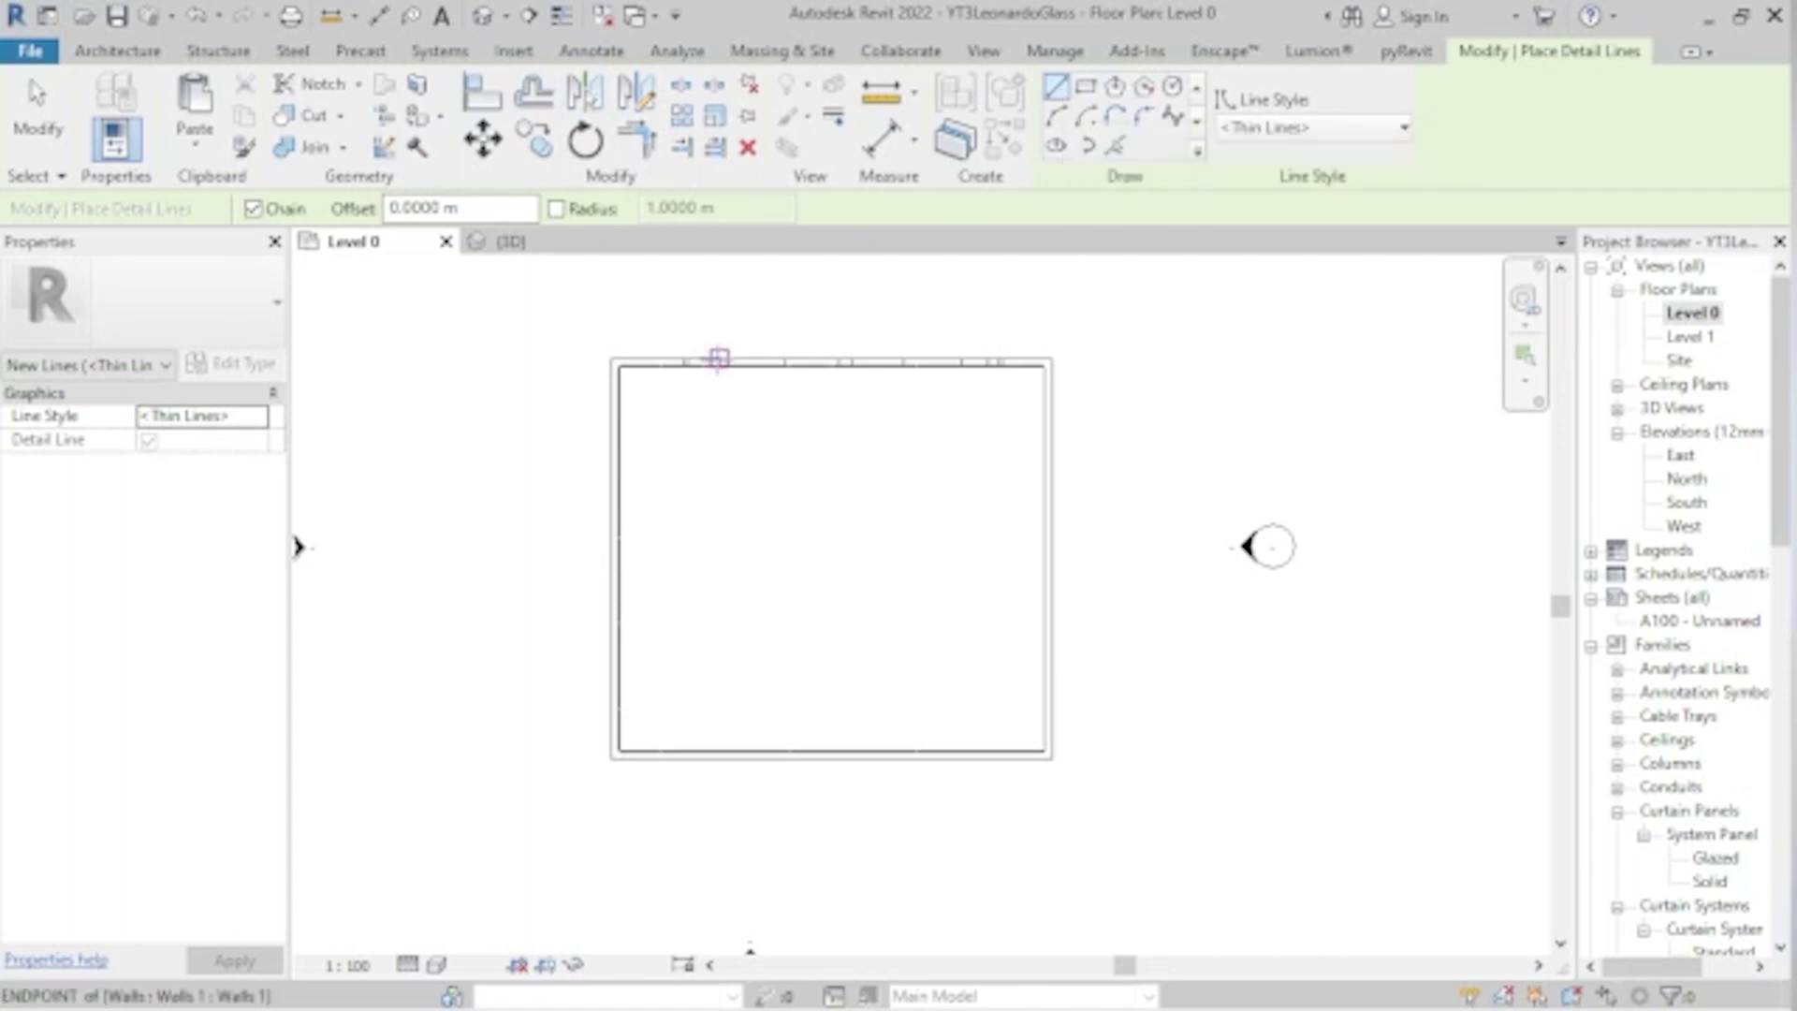
click(609, 358)
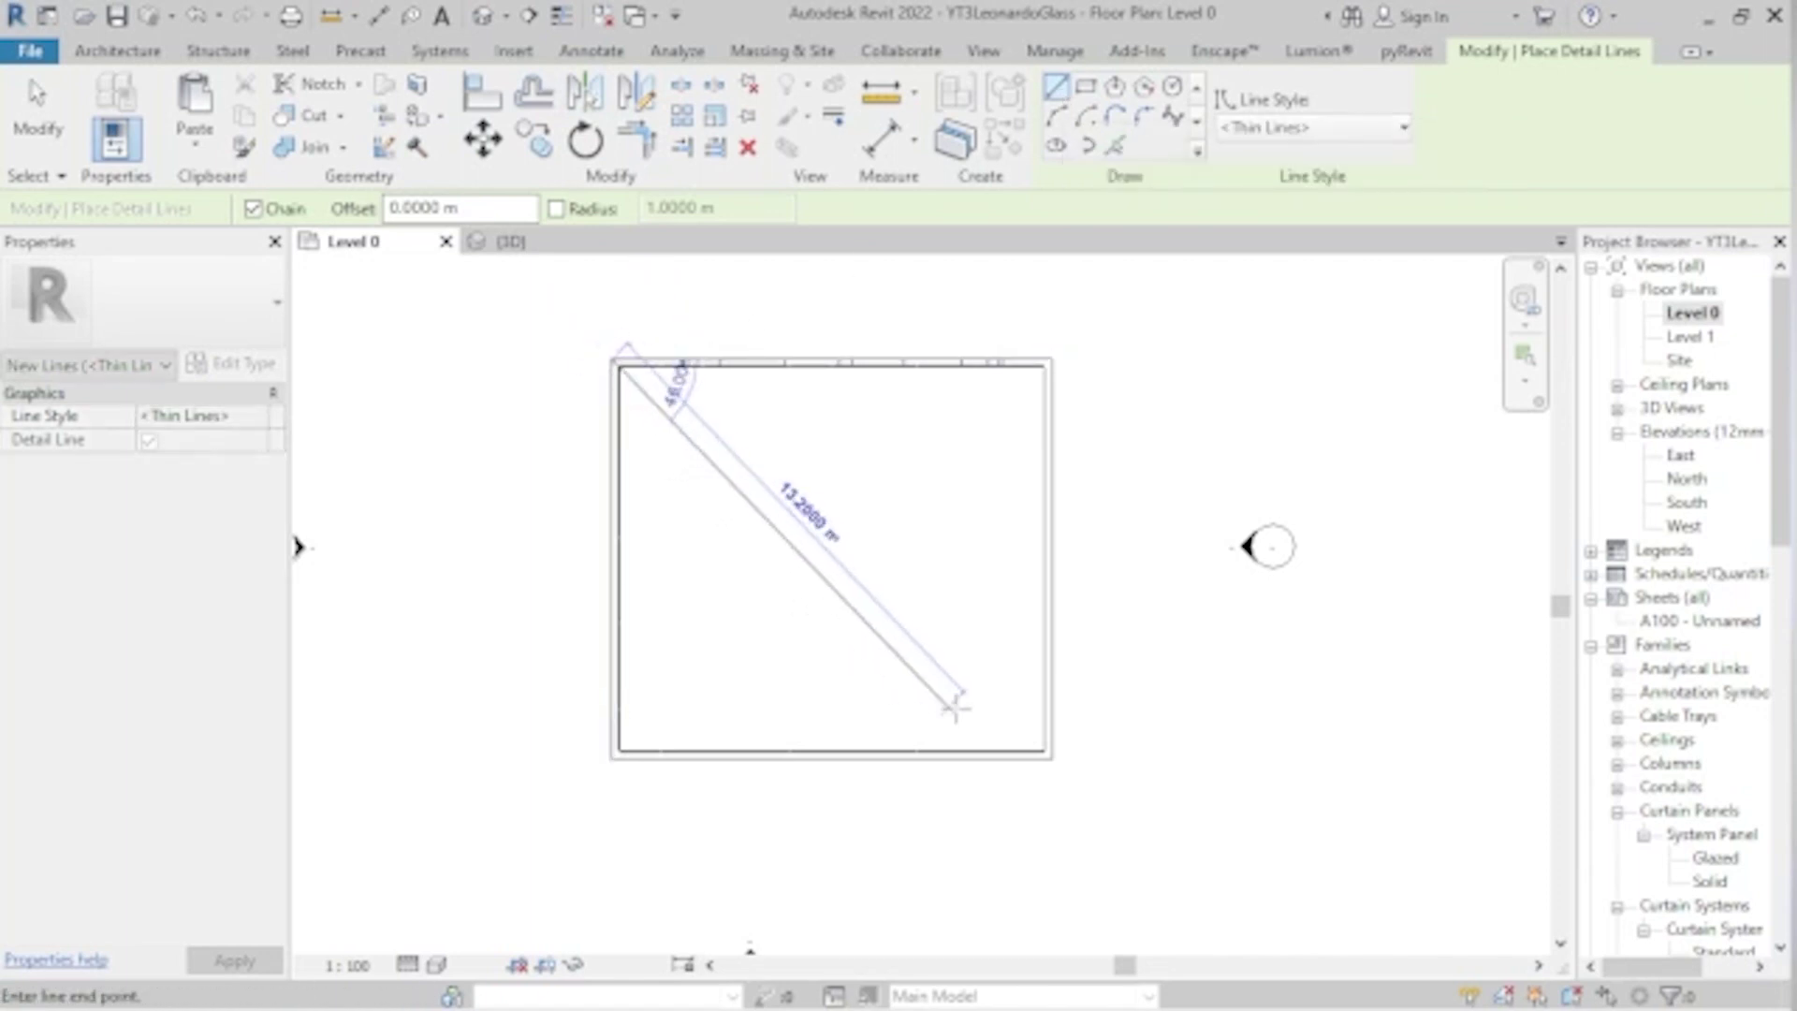
click(1052, 758)
key(Escape)
key(Escape)
- Reopen the top wall's letter model in place and select its extrusion
click(842, 365)
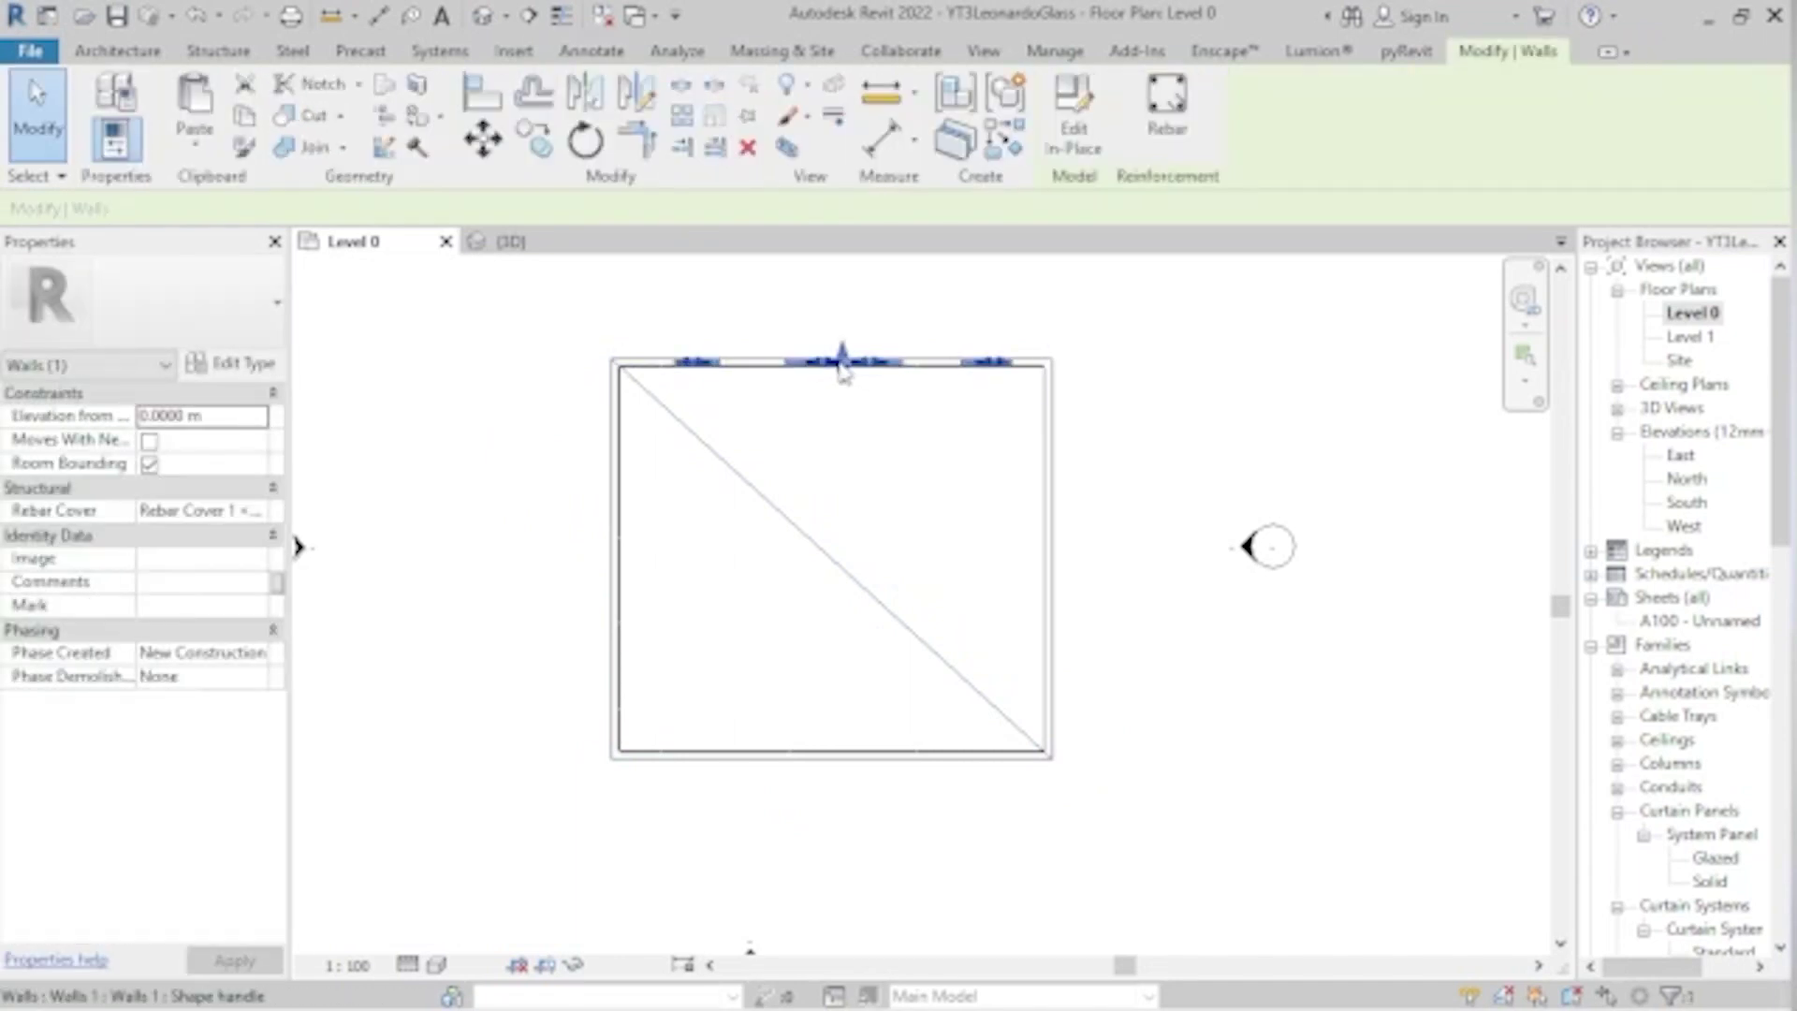
click(1093, 126)
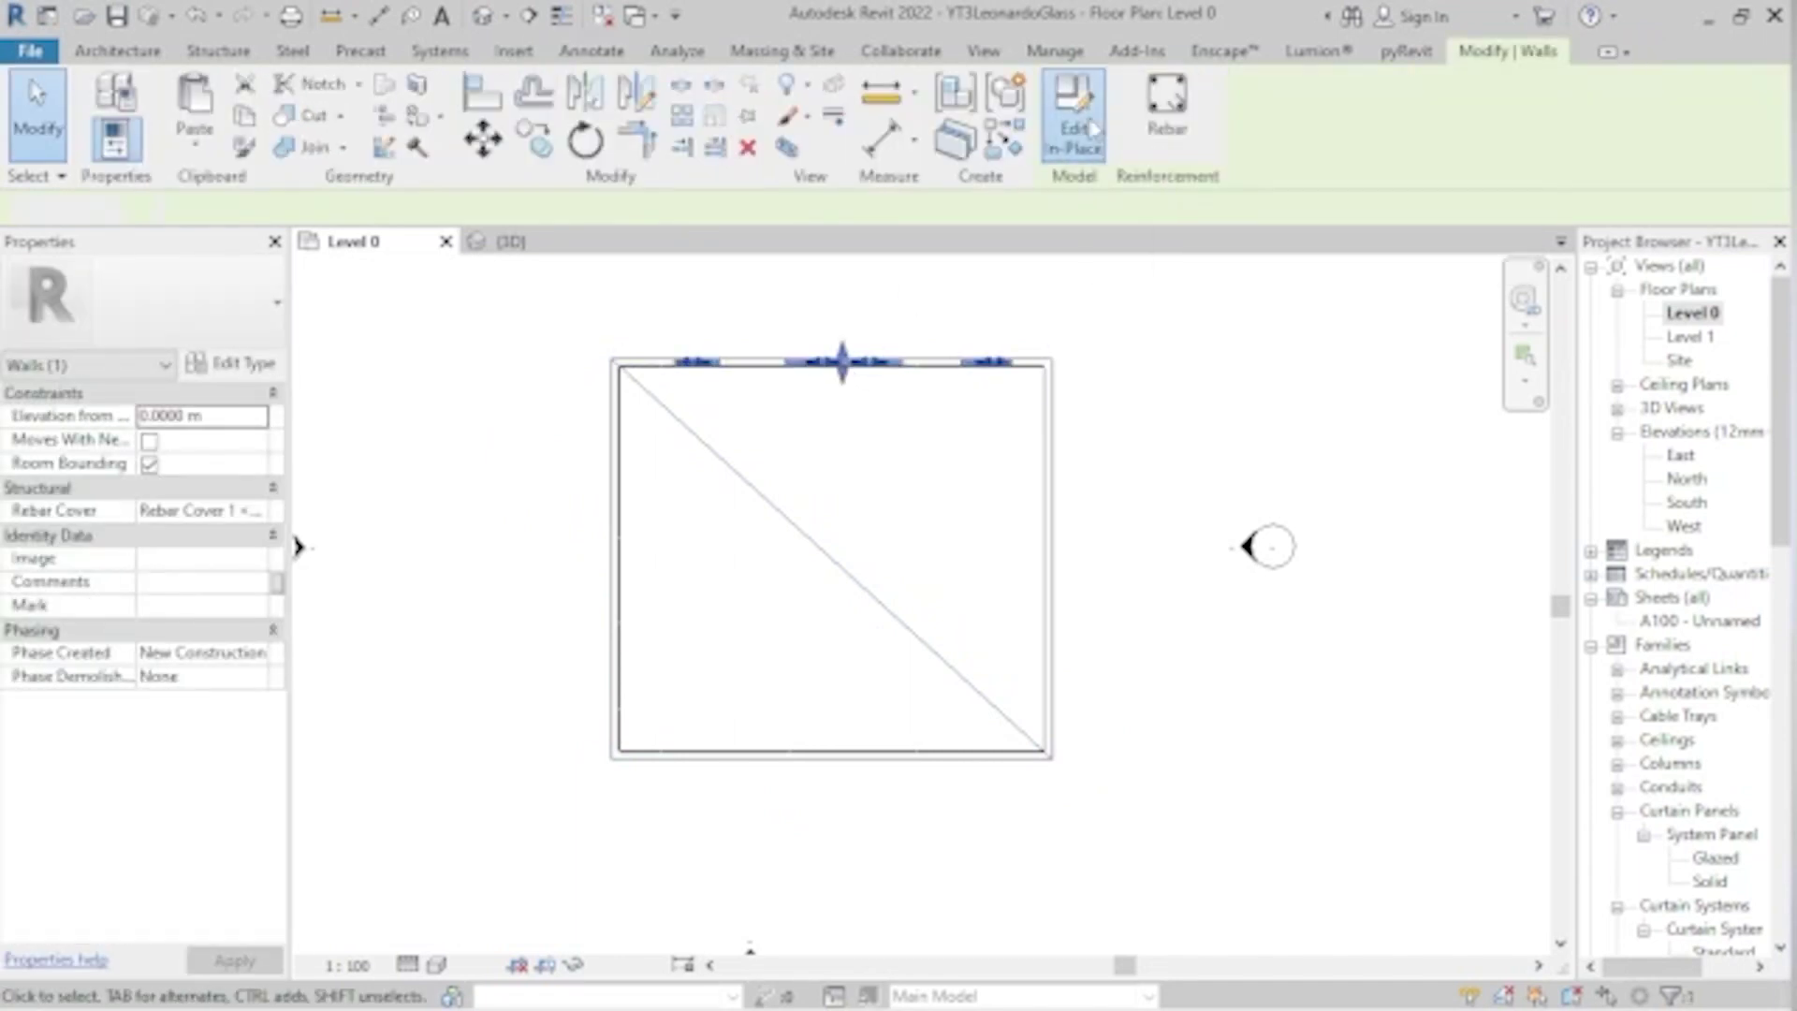
click(902, 366)
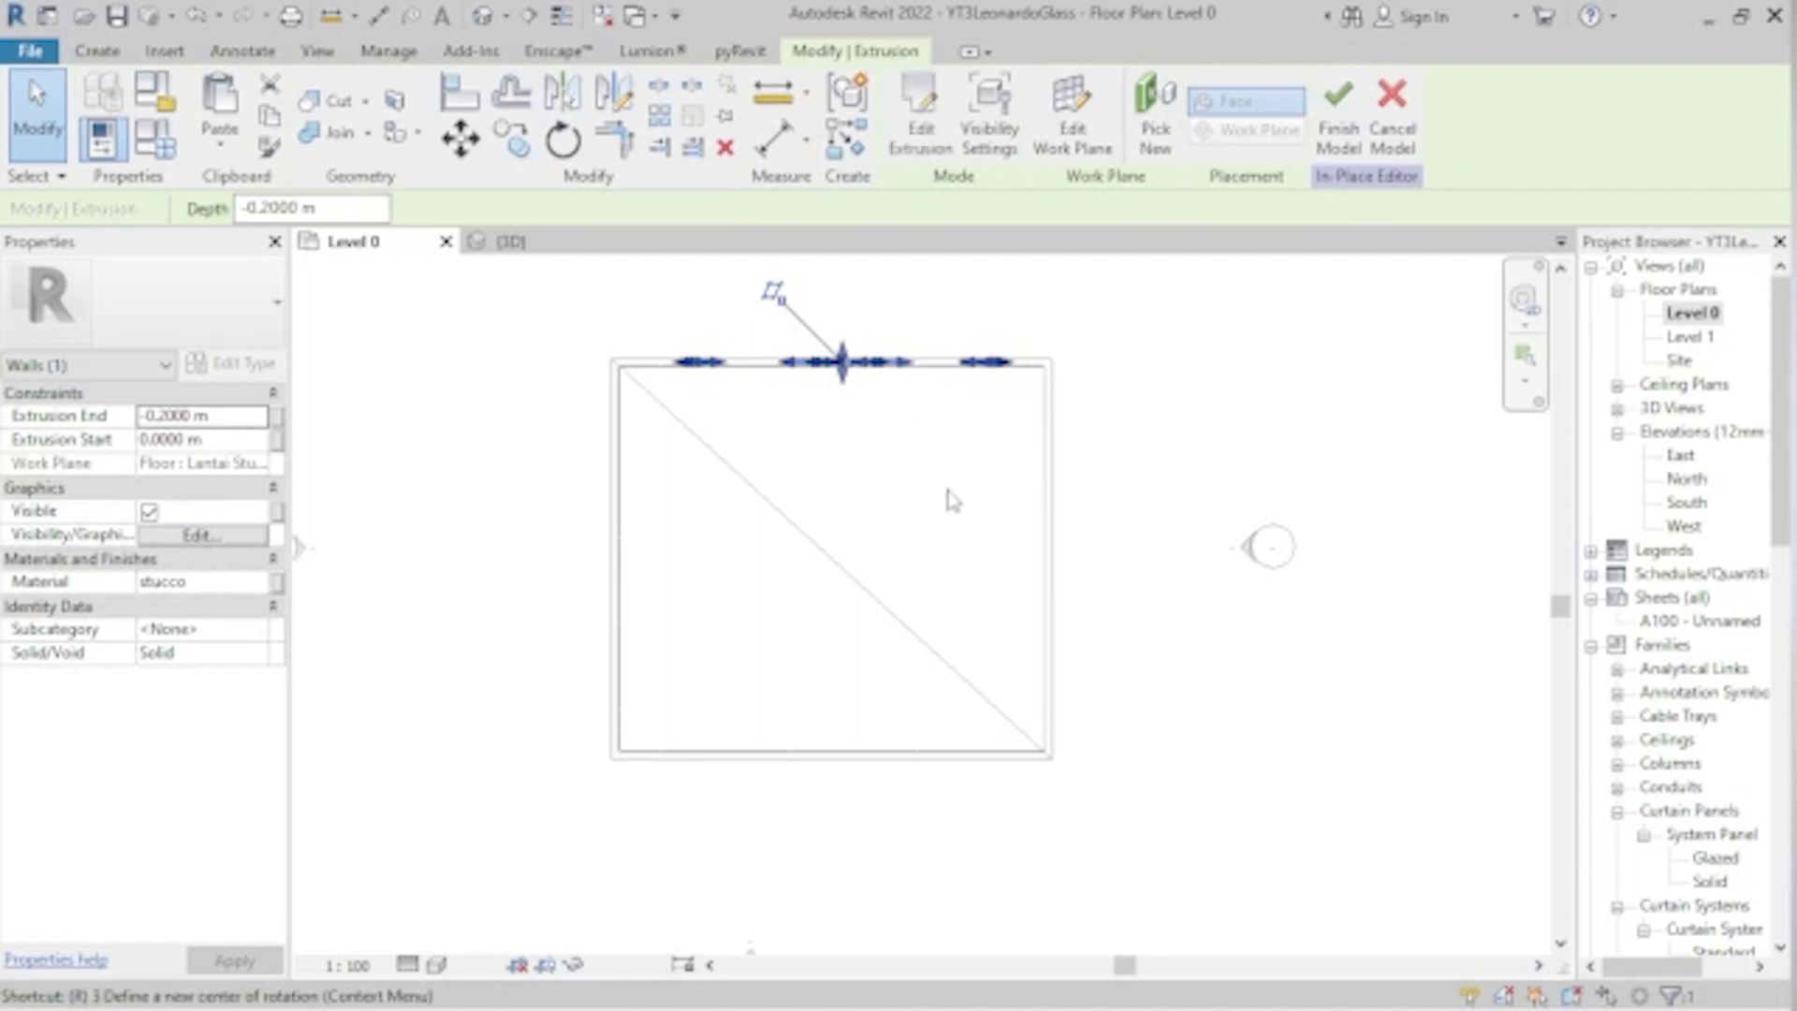
- Rotate a copy of the top extrusion 90° about the diagonal's midpoint onto the right side
key(o)
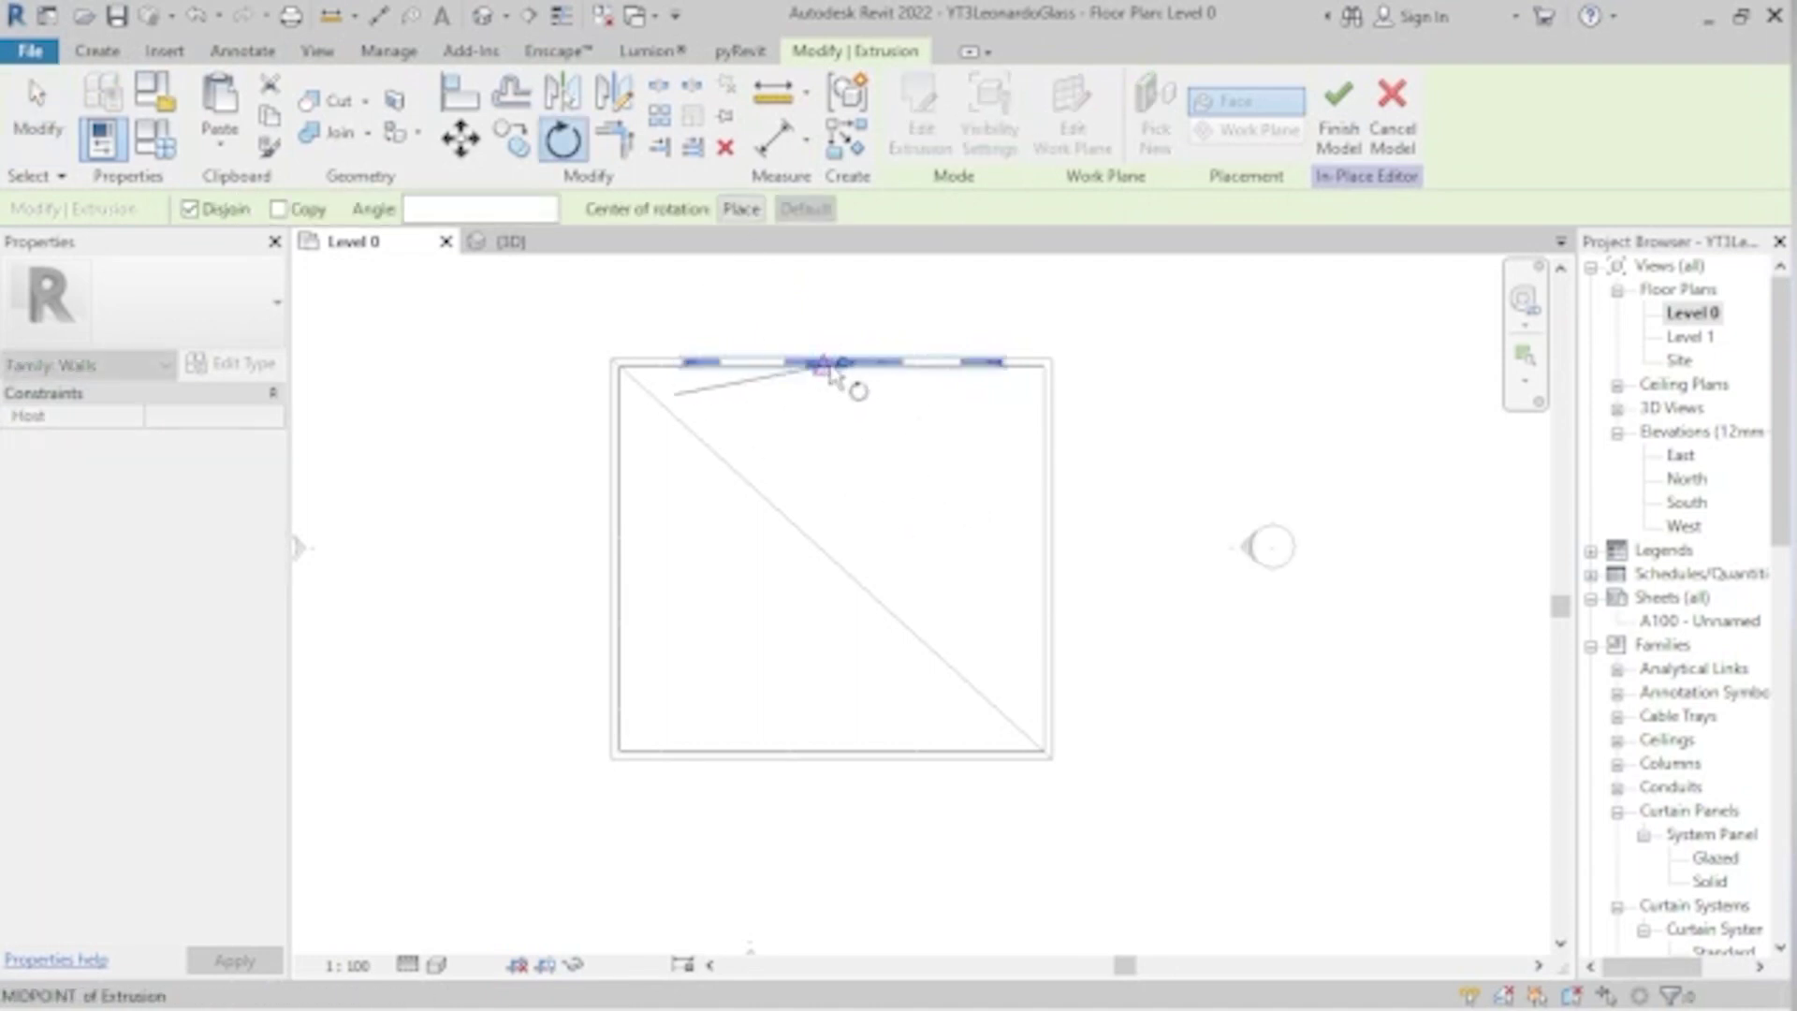
drag(844, 363, 813, 545)
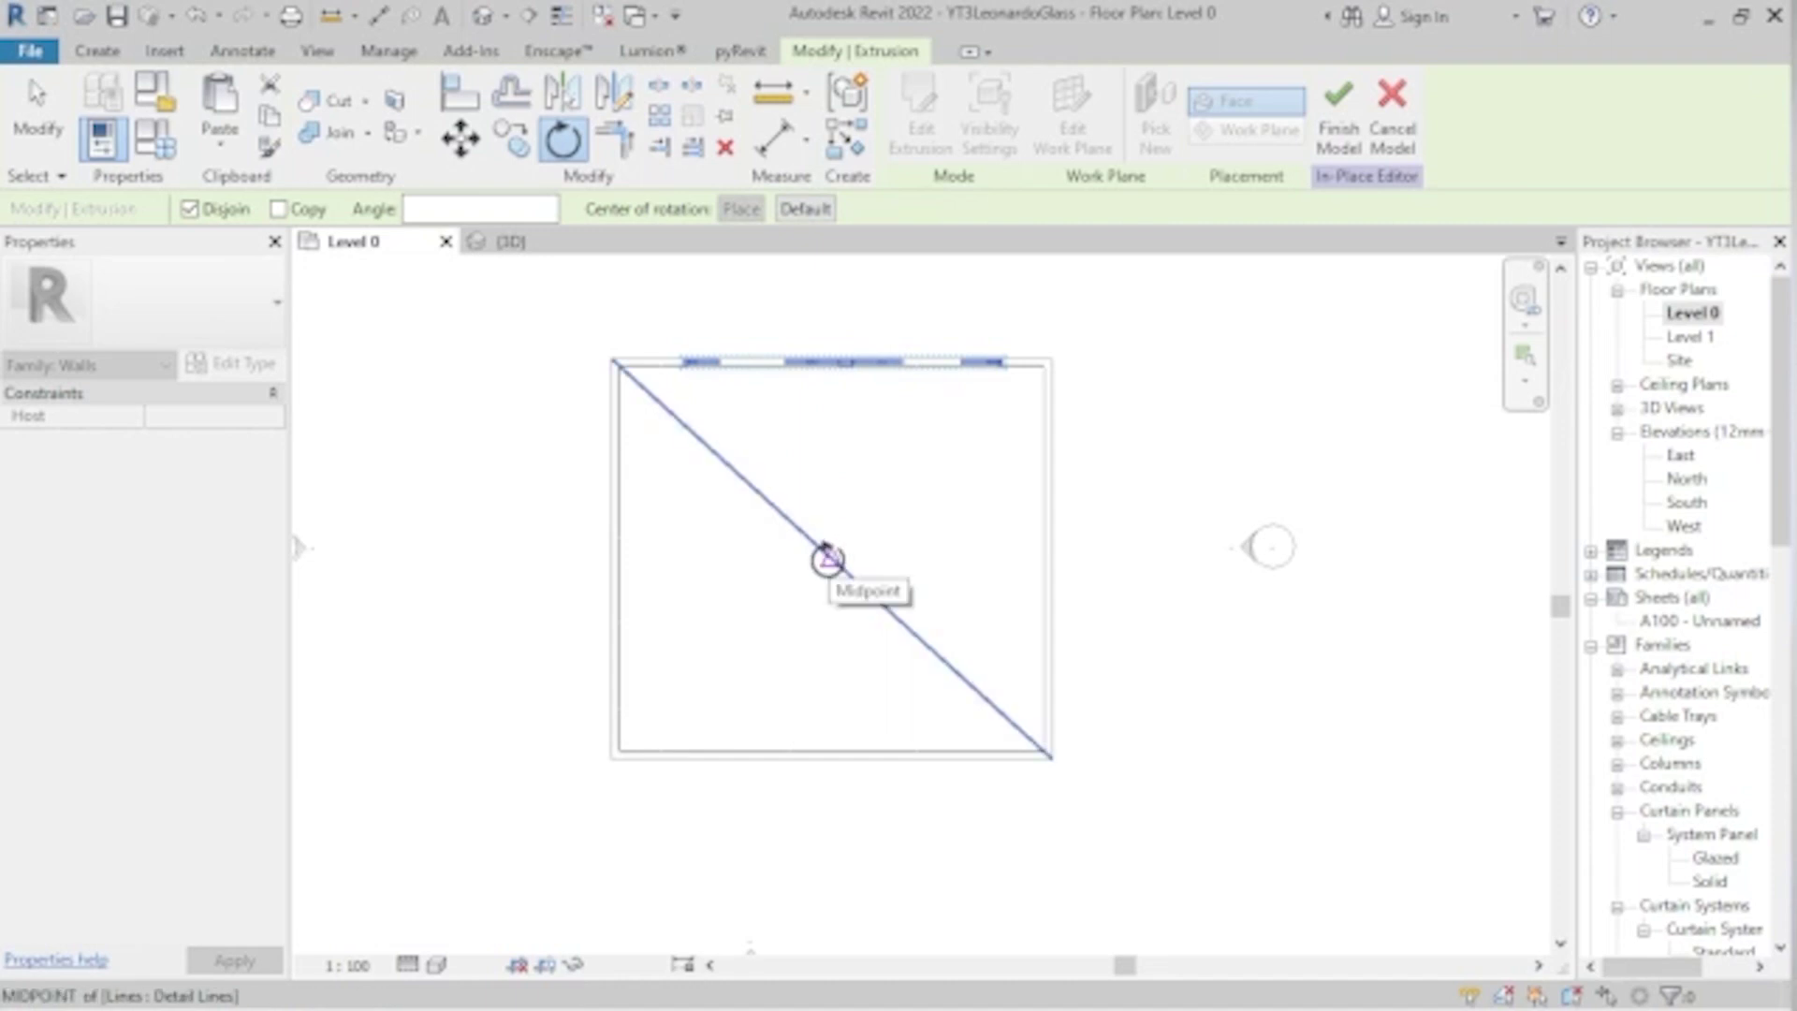
drag(828, 558, 831, 559)
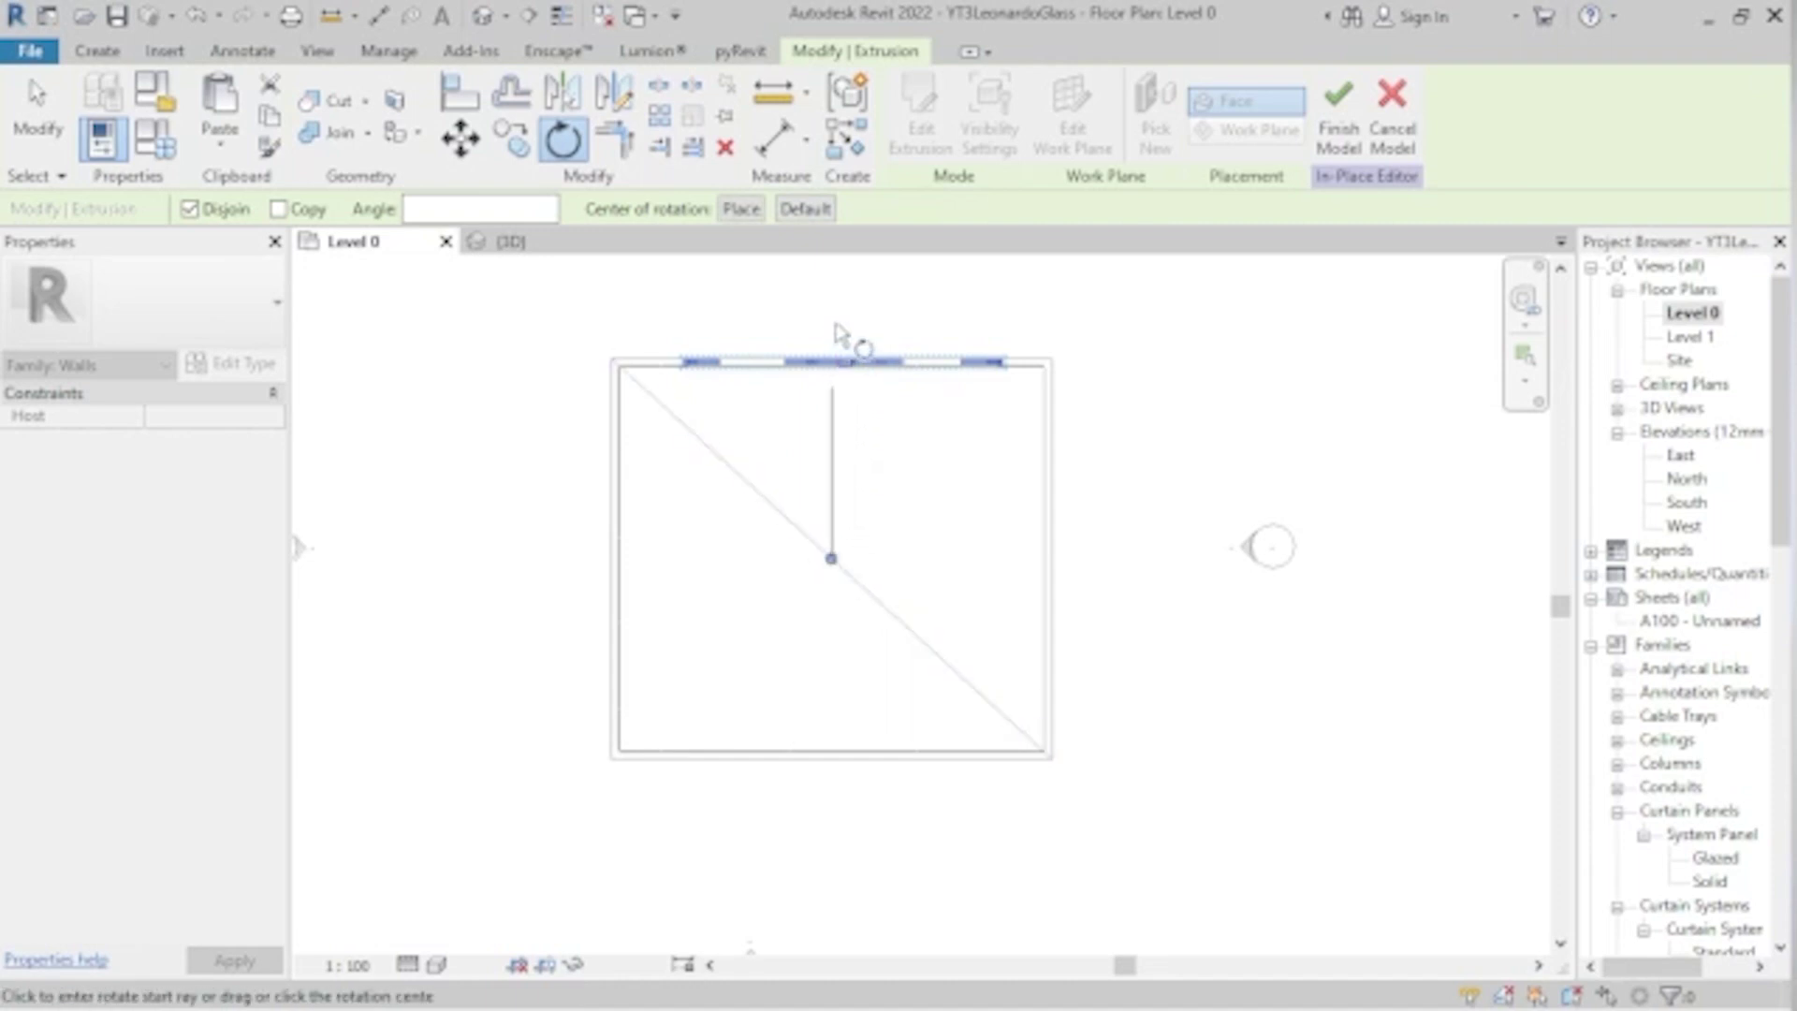
click(281, 212)
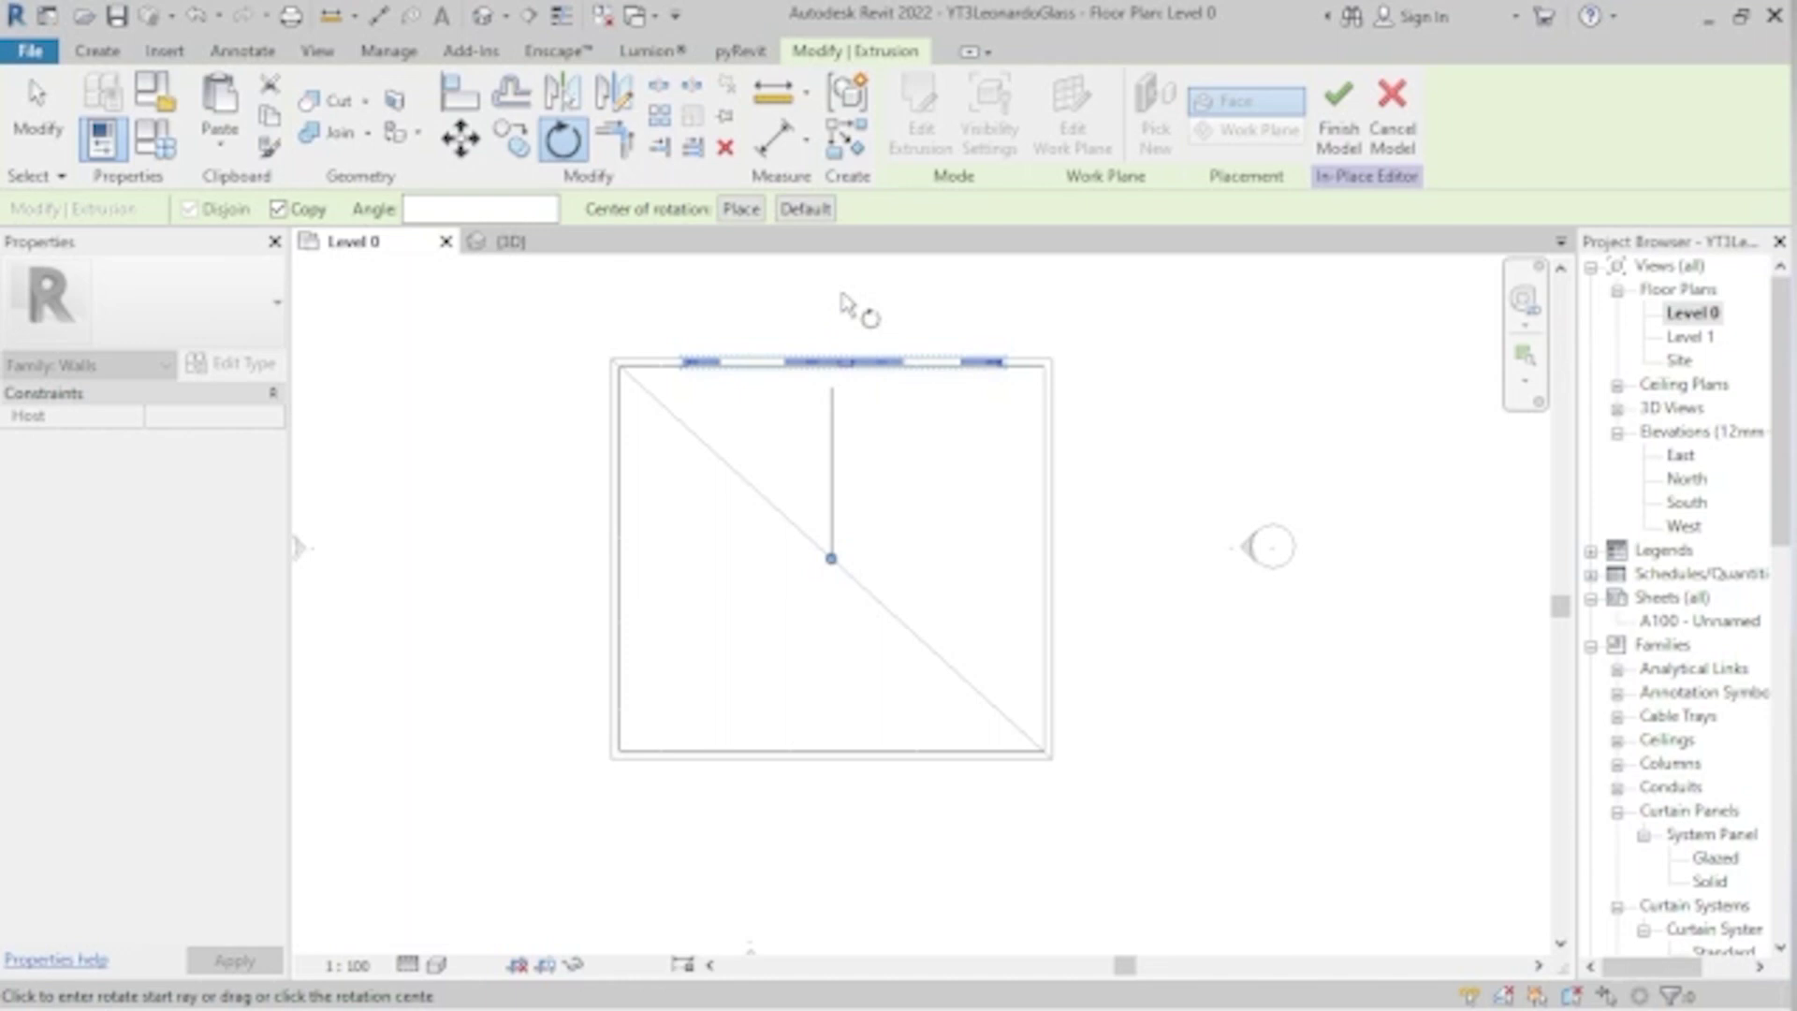
click(841, 296)
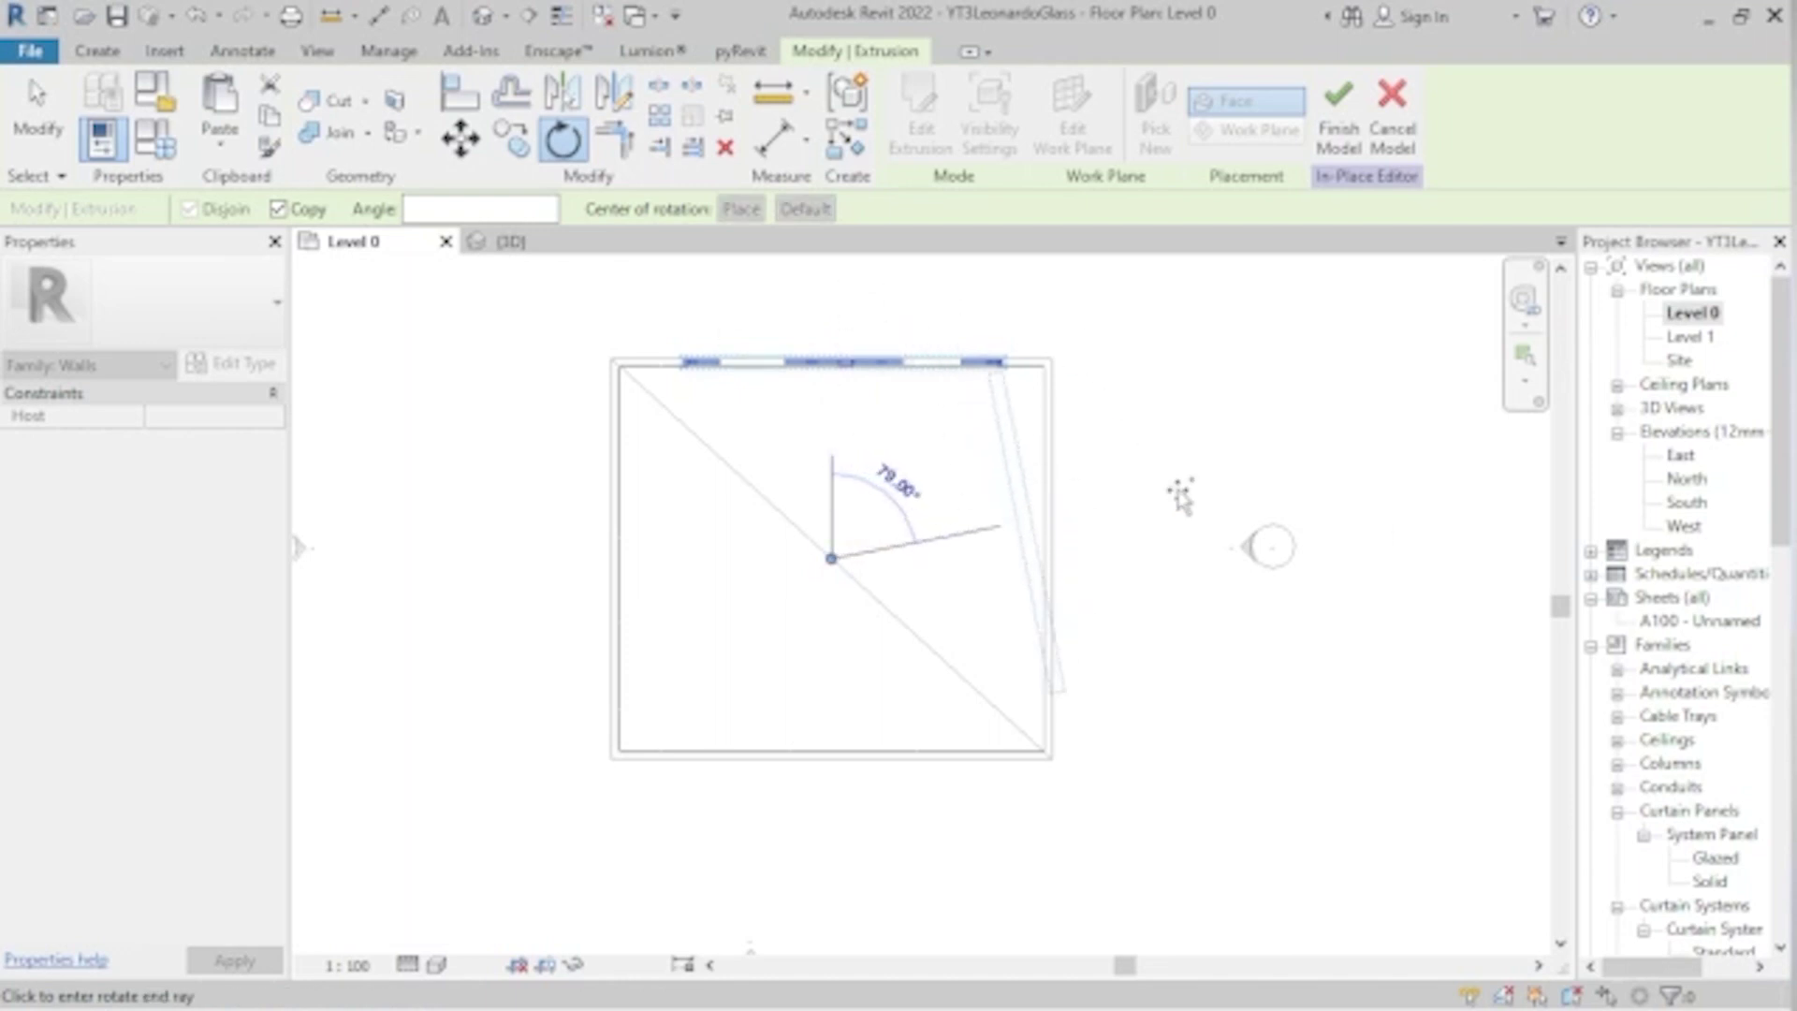
text(90)
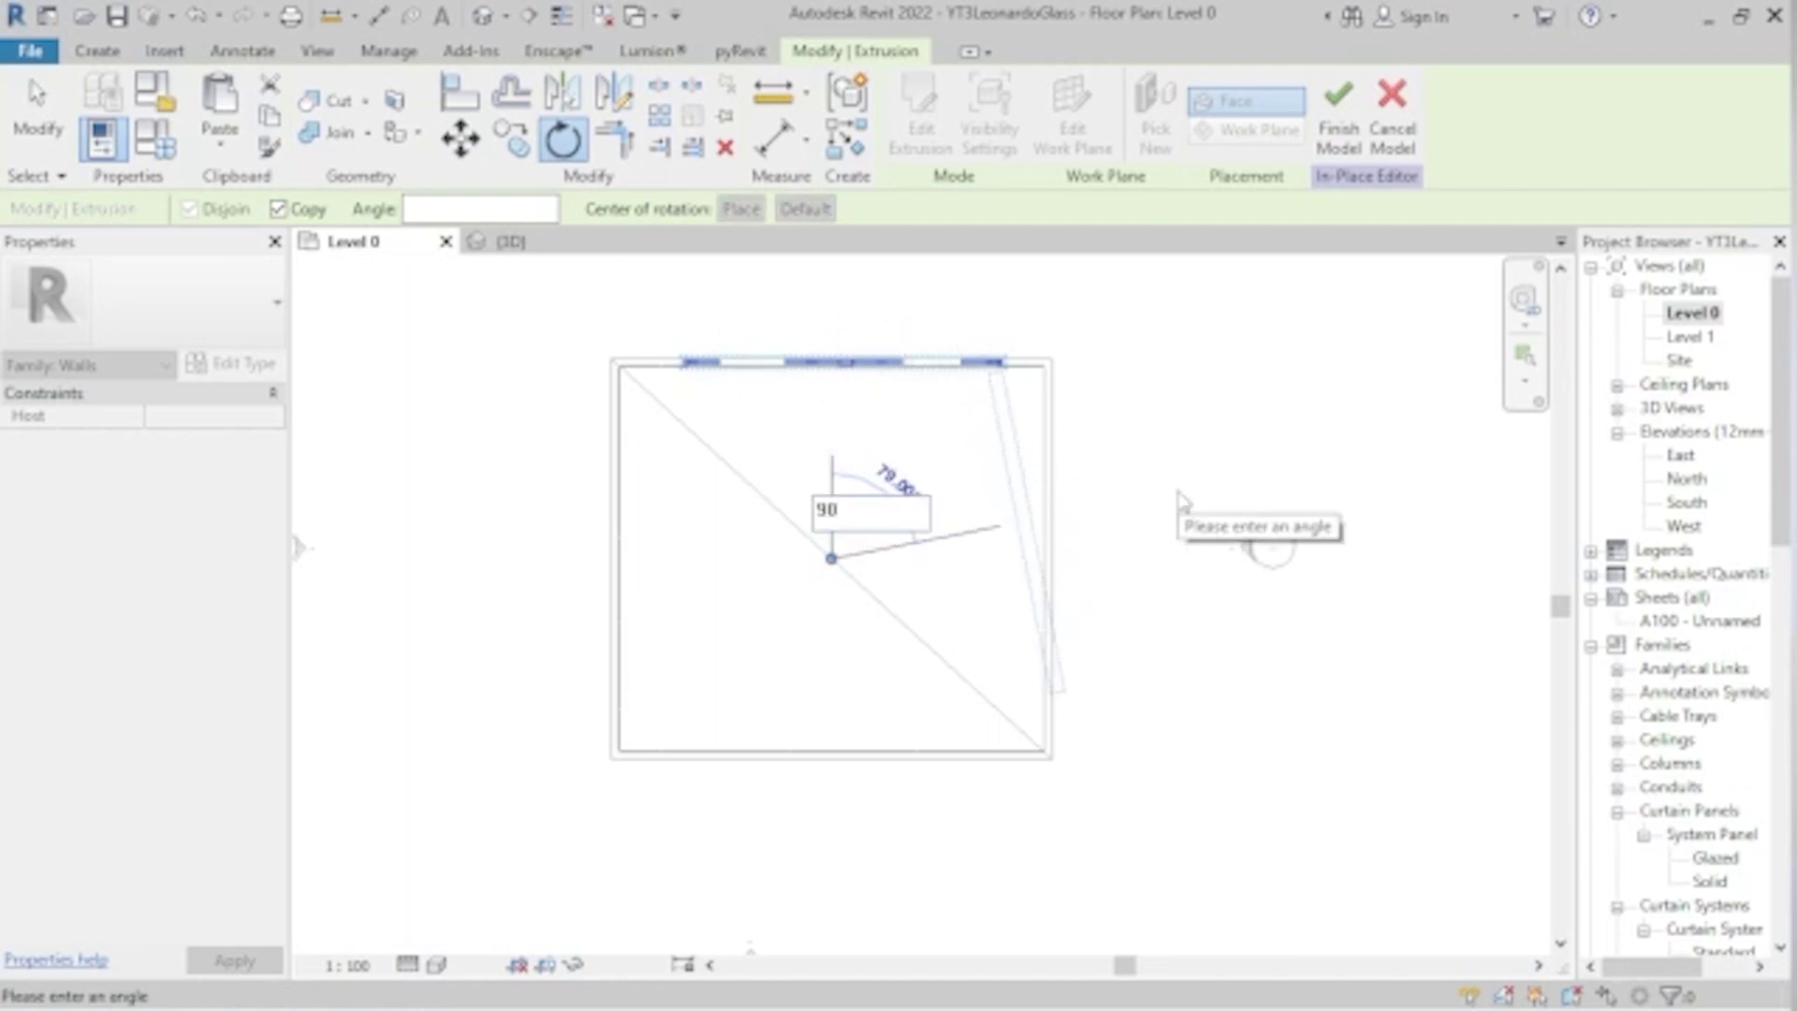
key(Return)
scroll(1081, 842, up, 2)
scroll(1093, 864, up, 2)
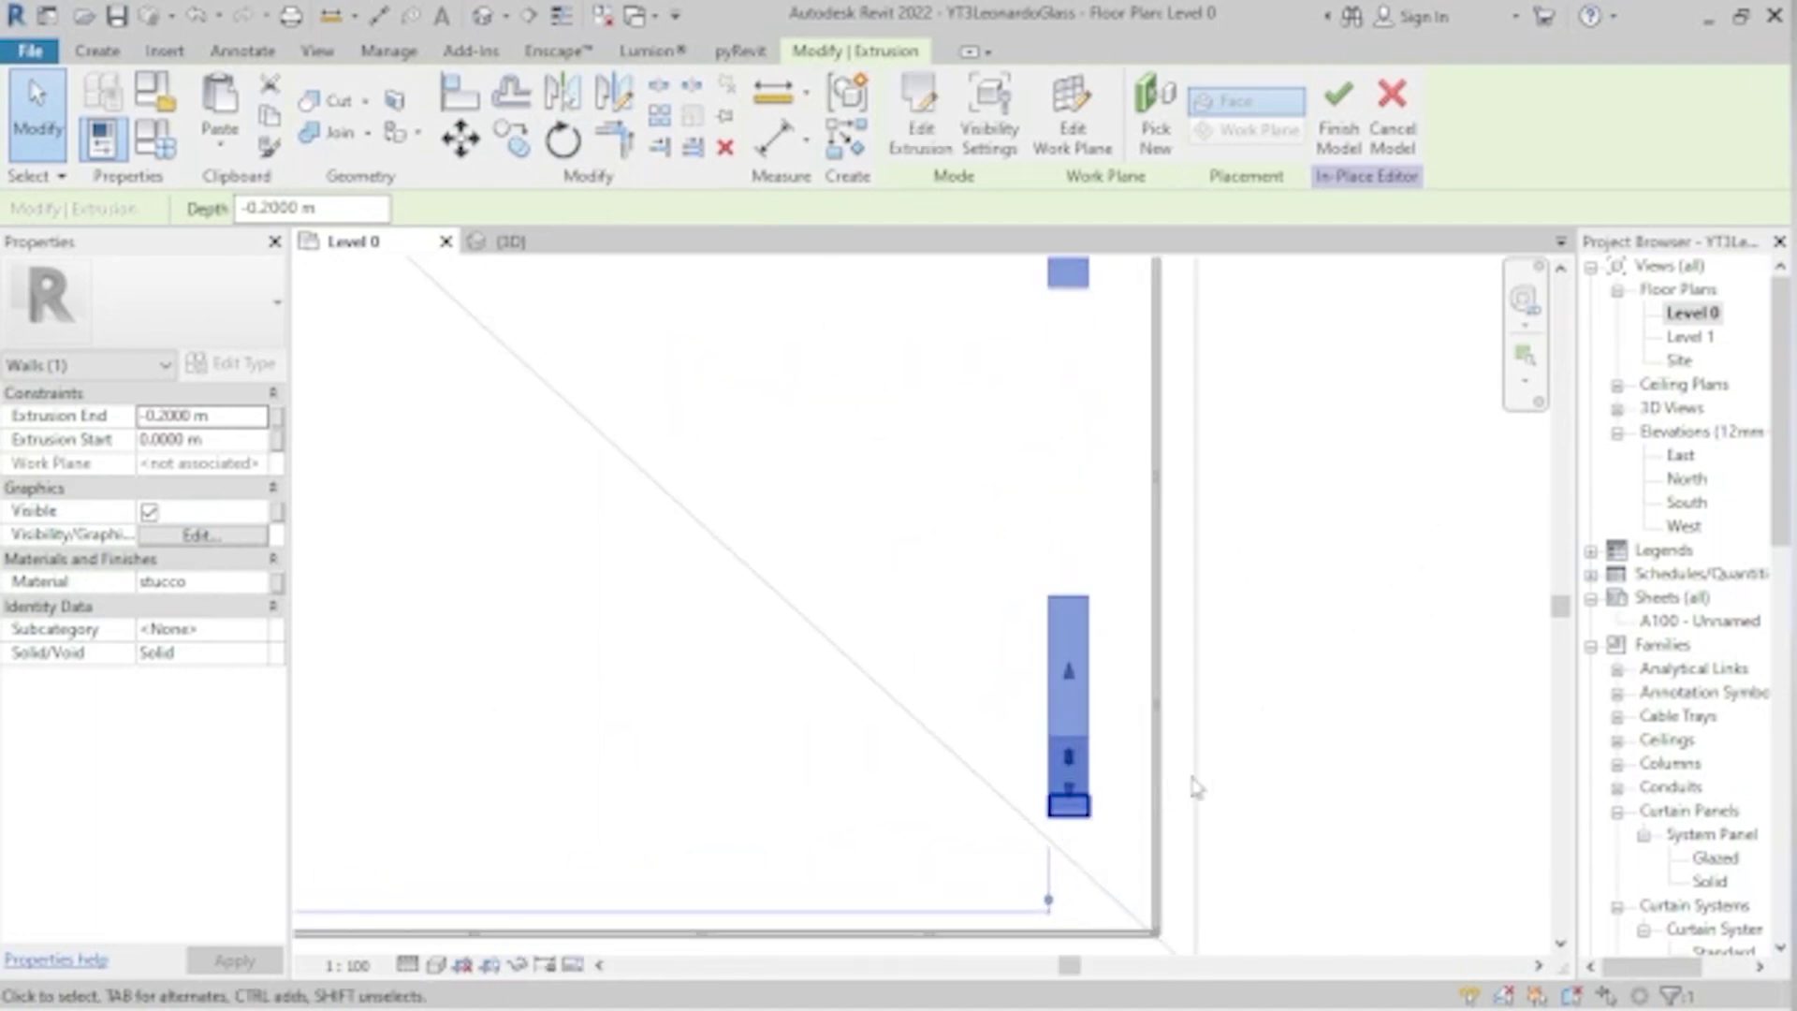
- Select the rotated extrusion and shift it right toward the right wall
key(Escape)
click(1052, 685)
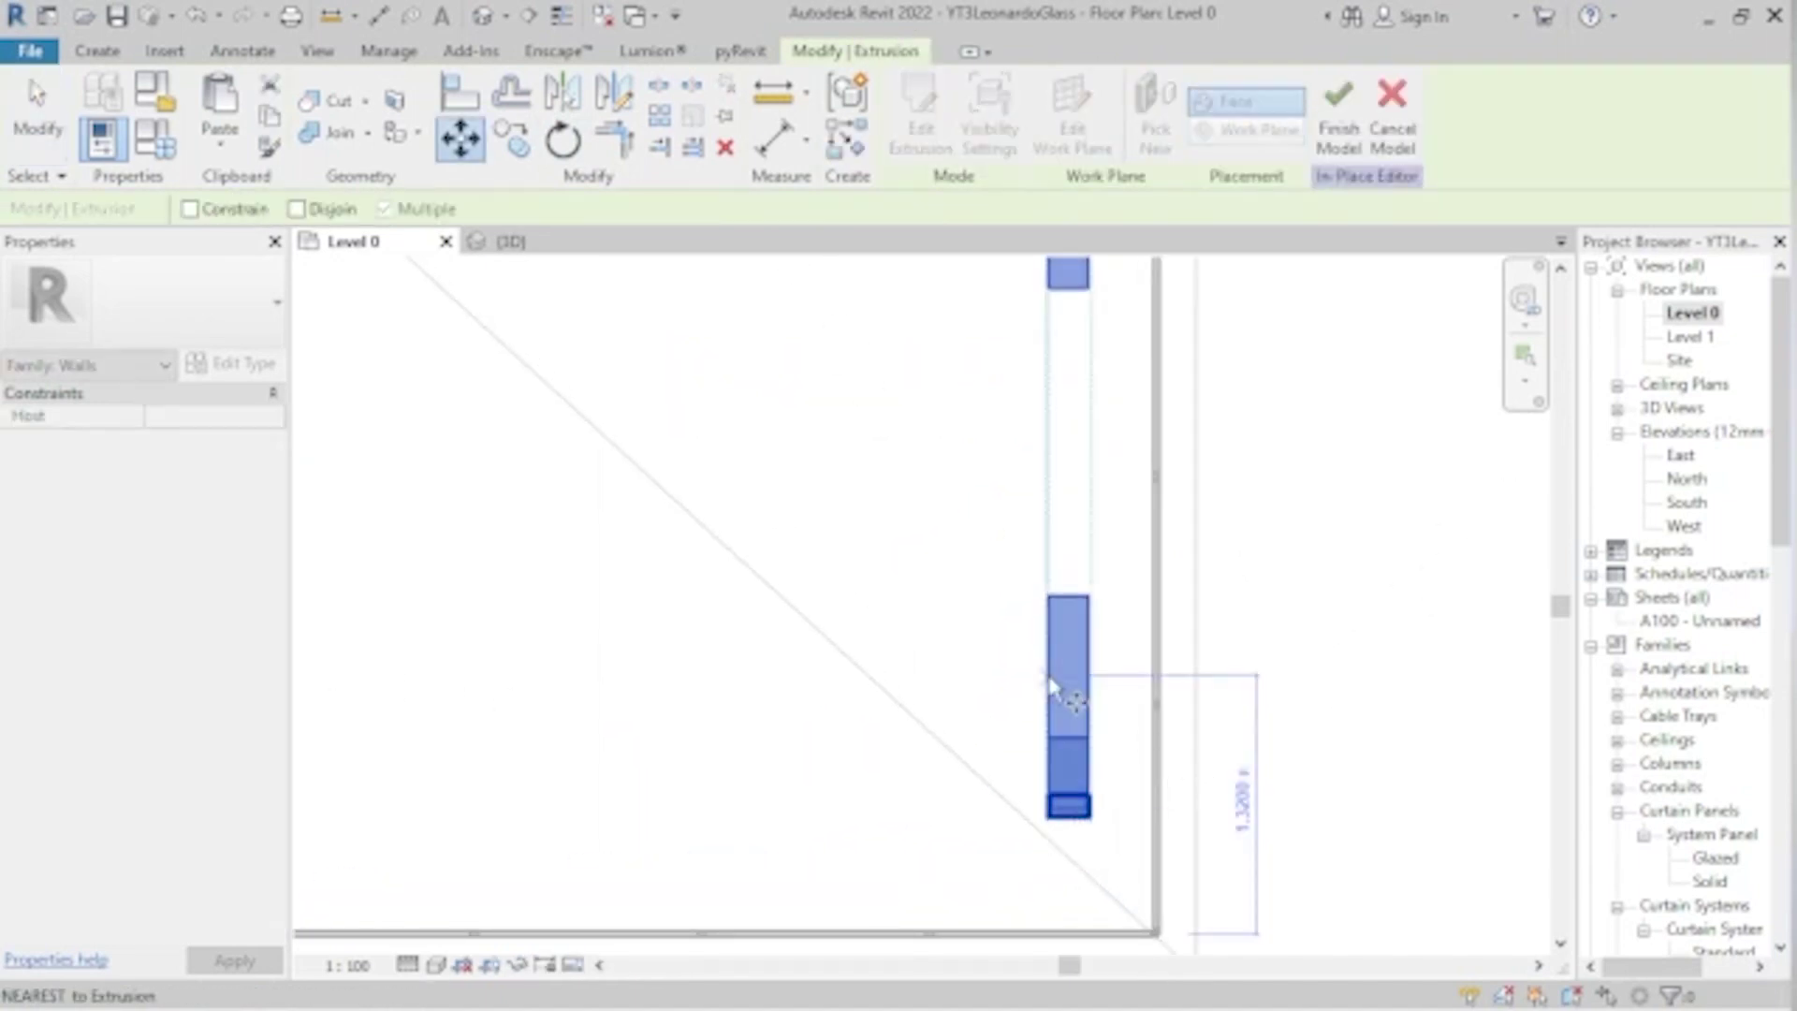
drag(1052, 688, 1162, 683)
scroll(1188, 670, up, 2)
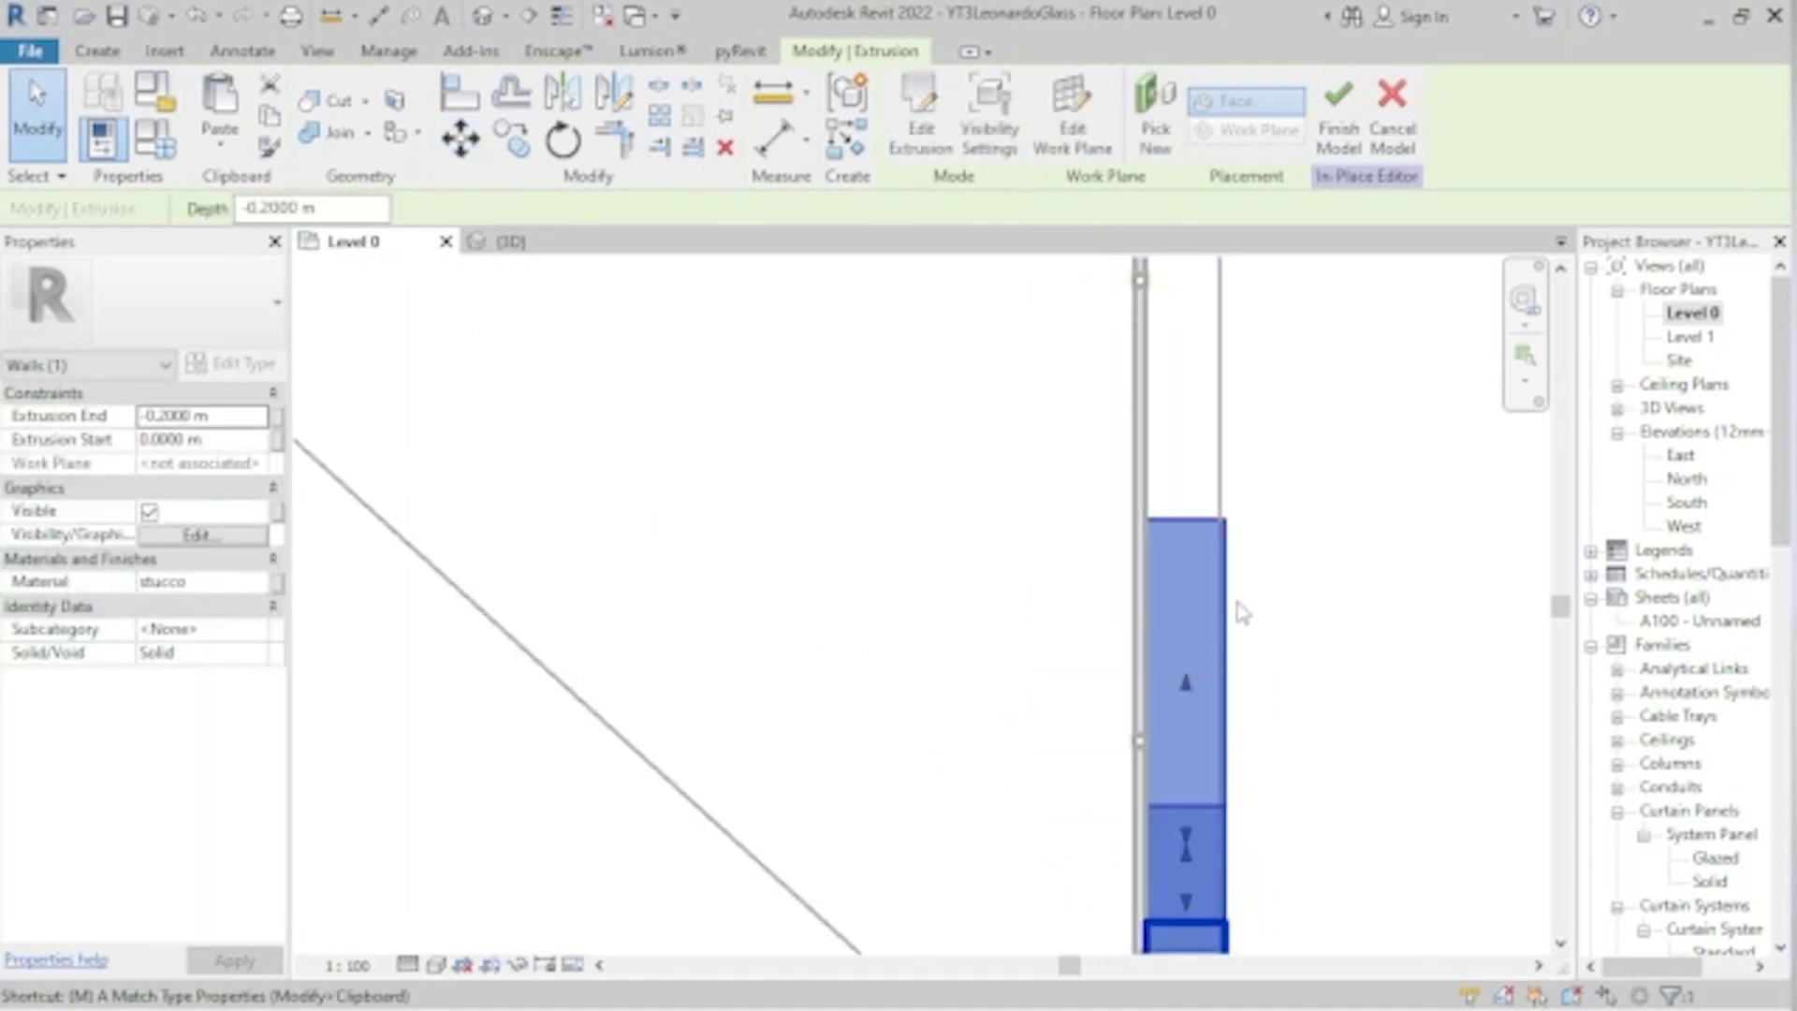
key(v)
click(1226, 603)
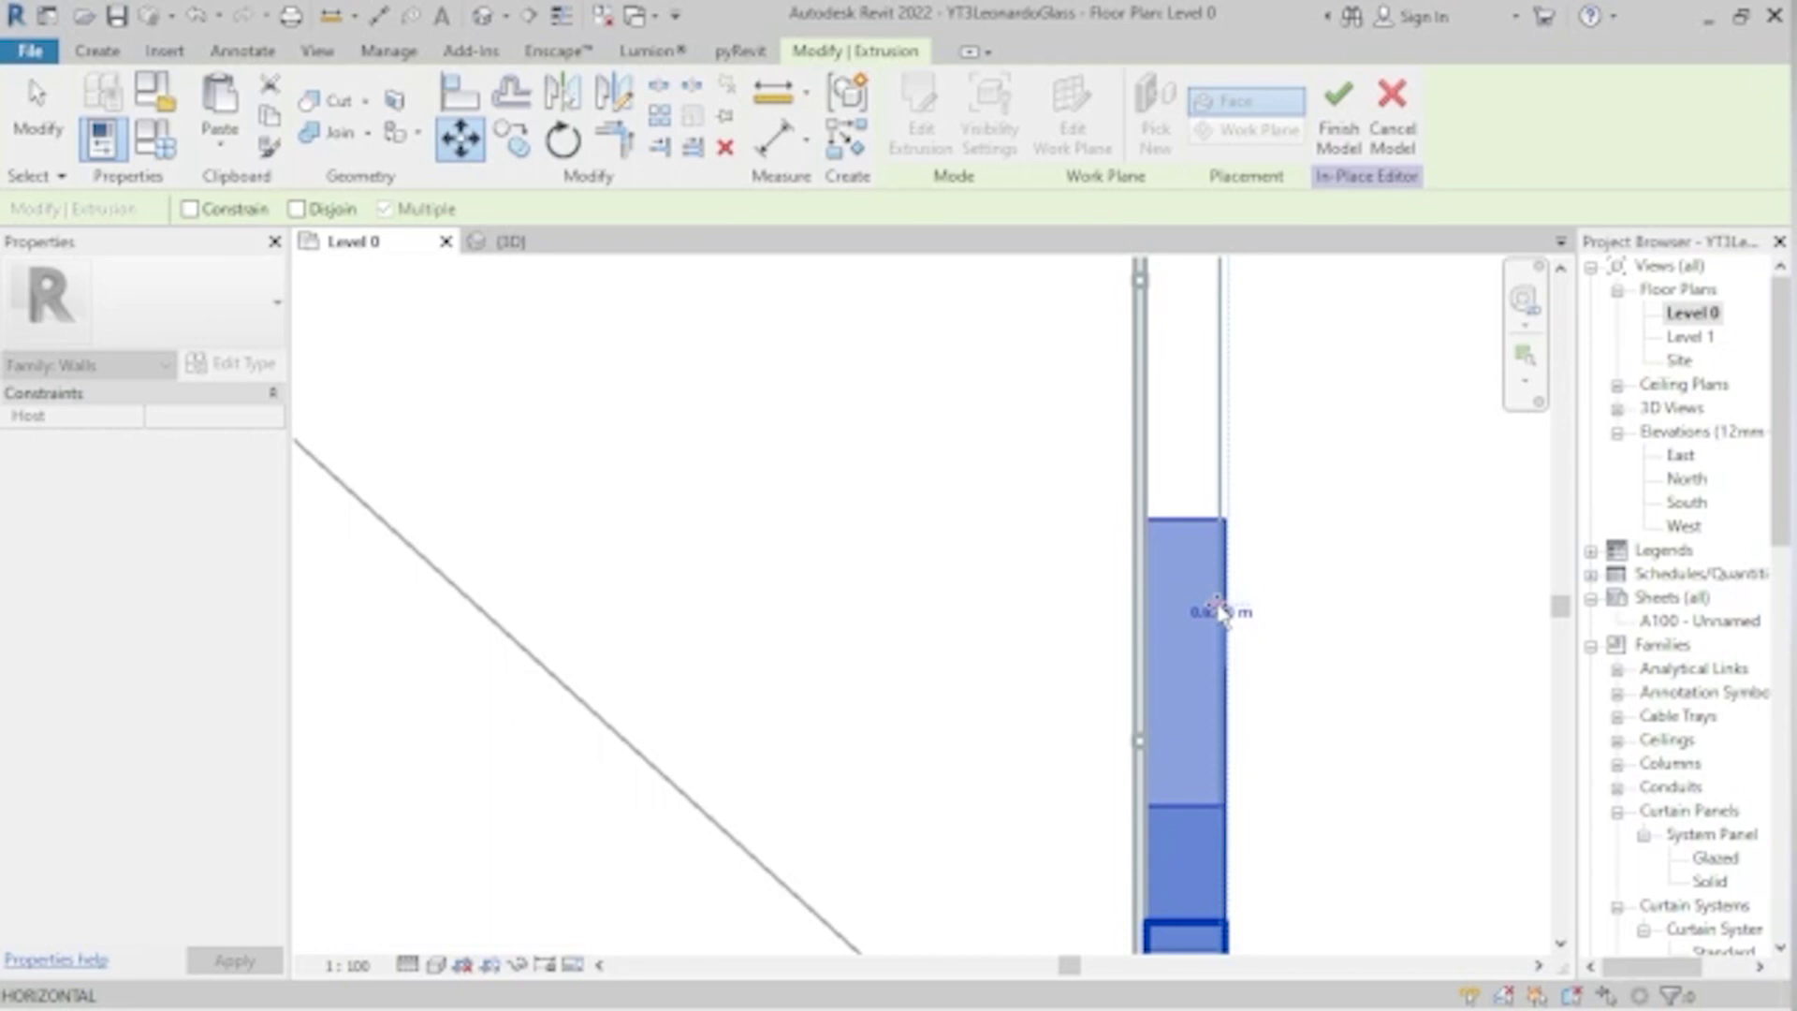
click(1179, 604)
scroll(1080, 596, down, 2)
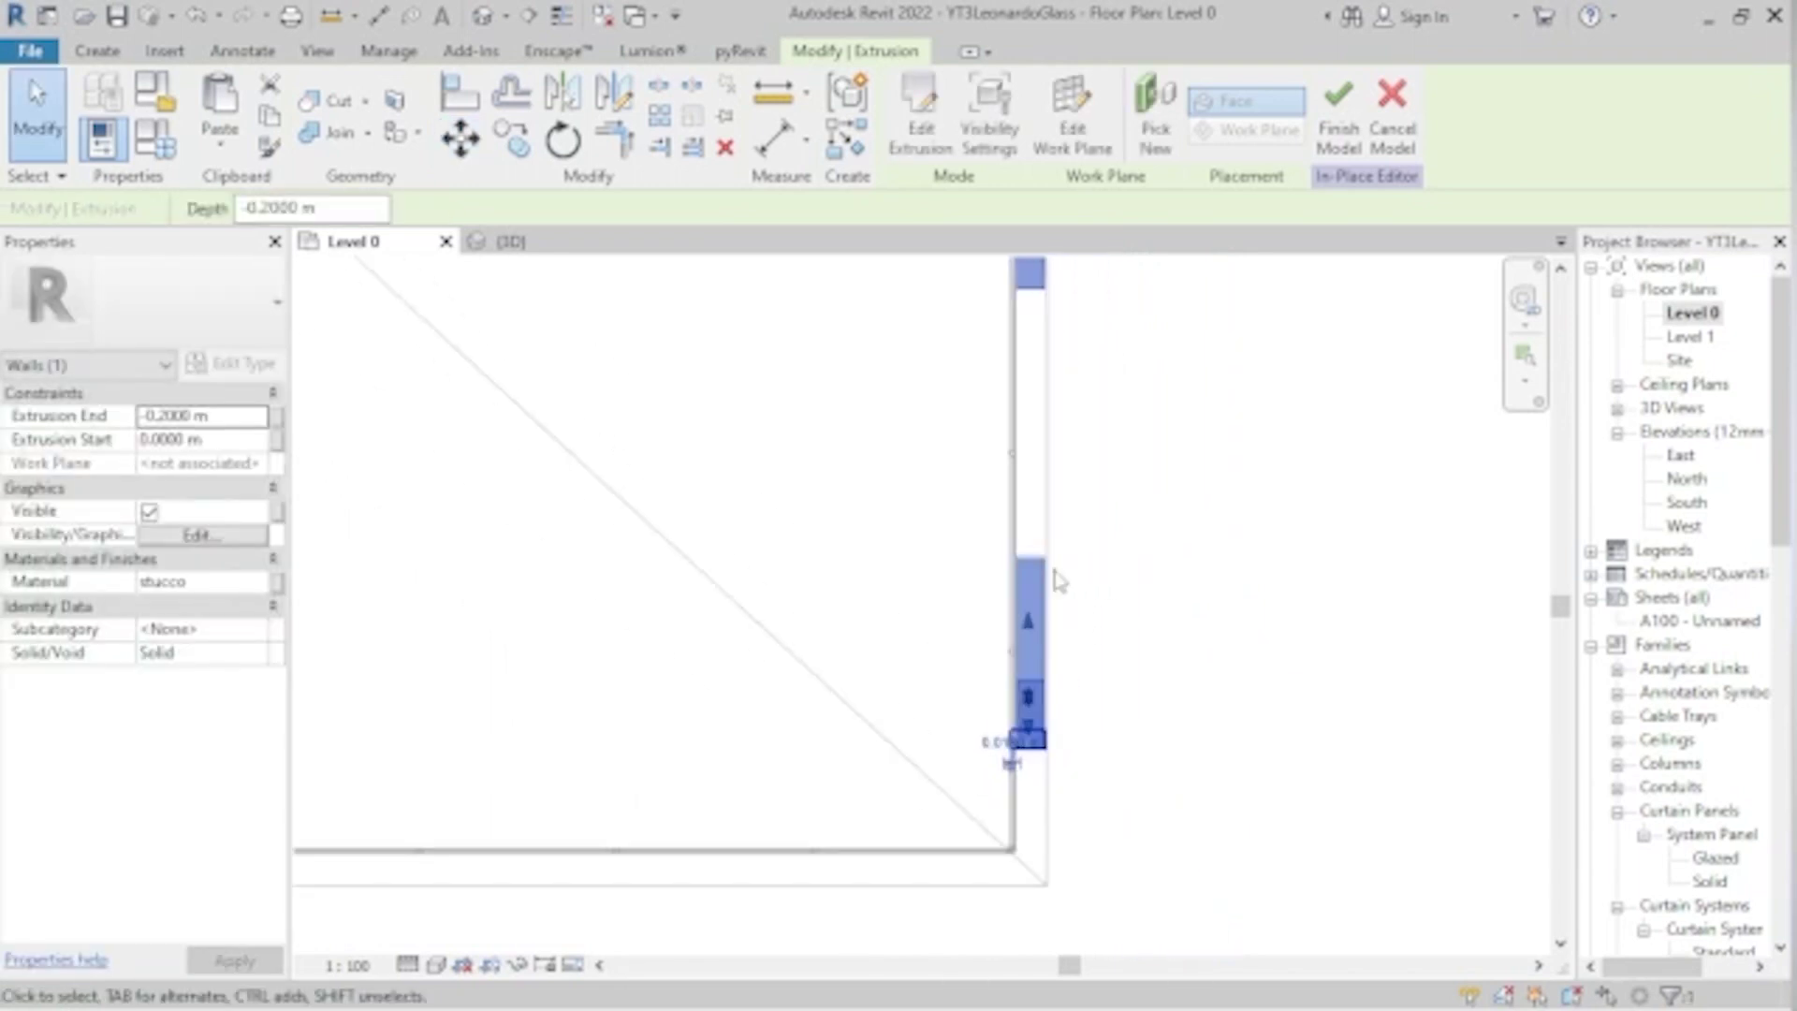
scroll(1076, 595, up, 1)
scroll(1048, 562, up, 2)
- Move the extrusion again so it sits flush against the right wall
key(m)
key(v)
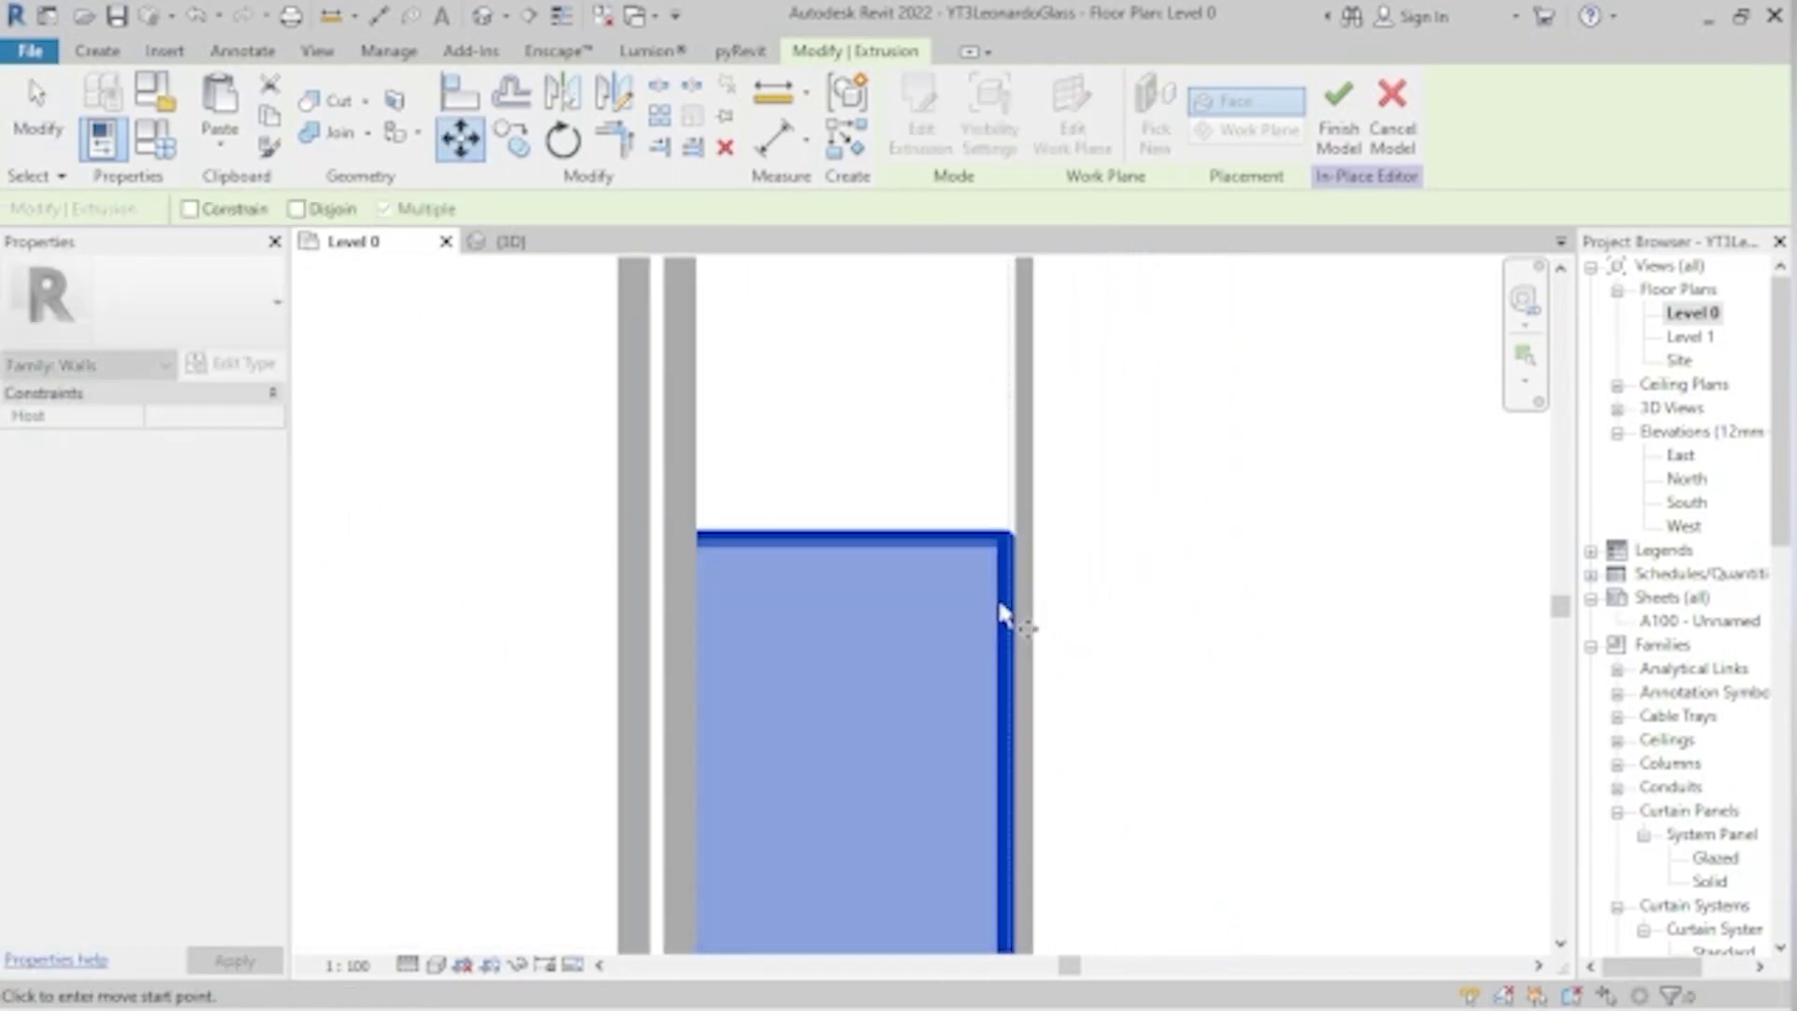
click(1006, 613)
click(1023, 599)
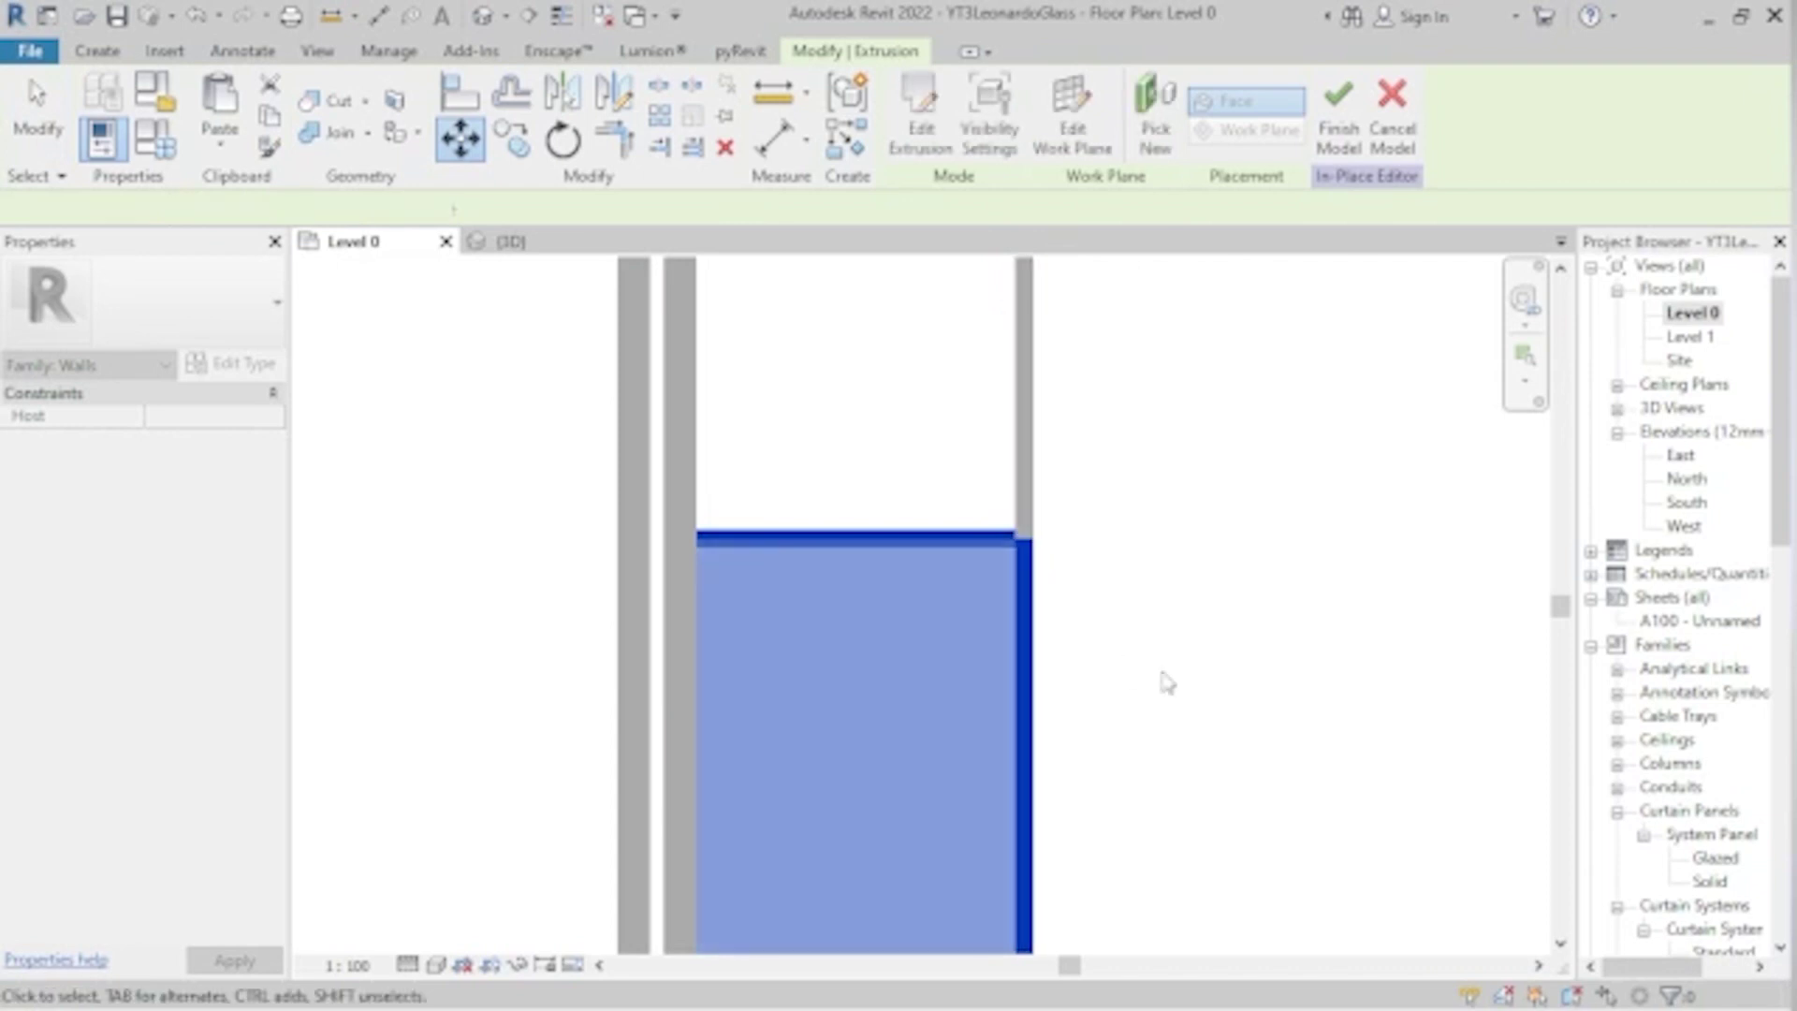
click(1160, 678)
scroll(1173, 684, down, 1)
scroll(1170, 676, down, 2)
scroll(1077, 595, down, 2)
middle_drag(1077, 594, 987, 542)
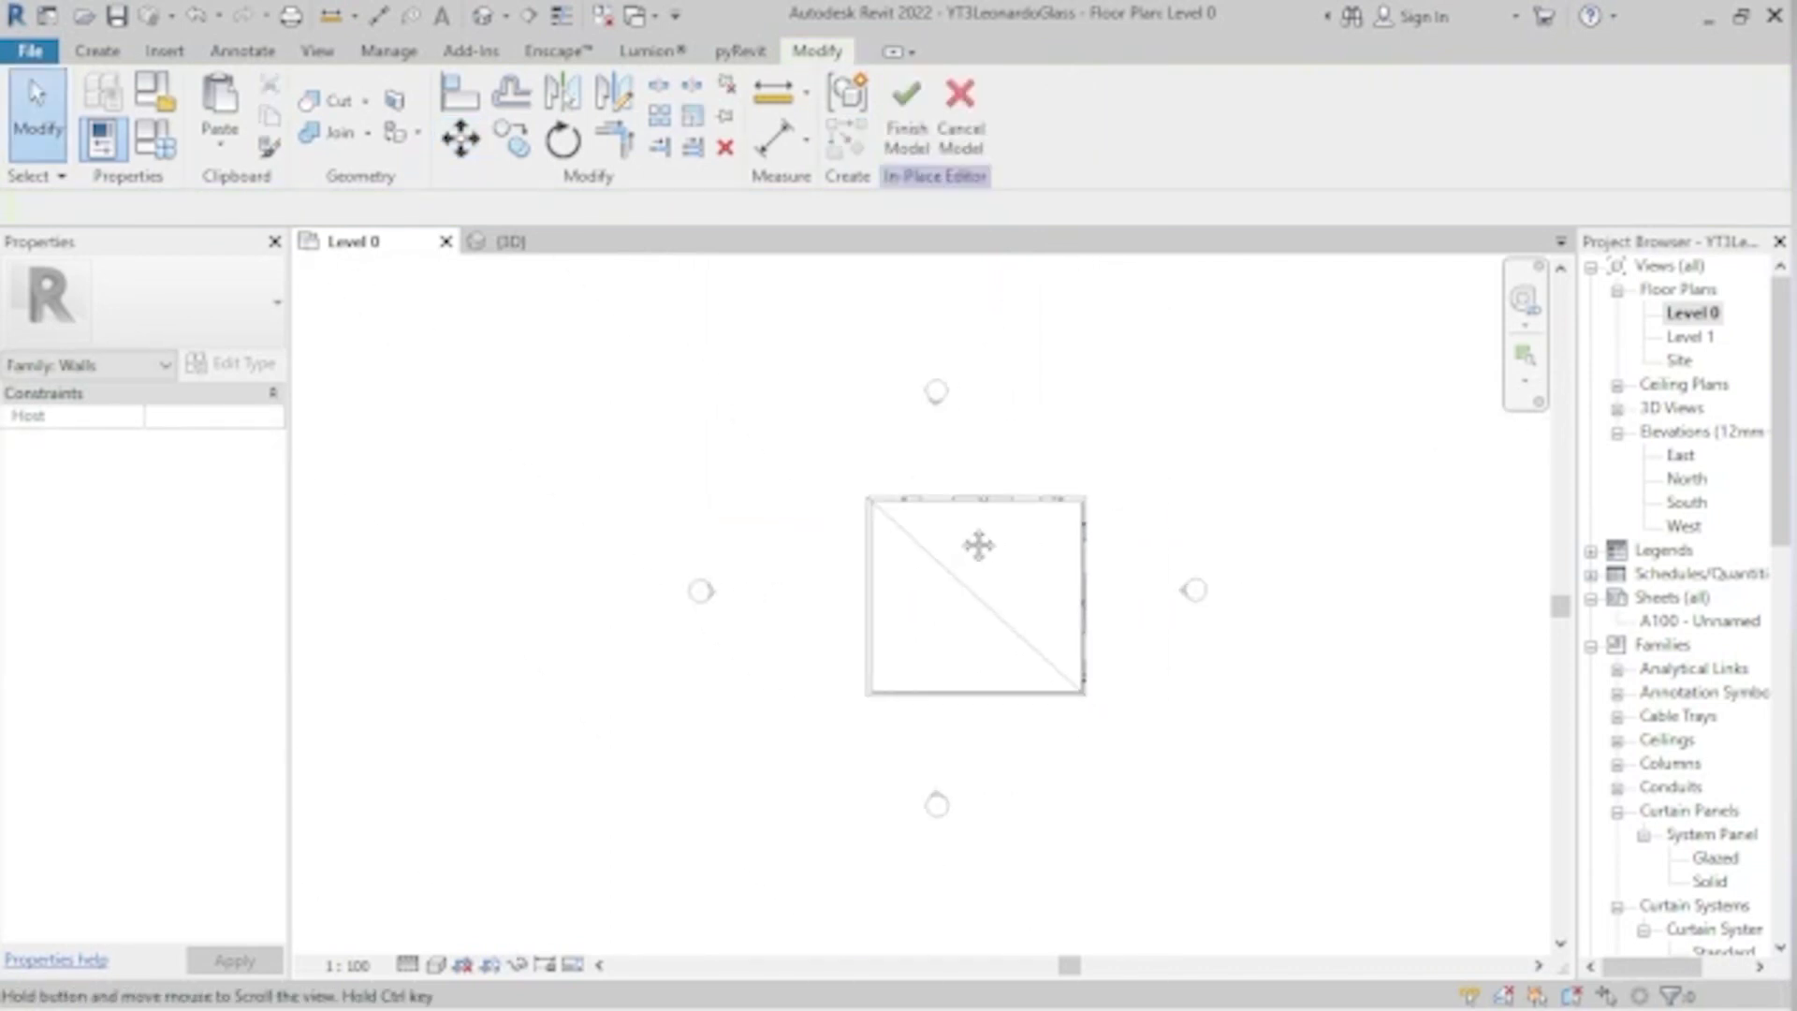
scroll(992, 527, up, 2)
- Mirror the top extrusions about a horizontal midline to the bottom wall
middle_drag(1235, 775, 1222, 655)
click(1138, 589)
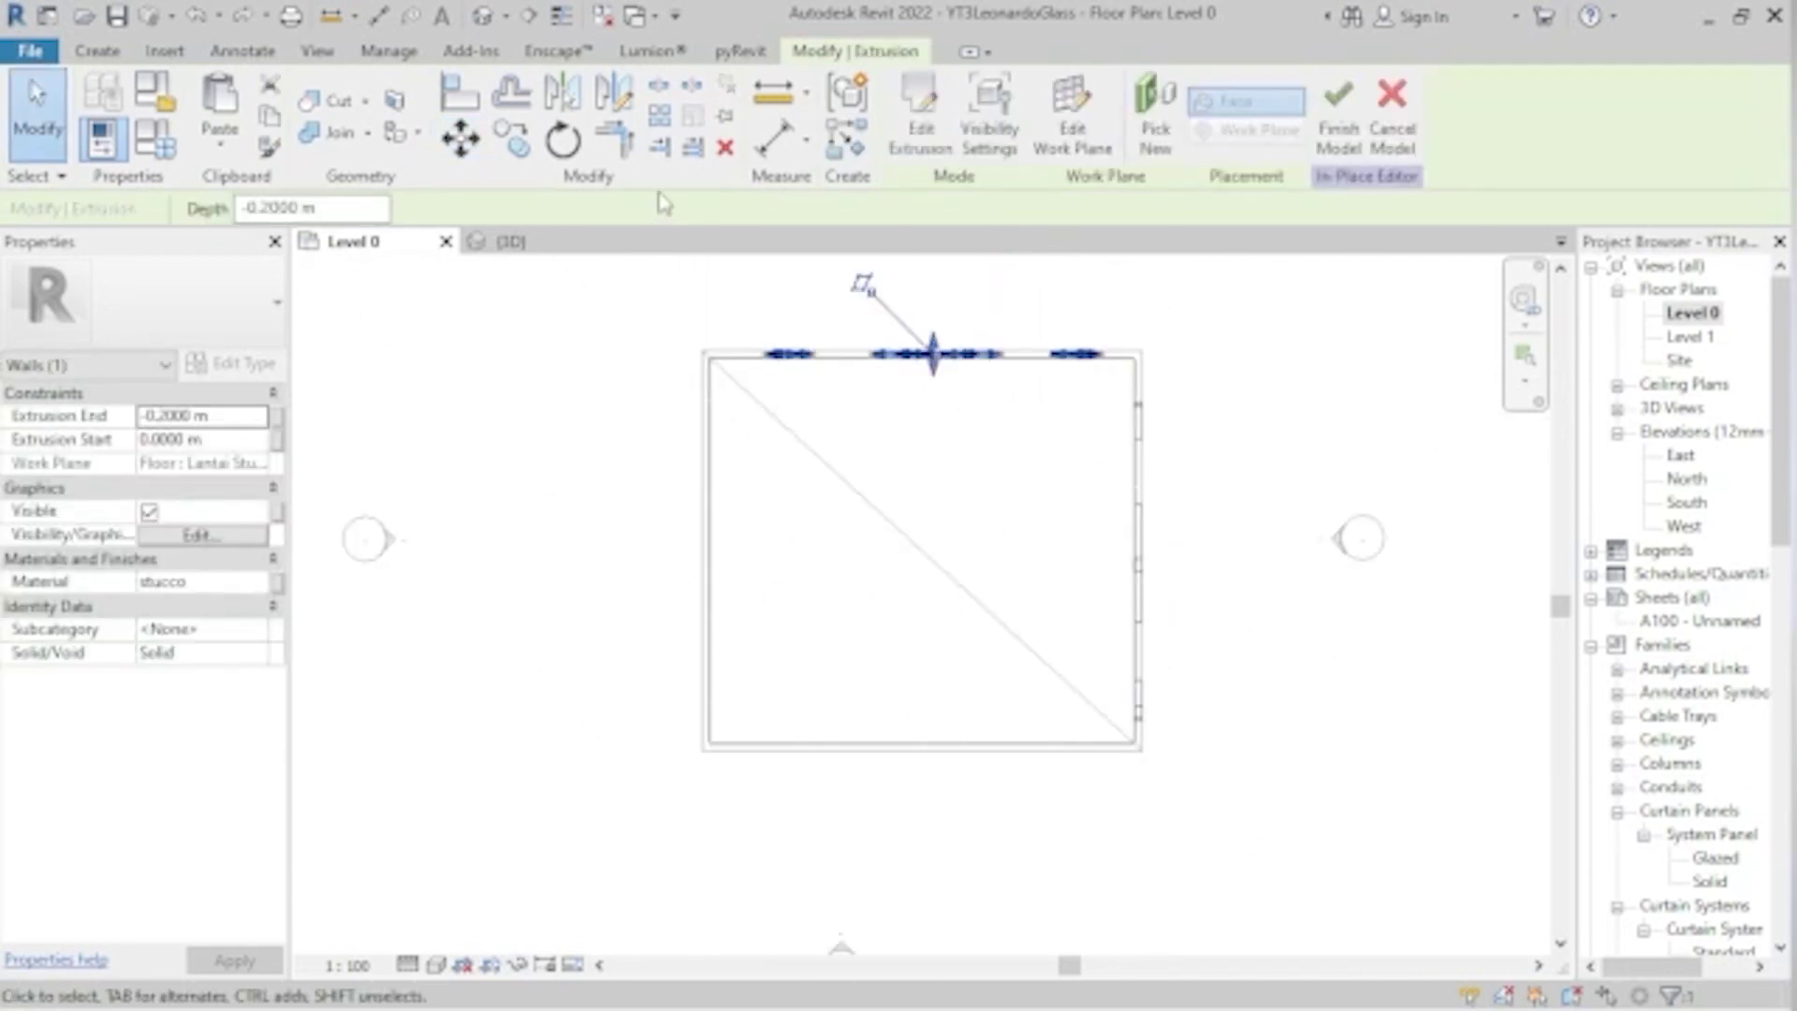
click(613, 93)
click(703, 358)
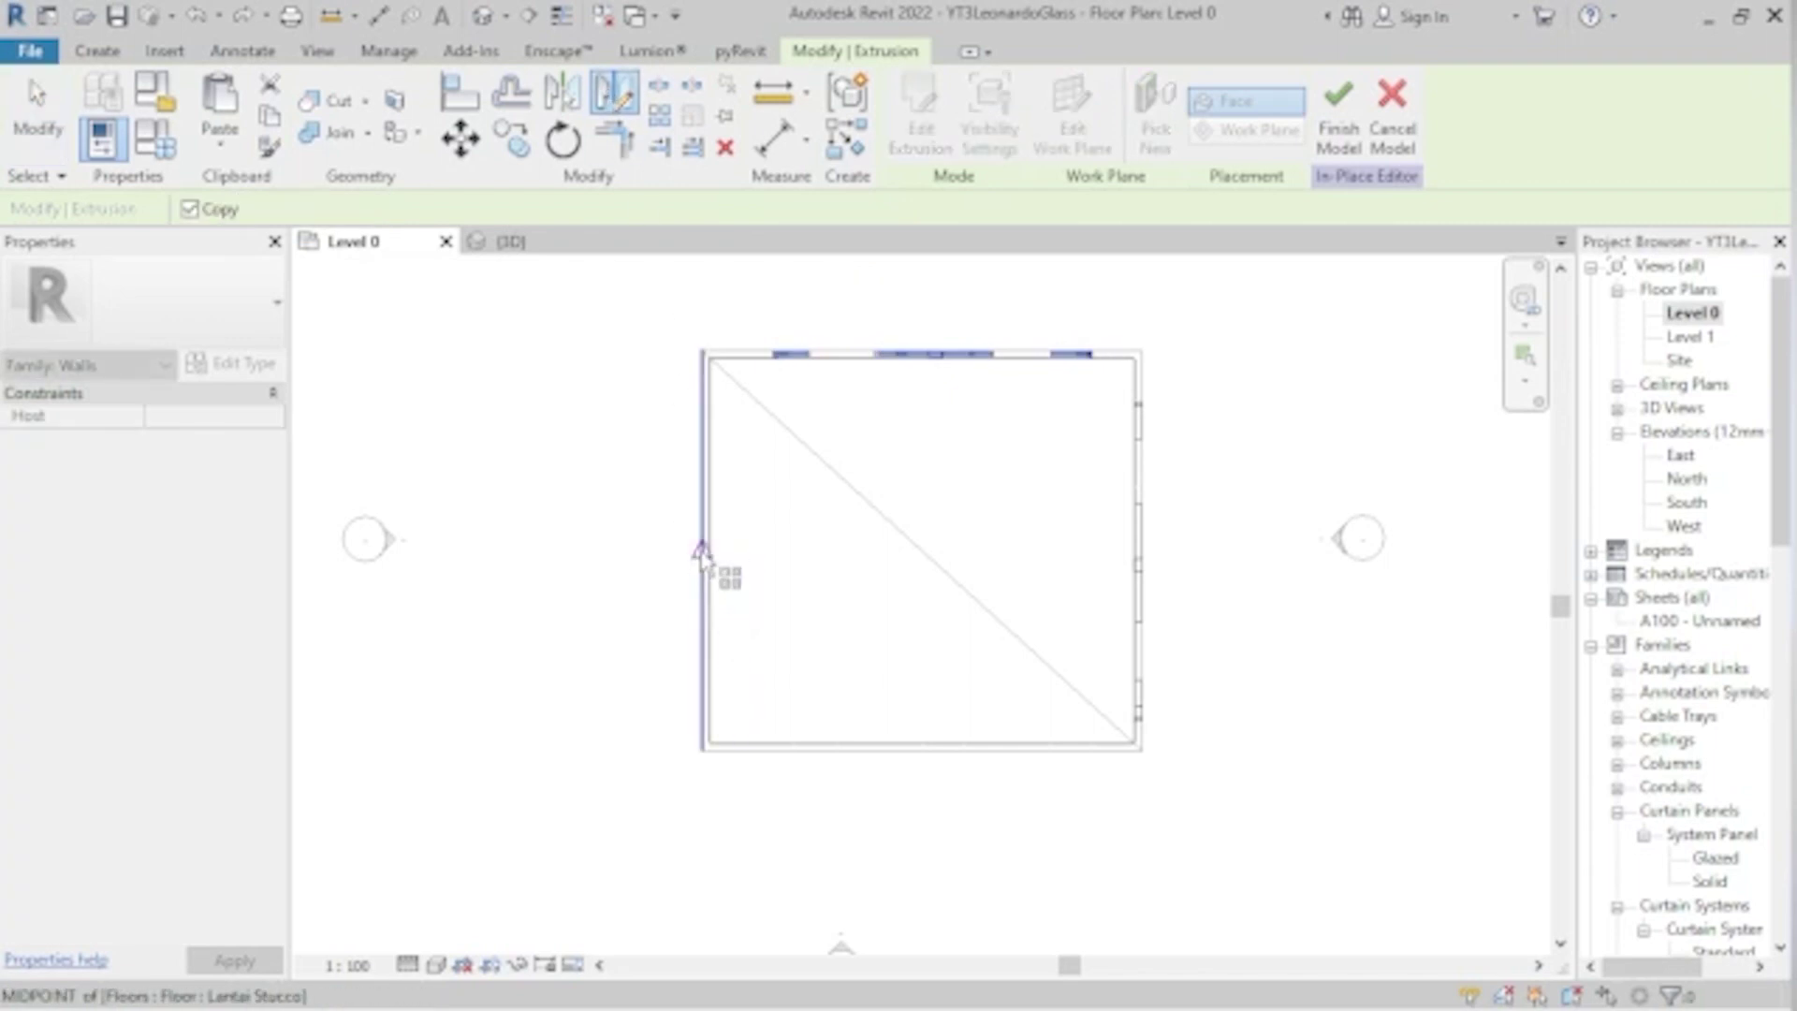
click(702, 551)
click(702, 551)
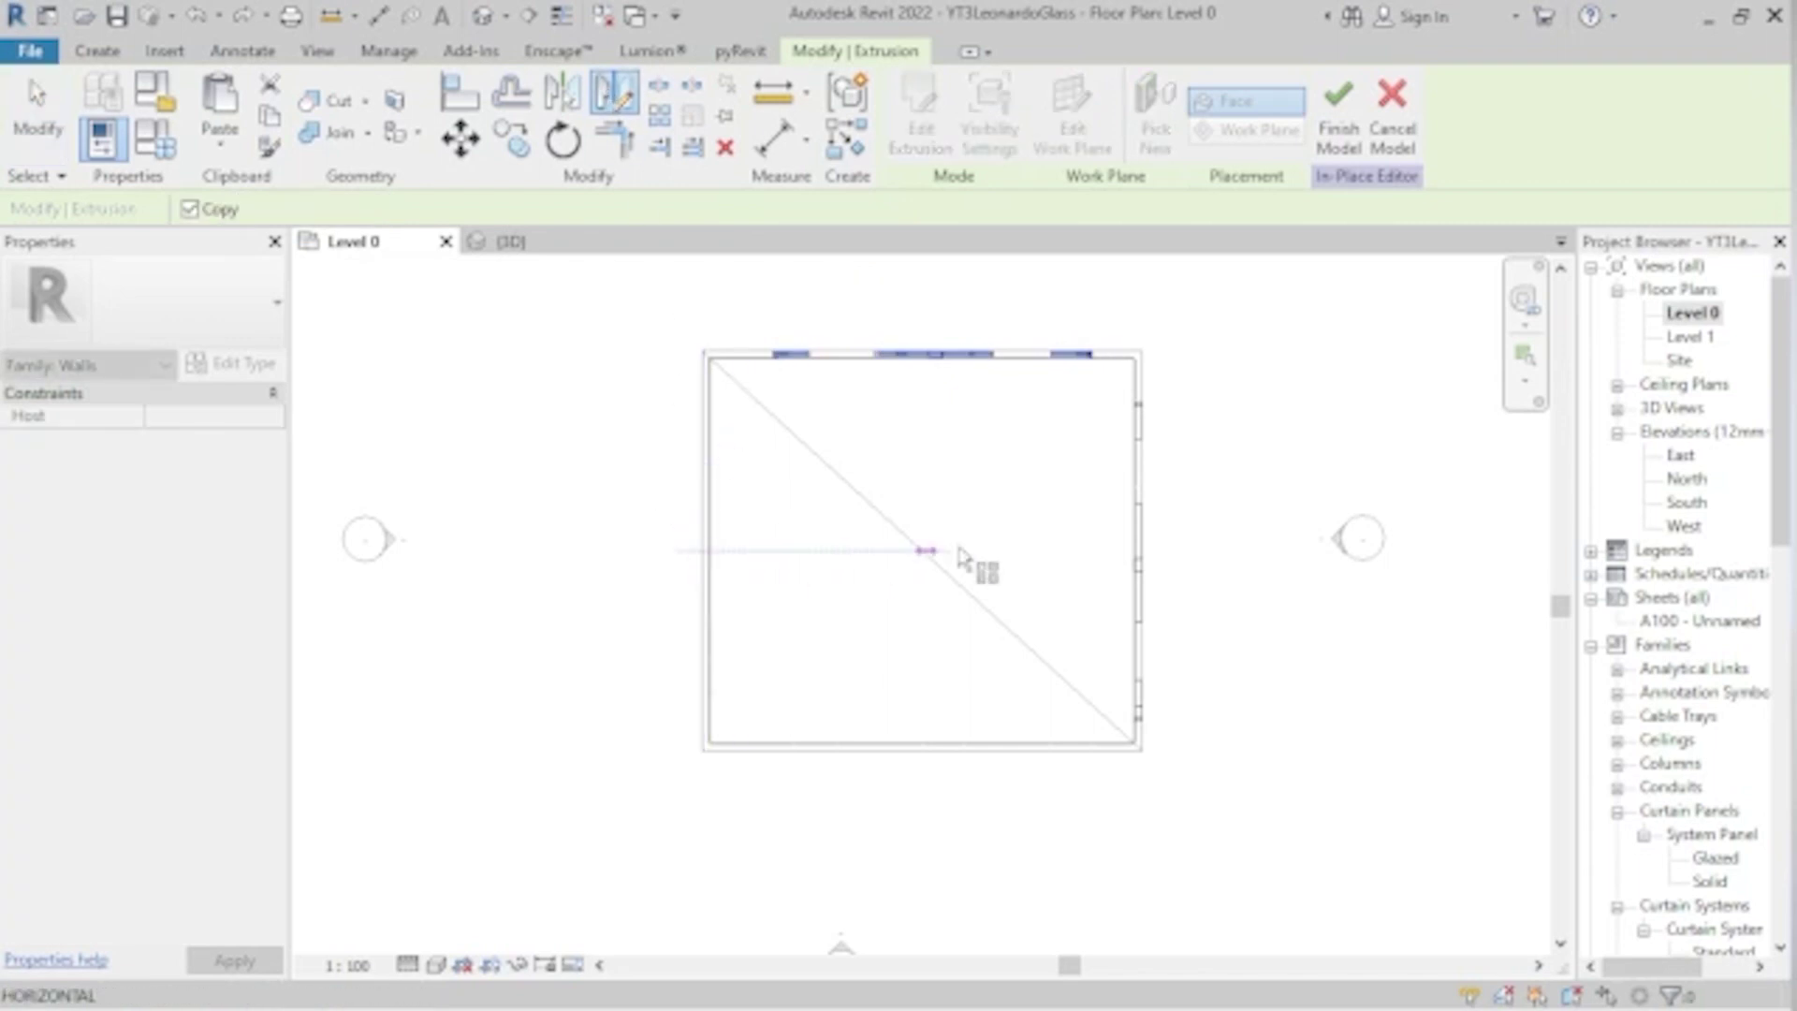
click(1192, 553)
- Mirror the right-wall extrusions about a vertical midline to the left wall and finish the model
click(1133, 529)
click(615, 94)
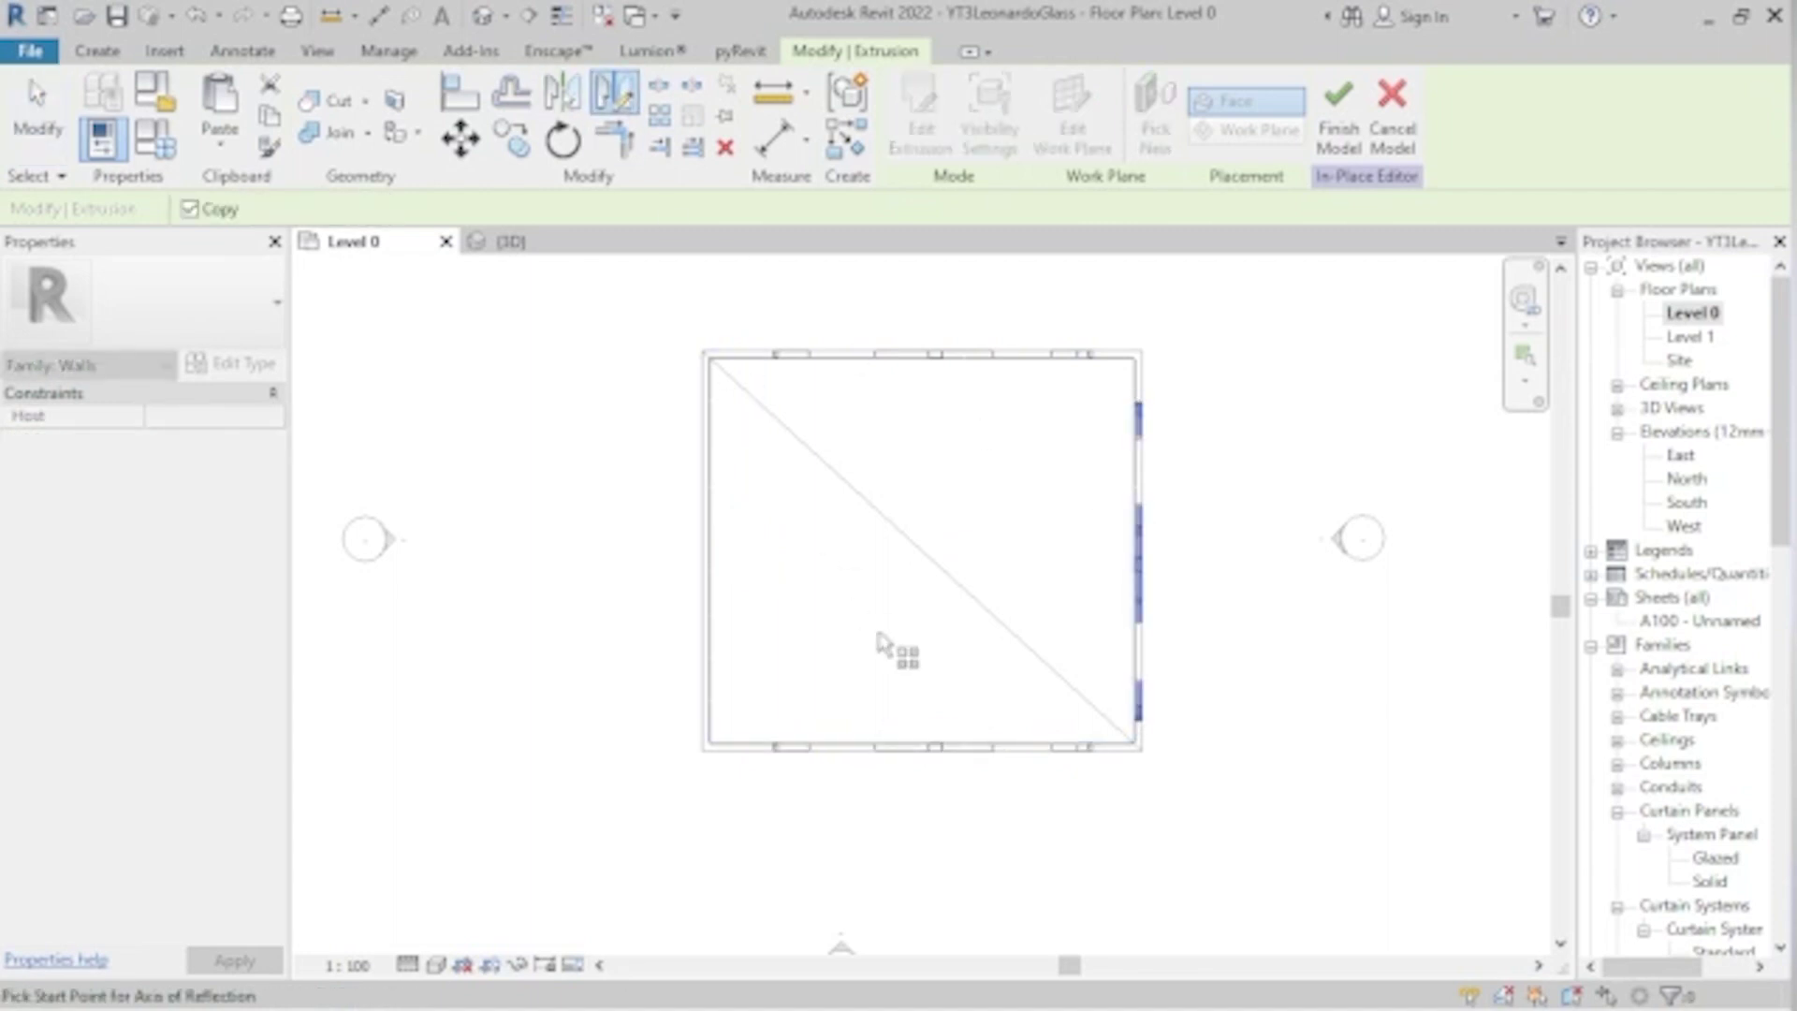
click(922, 552)
click(922, 823)
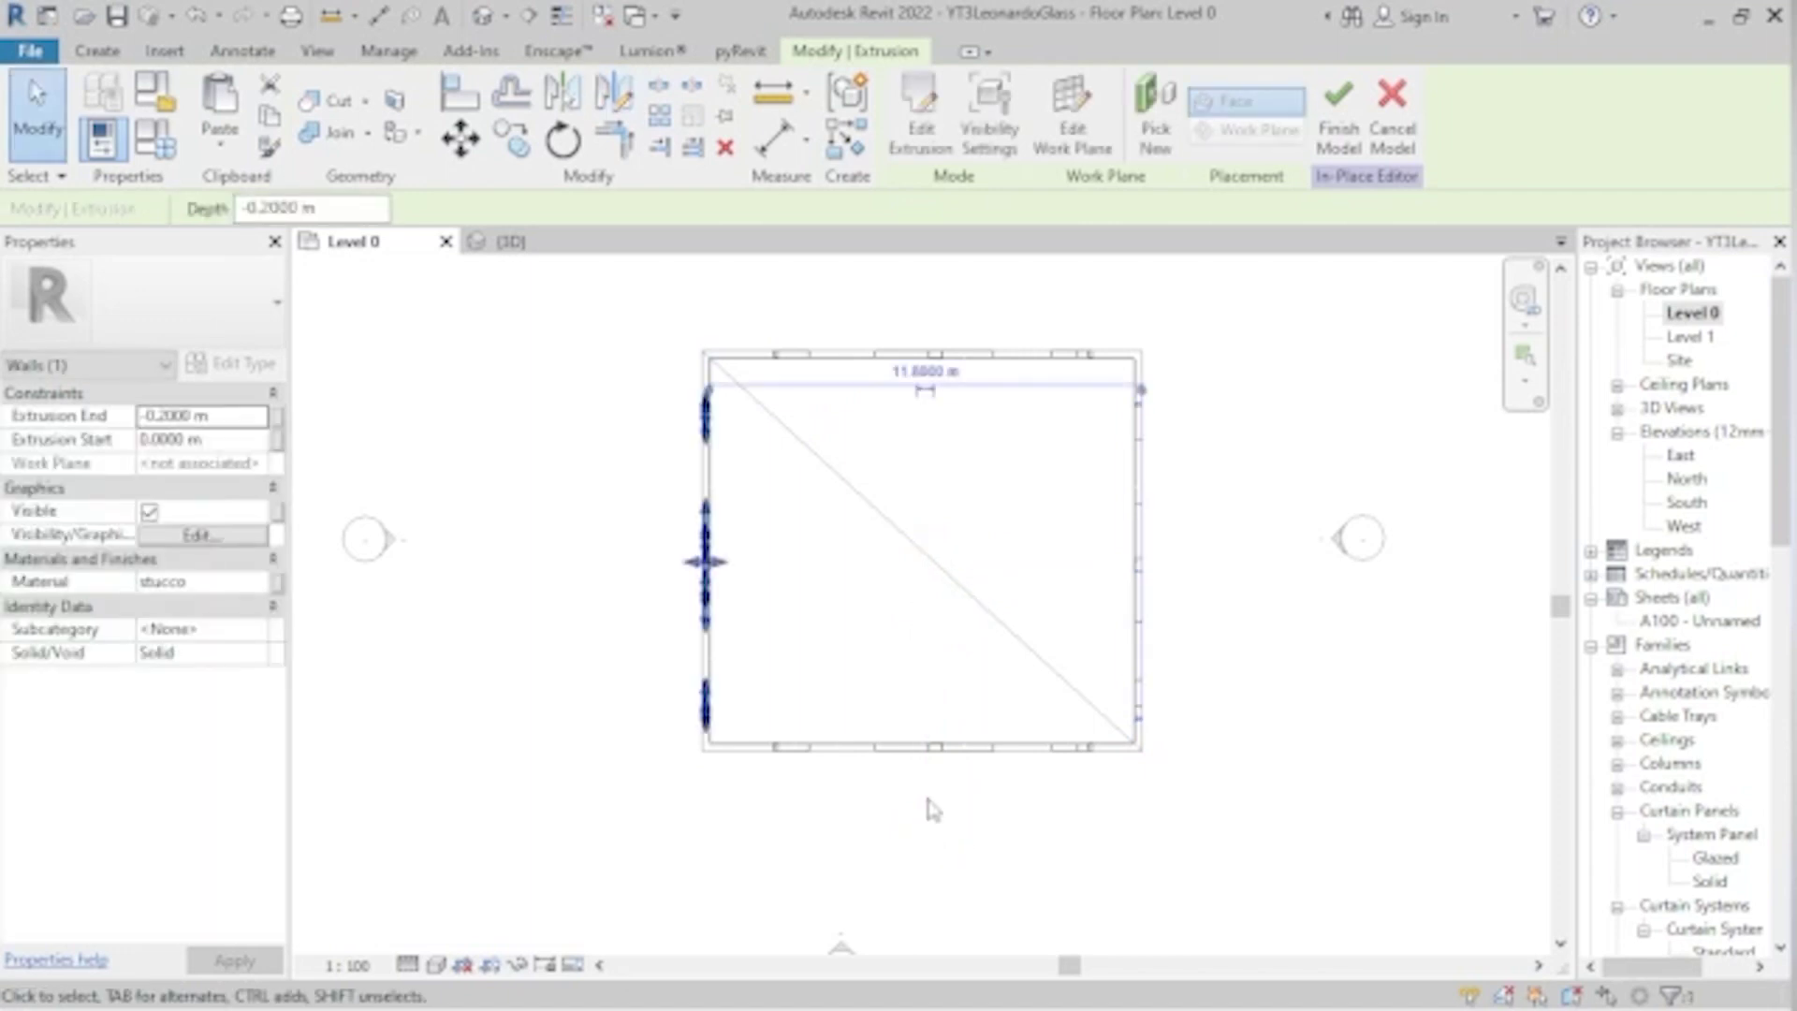
key(Escape)
click(891, 105)
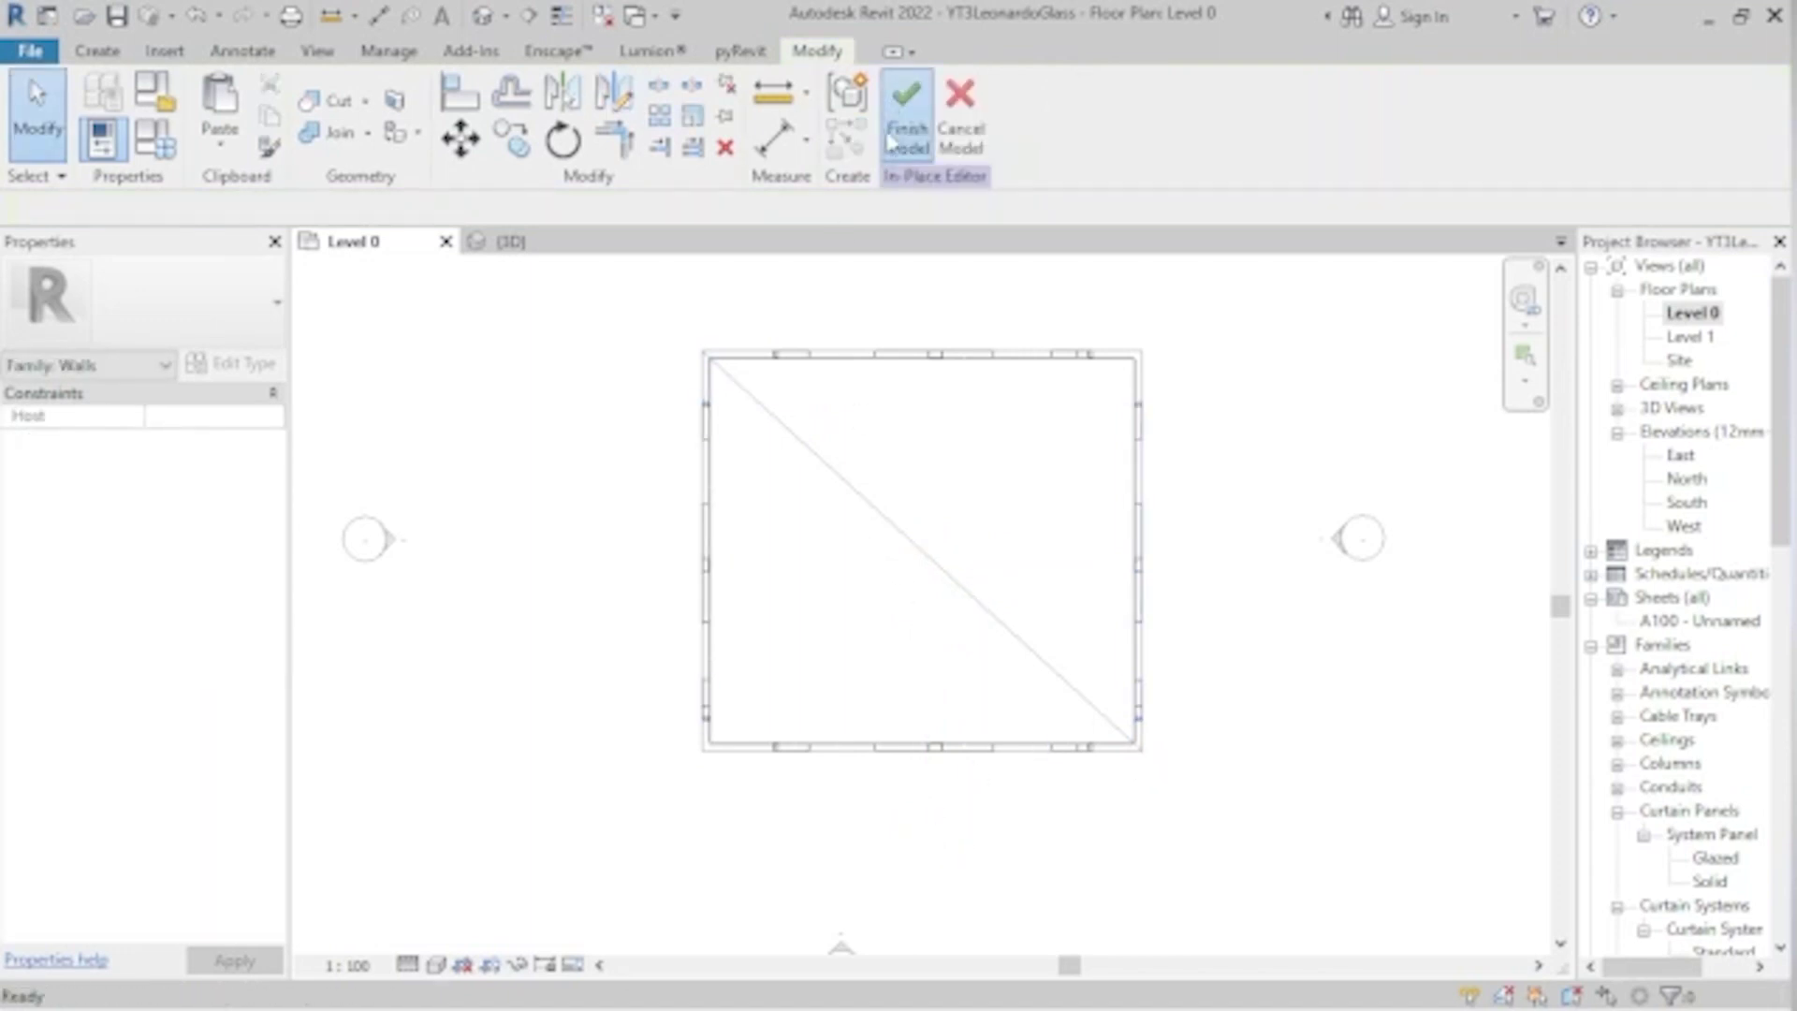
- Delete the diagonal guide line and move to the 3D view
click(952, 587)
key(Delete)
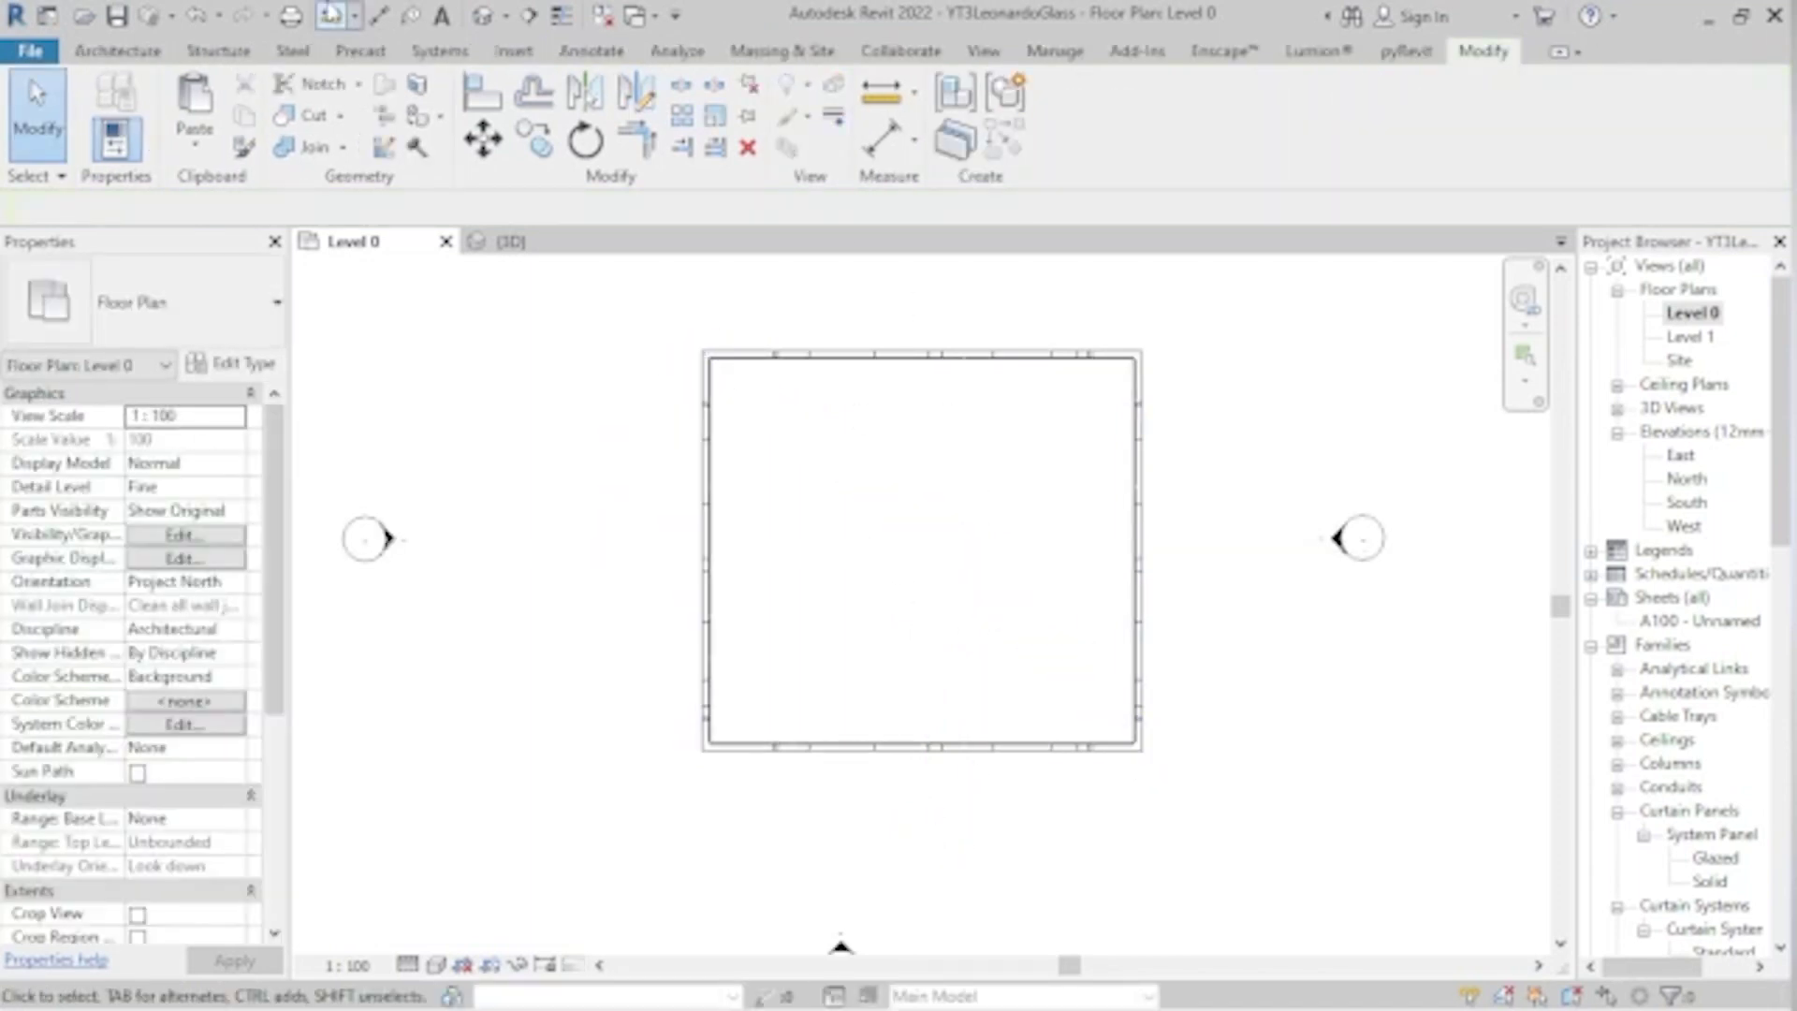
click(504, 25)
shift+middle_drag(999, 897, 967, 344)
scroll(1135, 774, up, 3)
- Set the 3D view to perspective and orbit around the lettered pavilion
right_click(1456, 354)
click(1521, 488)
scroll(914, 602, down, 3)
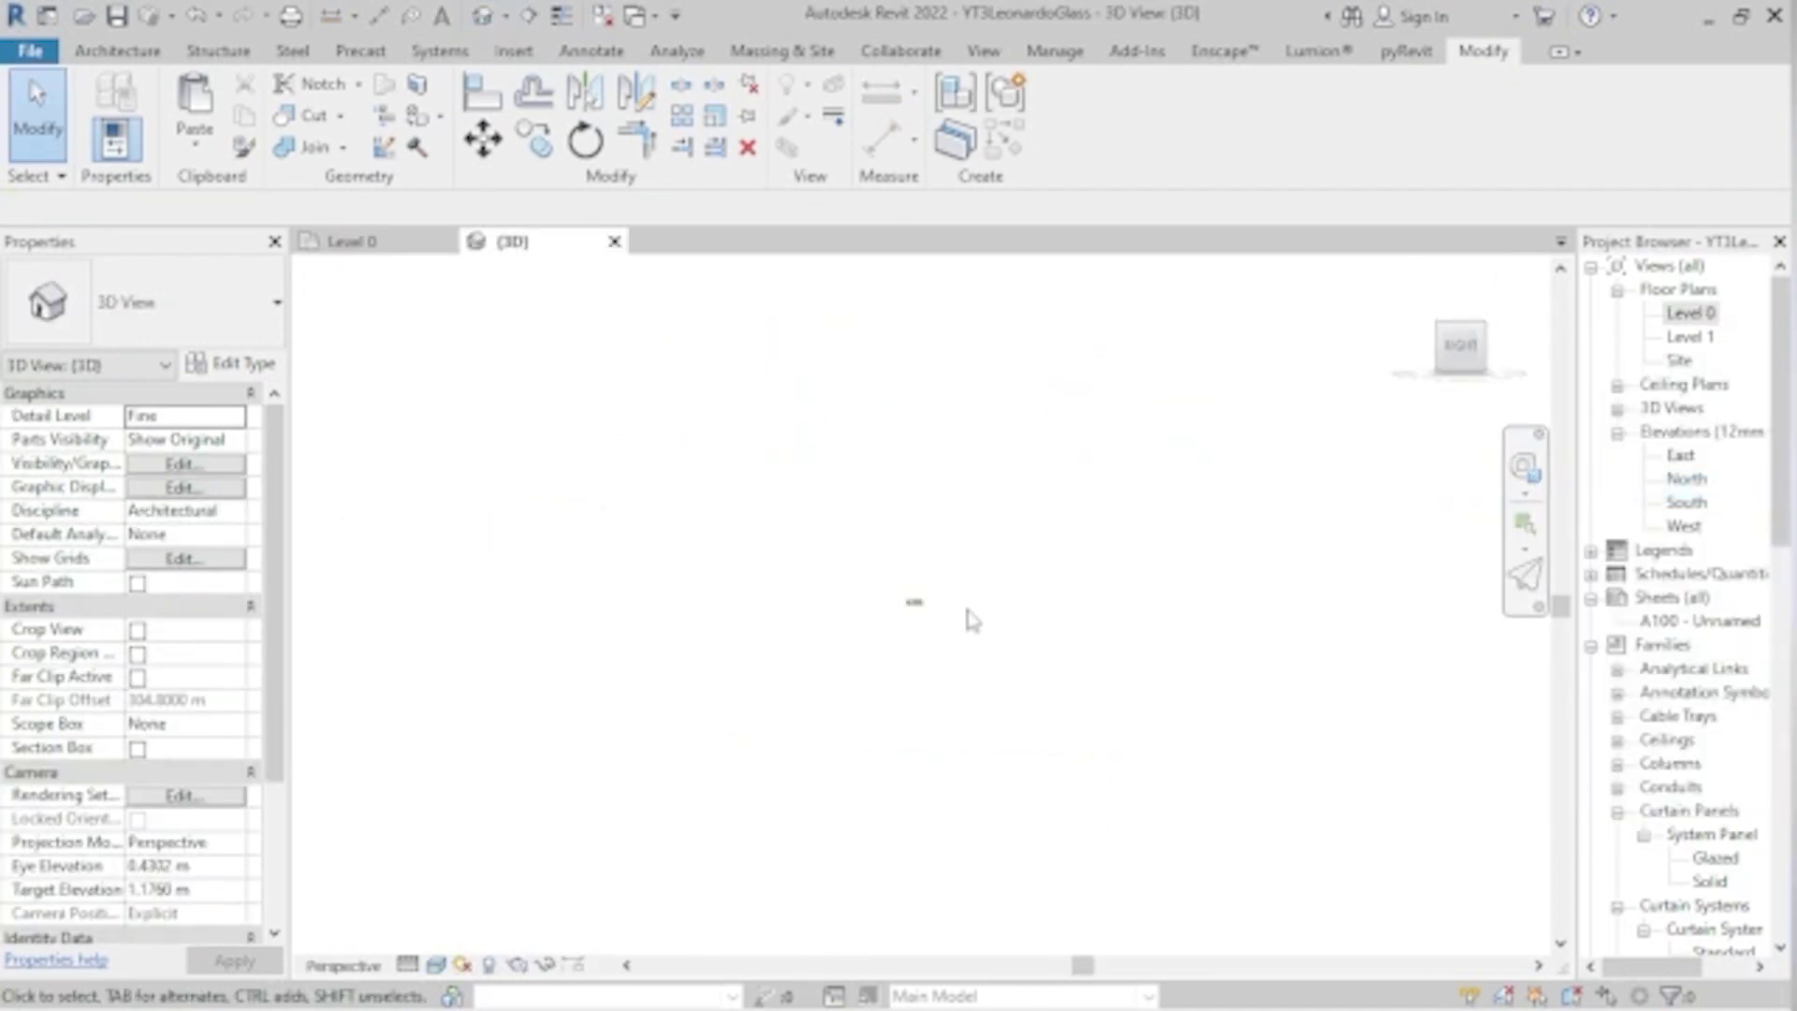
scroll(836, 566, up, 3)
mouse_move(836, 567)
shift+middle_down()
mouse_move(862, 790)
mouse_move(1060, 752)
shift+middle_up()
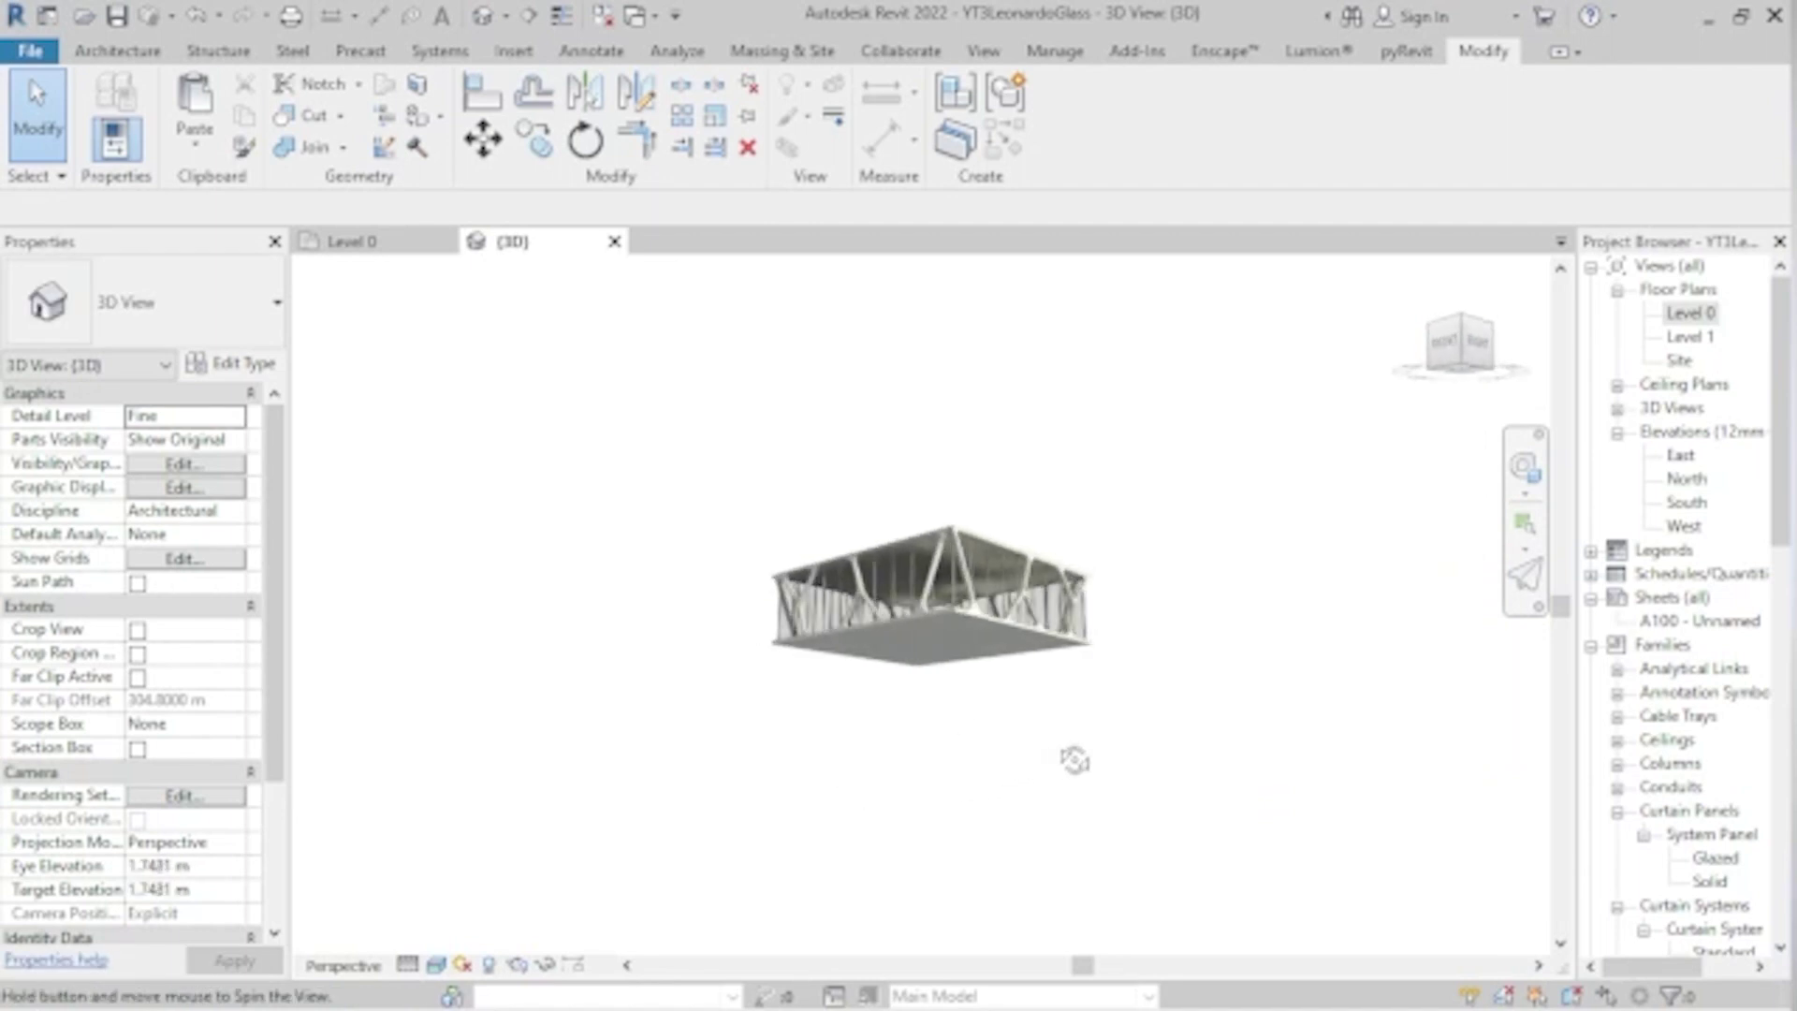
mouse_move(935, 748)
shift+middle_down()
mouse_move(931, 815)
mouse_move(920, 765)
shift+middle_up()
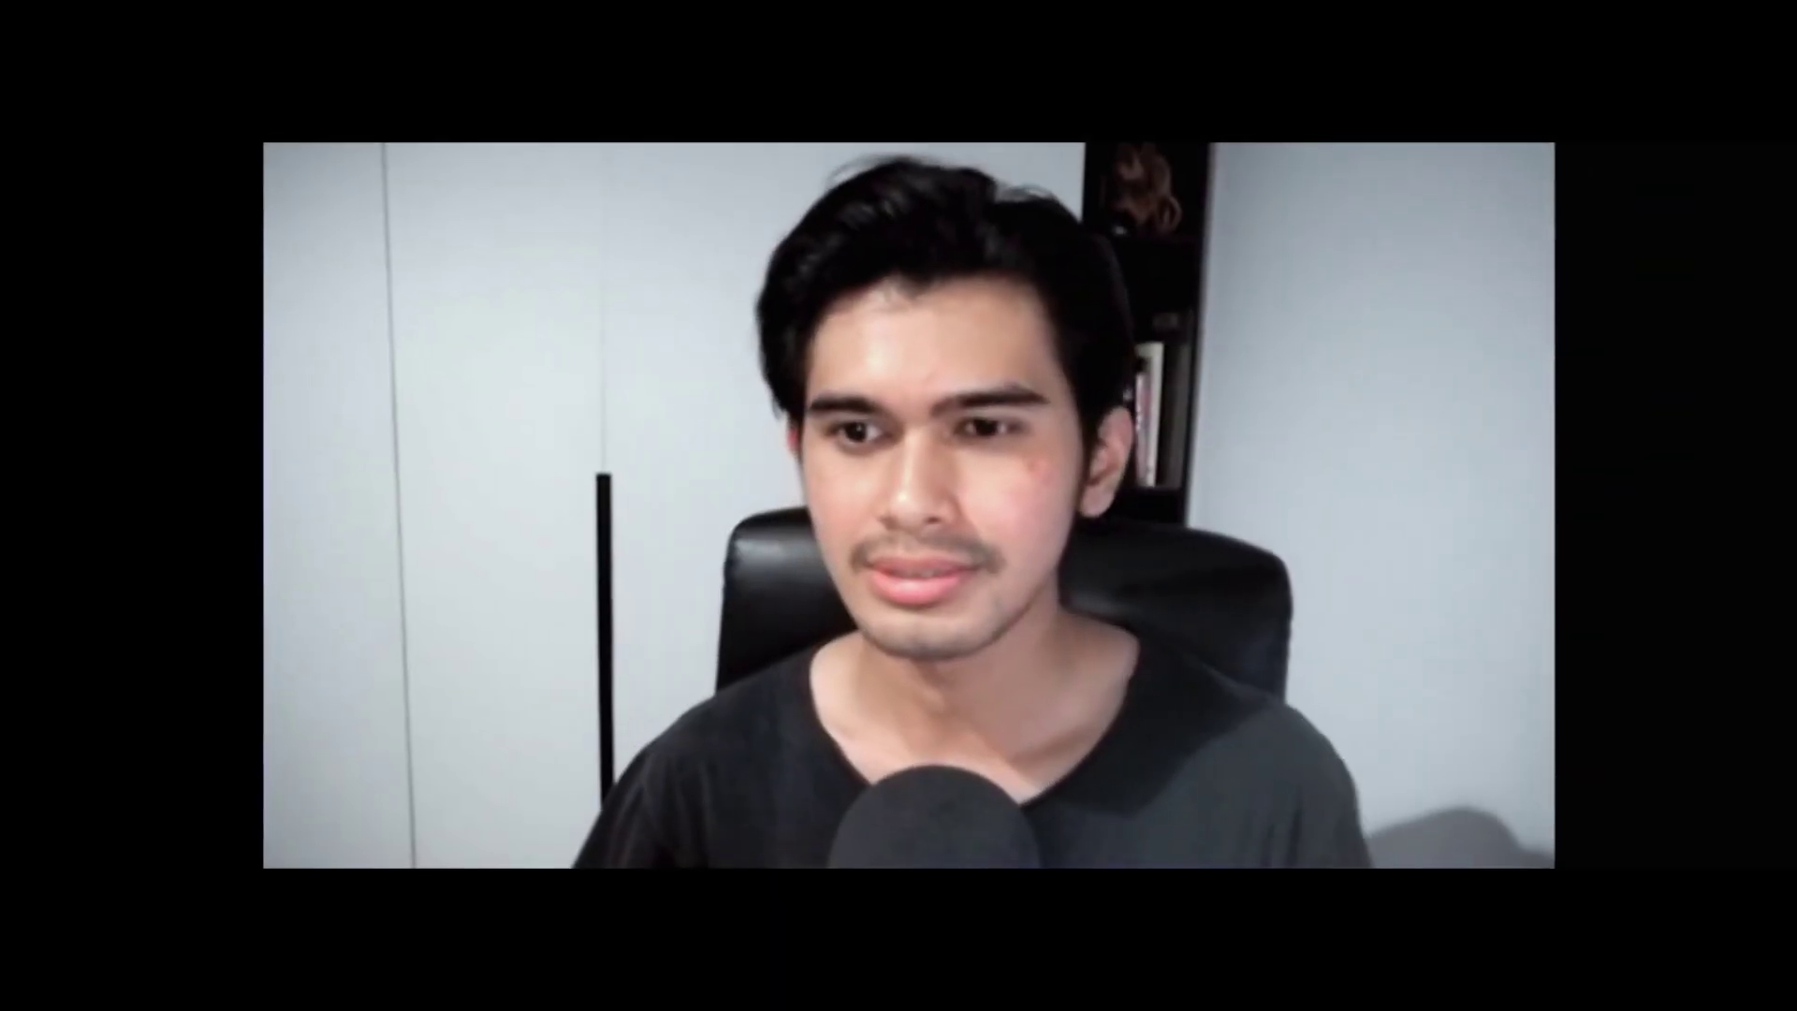